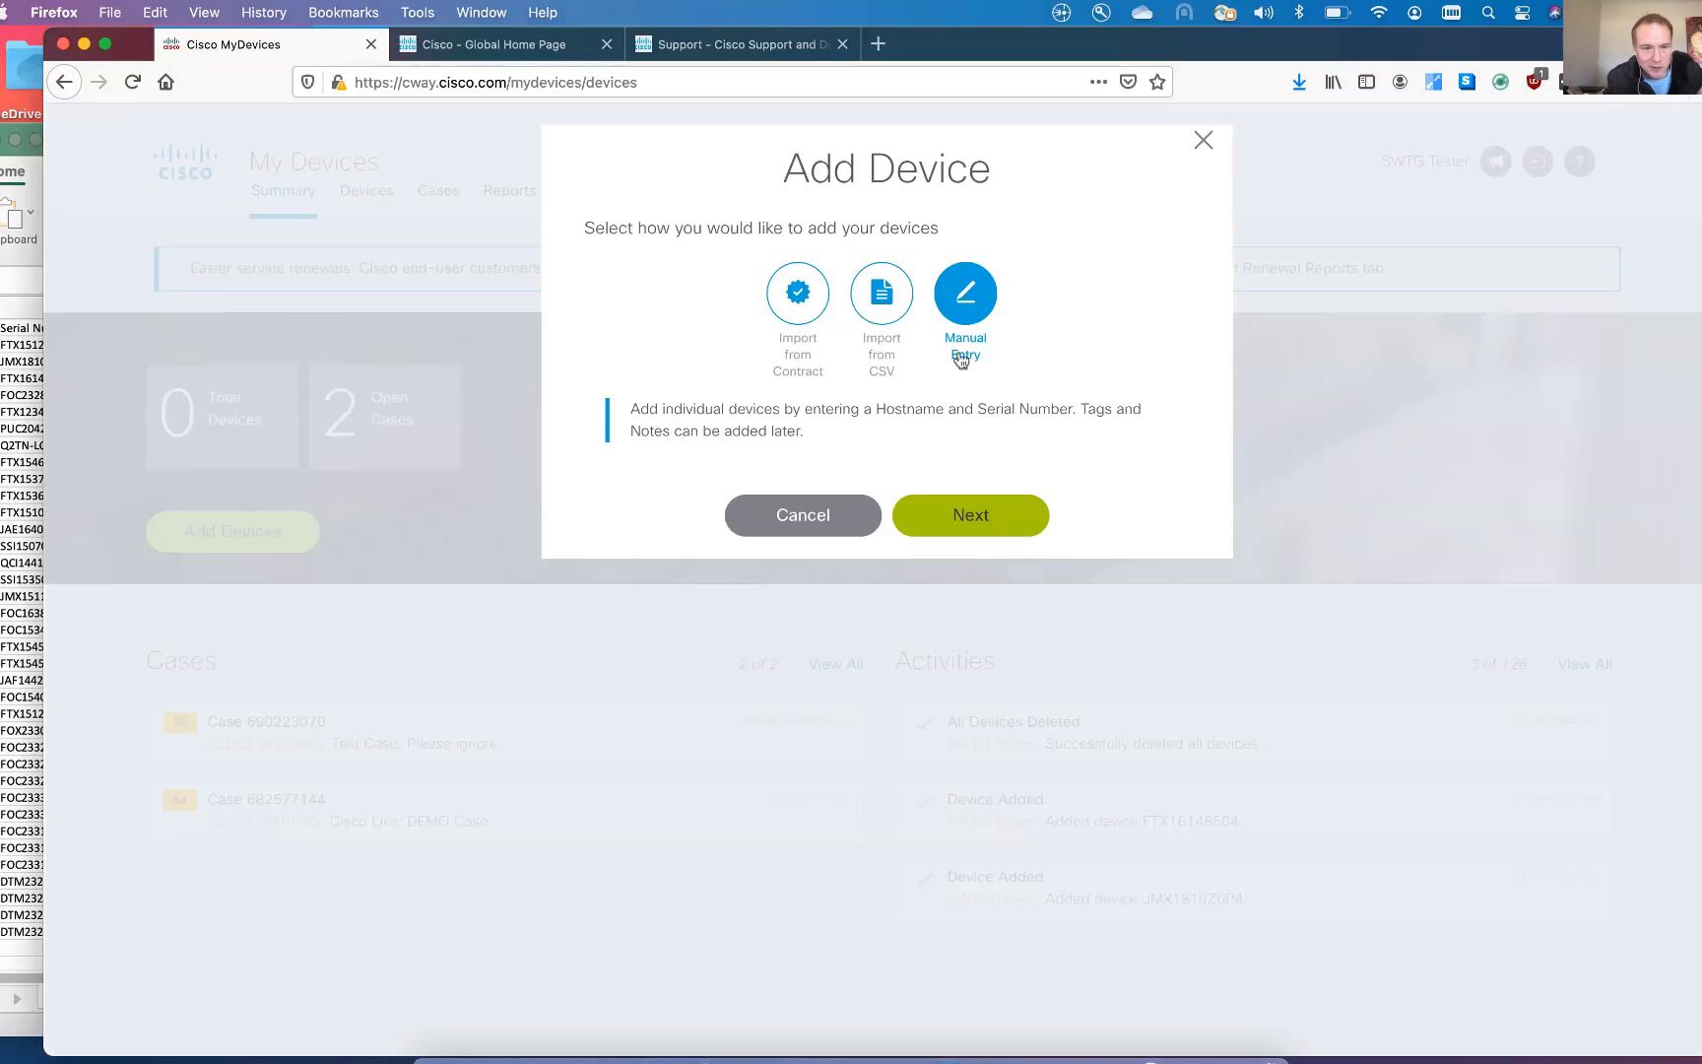
{"action": "left_click", "coordinate": [39, 687]}
{"action": "left_click", "coordinate": [38, 345]}
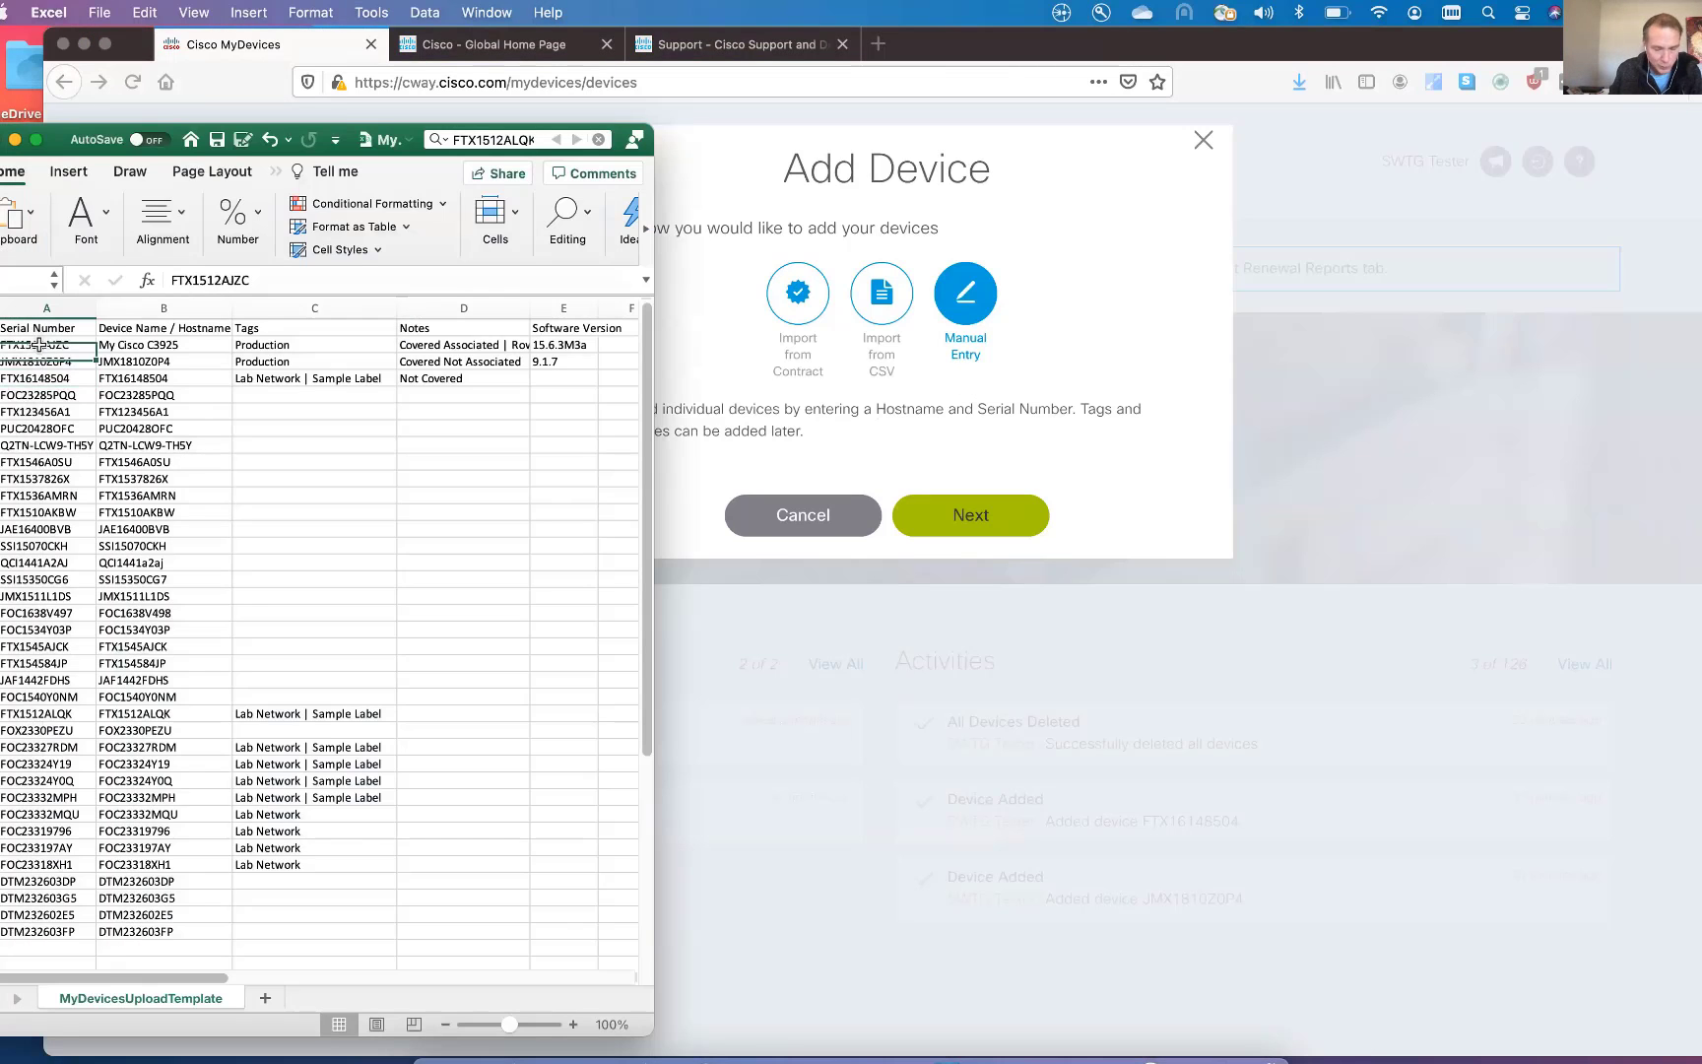
{"action": "key", "text": "super+c"}
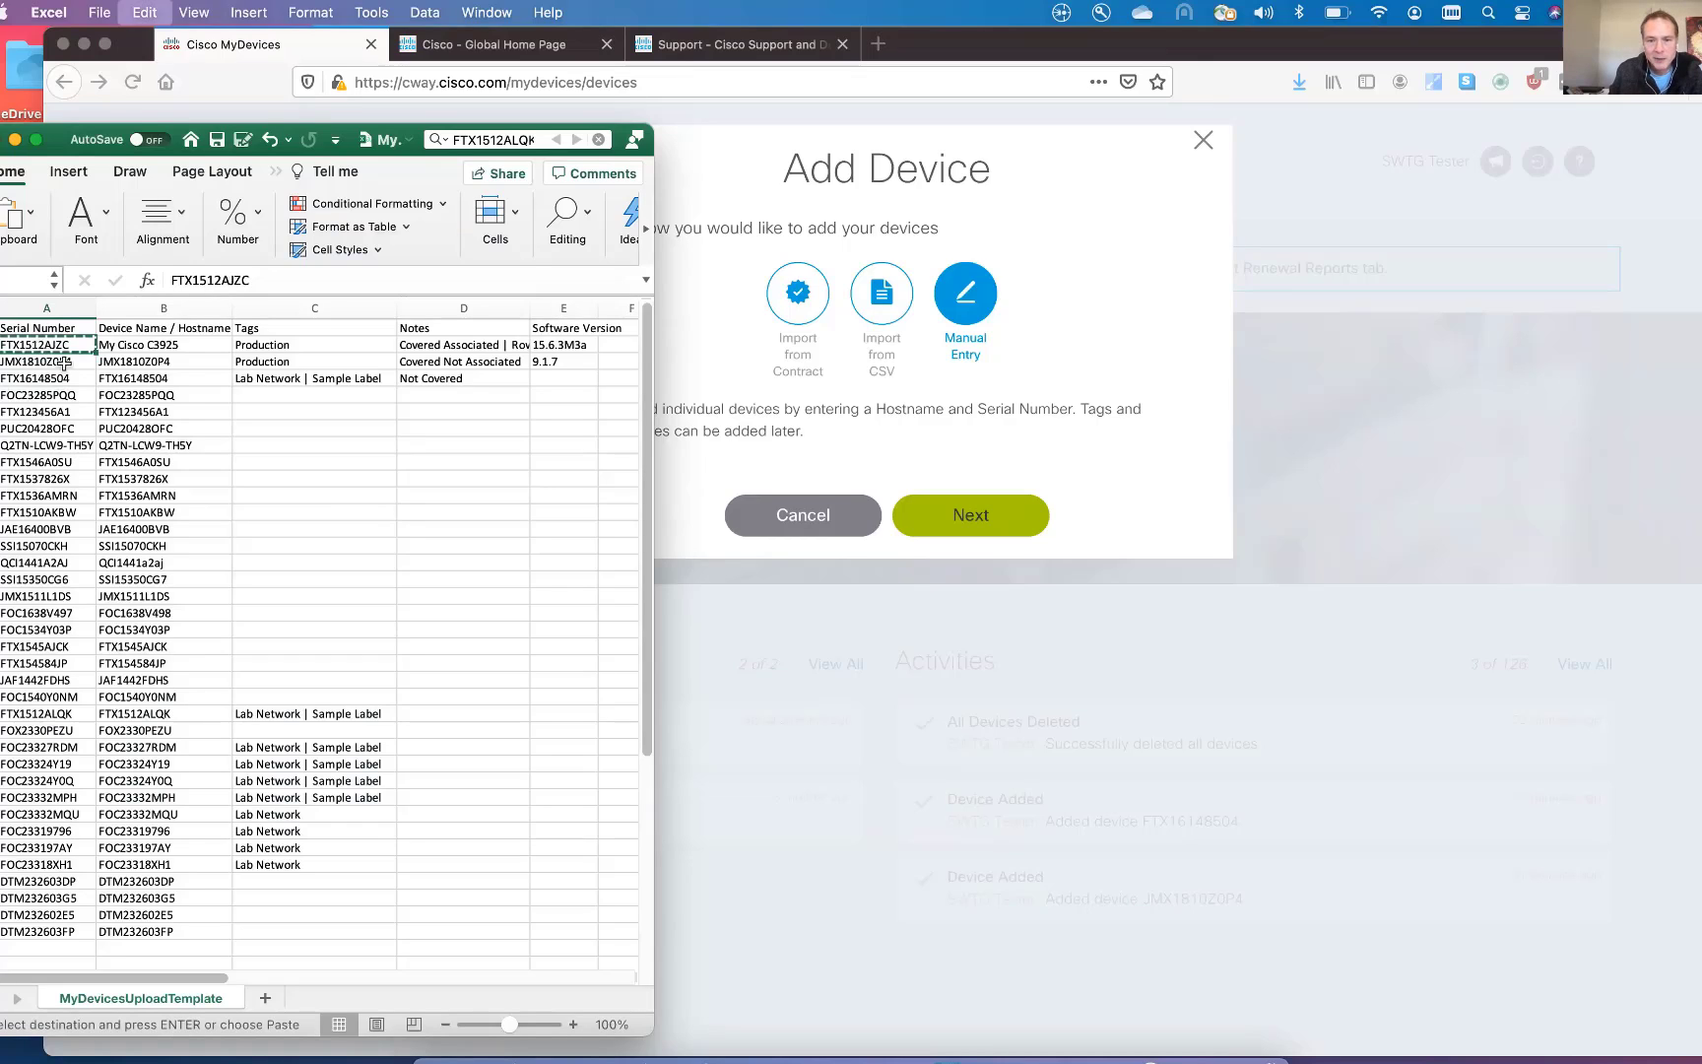
{"action": "left_click", "coordinate": [985, 531]}
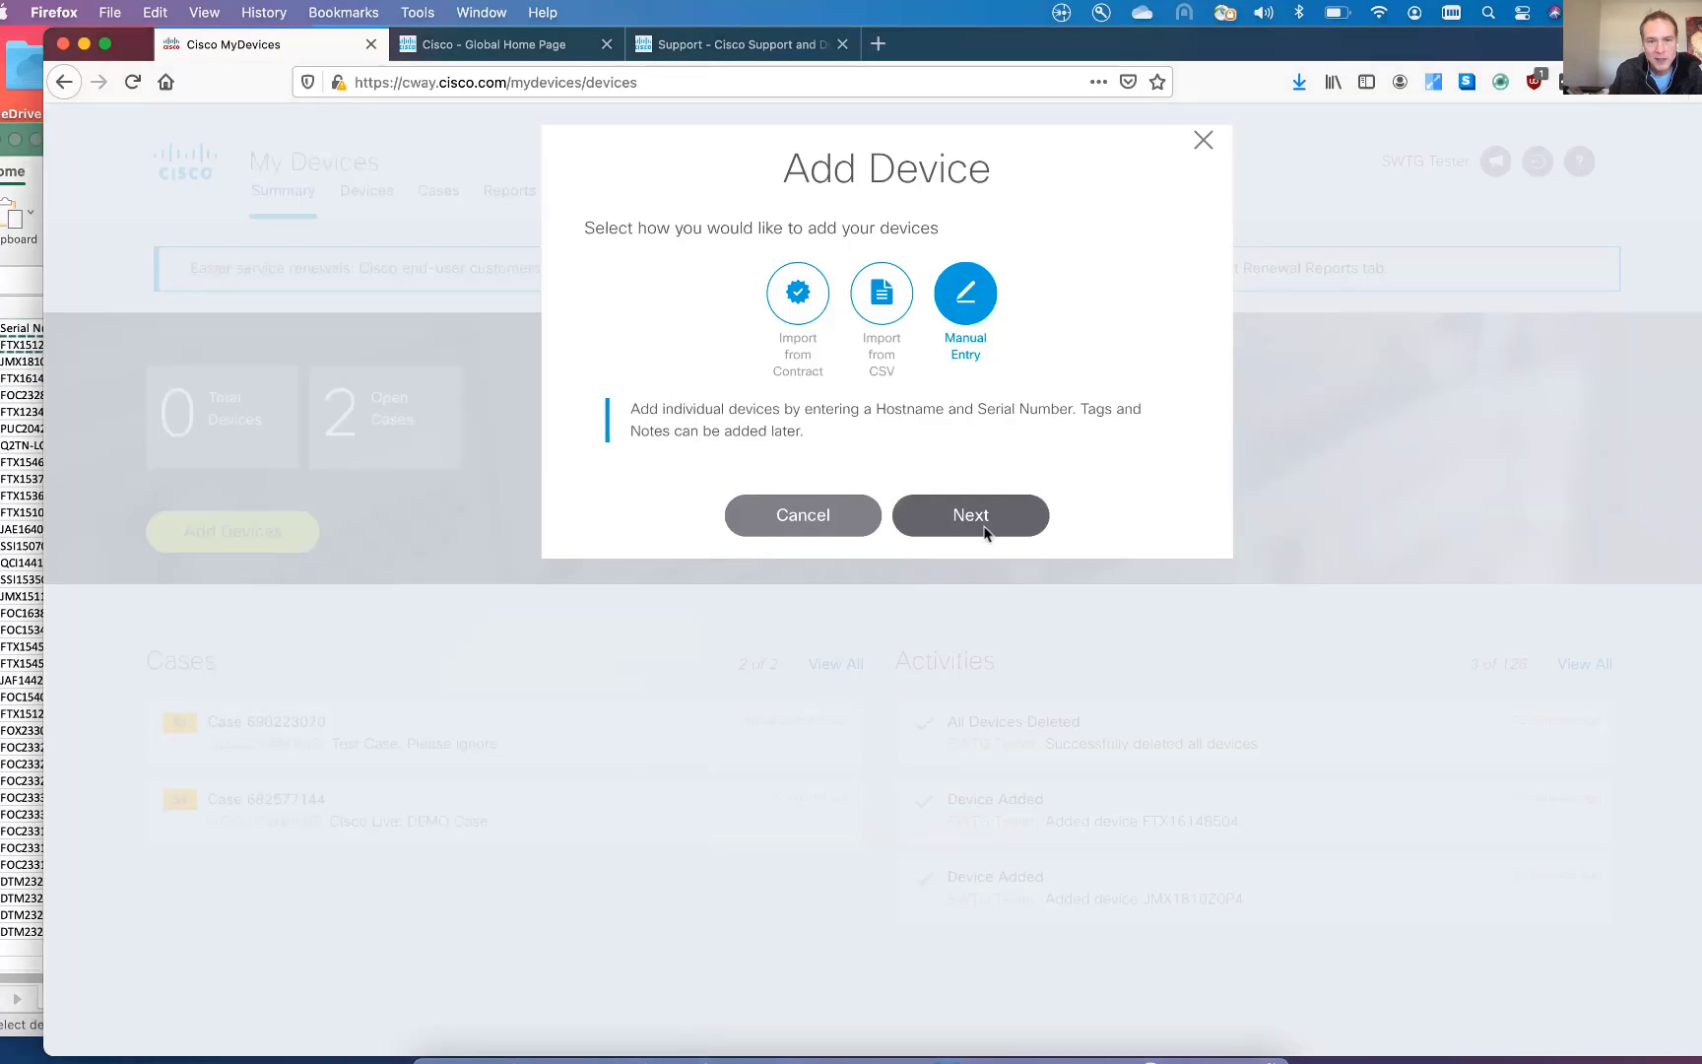
{"action": "left_click", "coordinate": [985, 532]}
{"action": "key", "text": "super+v"}
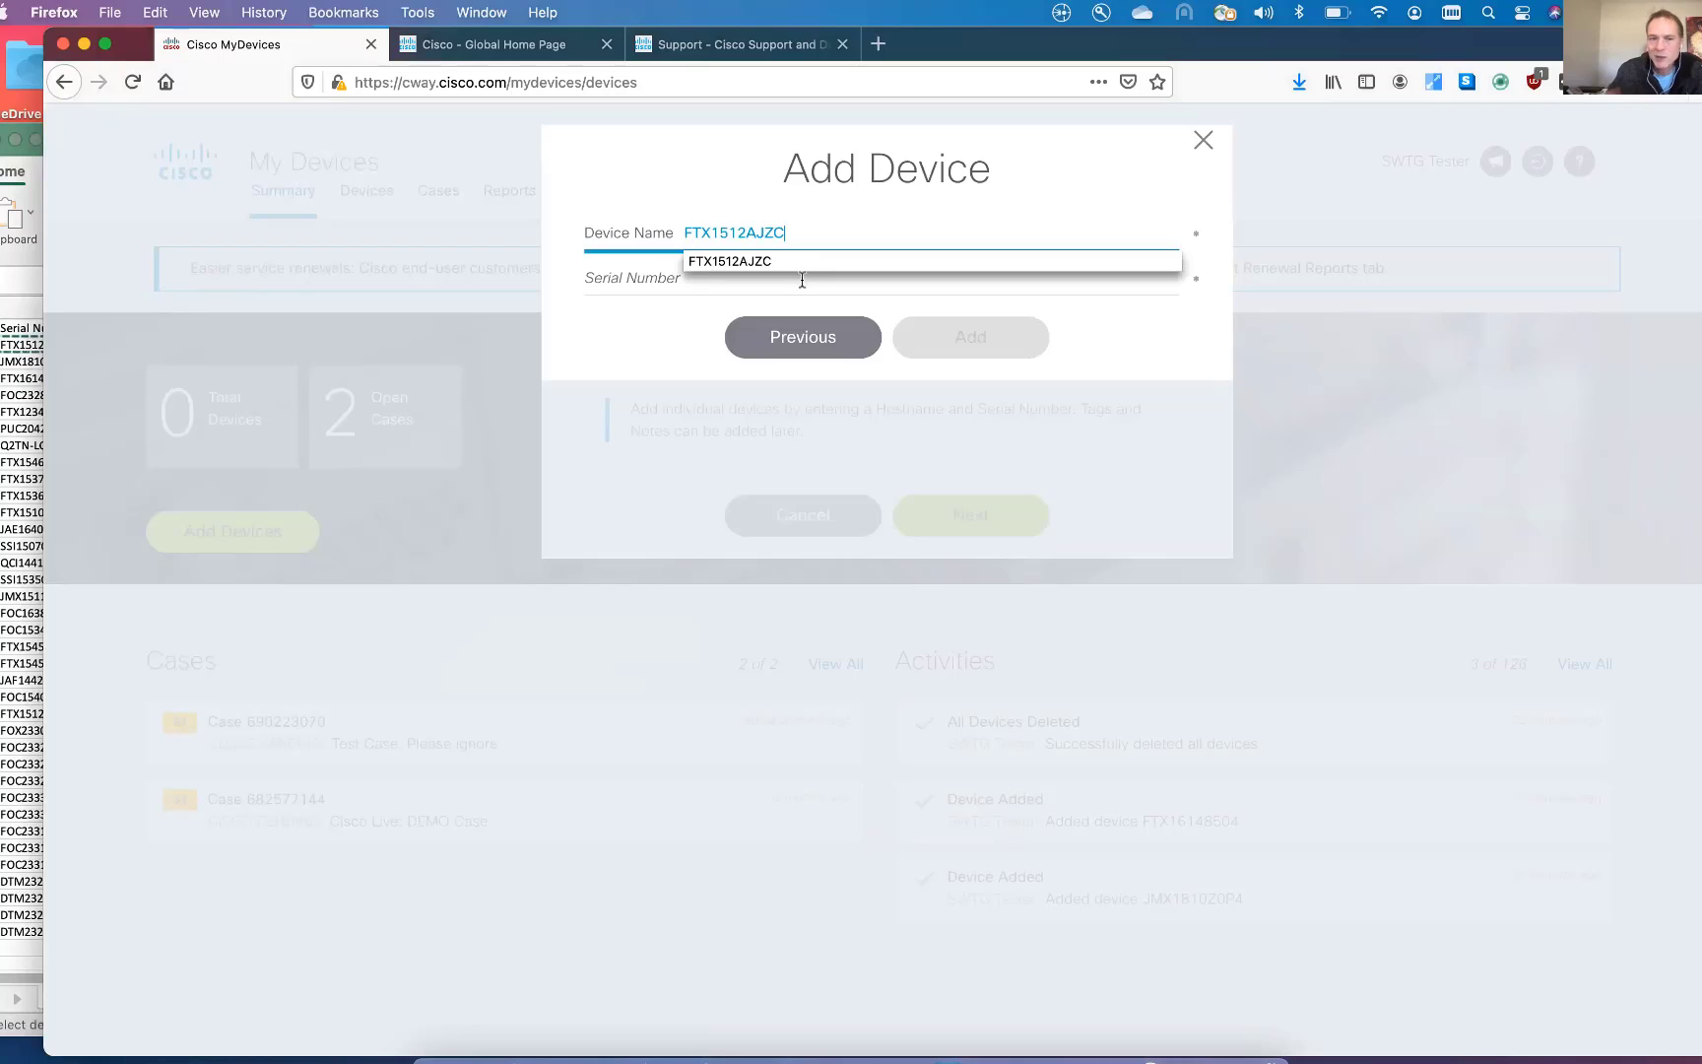
{"action": "left_click", "coordinate": [802, 281]}
{"action": "key", "text": "super+v"}
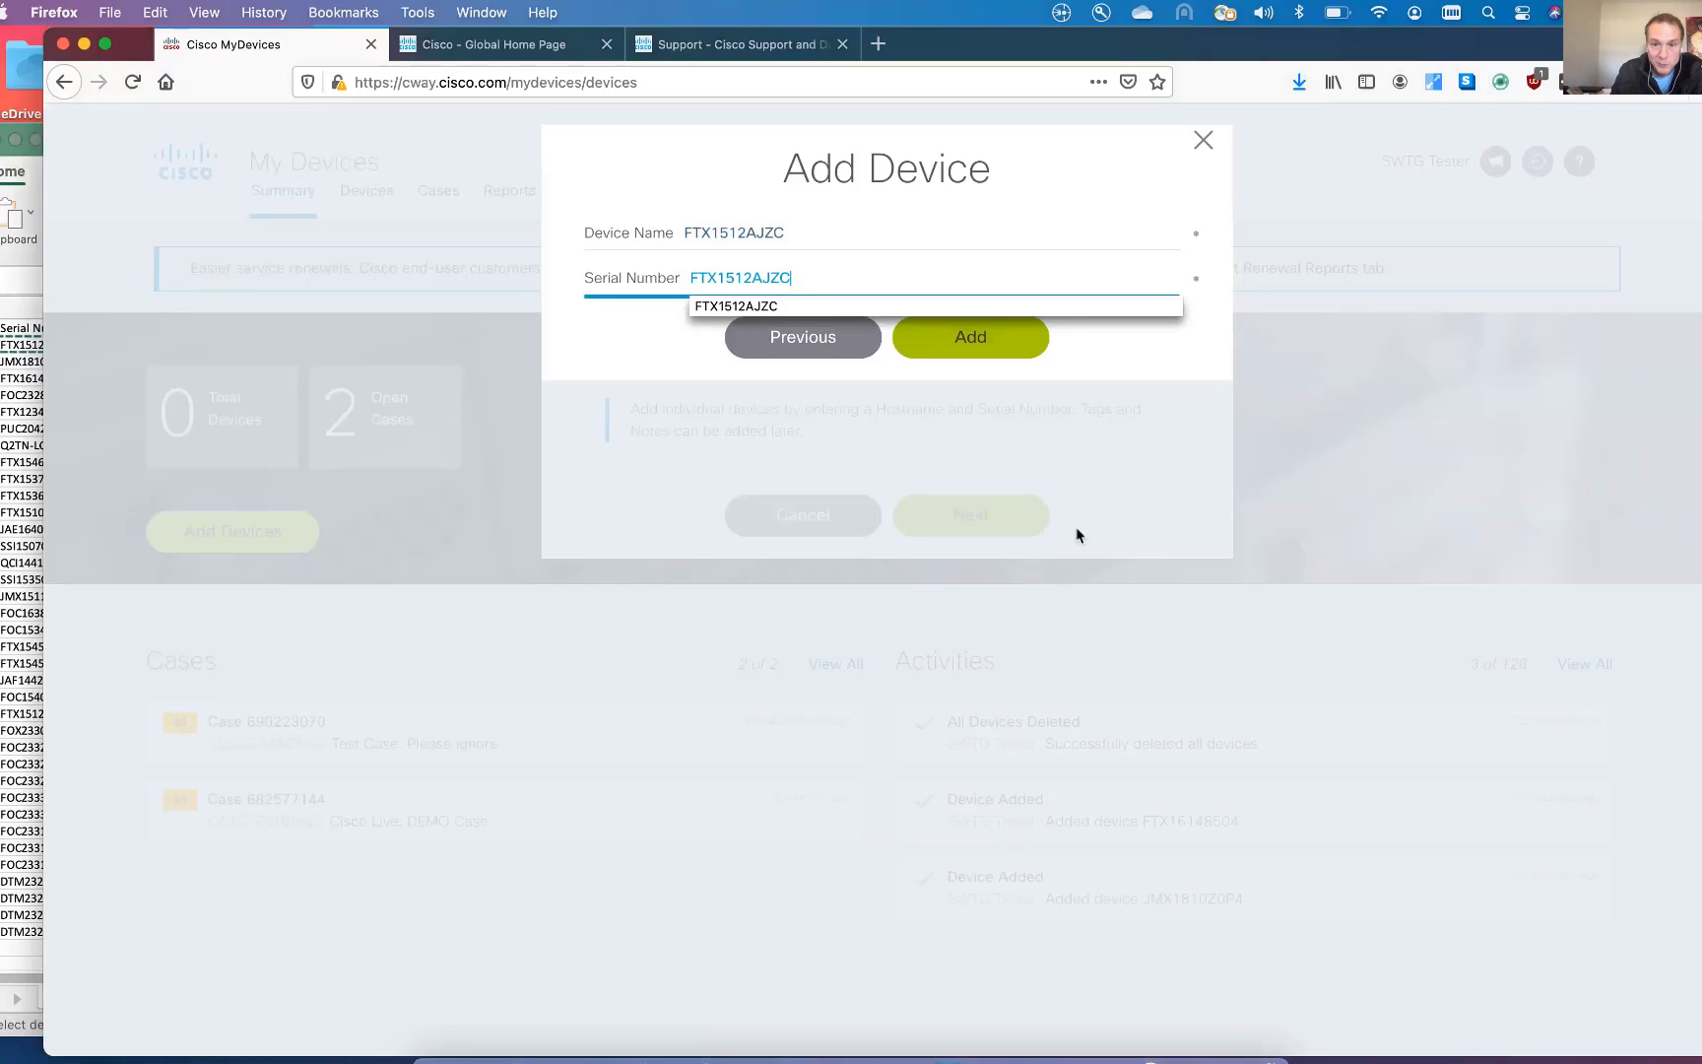
{"action": "left_click", "coordinate": [1145, 375]}
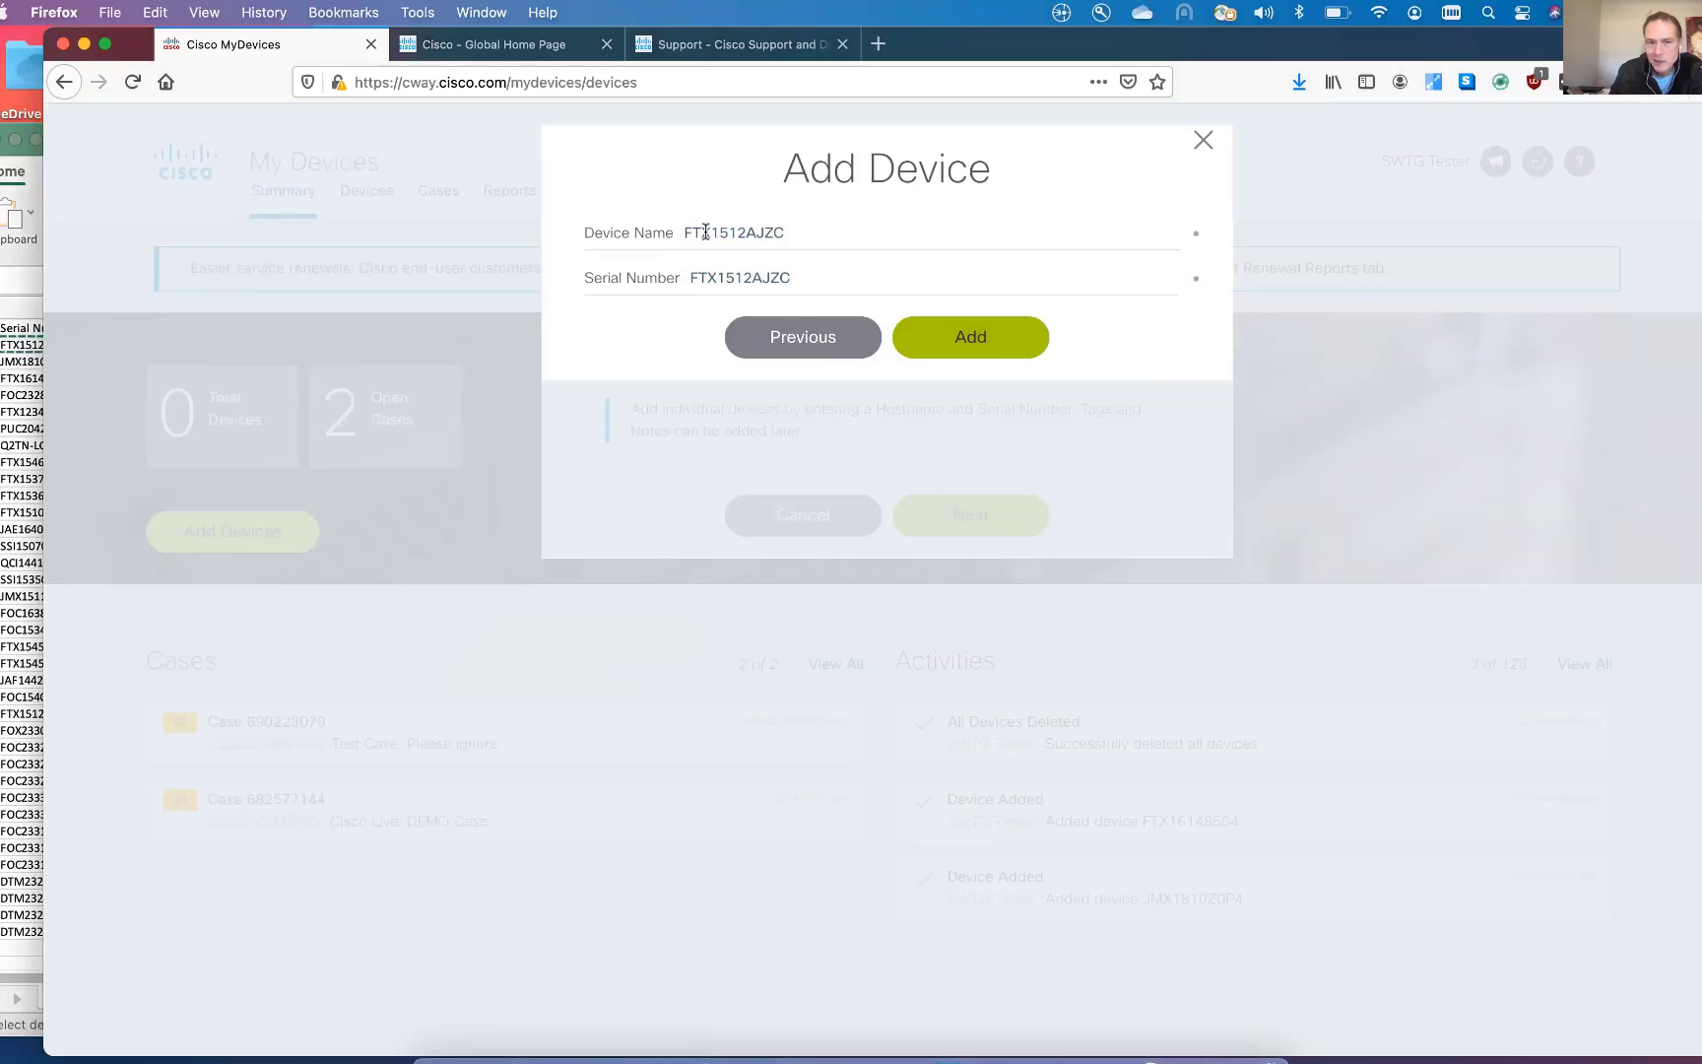
{"action": "left_click", "coordinate": [935, 355]}
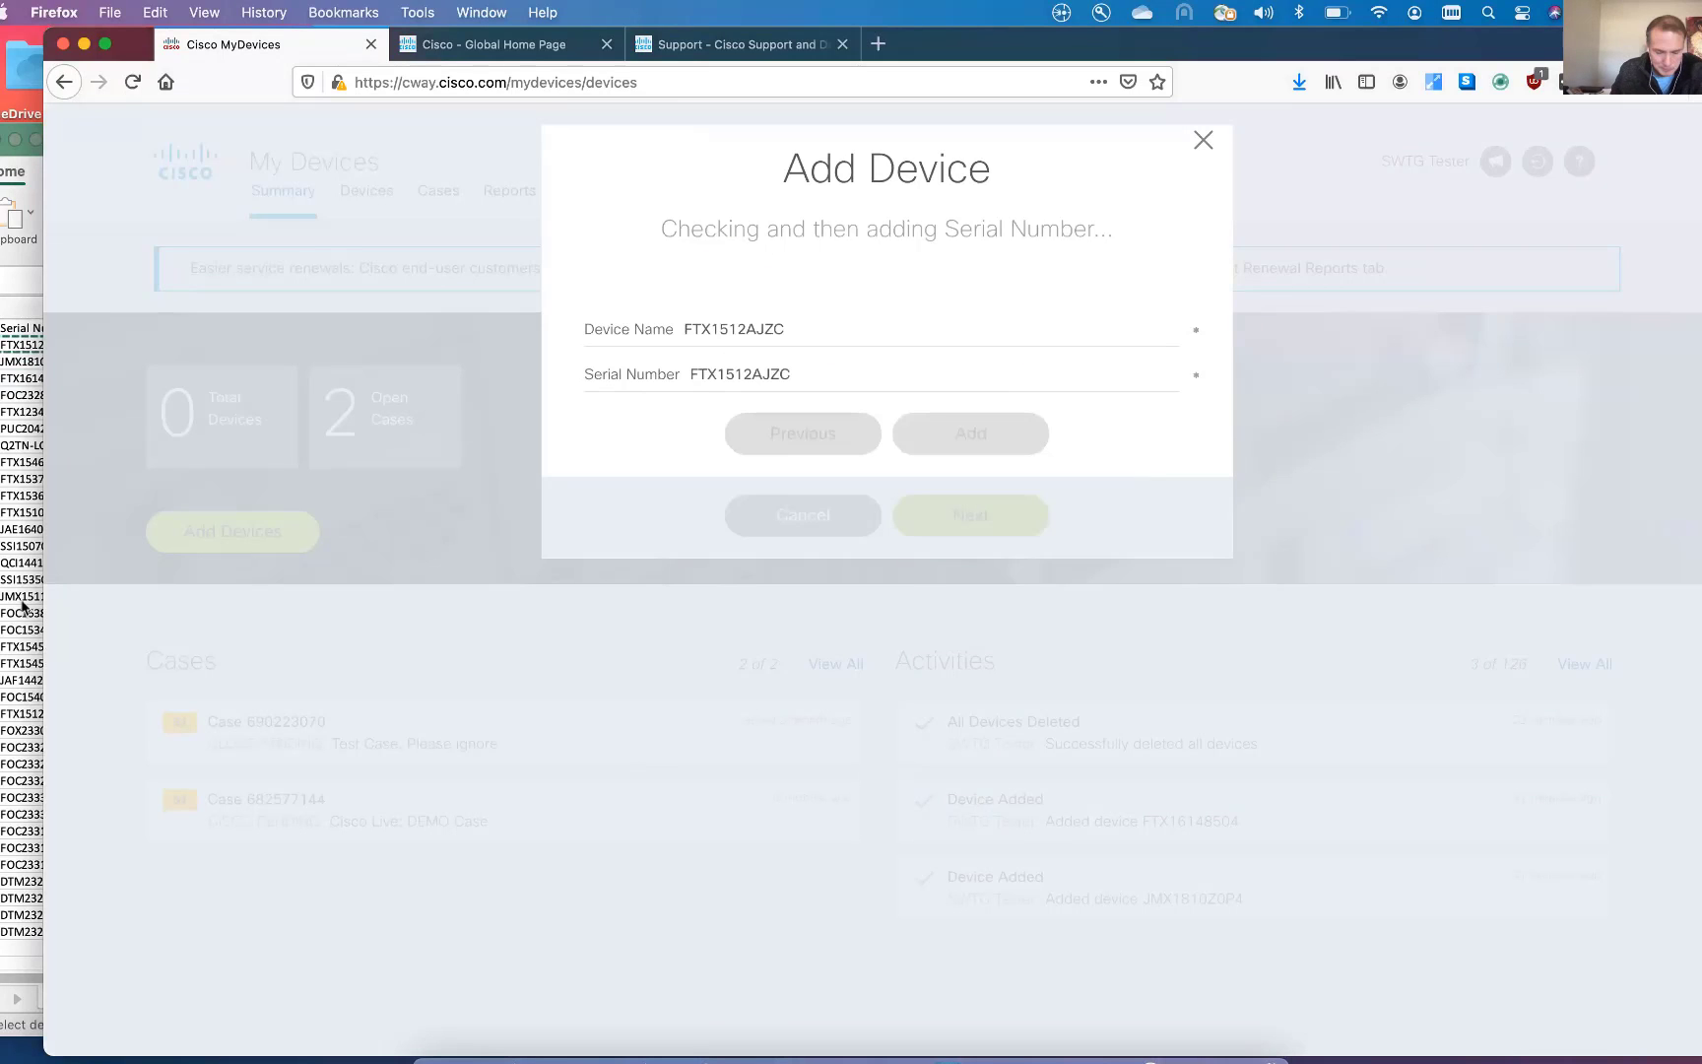
Add a second device manually, using JMX1810Z0P4 from the spreadsheet as both device name and serial number.
{"action": "left_click", "coordinate": [33, 360]}
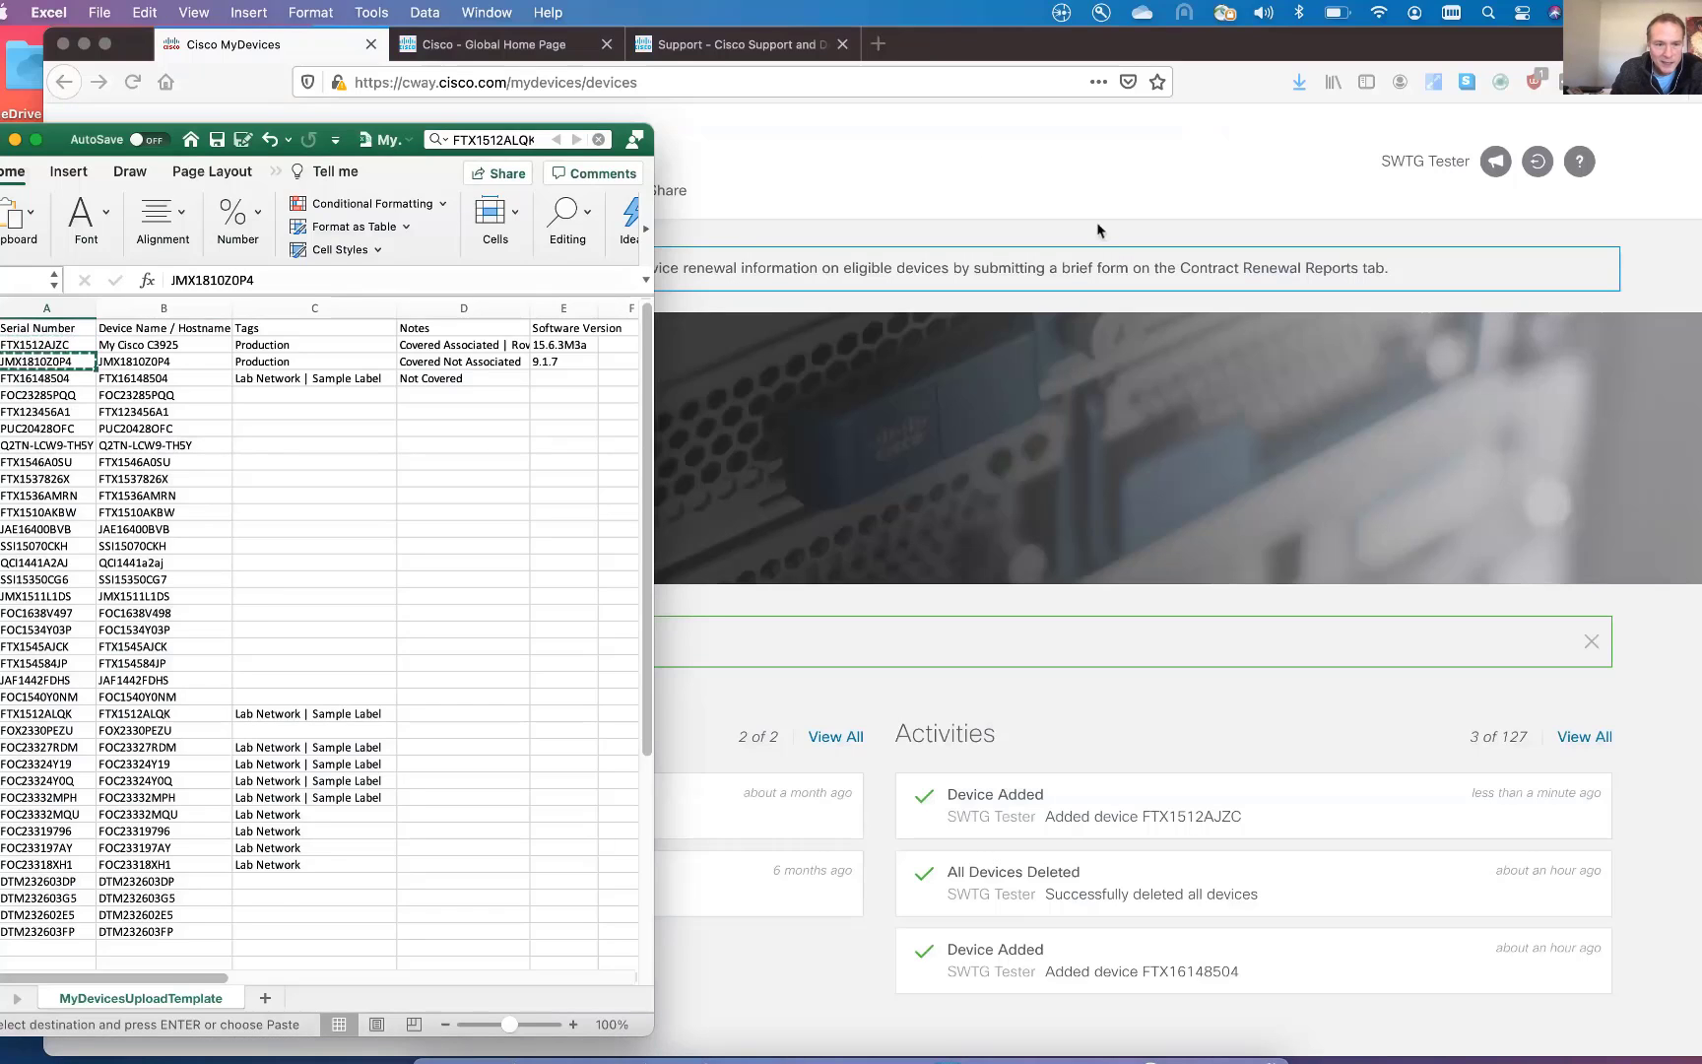
{"action": "left_click", "coordinate": [985, 465]}
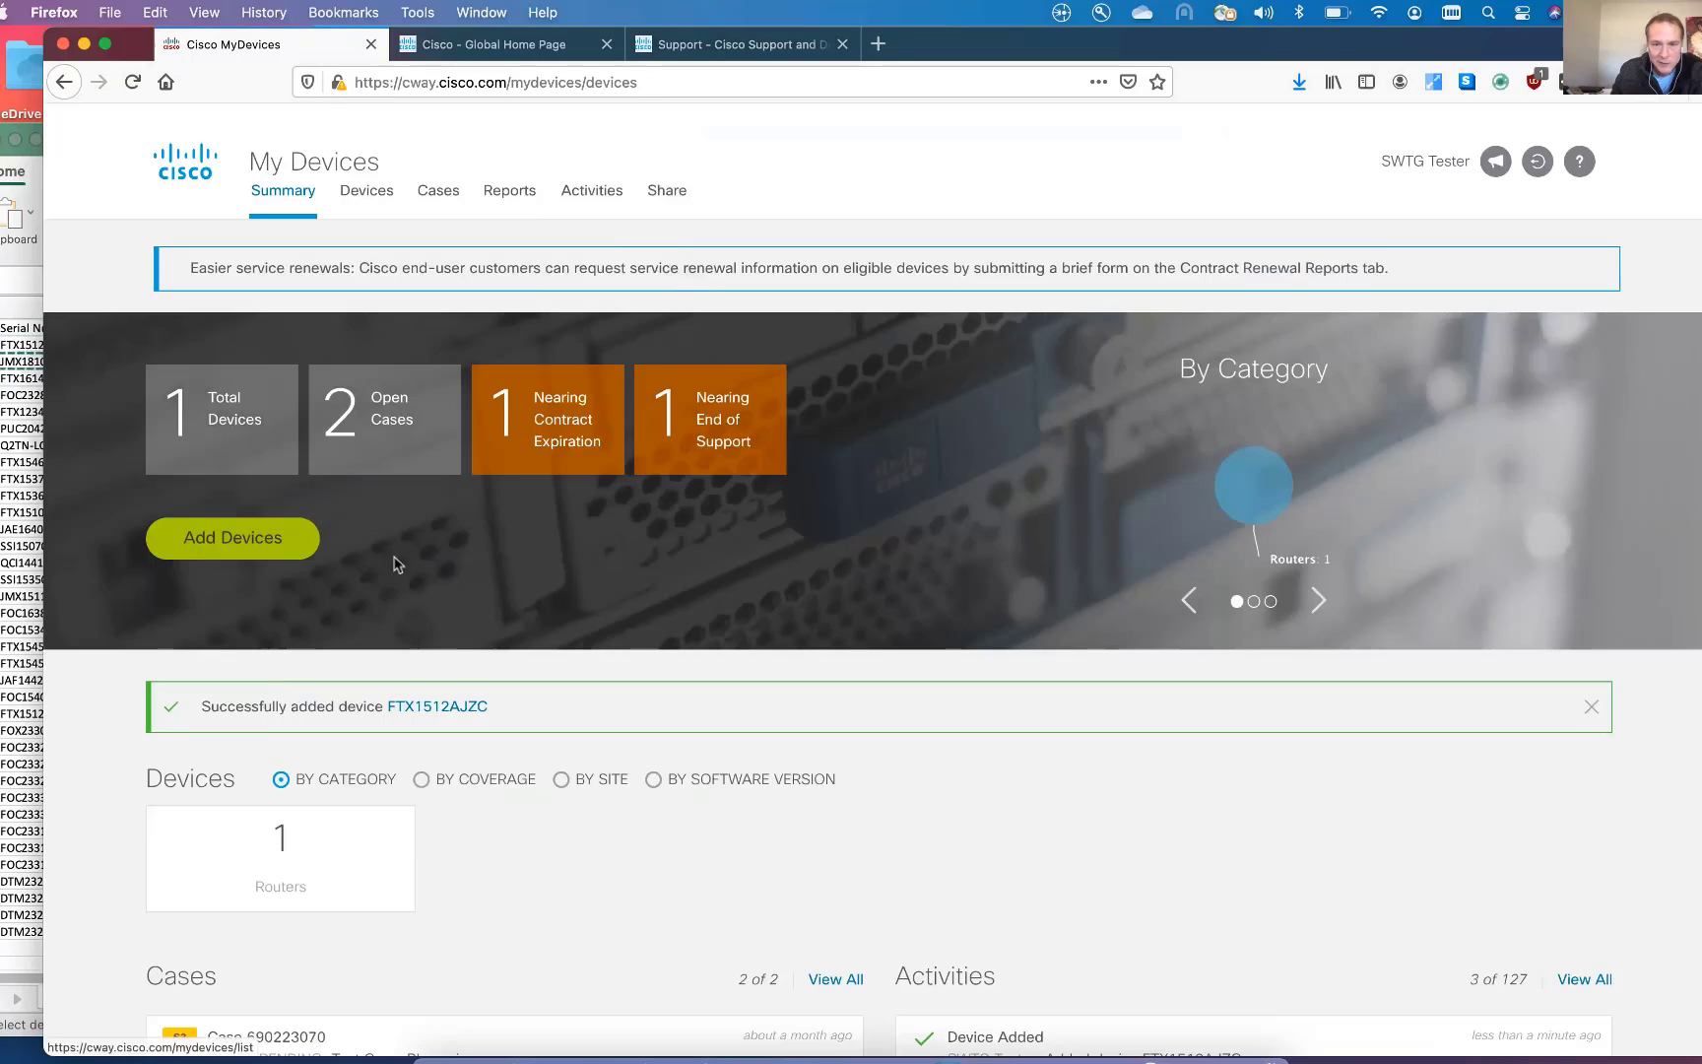
{"action": "left_click", "coordinate": [218, 539]}
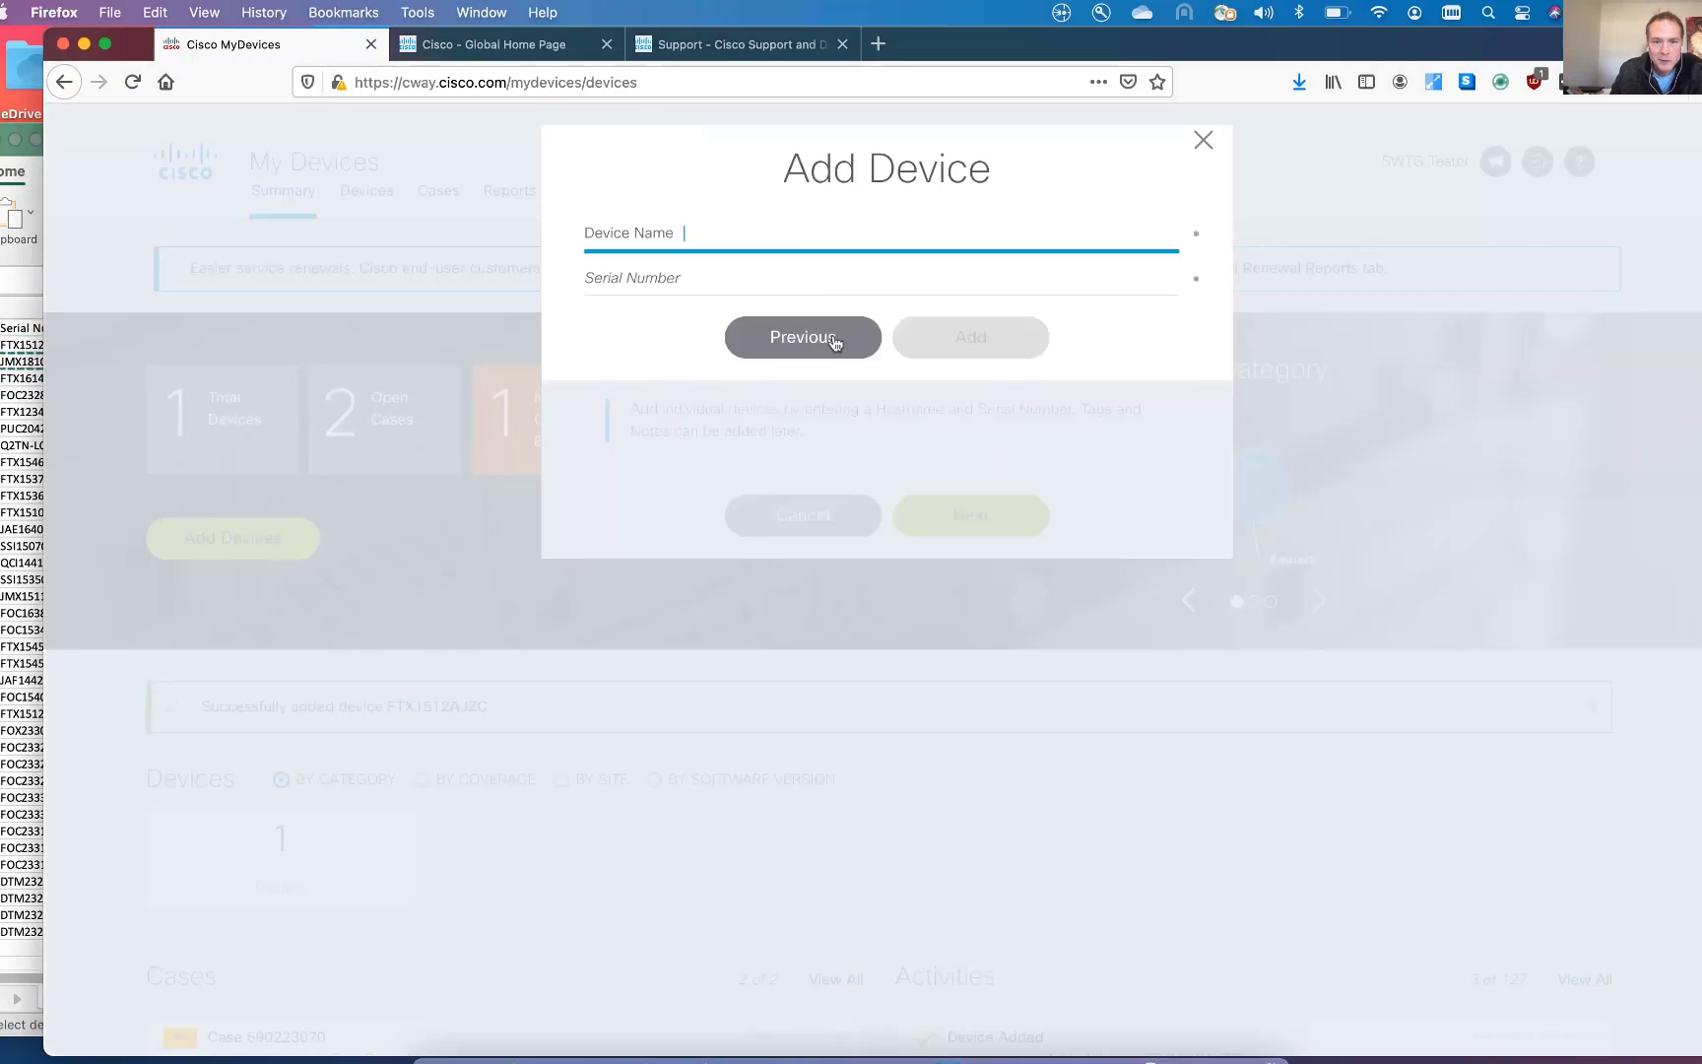
{"action": "key", "text": "super+v"}
{"action": "key", "text": "Tab"}
{"action": "key", "text": "super+v"}
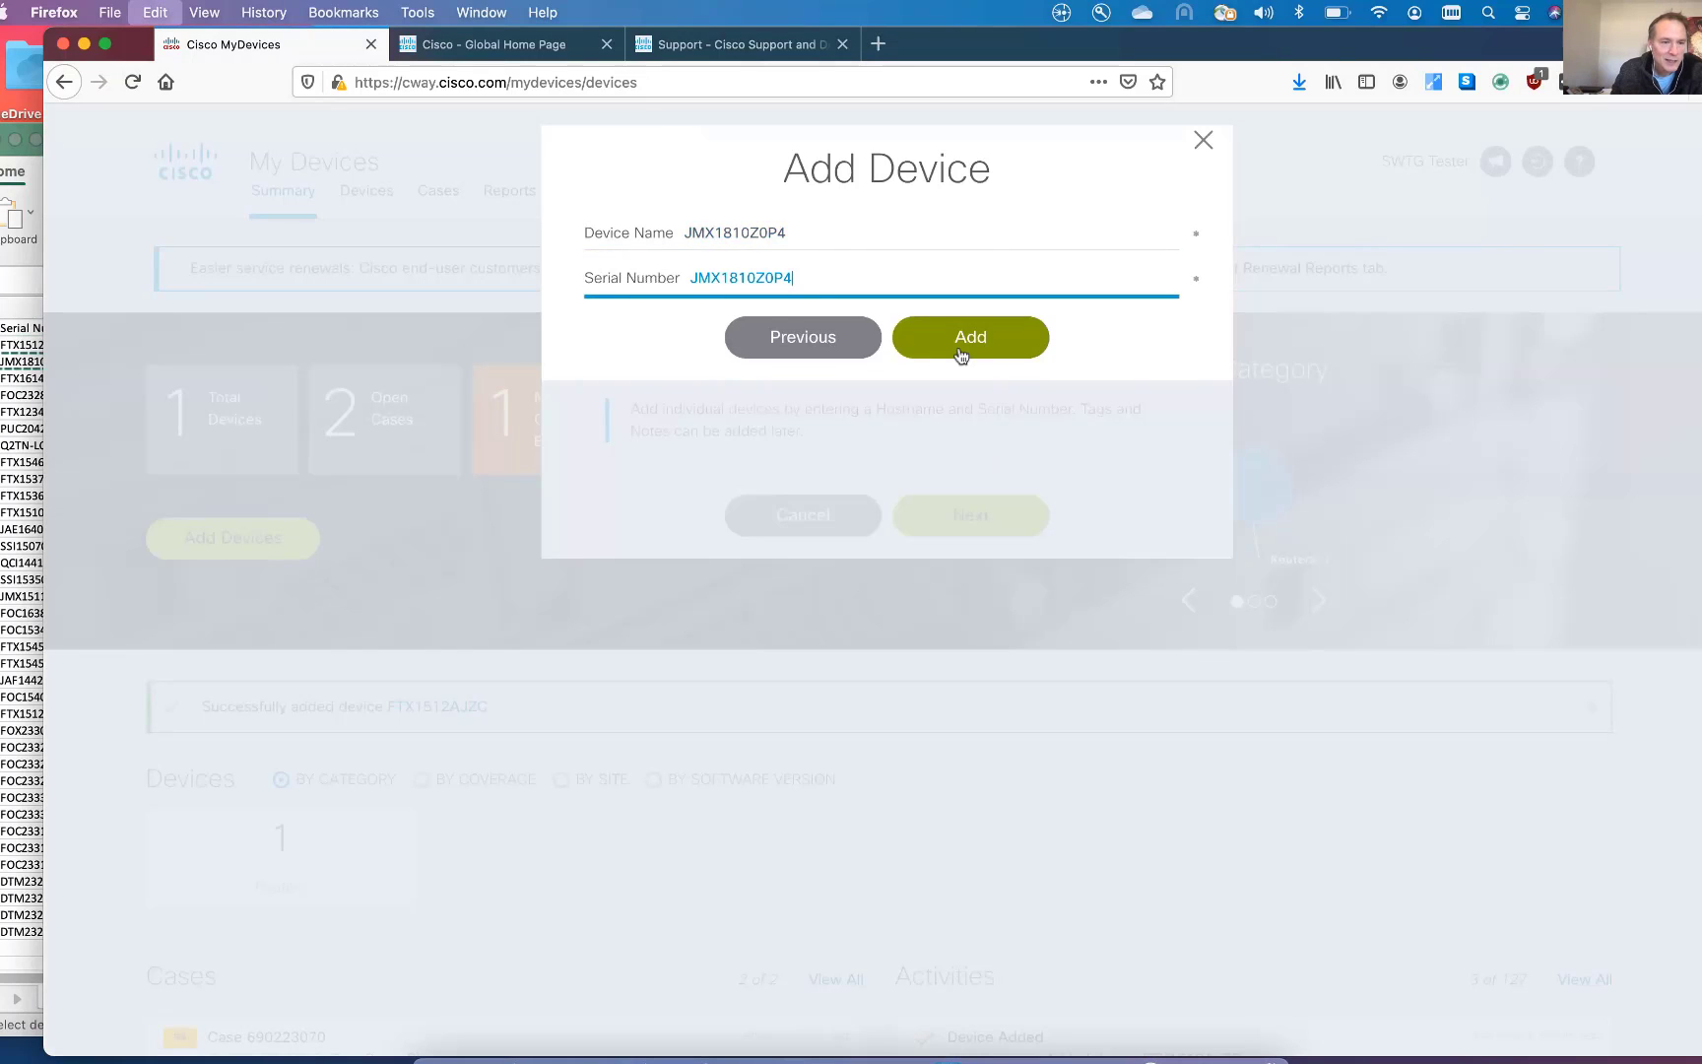
{"action": "left_click", "coordinate": [960, 354]}
Add a third device manually, using FTX16148504 from the spreadsheet as both device name and serial number.
{"action": "left_click", "coordinate": [22, 364]}
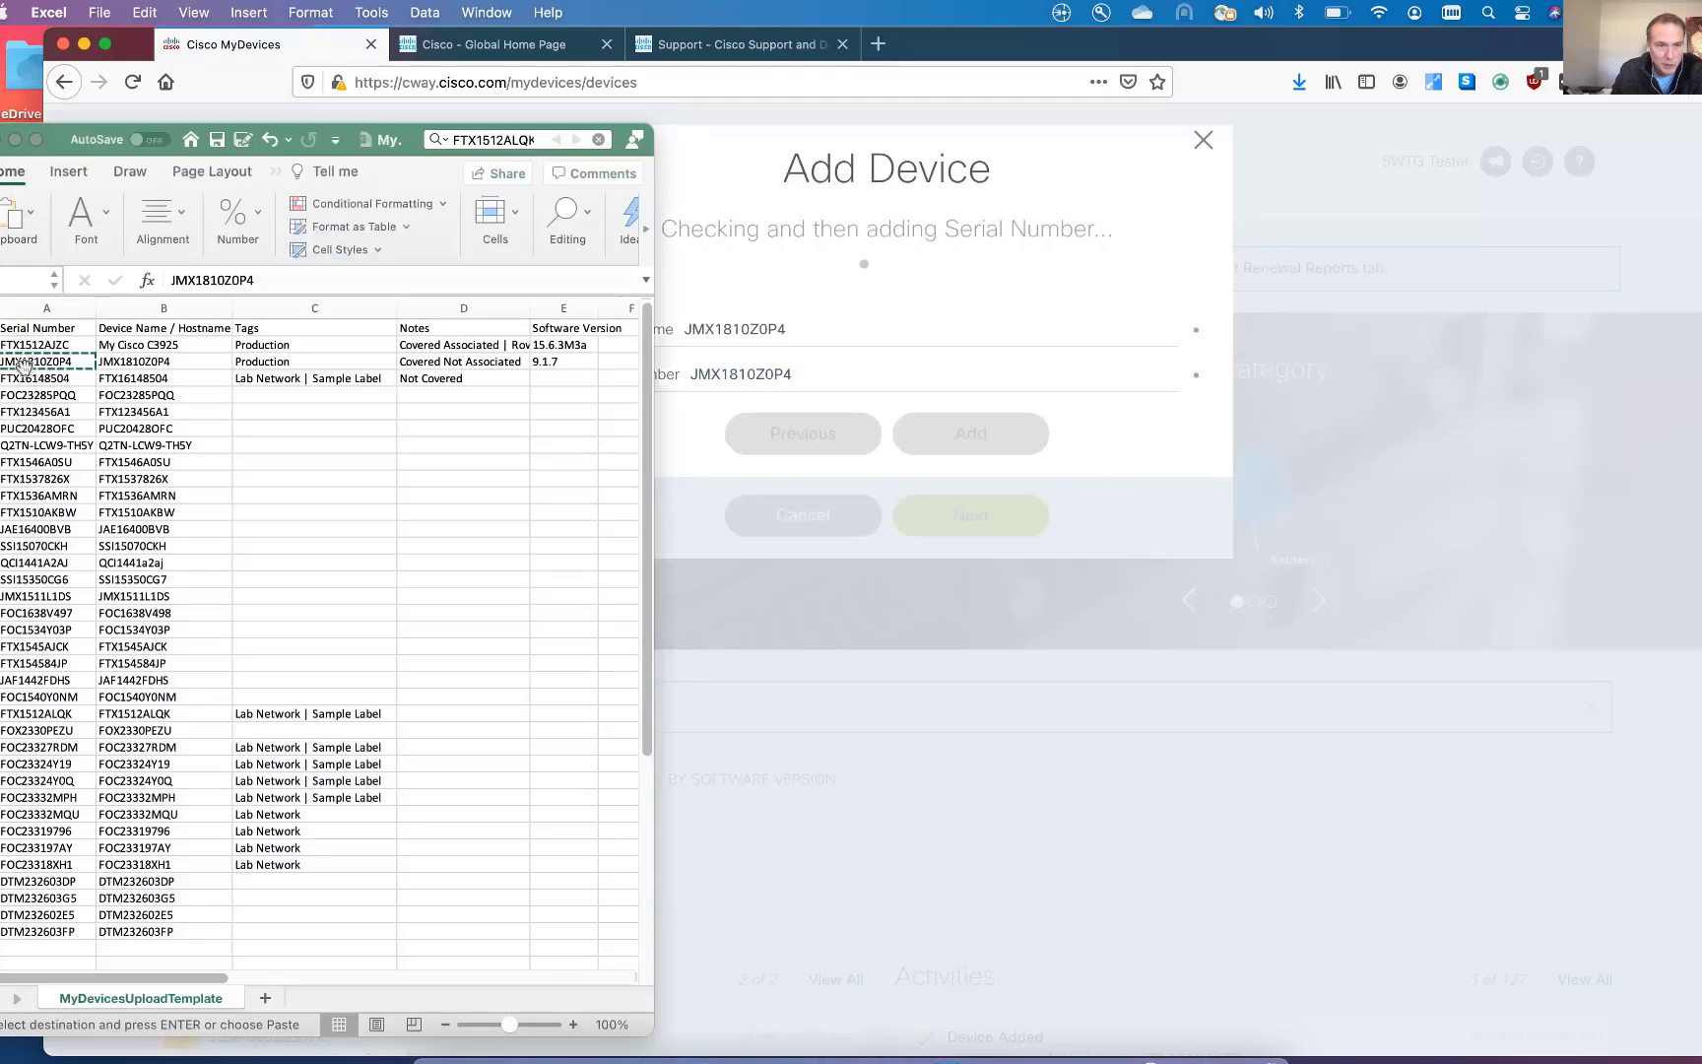
{"action": "left_click", "coordinate": [27, 378]}
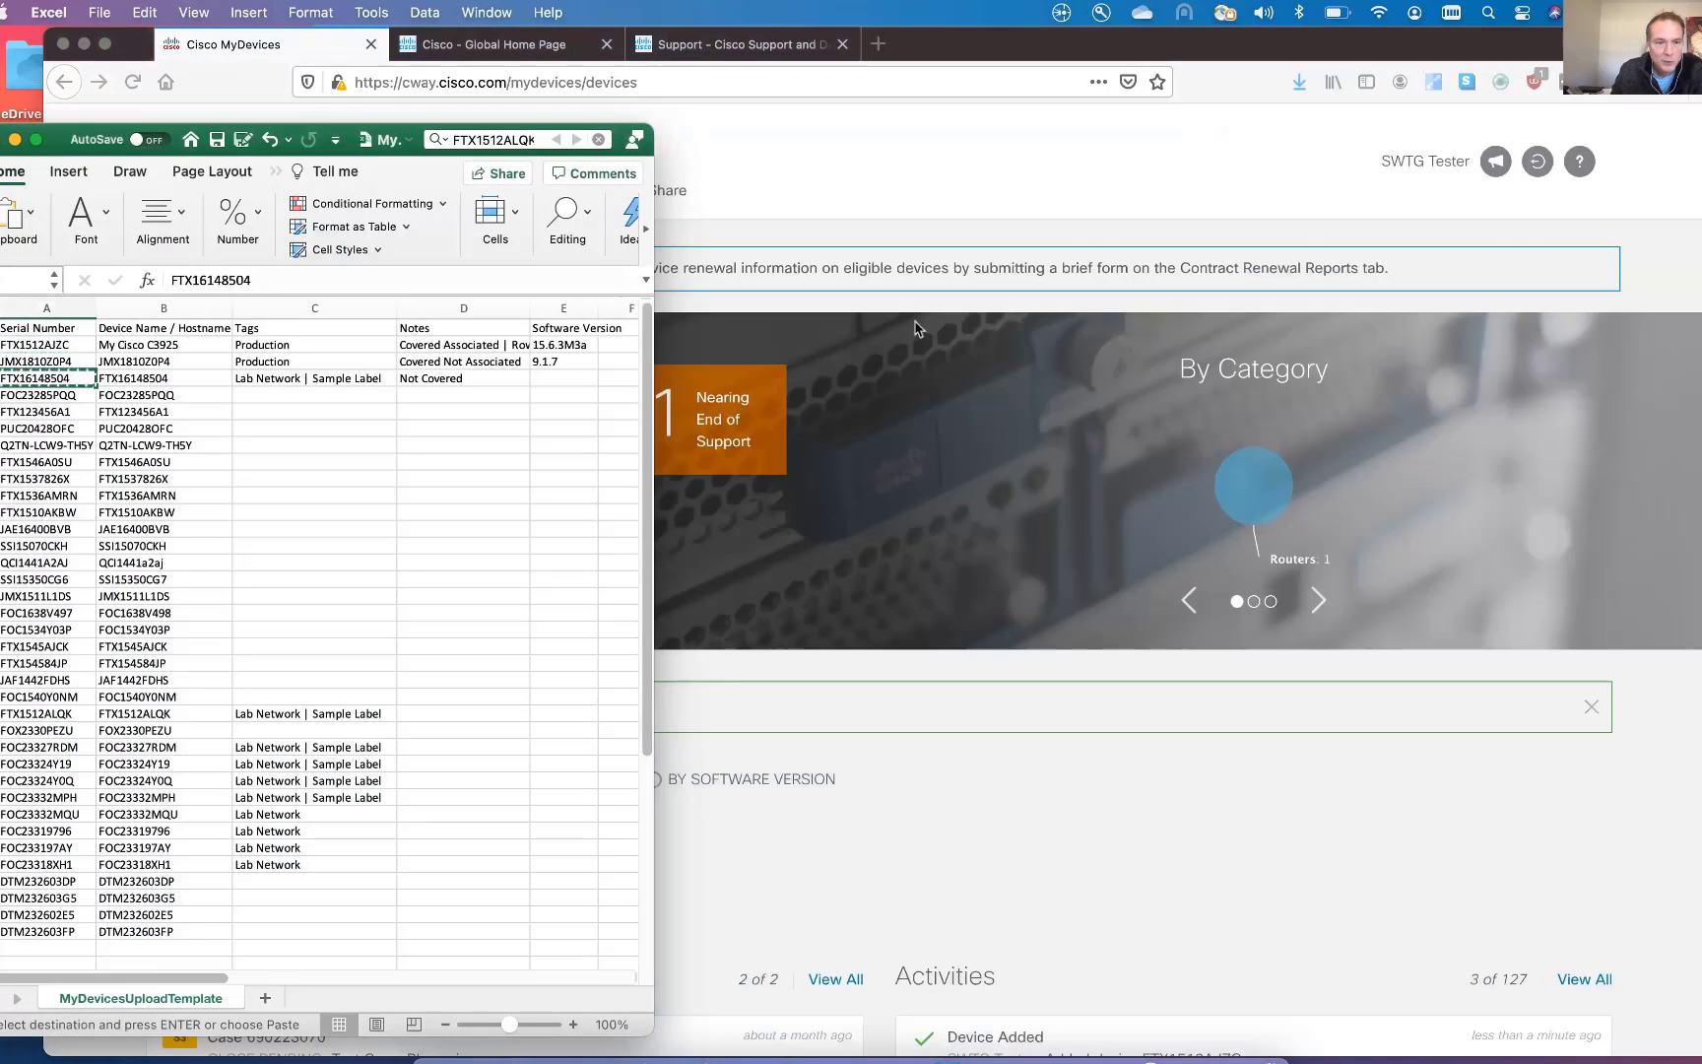
{"action": "left_click", "coordinate": [709, 493]}
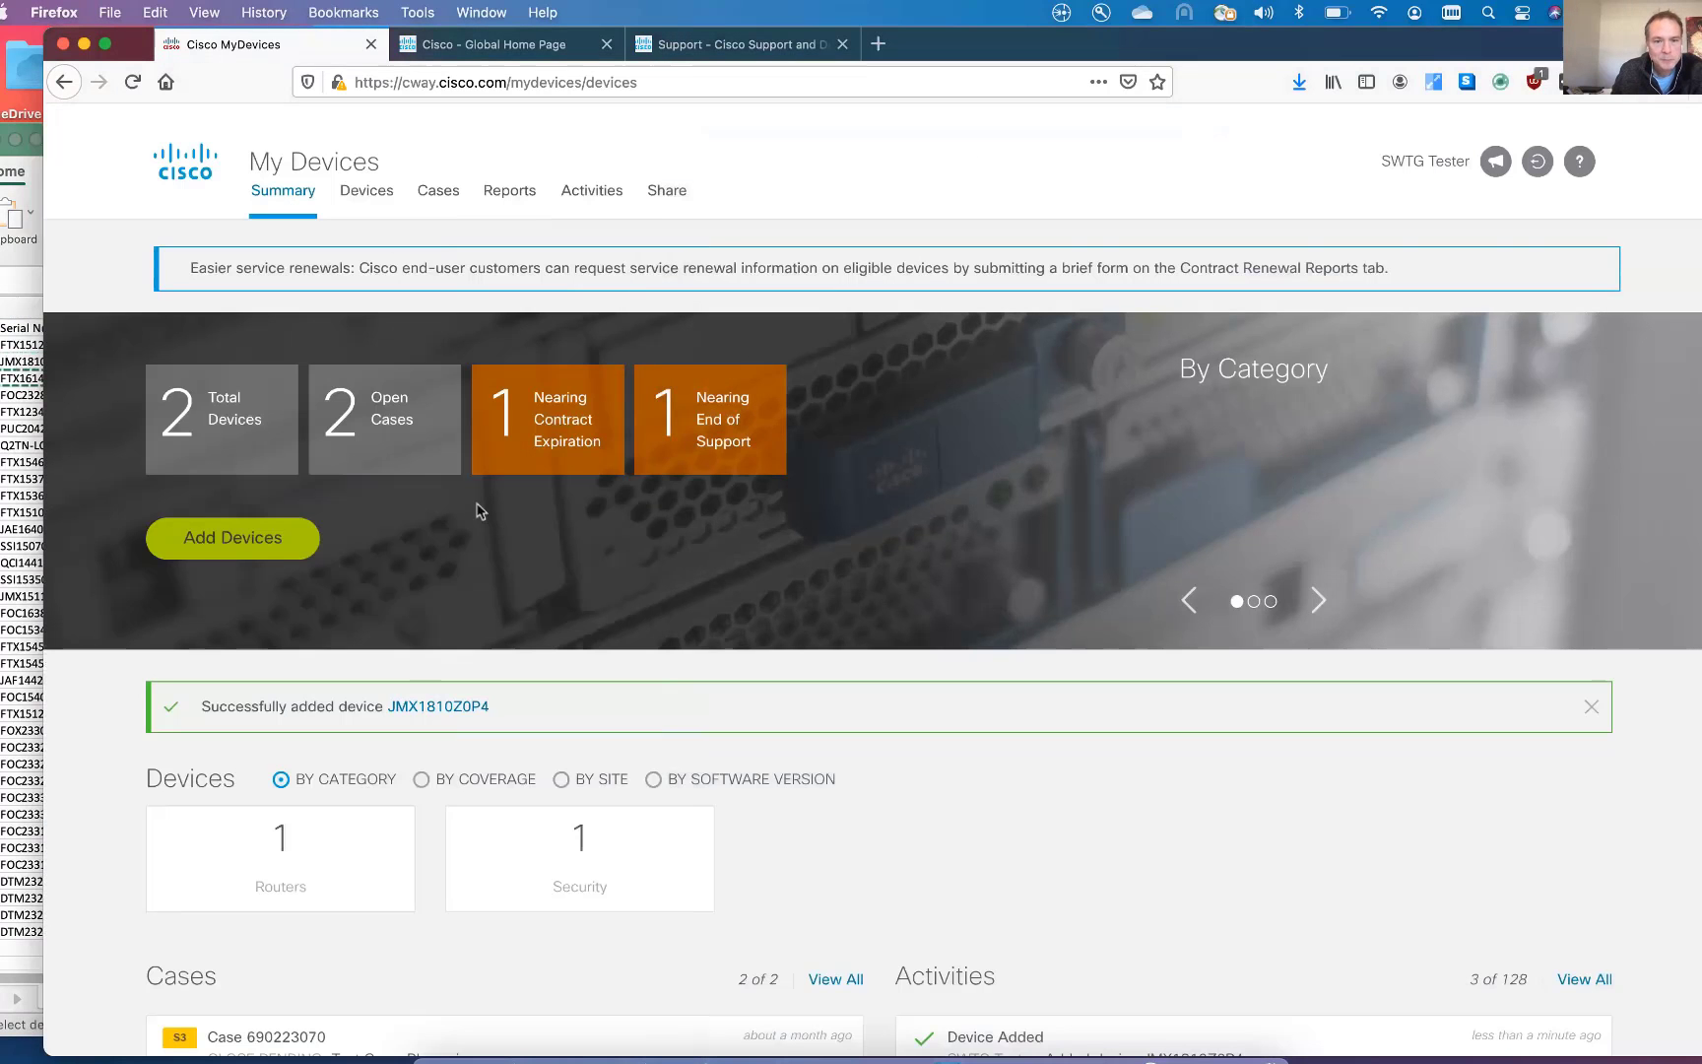
{"action": "left_click", "coordinate": [280, 551]}
{"action": "left_click", "coordinate": [970, 514]}
{"action": "key", "text": "super+v"}
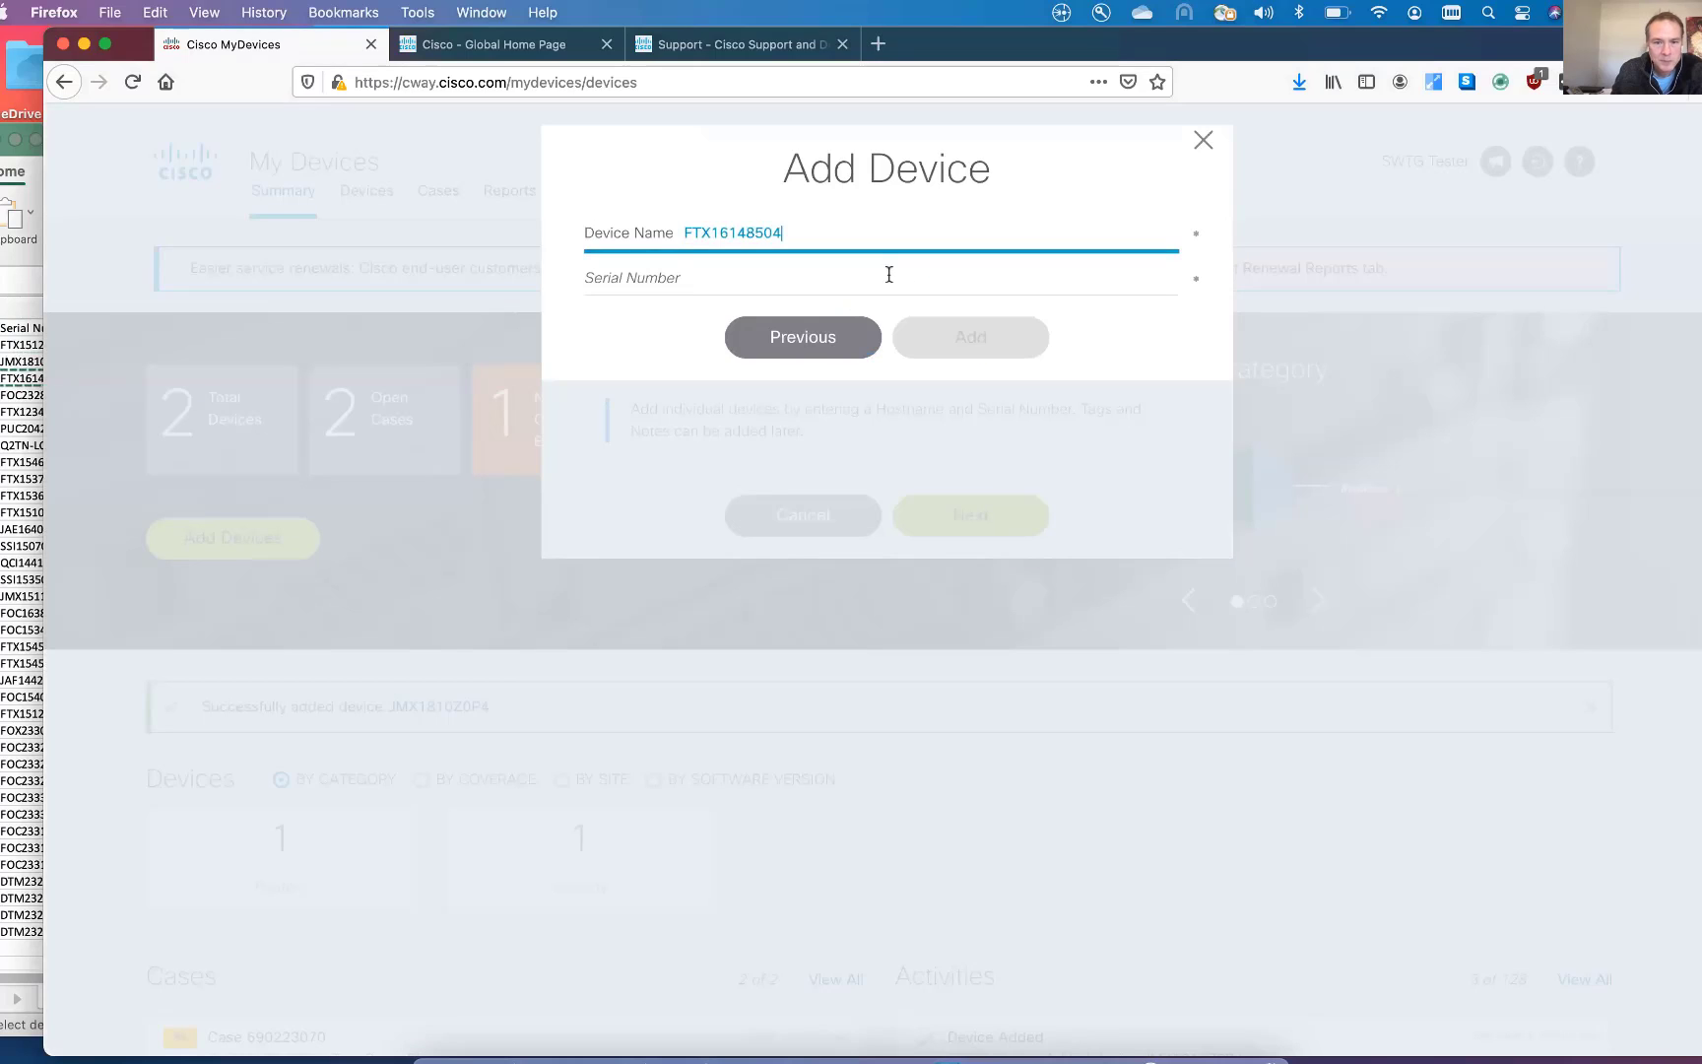
{"action": "left_click", "coordinate": [889, 276]}
{"action": "key", "text": "super+v"}
{"action": "left_click", "coordinate": [923, 333]}
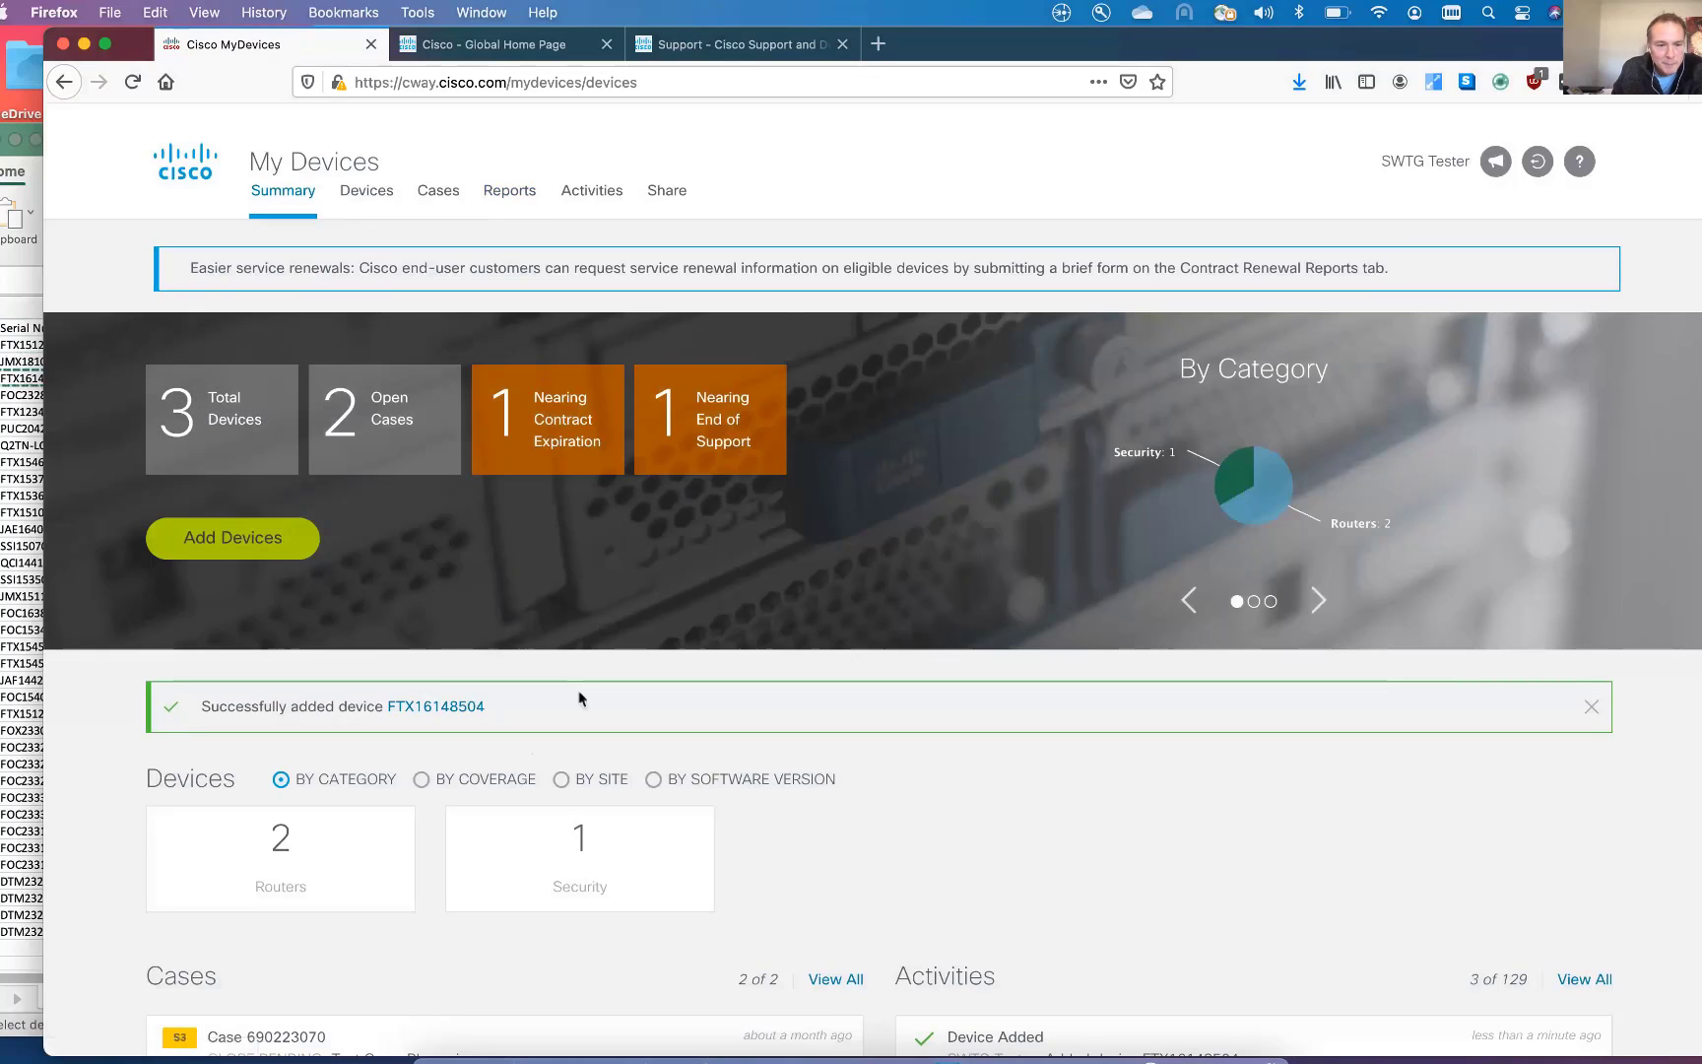
Review the summary's activities and its device groupings by coverage, site and software version, returning to the coverage grouping.
{"action": "scroll", "coordinate": [581, 696], "scroll_direction": "down", "scroll_amount": 4}
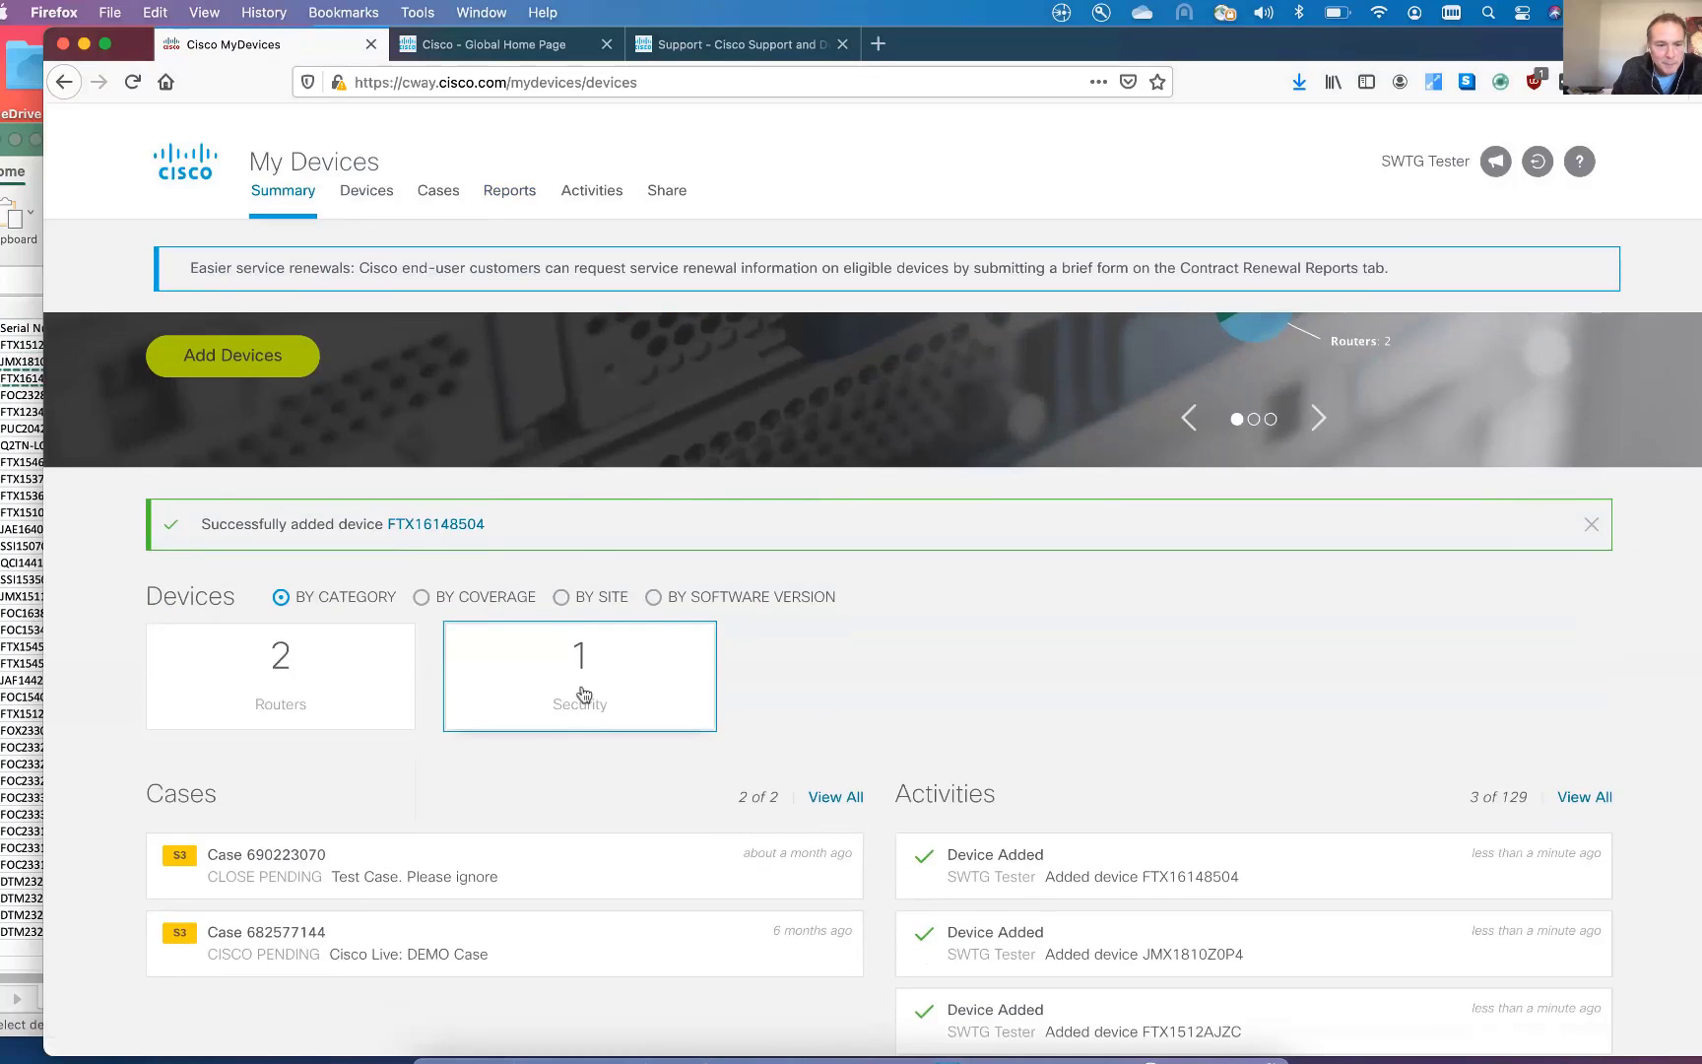
{"action": "scroll", "coordinate": [583, 694], "scroll_direction": "down", "scroll_amount": 2}
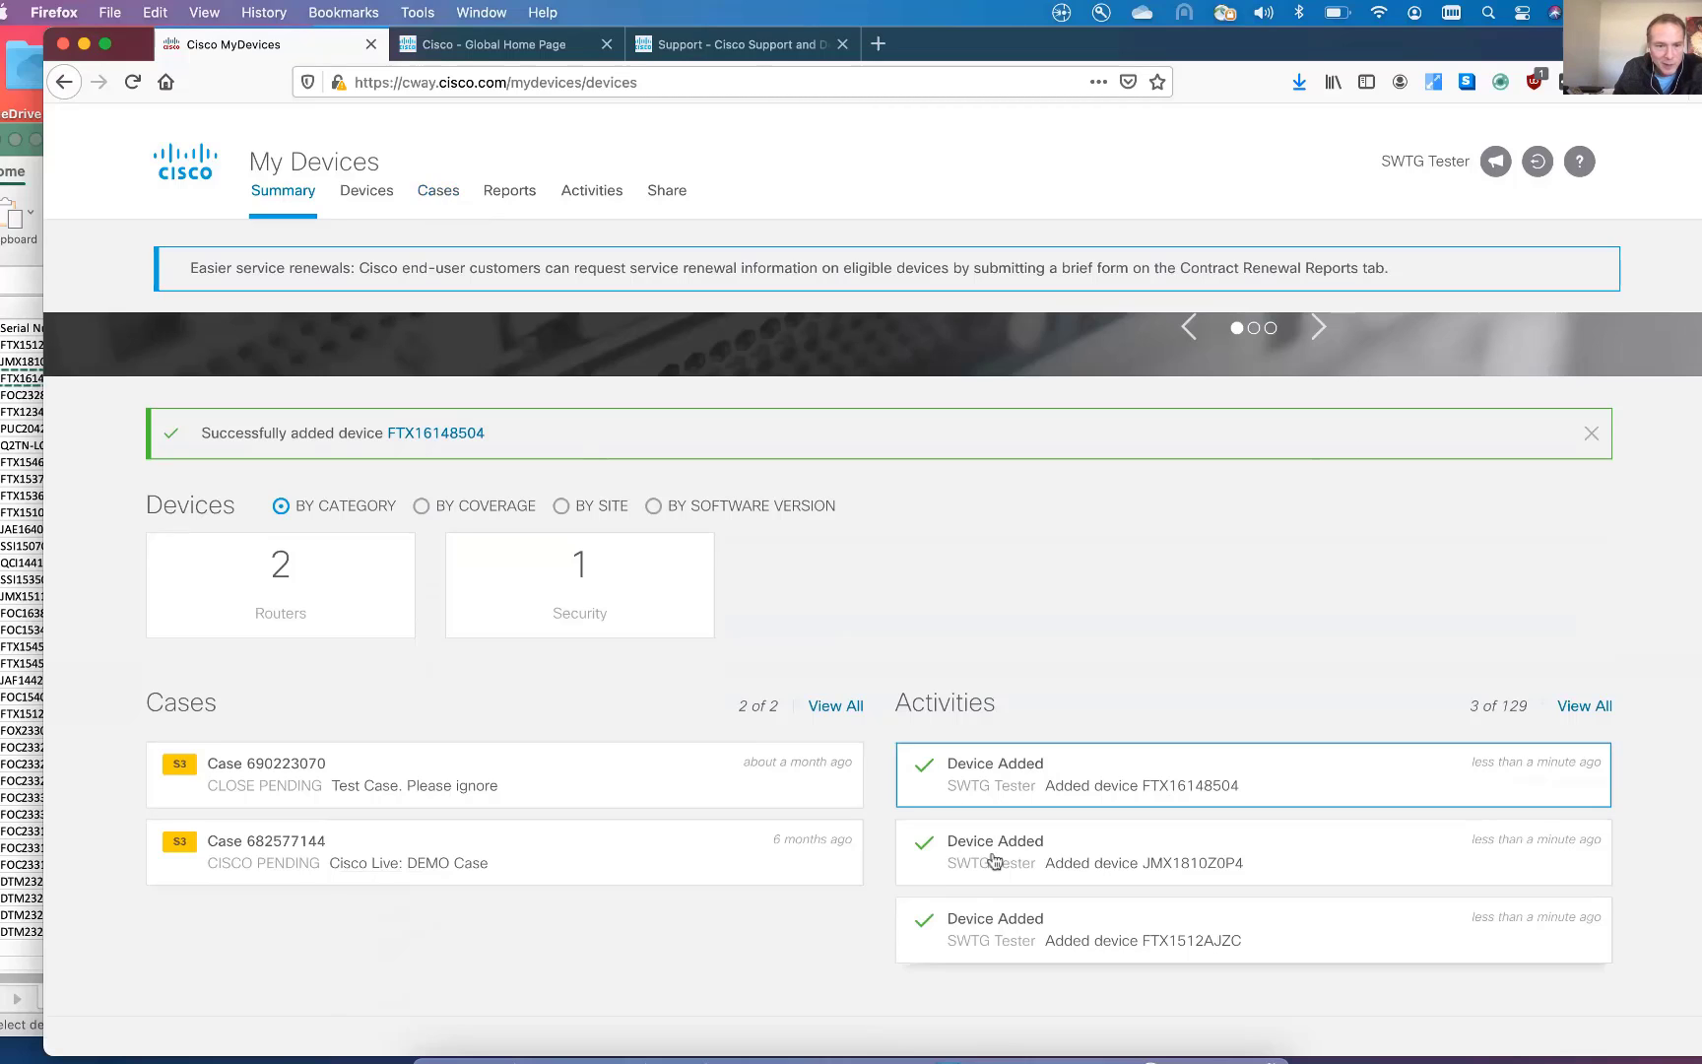
{"action": "scroll", "coordinate": [620, 876], "scroll_direction": "up", "scroll_amount": 2}
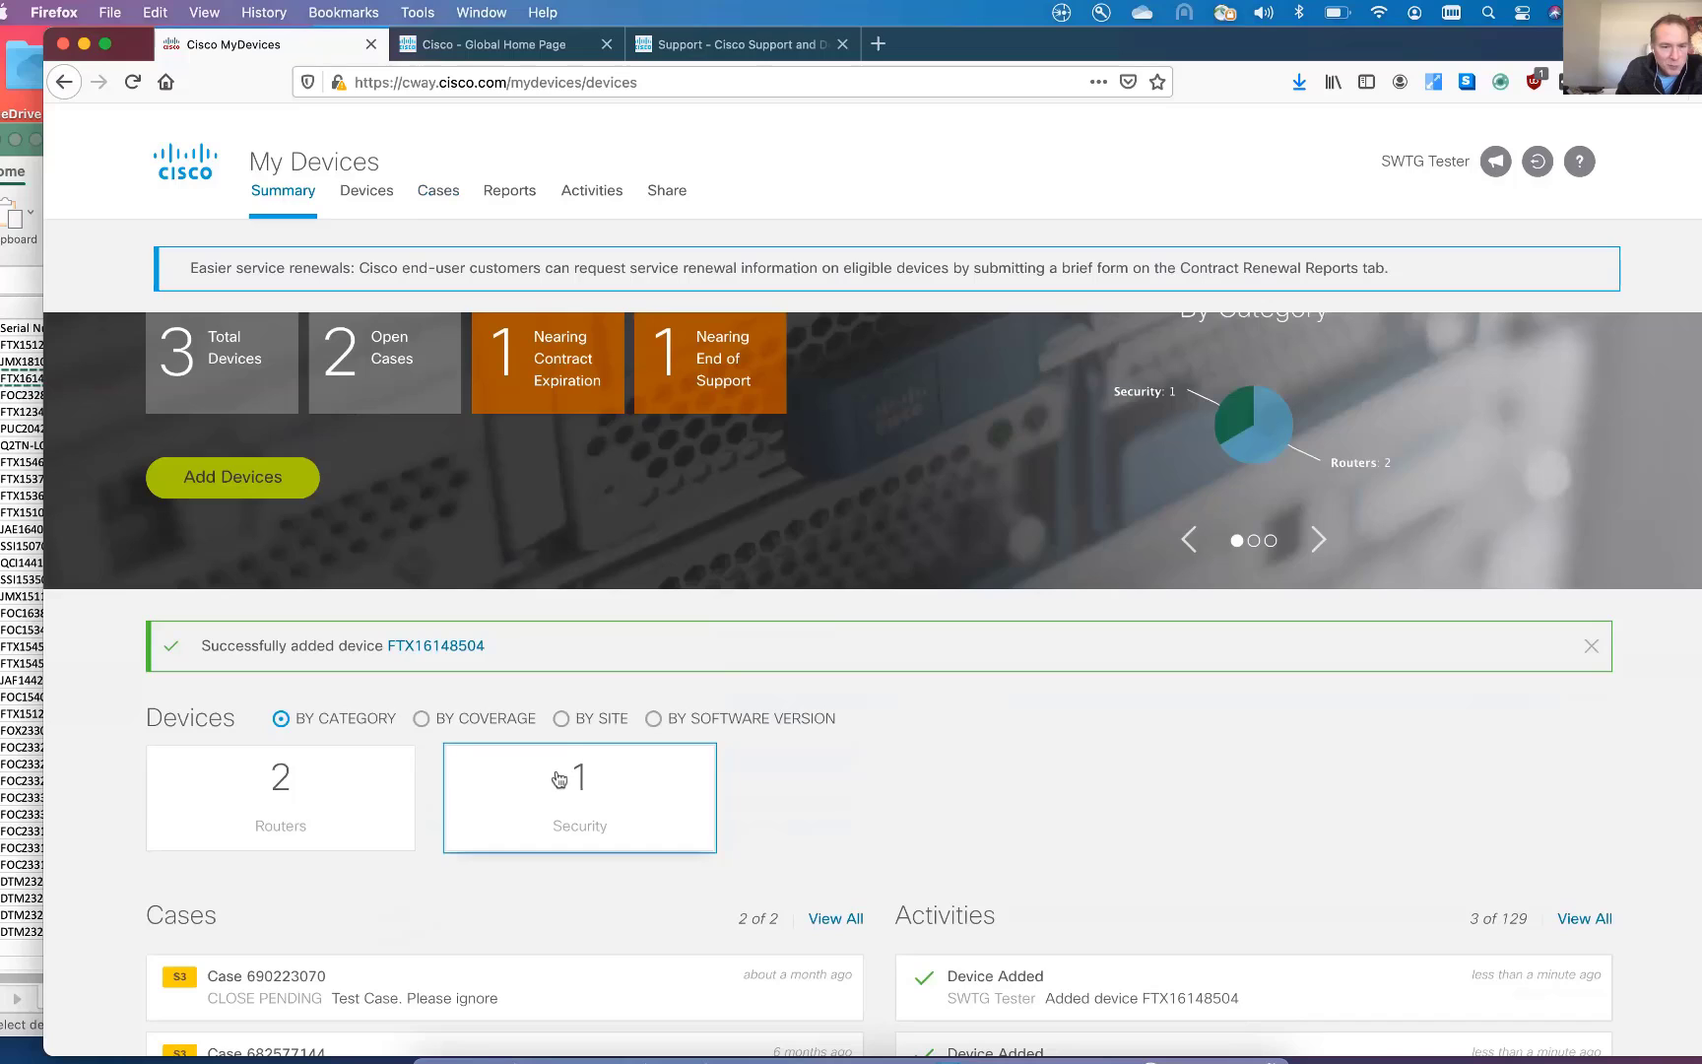
{"action": "left_click", "coordinate": [455, 720]}
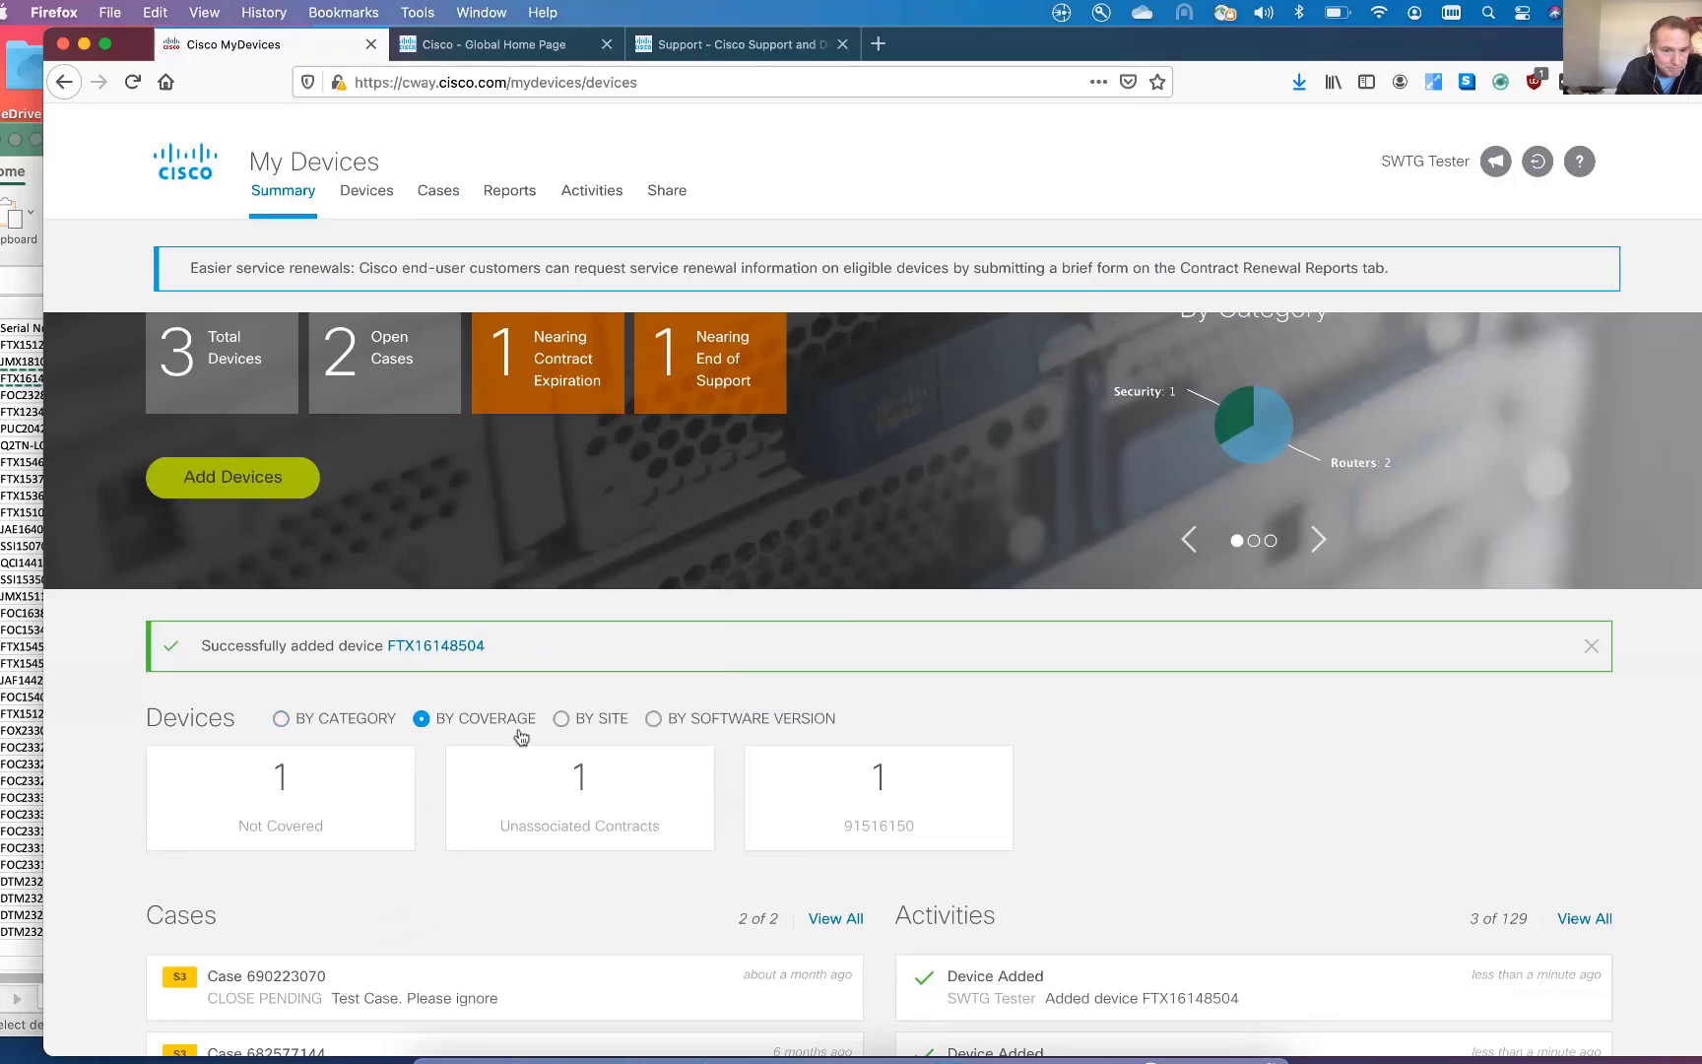
{"action": "left_click", "coordinate": [608, 720]}
{"action": "left_click", "coordinate": [658, 719]}
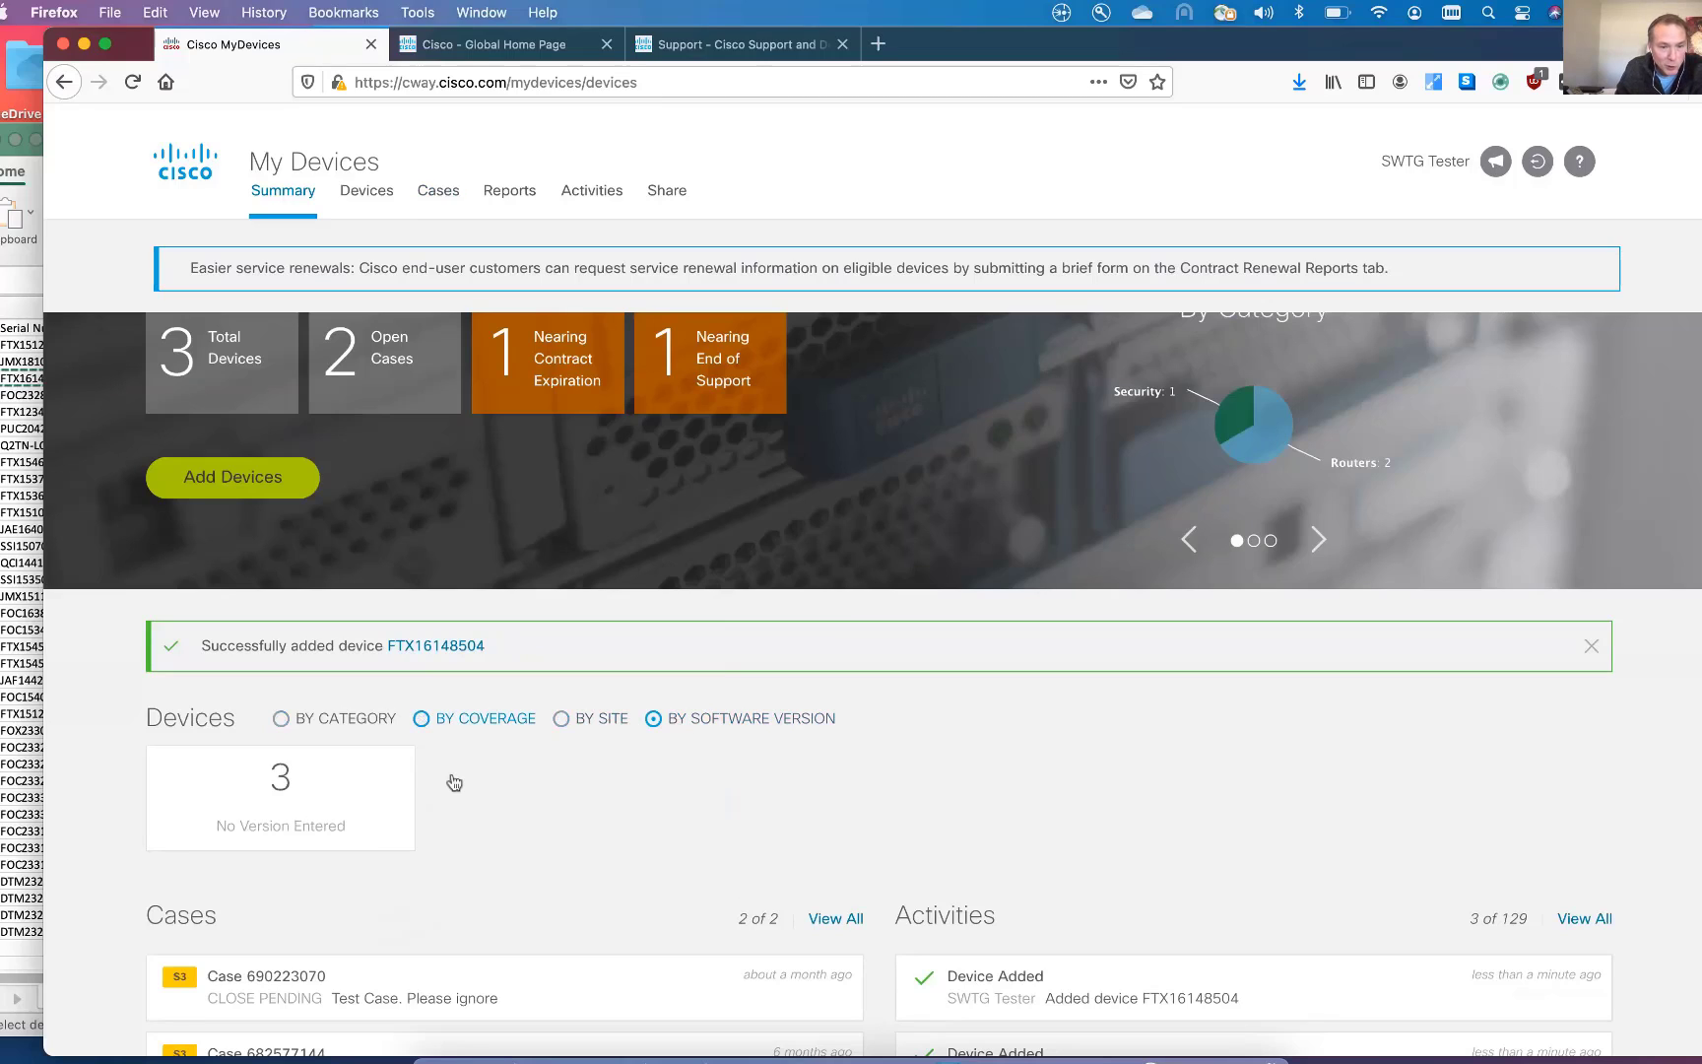
{"action": "left_click", "coordinate": [463, 718]}
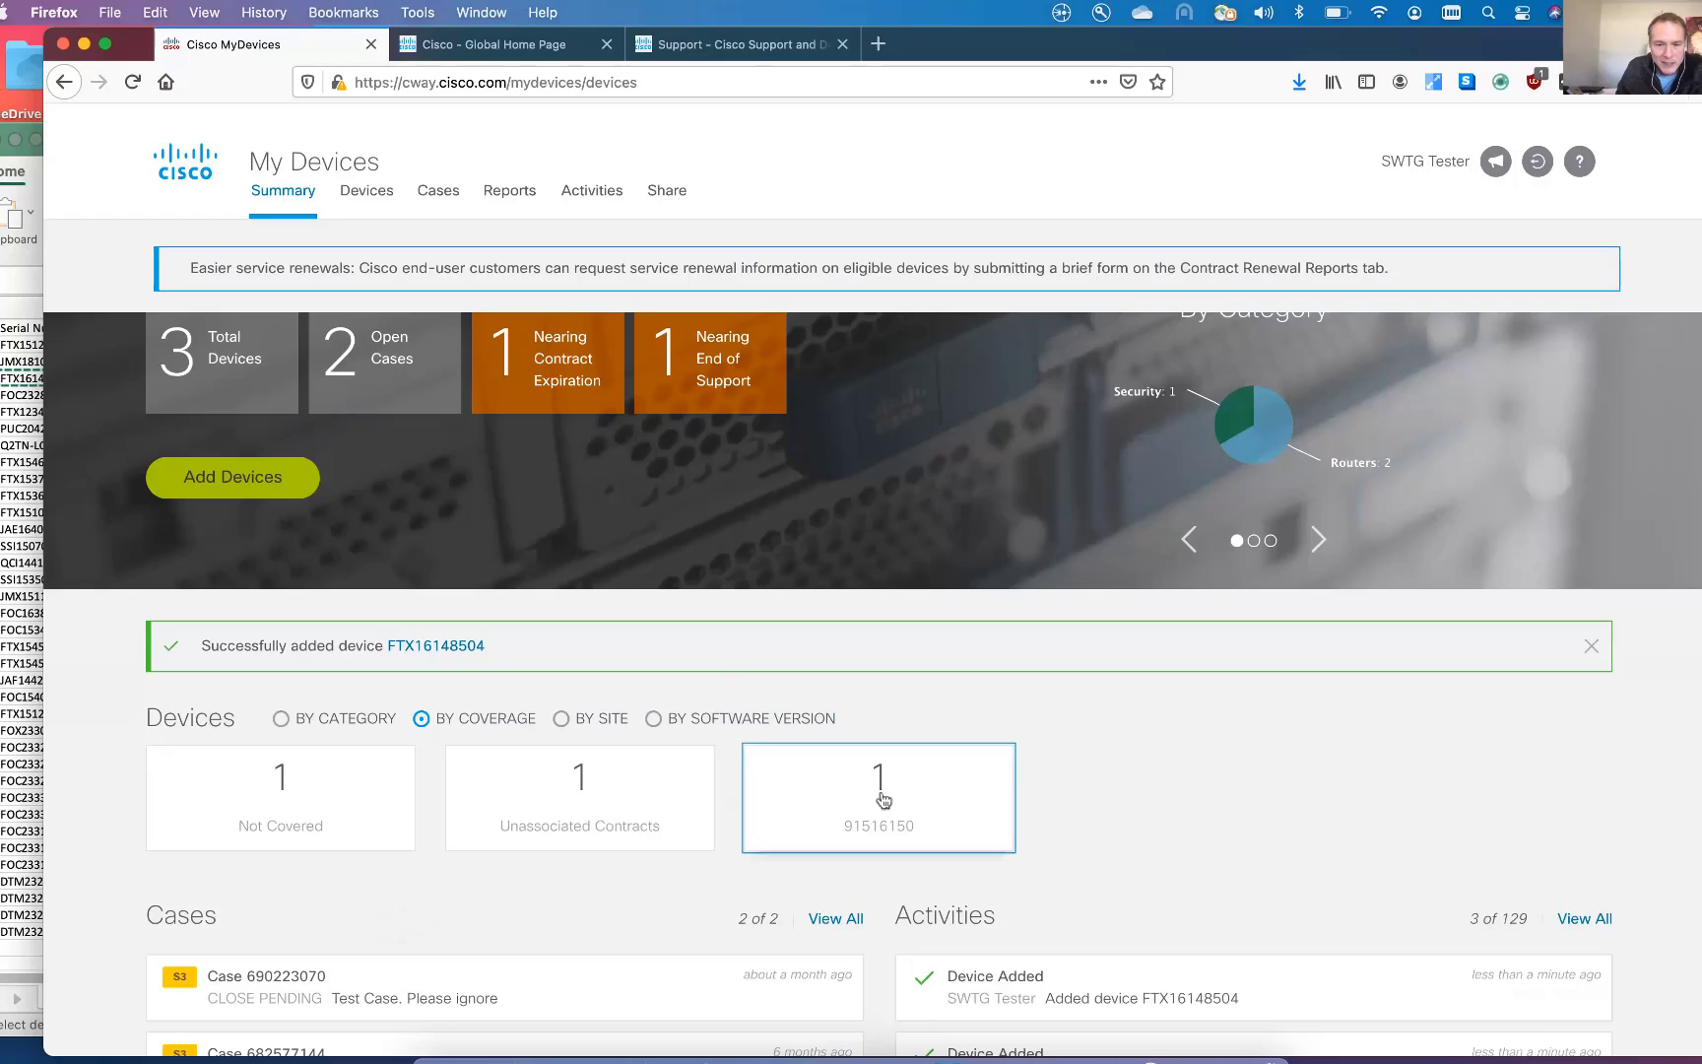
Open the device list for the numbered contract, remove the contract filter and show the details of device FTX1512AJZC.
{"action": "left_click", "coordinate": [944, 820]}
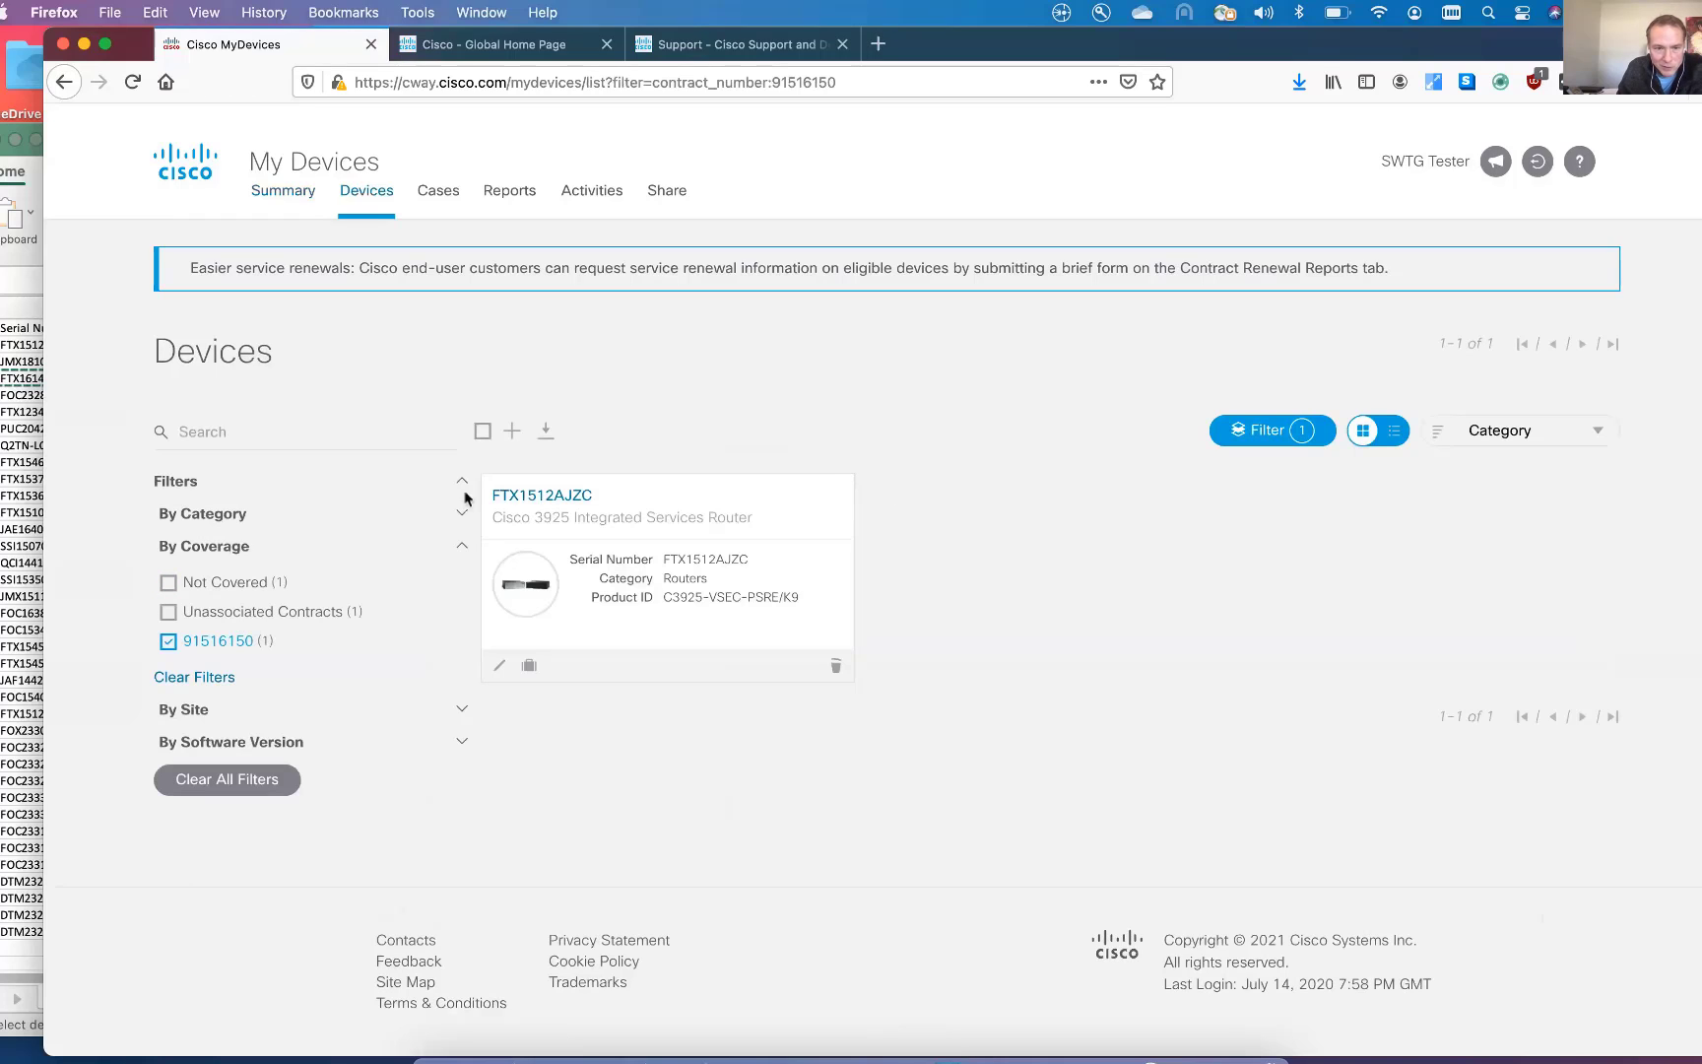
{"action": "left_click", "coordinate": [168, 643]}
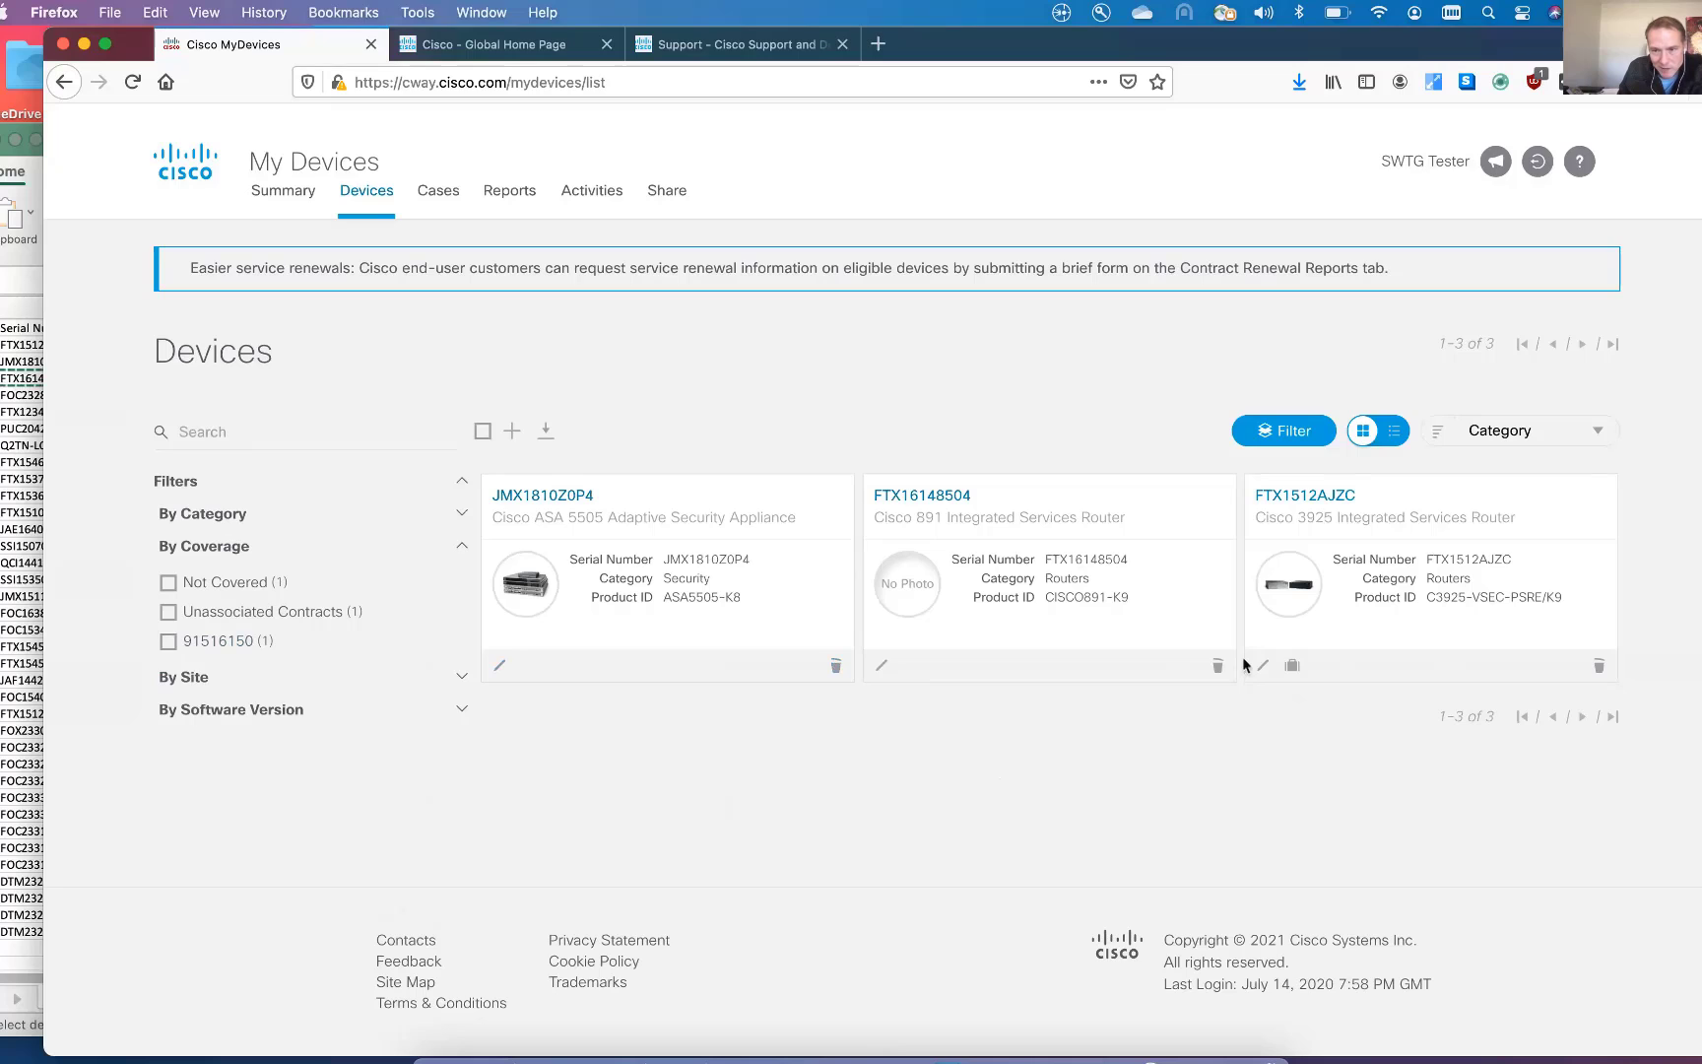
{"action": "left_click", "coordinate": [1304, 496]}
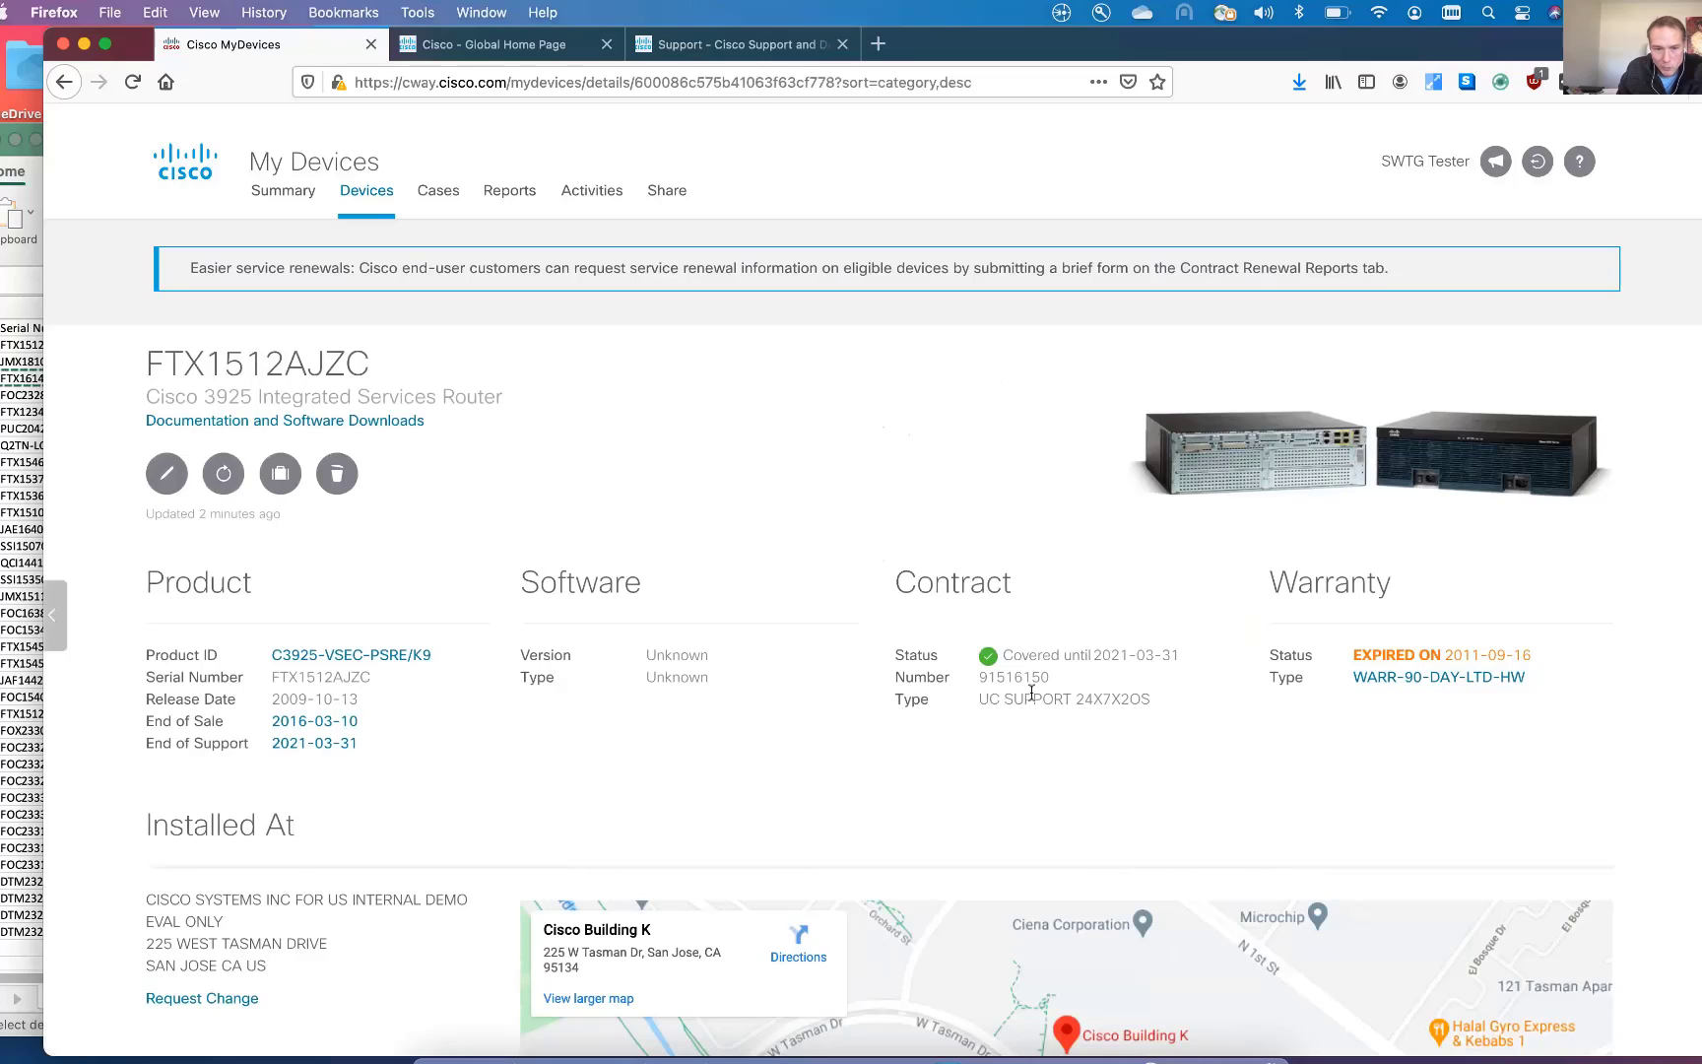
Open the email requesting a change of the device's installed-at location, discard it without saving and close Mail.
{"action": "scroll", "coordinate": [1028, 761], "scroll_direction": "down", "scroll_amount": 5}
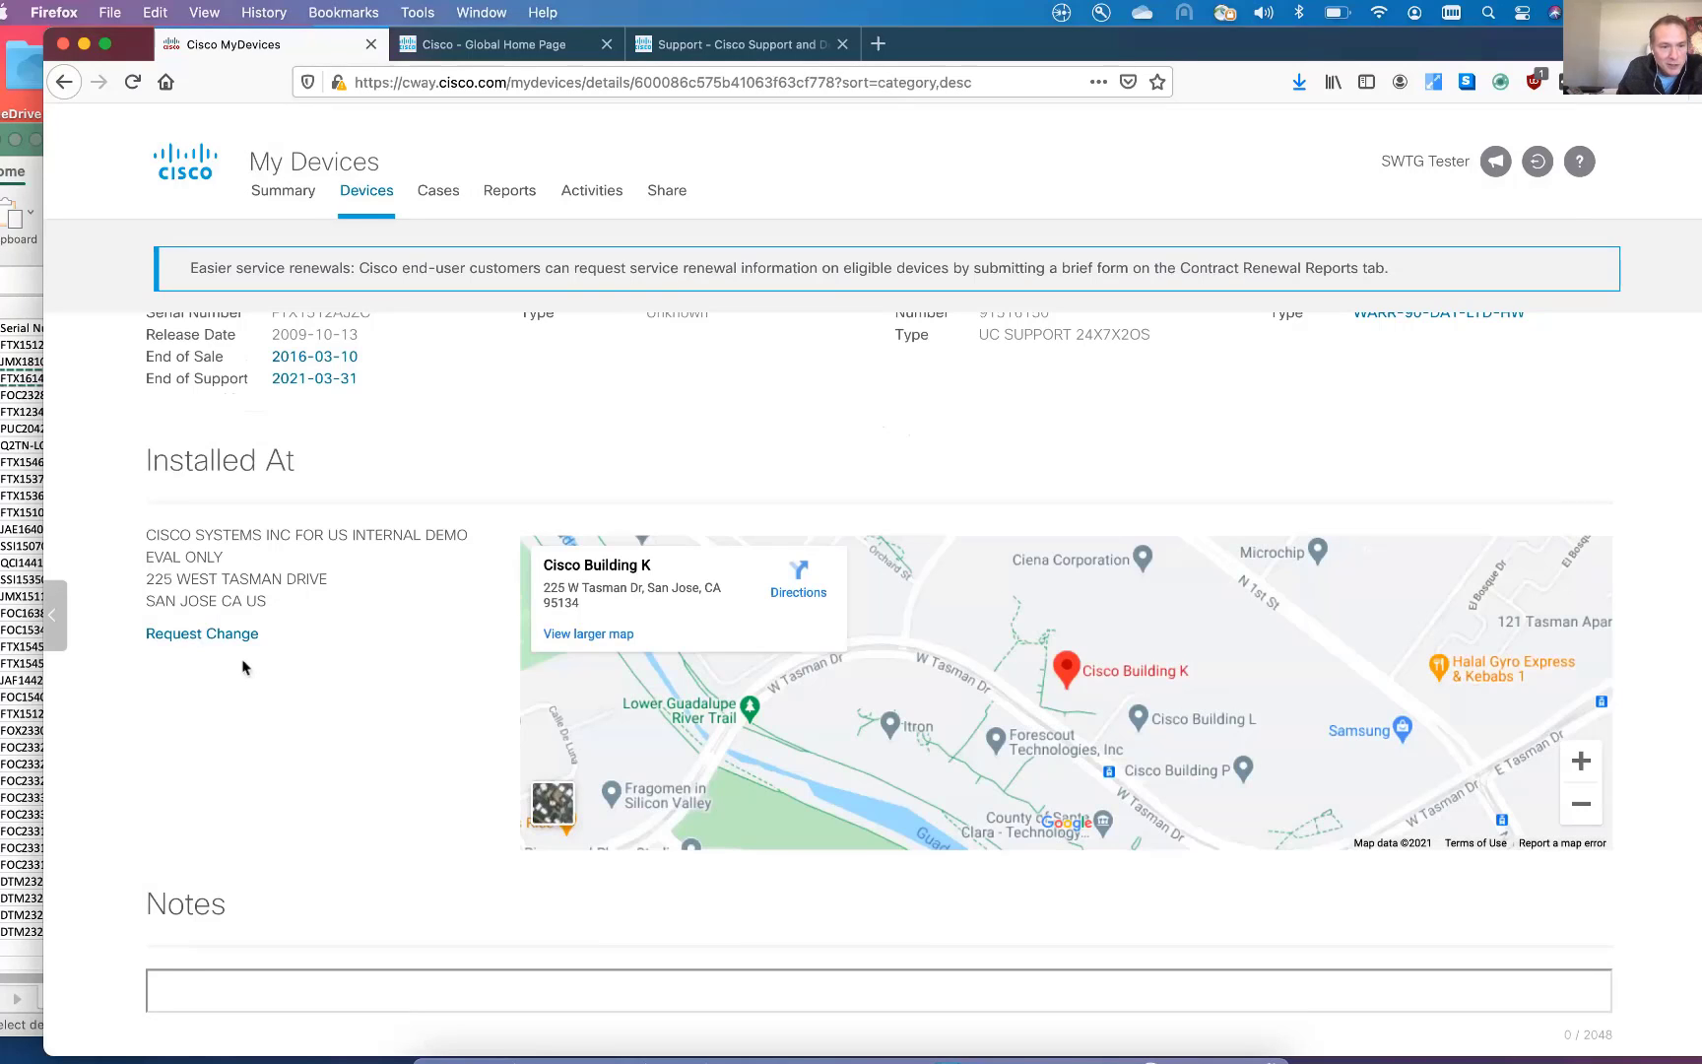
{"action": "left_click", "coordinate": [182, 635]}
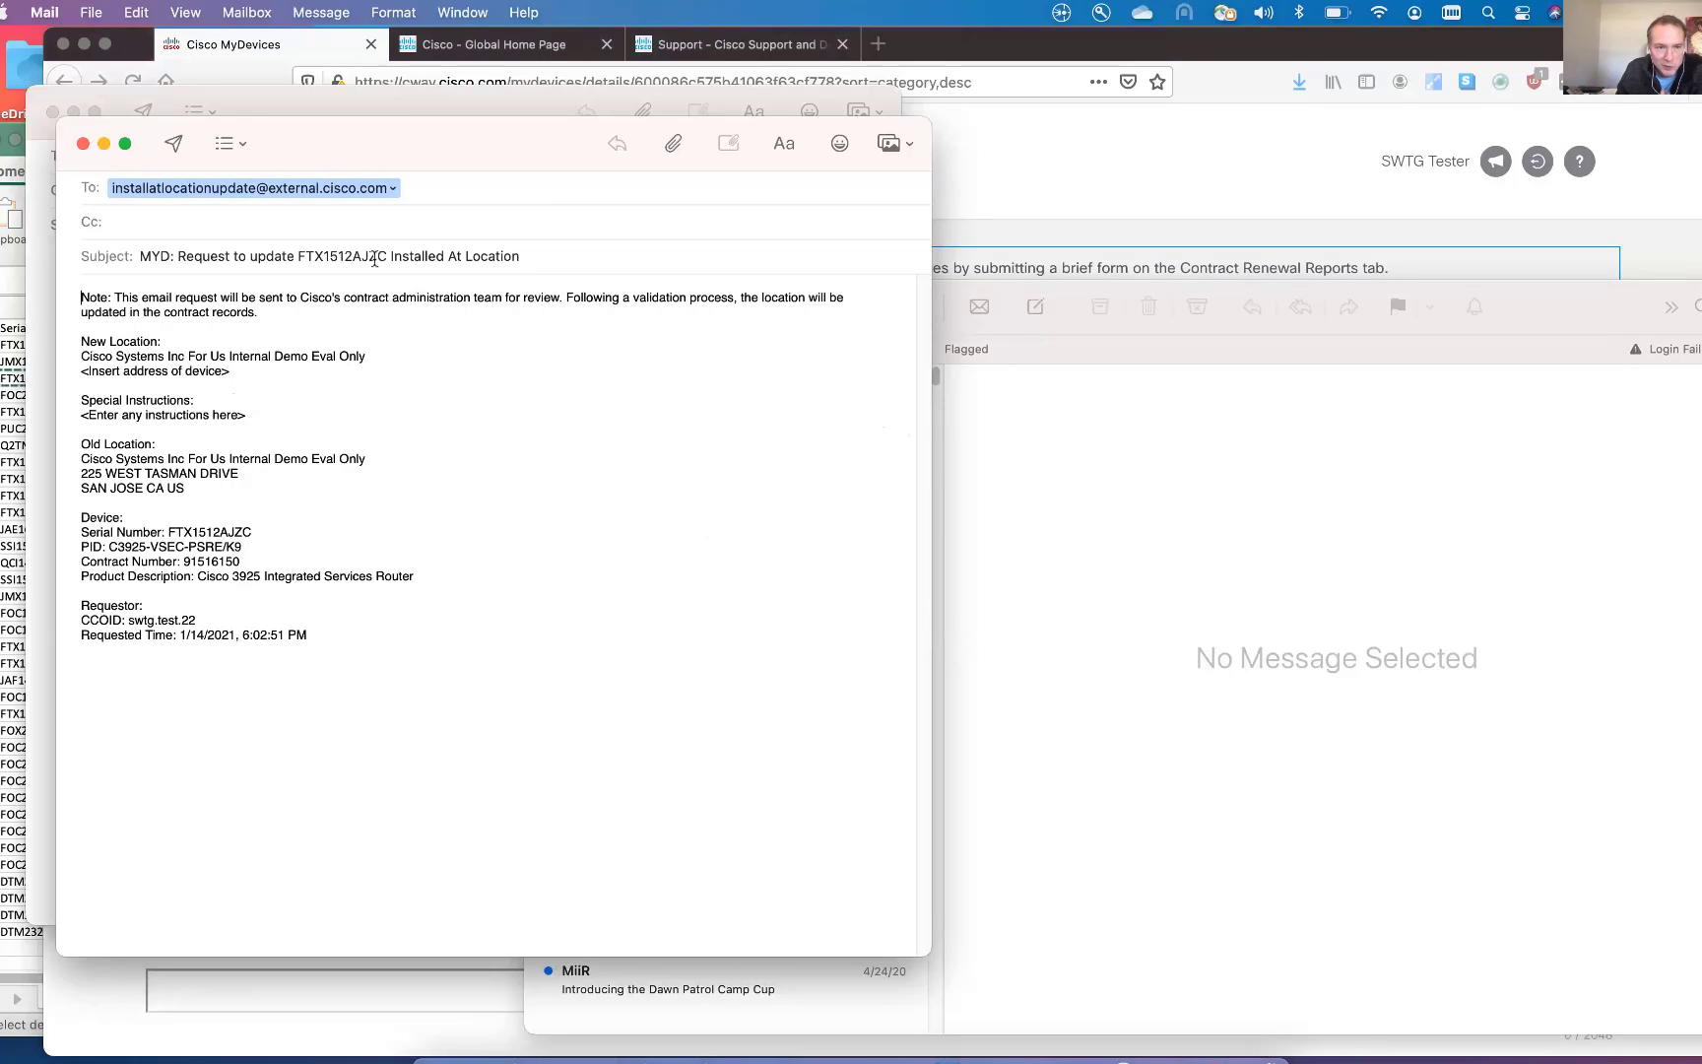
{"action": "left_click", "coordinate": [84, 144]}
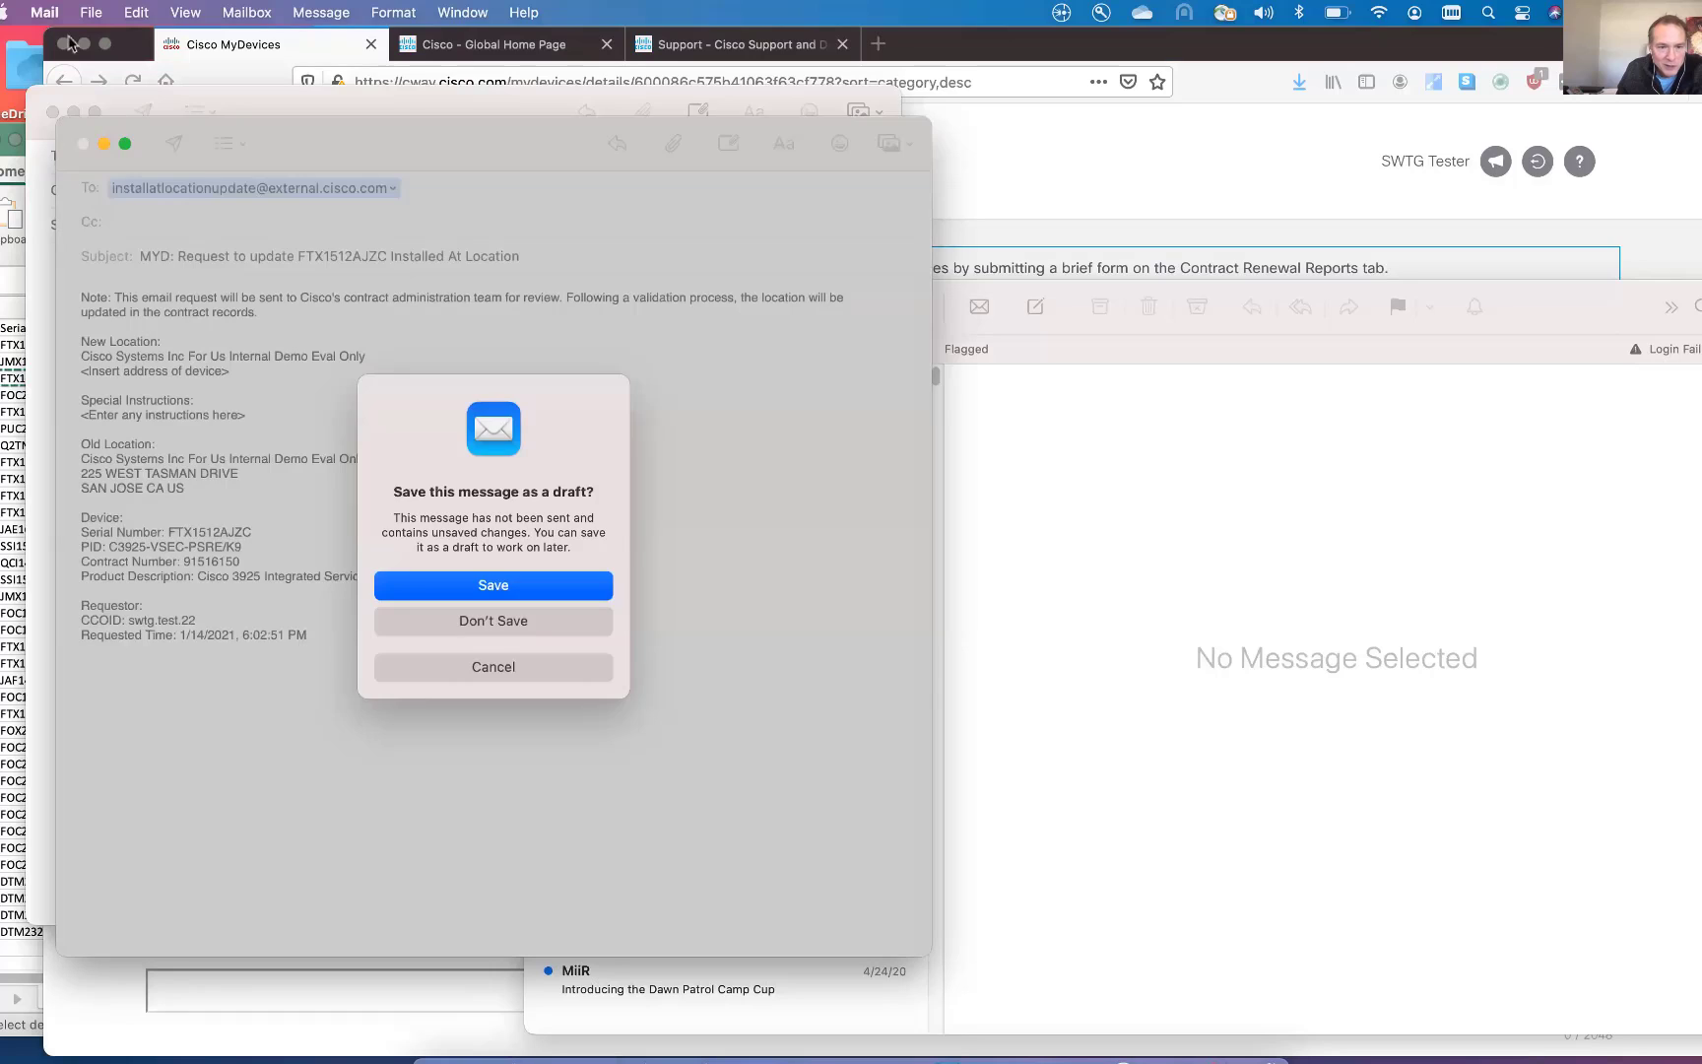
{"action": "left_click", "coordinate": [48, 14]}
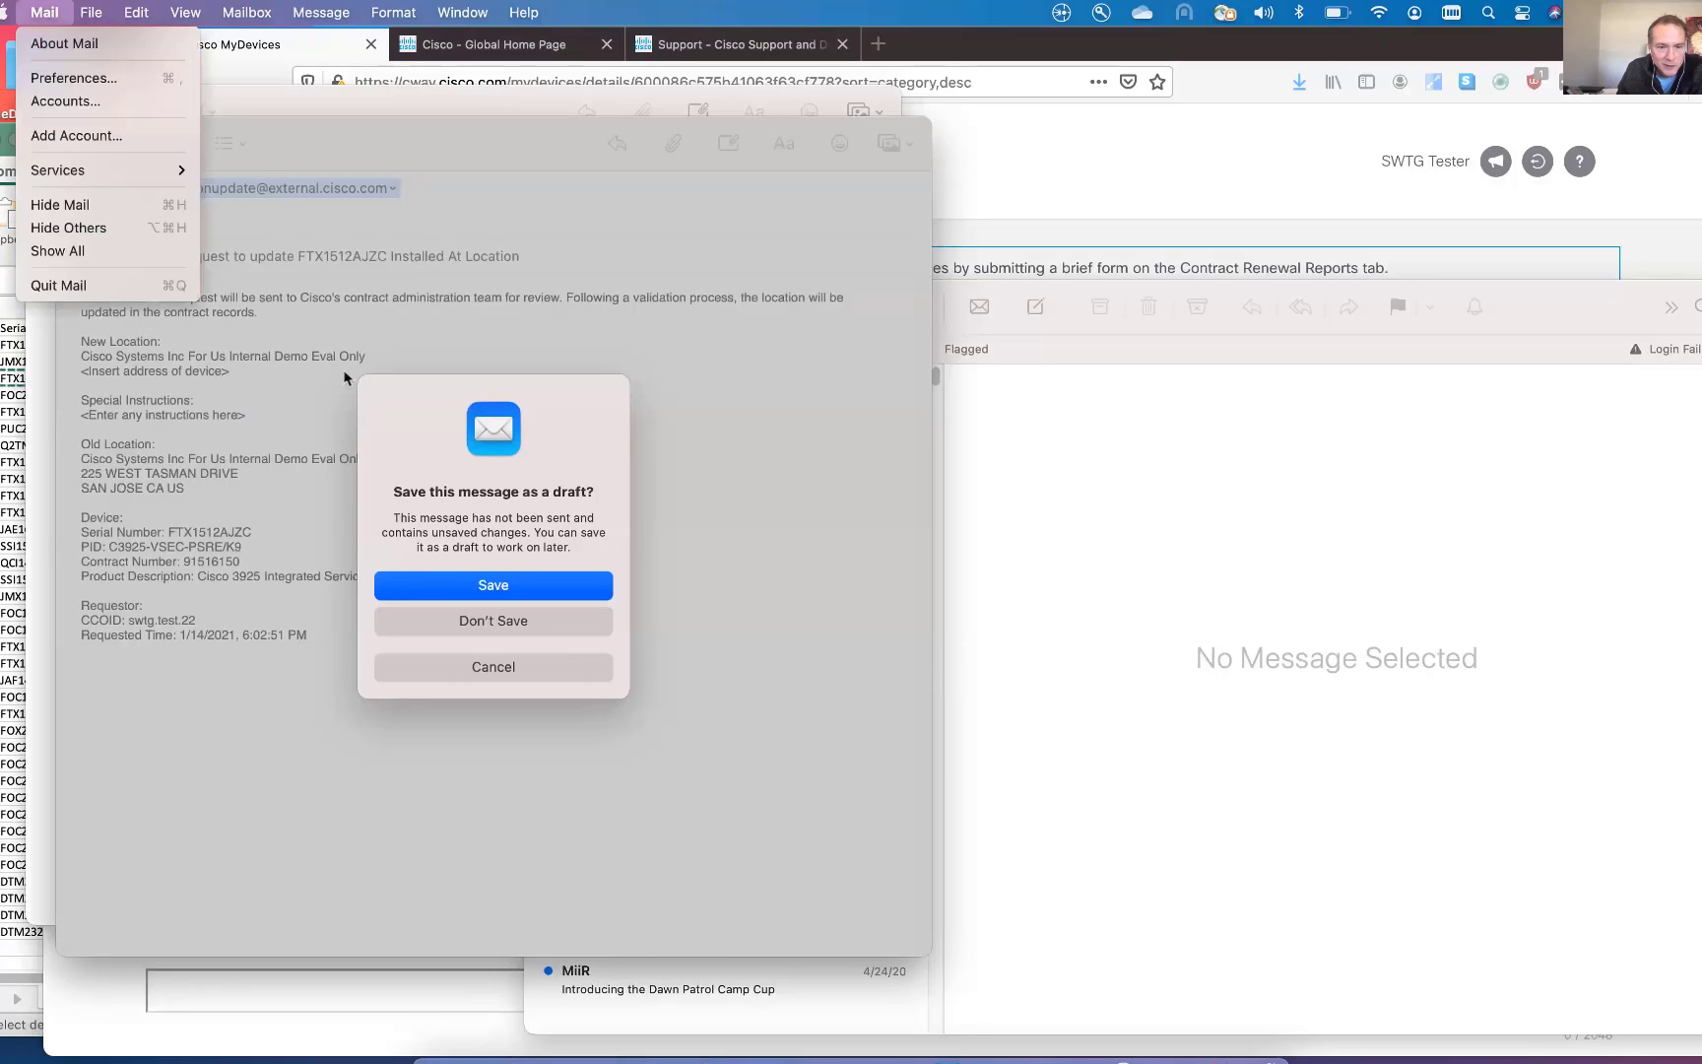
{"action": "left_click", "coordinate": [466, 631]}
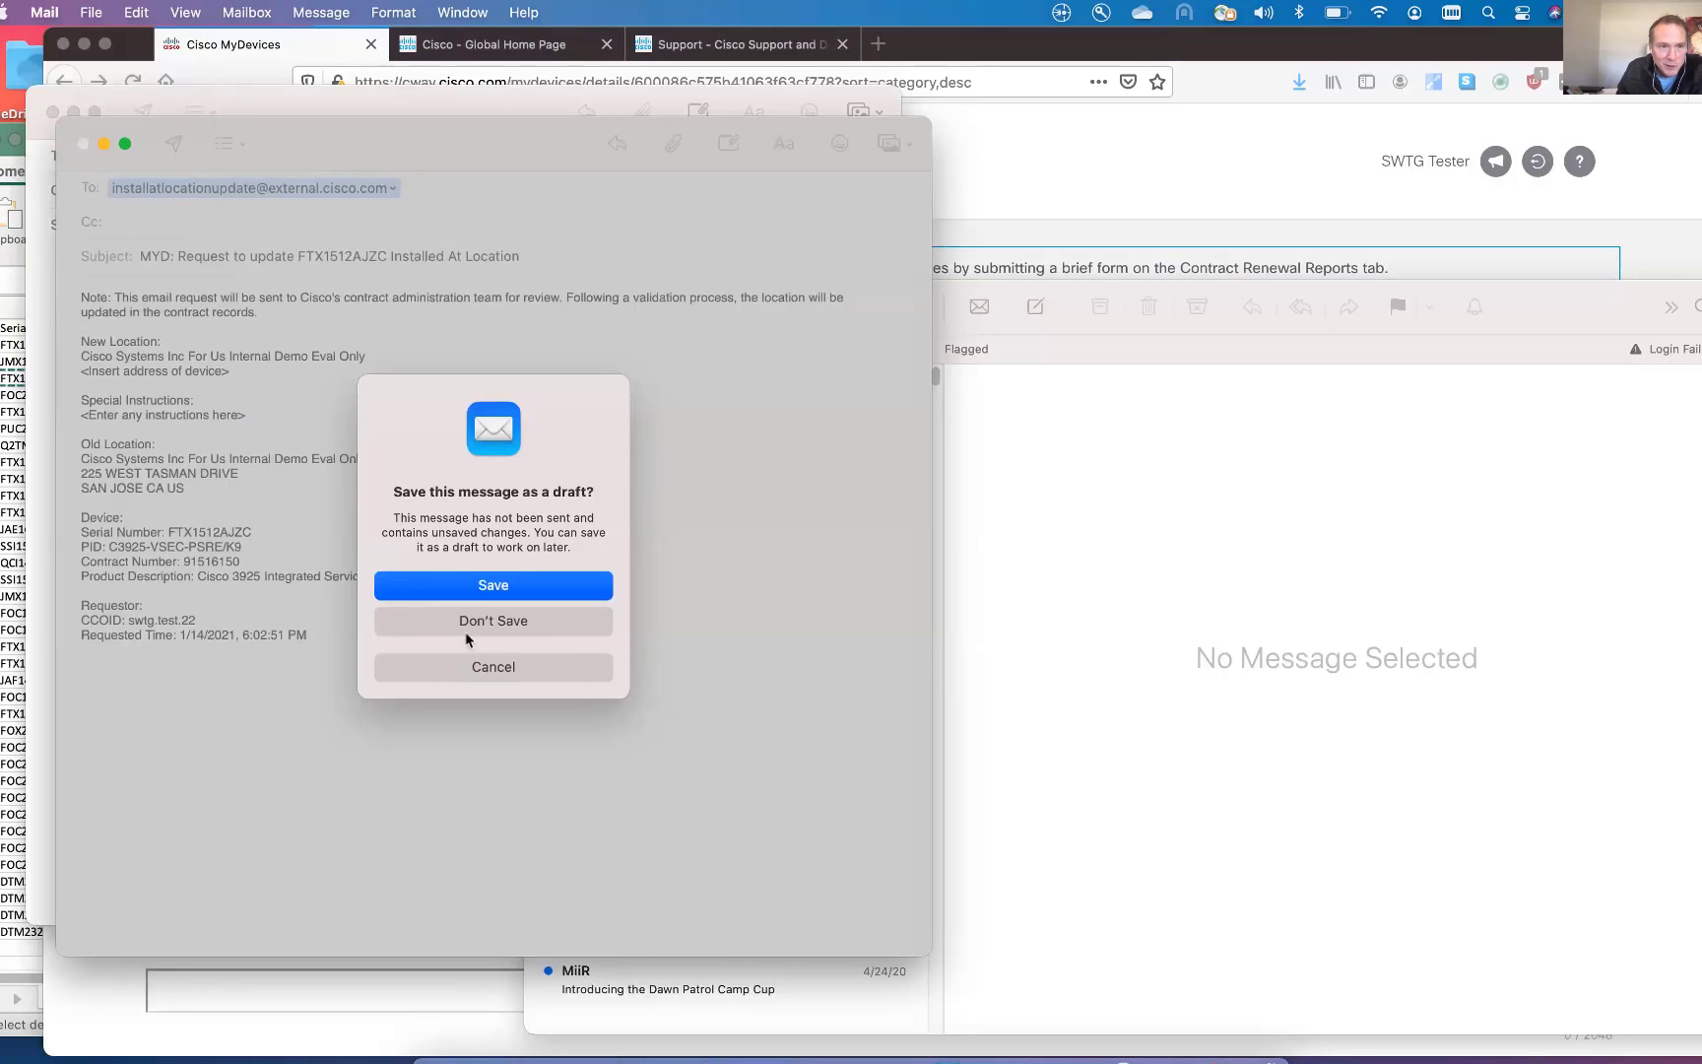
{"action": "left_click", "coordinate": [466, 620]}
{"action": "left_click", "coordinate": [116, 285]}
{"action": "left_click", "coordinate": [45, 12]}
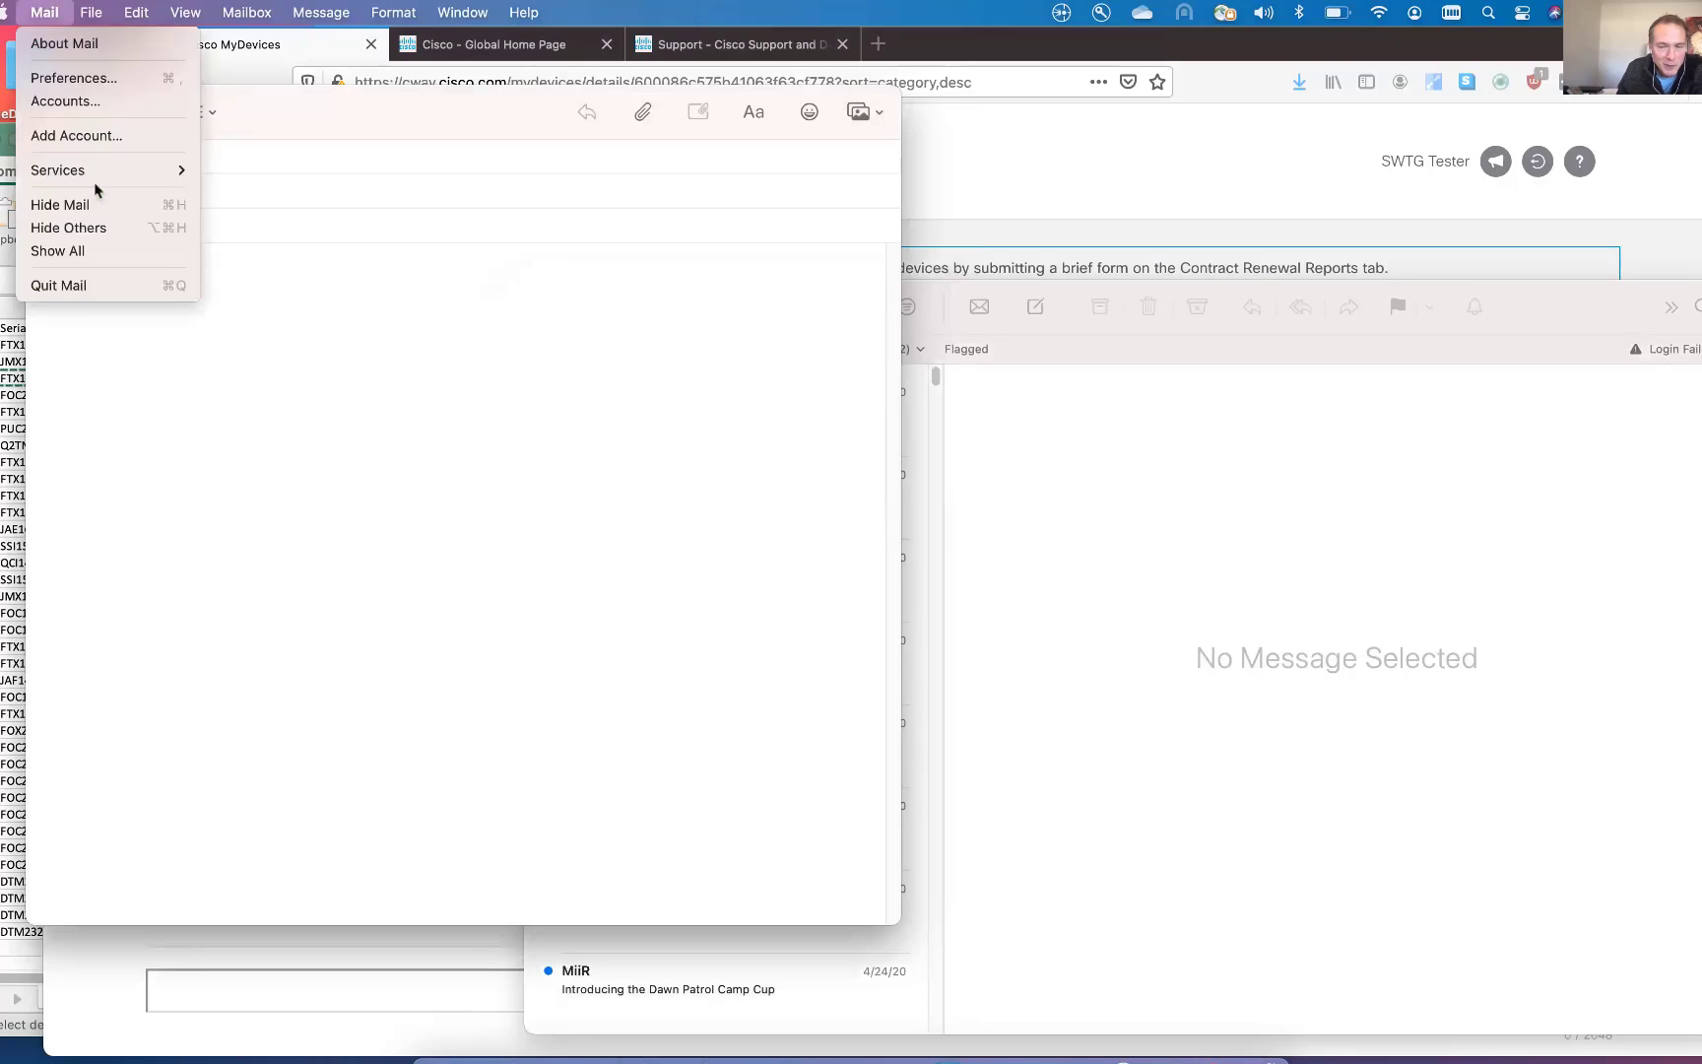
{"action": "left_click", "coordinate": [1203, 1056]}
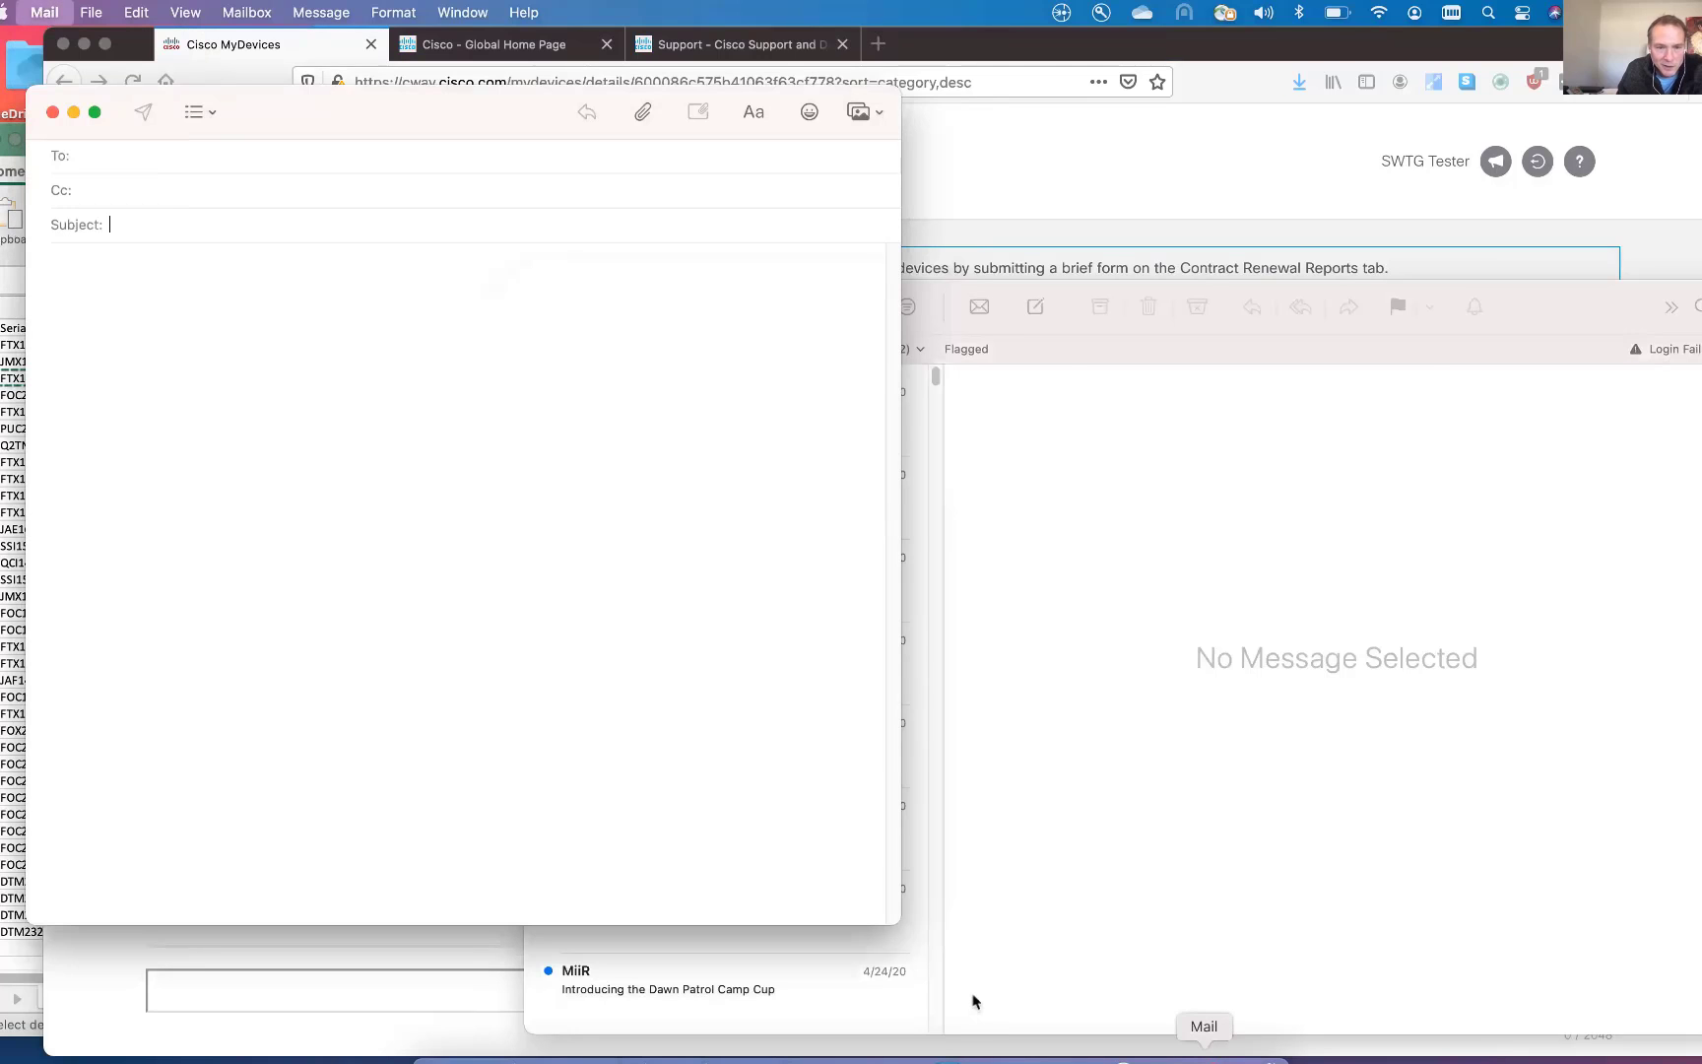
Add the note "Row 10, rack 12, Shelf 4" to device FTX1512AJZC.
{"action": "scroll", "coordinate": [343, 815], "scroll_direction": "down", "scroll_amount": 5}
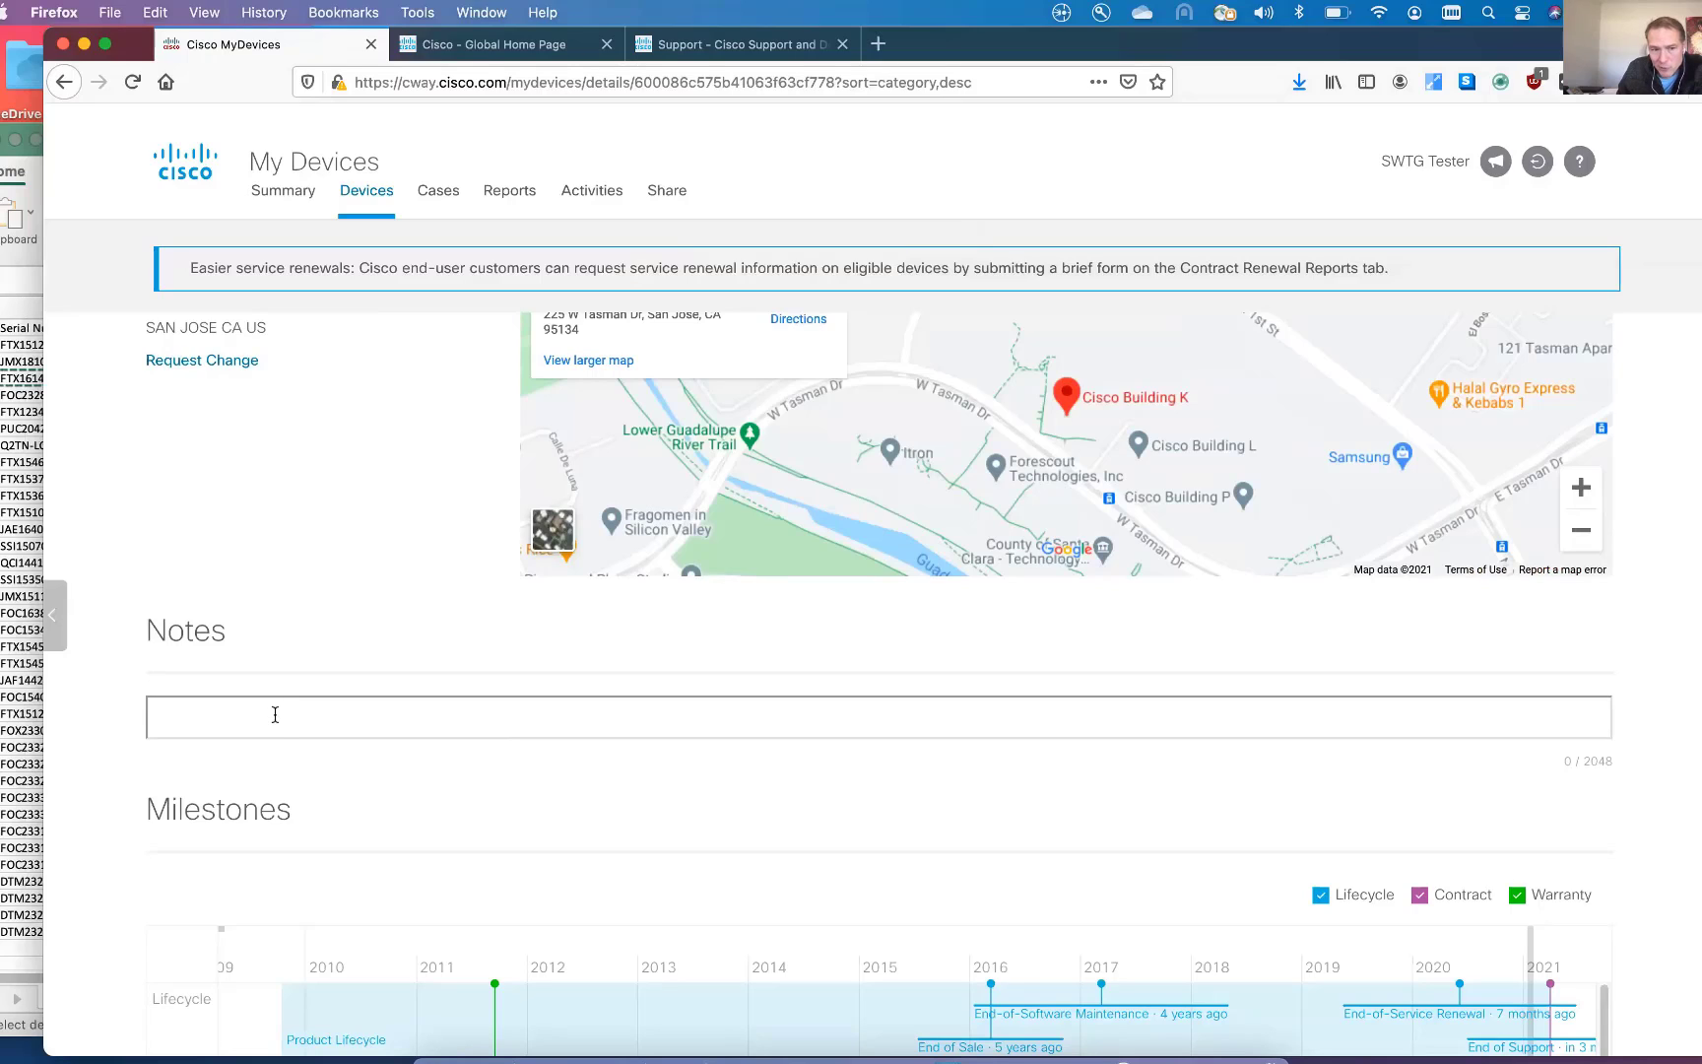
{"action": "left_click", "coordinate": [276, 717]}
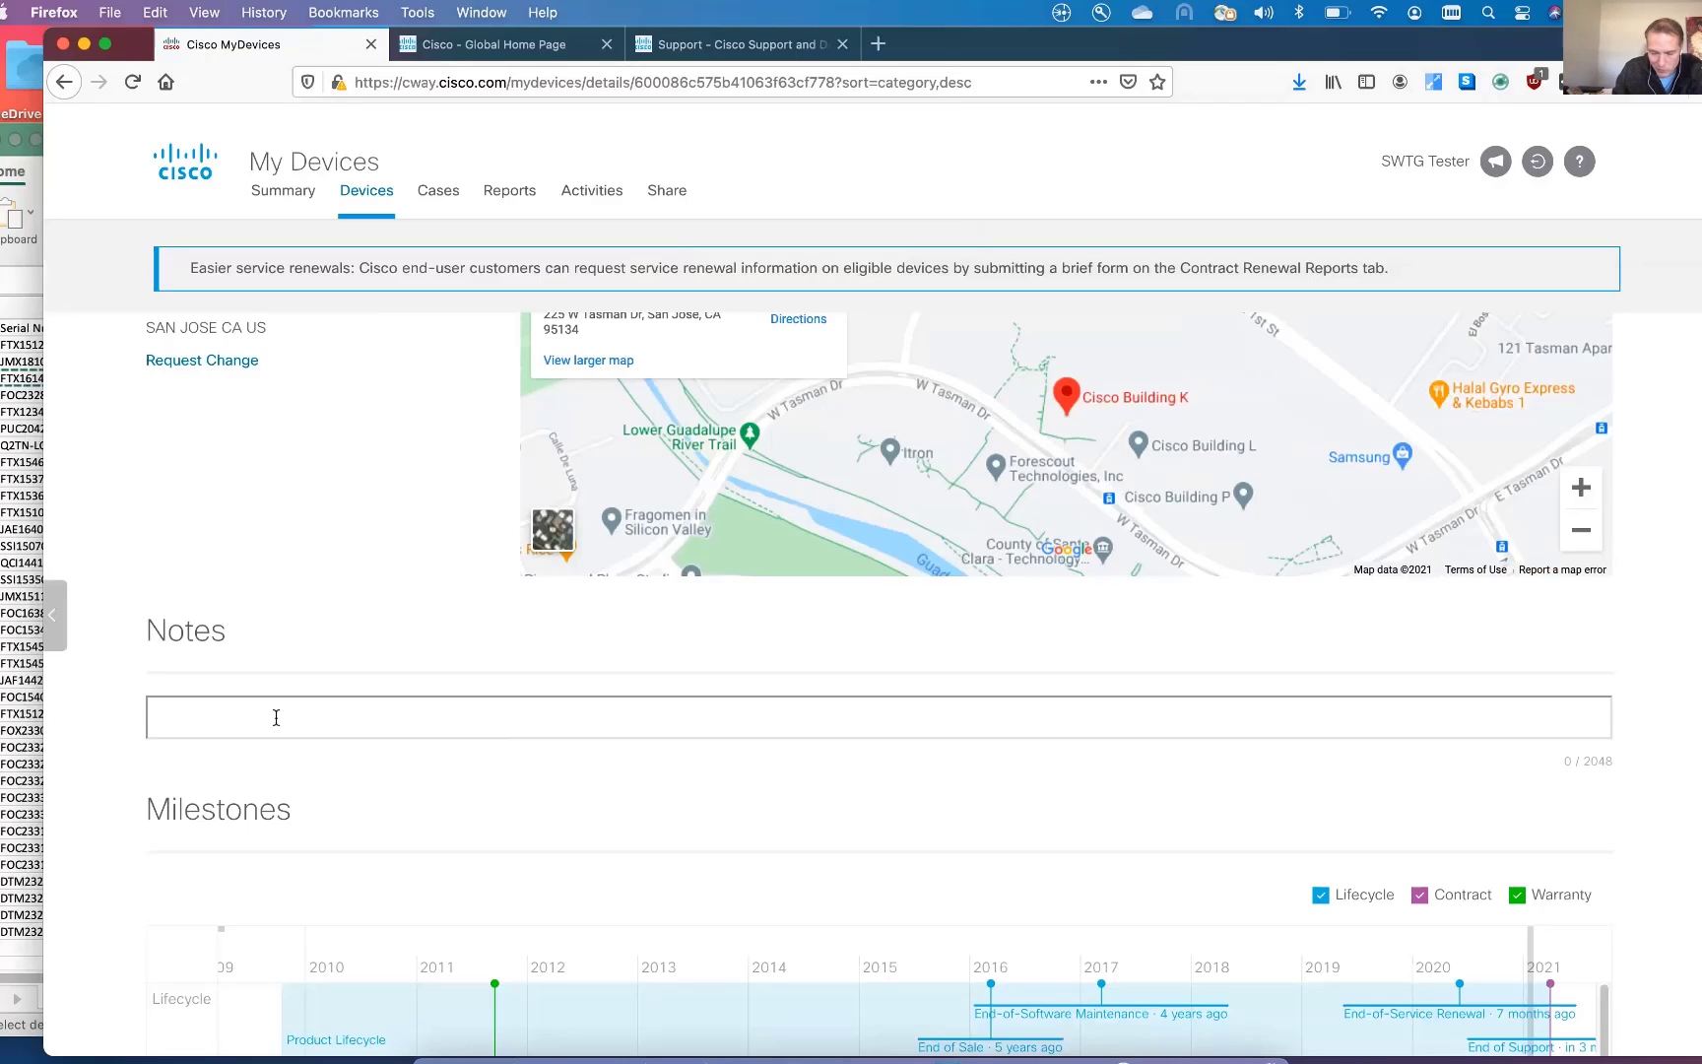
{"action": "type", "text": "Row 10, "}
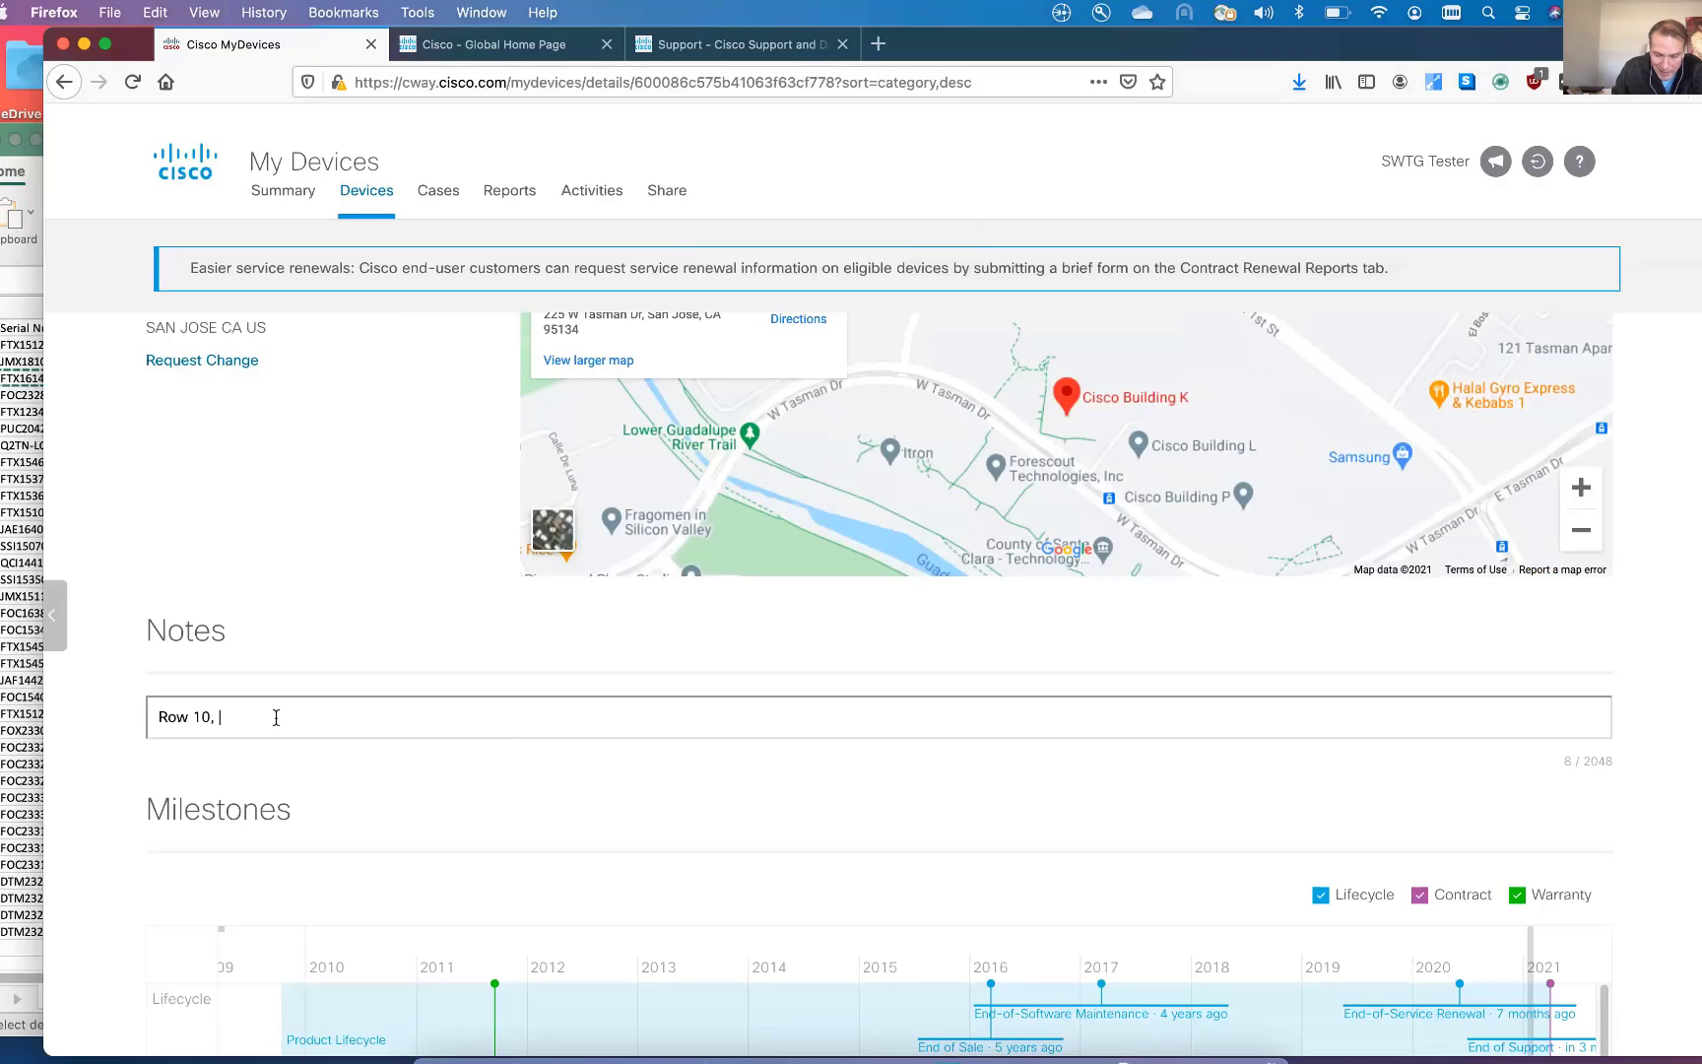
{"action": "type", "text": "rack 12,"}
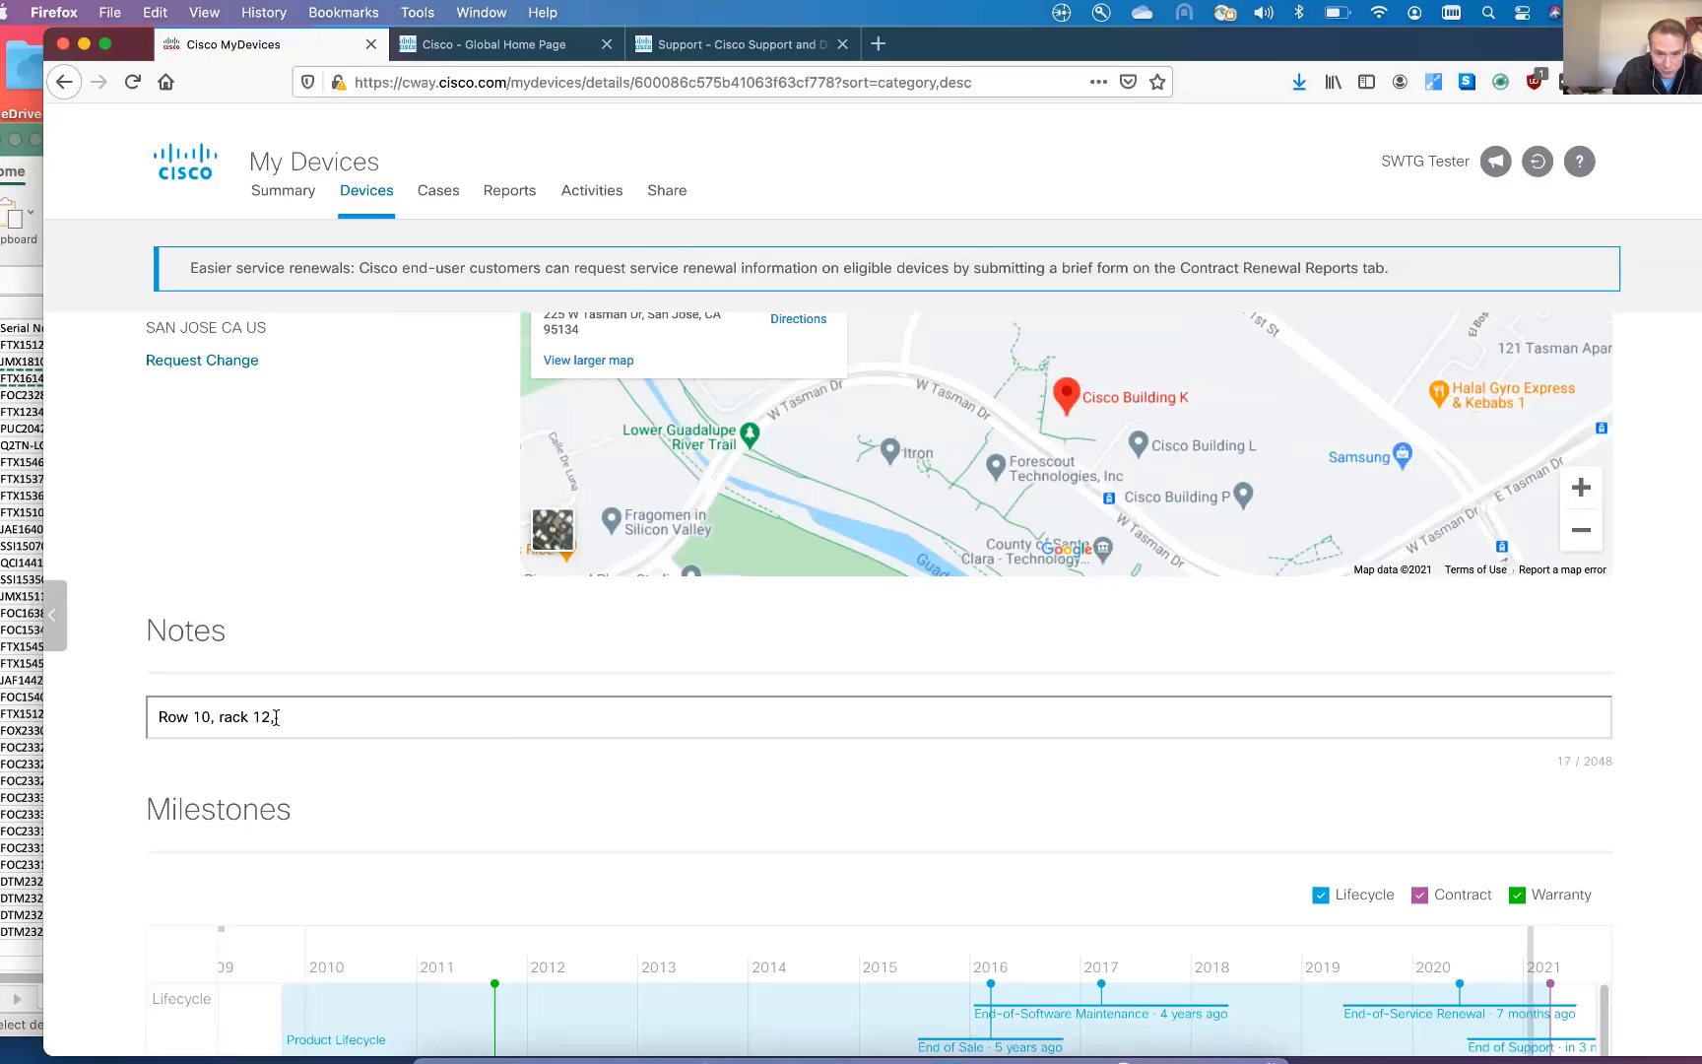
{"action": "type", "text": "Shelf 4"}
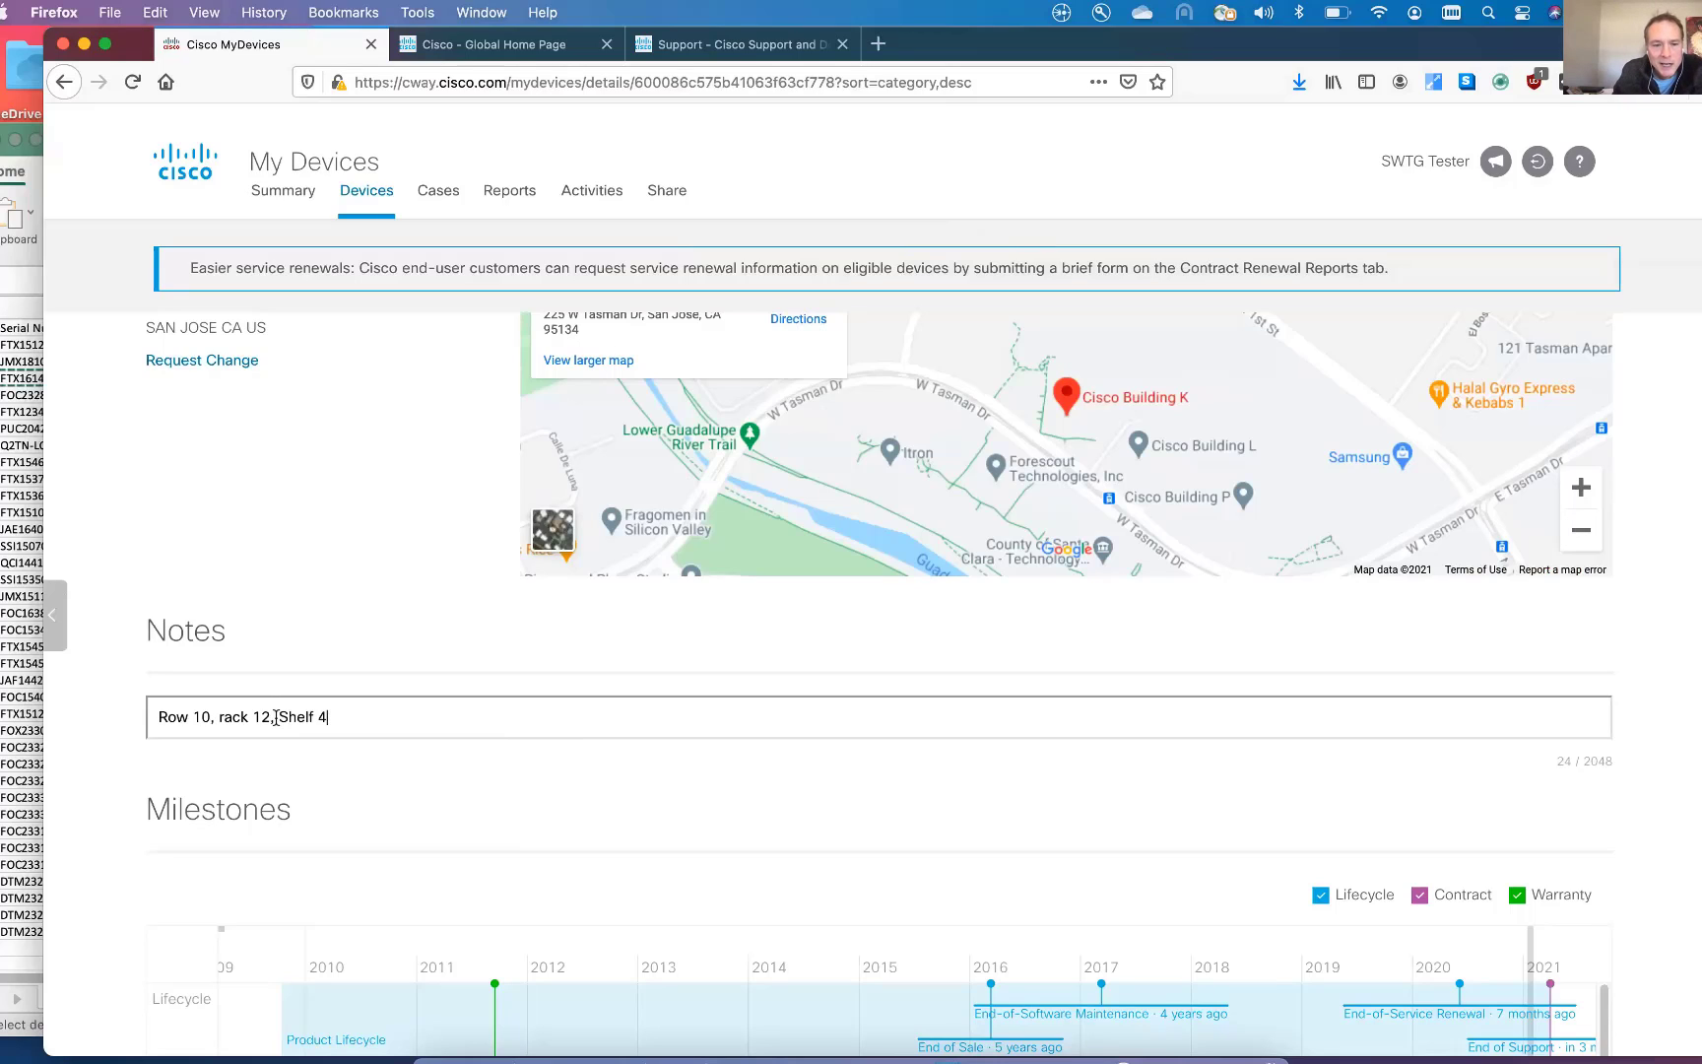
{"action": "left_click", "coordinate": [368, 782]}
Examine the lifecycle, contract and warranty milestones on device FTX1512AJZC's timeline.
{"action": "scroll", "coordinate": [384, 832], "scroll_direction": "down", "scroll_amount": 3}
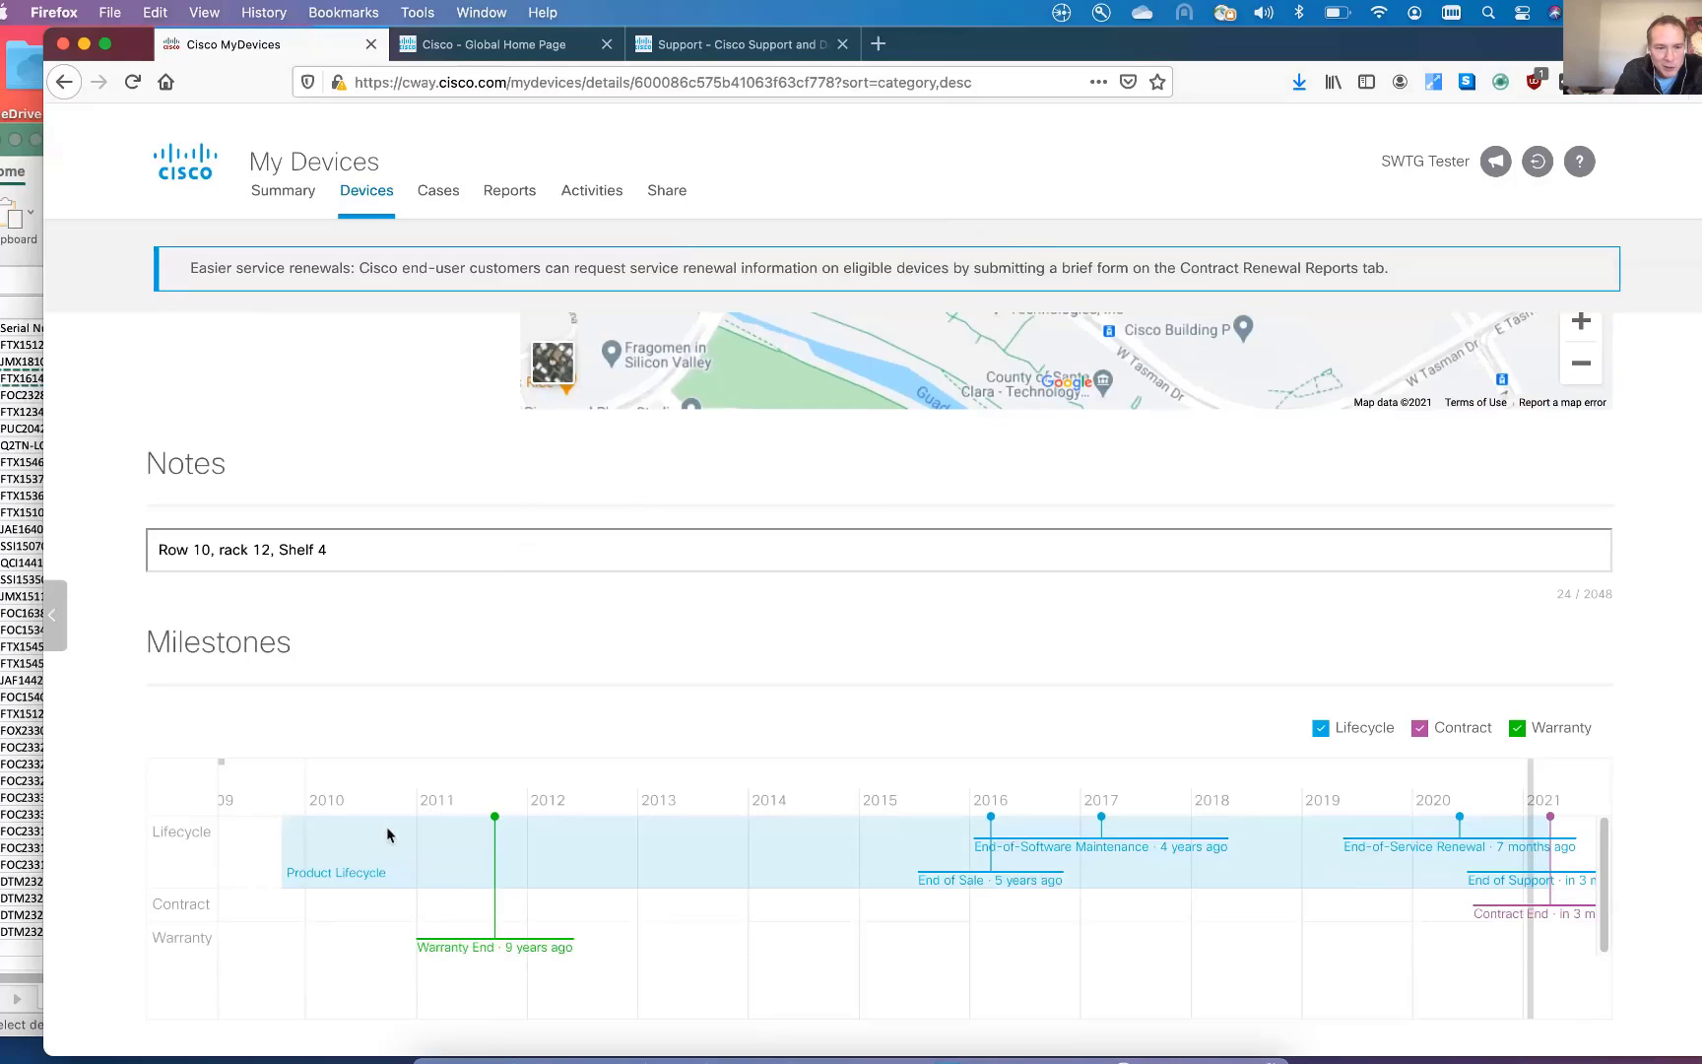
{"action": "scroll", "coordinate": [843, 571], "scroll_direction": "down", "scroll_amount": 2}
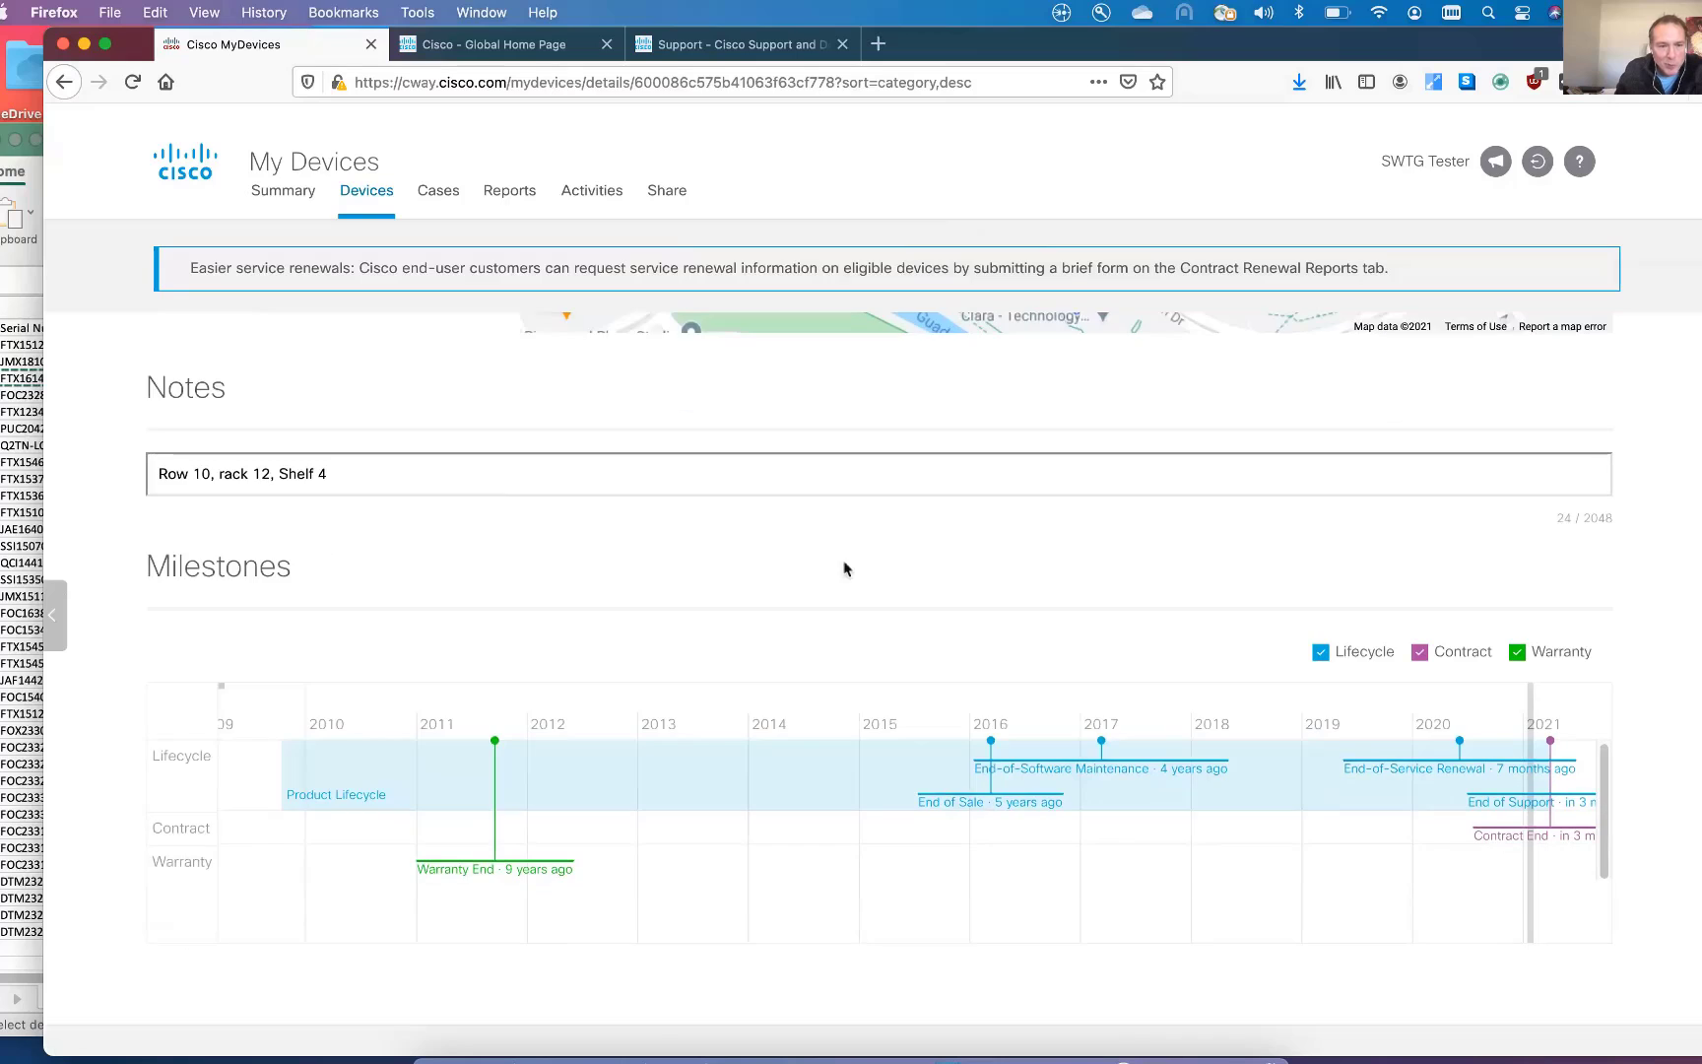
{"action": "scroll", "coordinate": [834, 606], "scroll_direction": "down", "scroll_amount": 1}
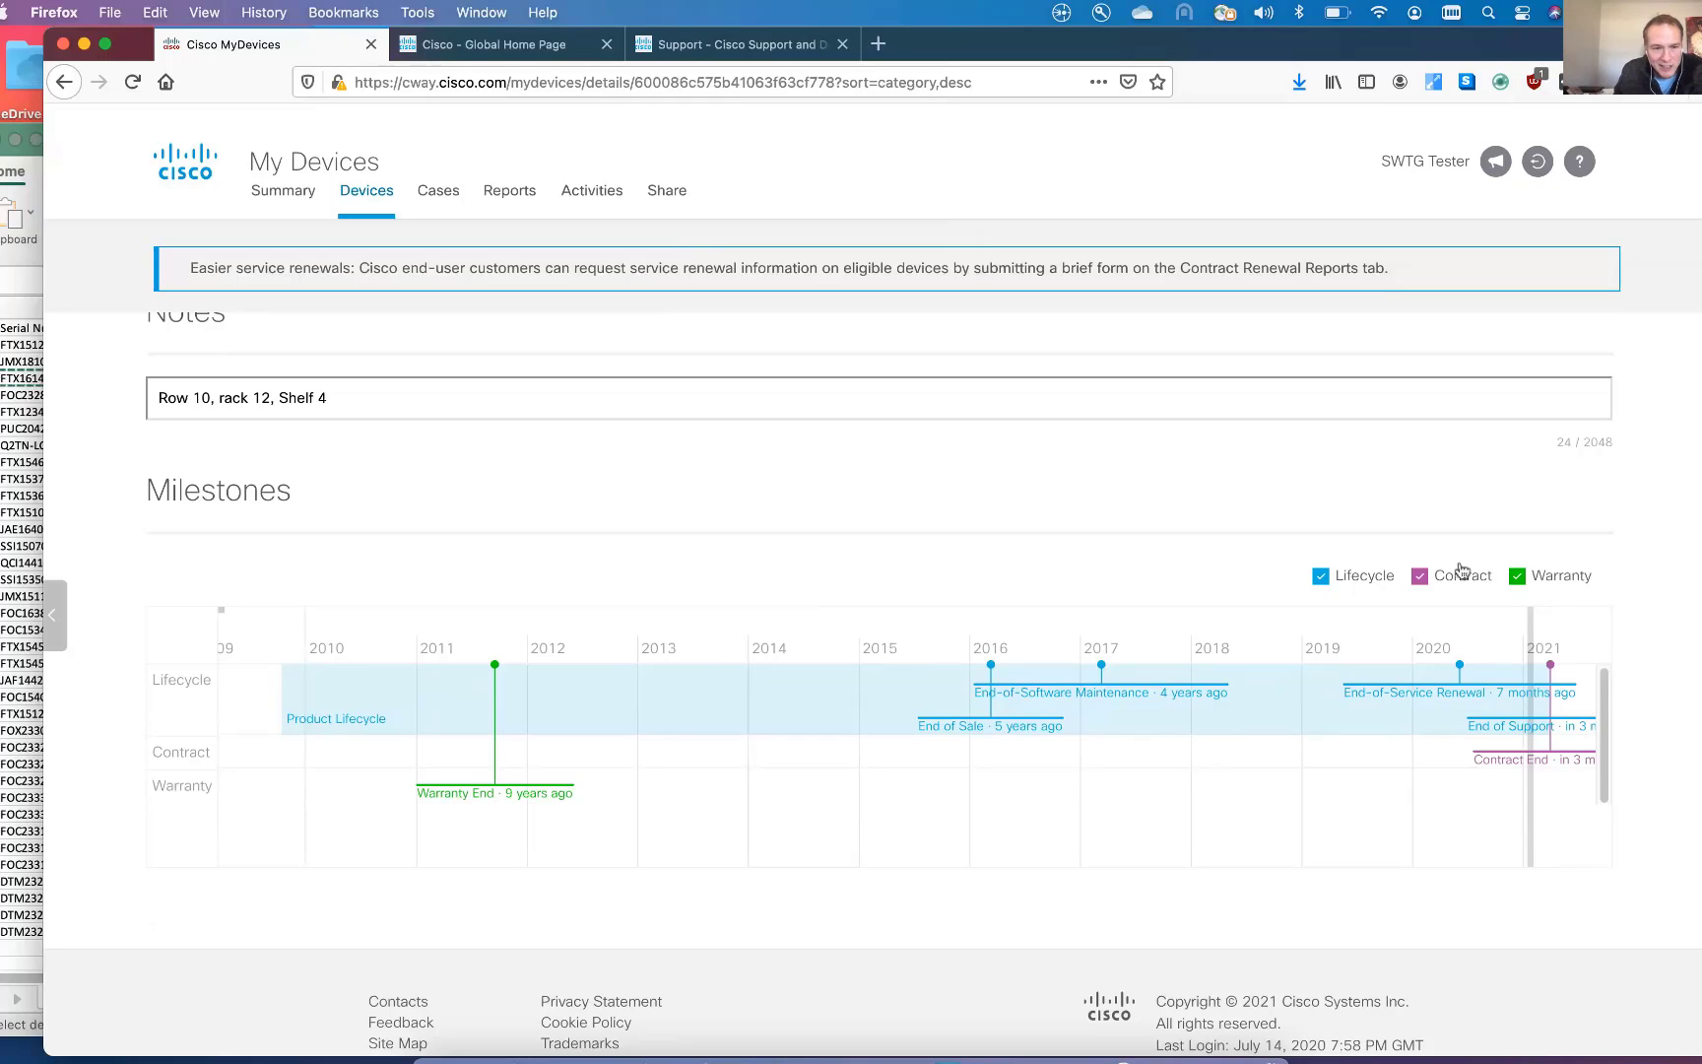
{"action": "scroll", "coordinate": [1246, 761], "scroll_direction": "up", "scroll_amount": 2}
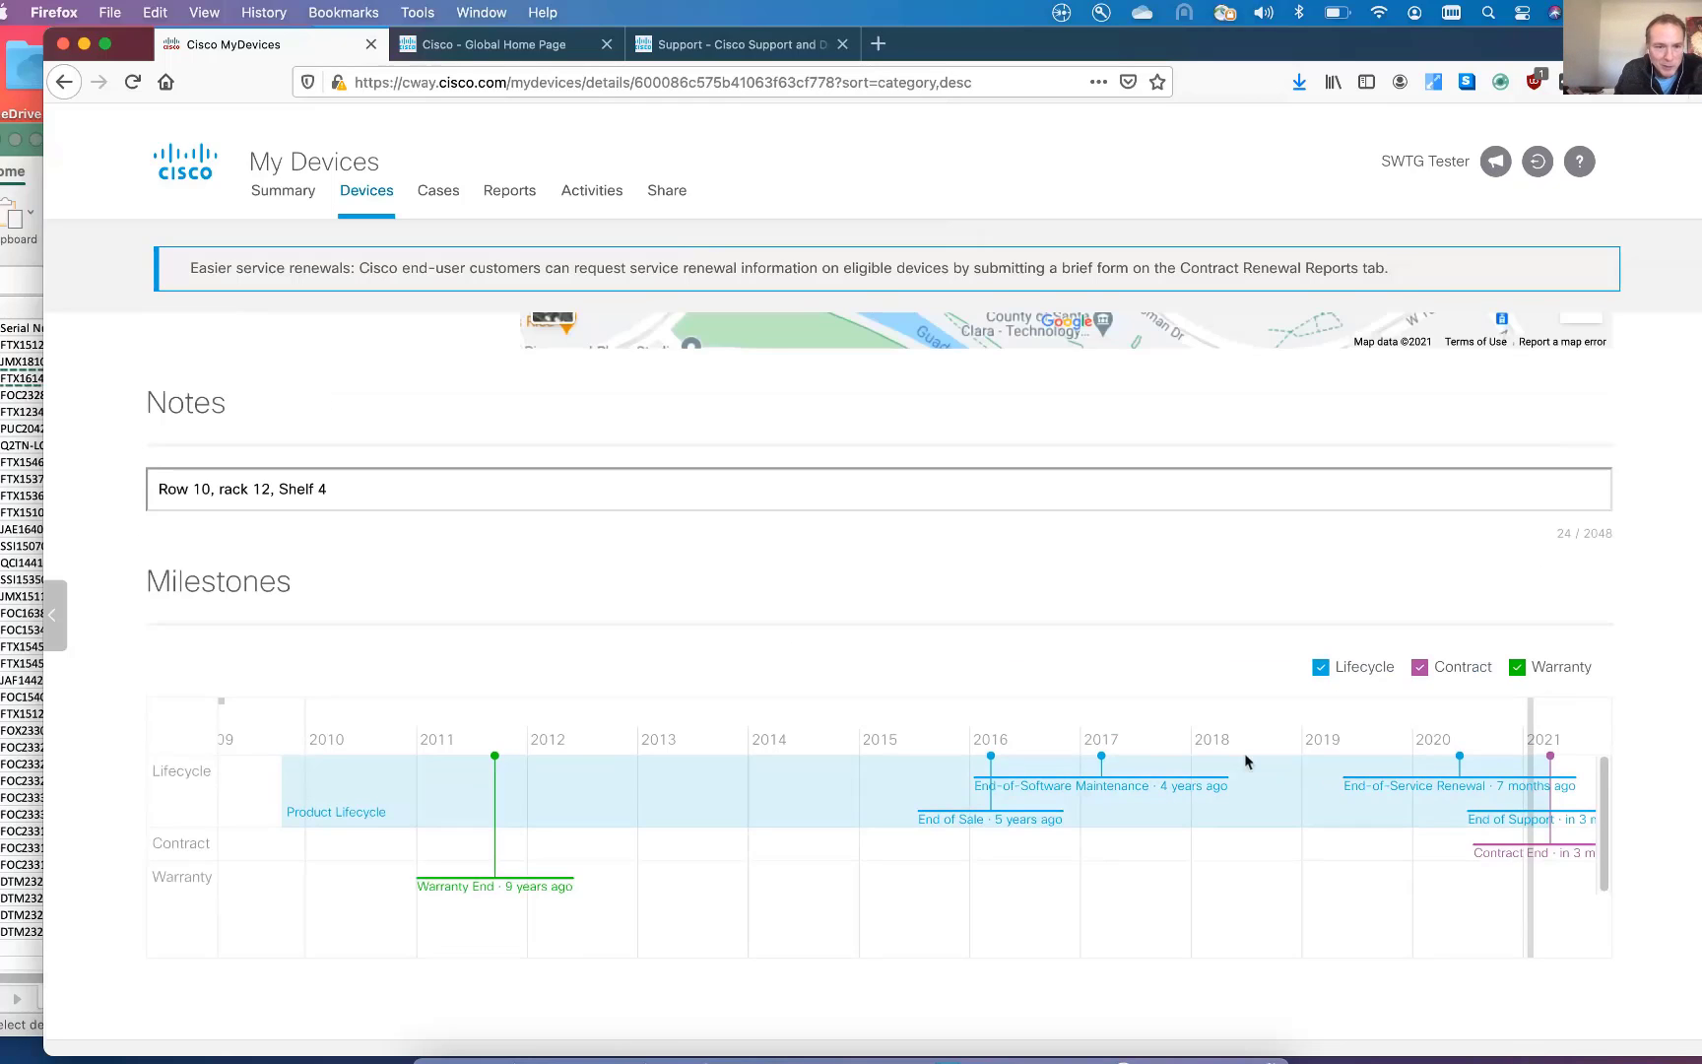
{"action": "scroll", "coordinate": [1245, 753], "scroll_direction": "up", "scroll_amount": 10}
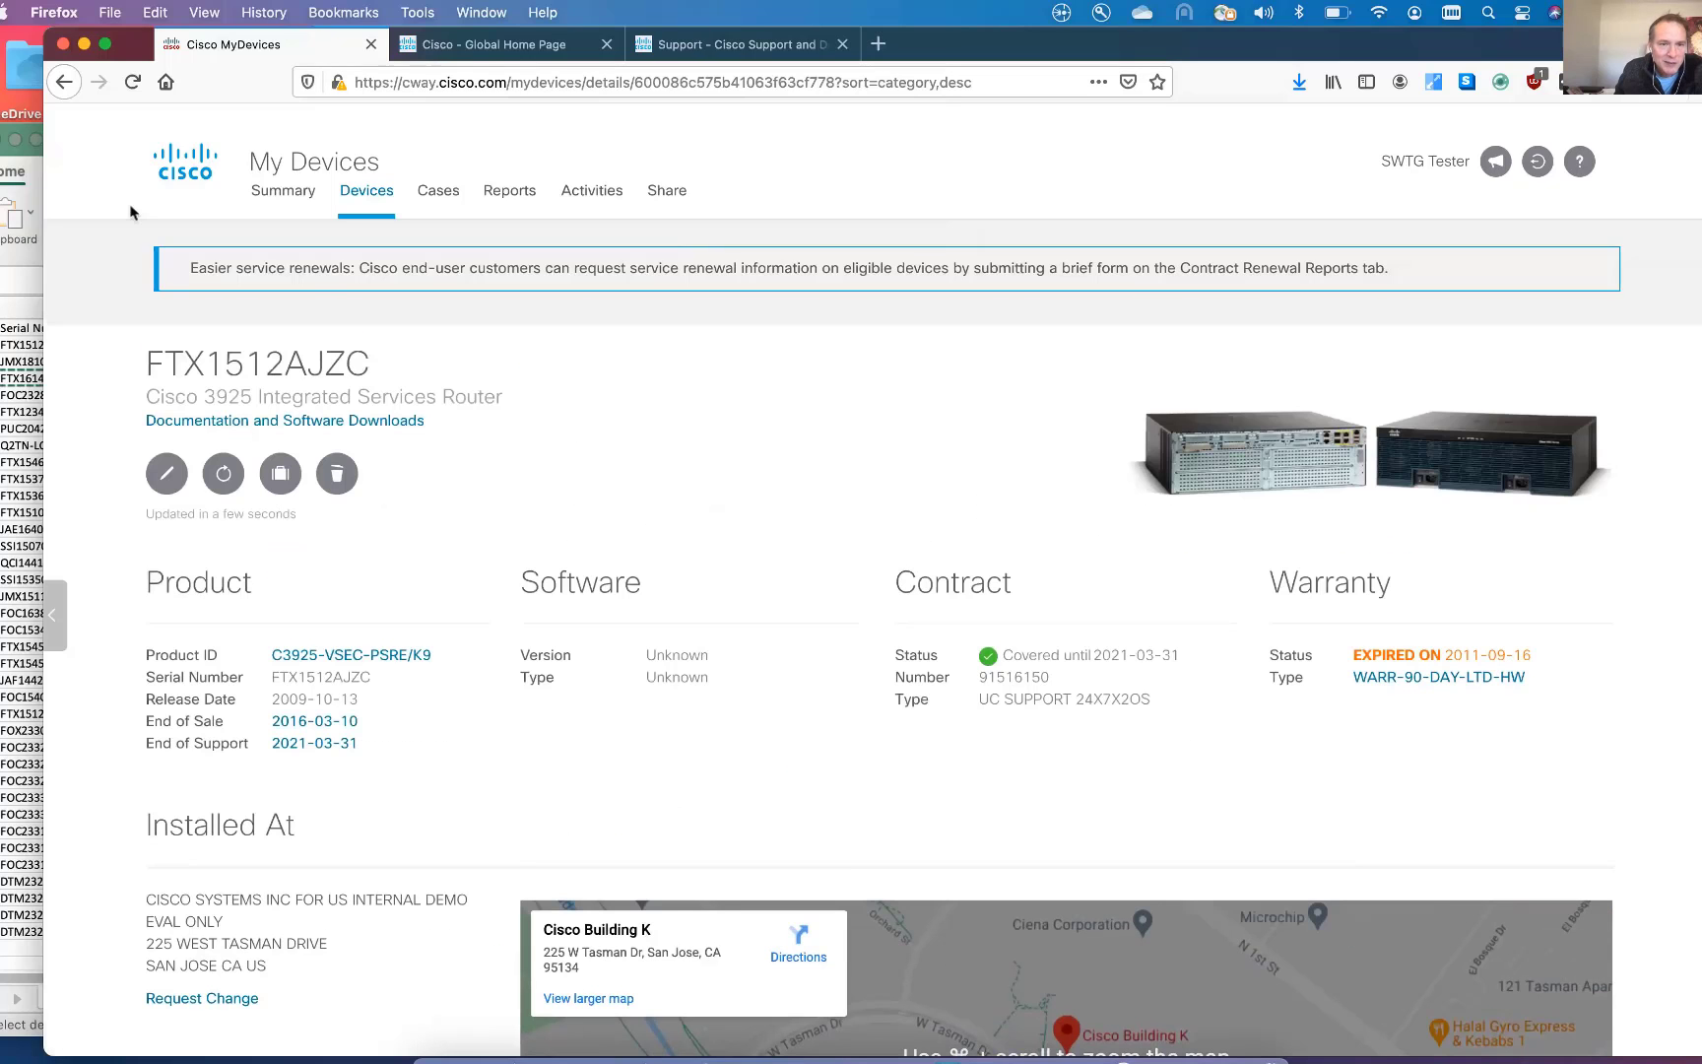
Return to the device list, open device JMX1810Z0P4 and review its contract details, notes and milestones.
{"action": "left_click", "coordinate": [372, 191]}
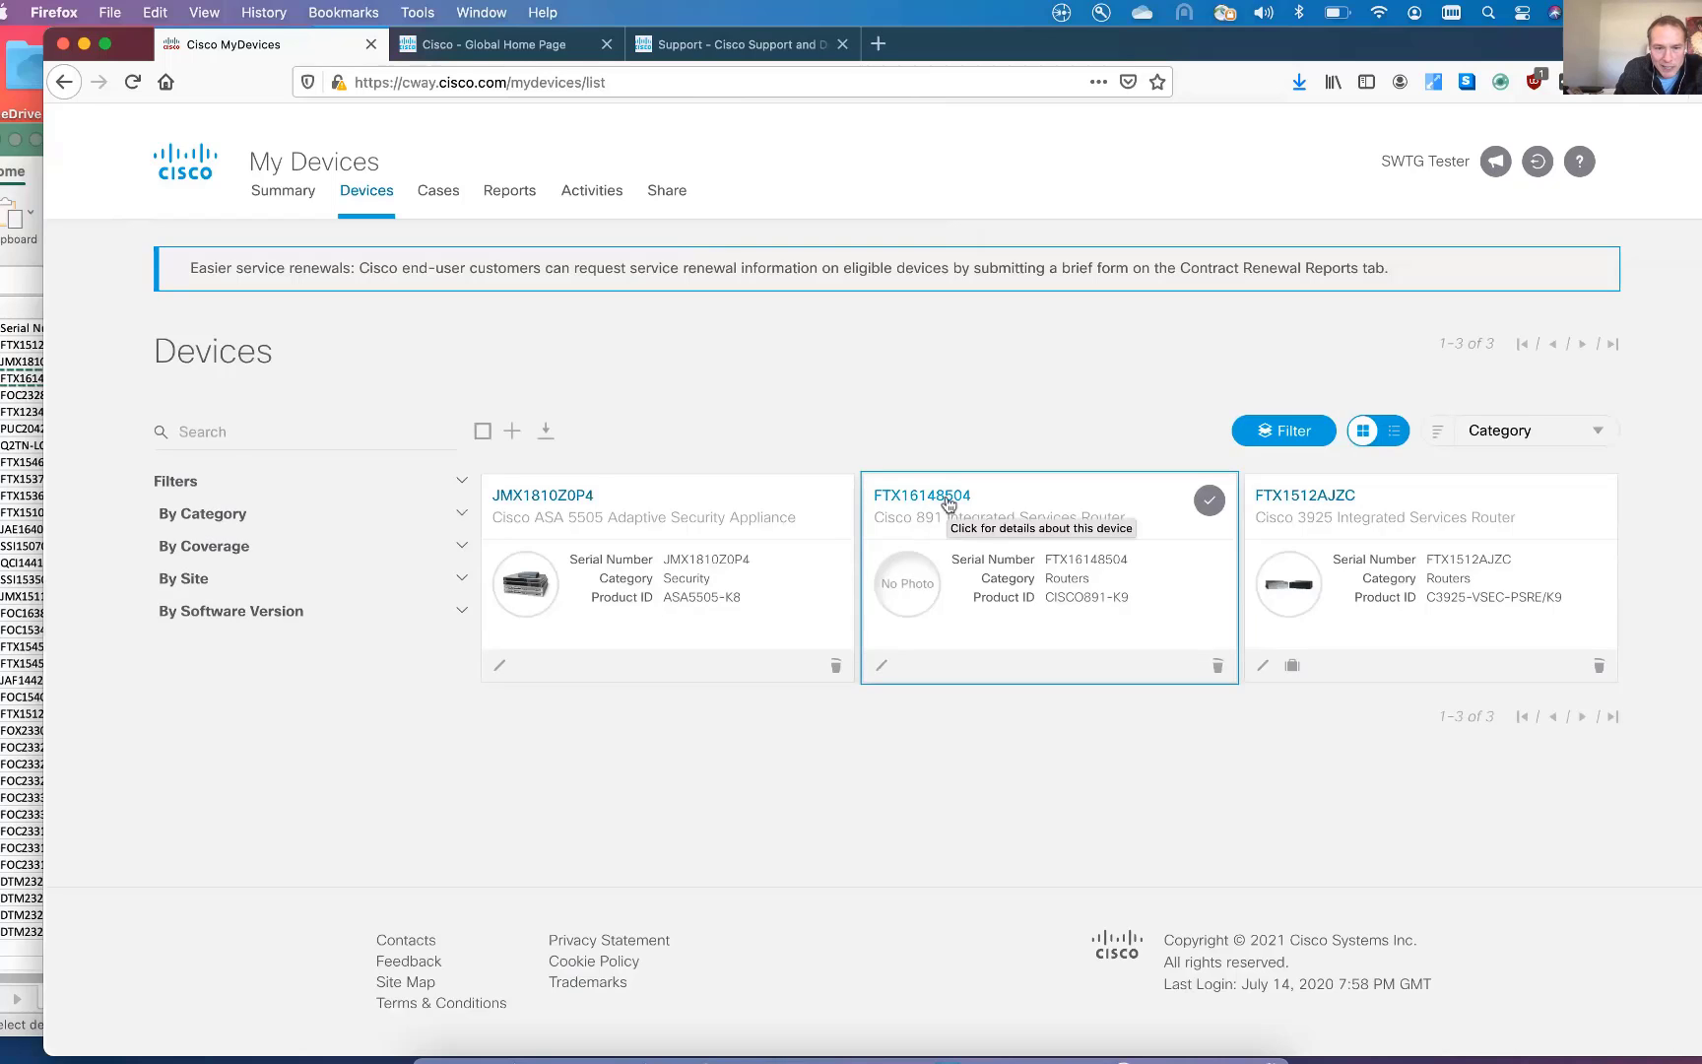
{"action": "left_click", "coordinate": [546, 496]}
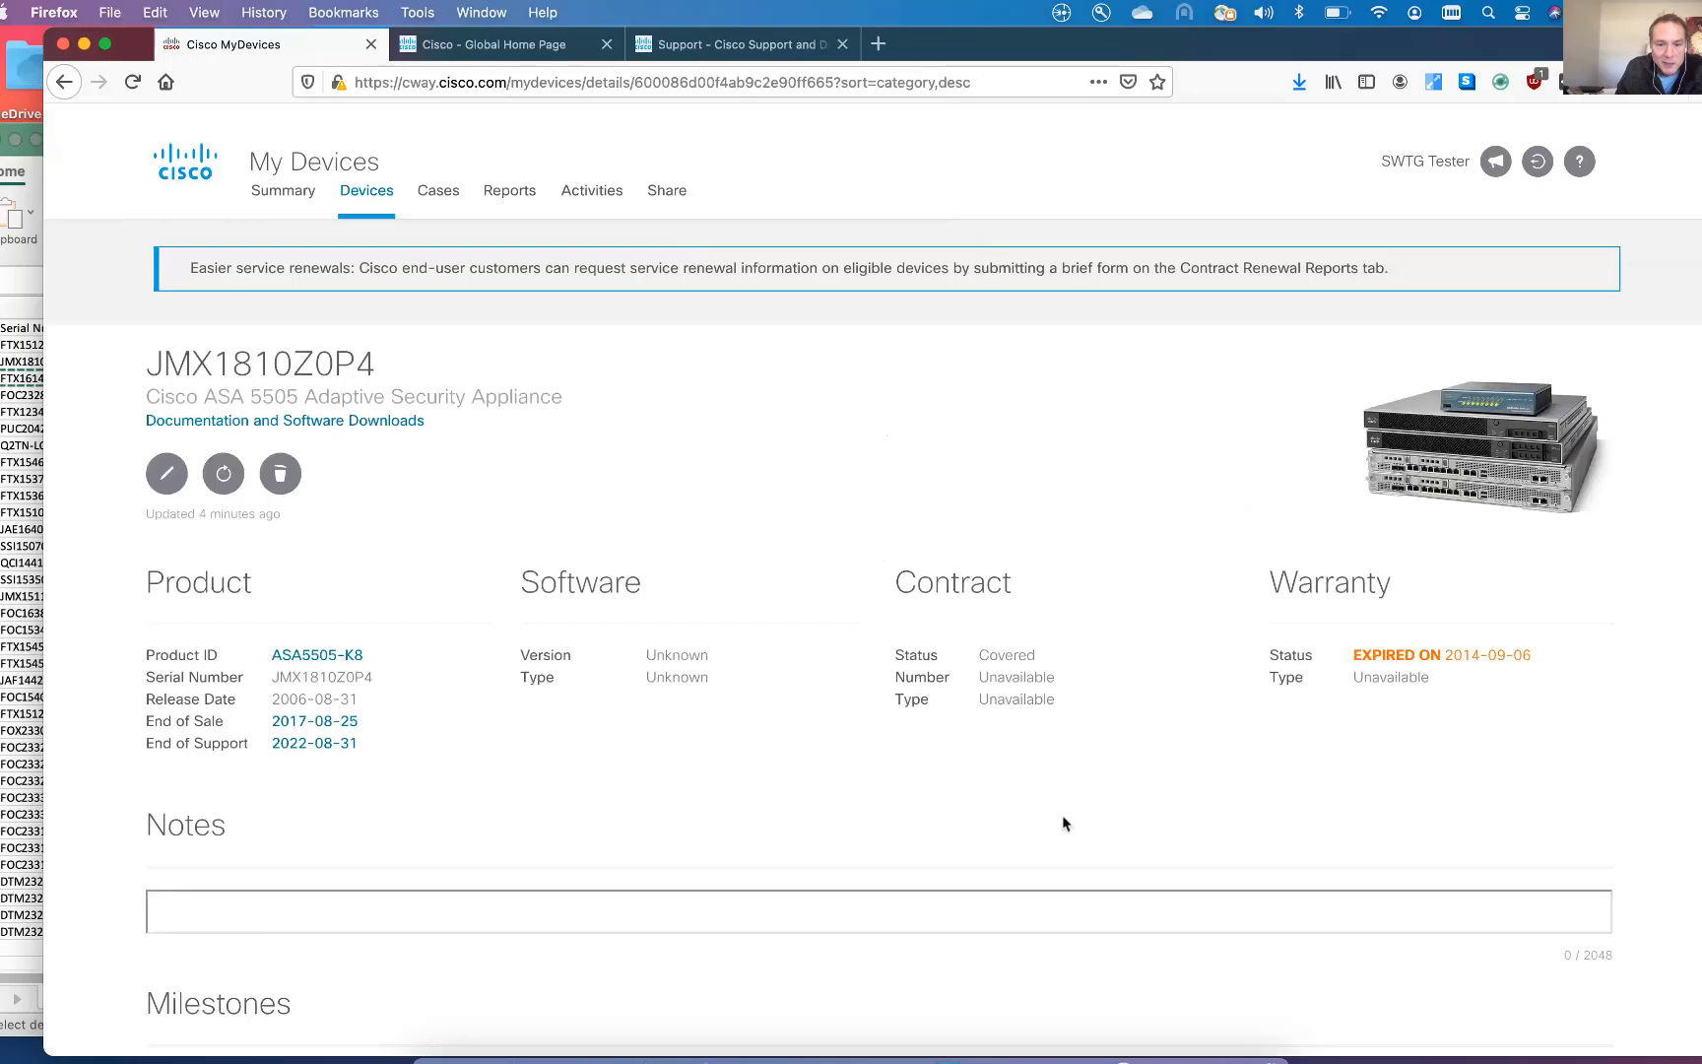
{"action": "scroll", "coordinate": [1063, 824], "scroll_direction": "down", "scroll_amount": 2}
{"action": "scroll", "coordinate": [1063, 818], "scroll_direction": "down", "scroll_amount": 6}
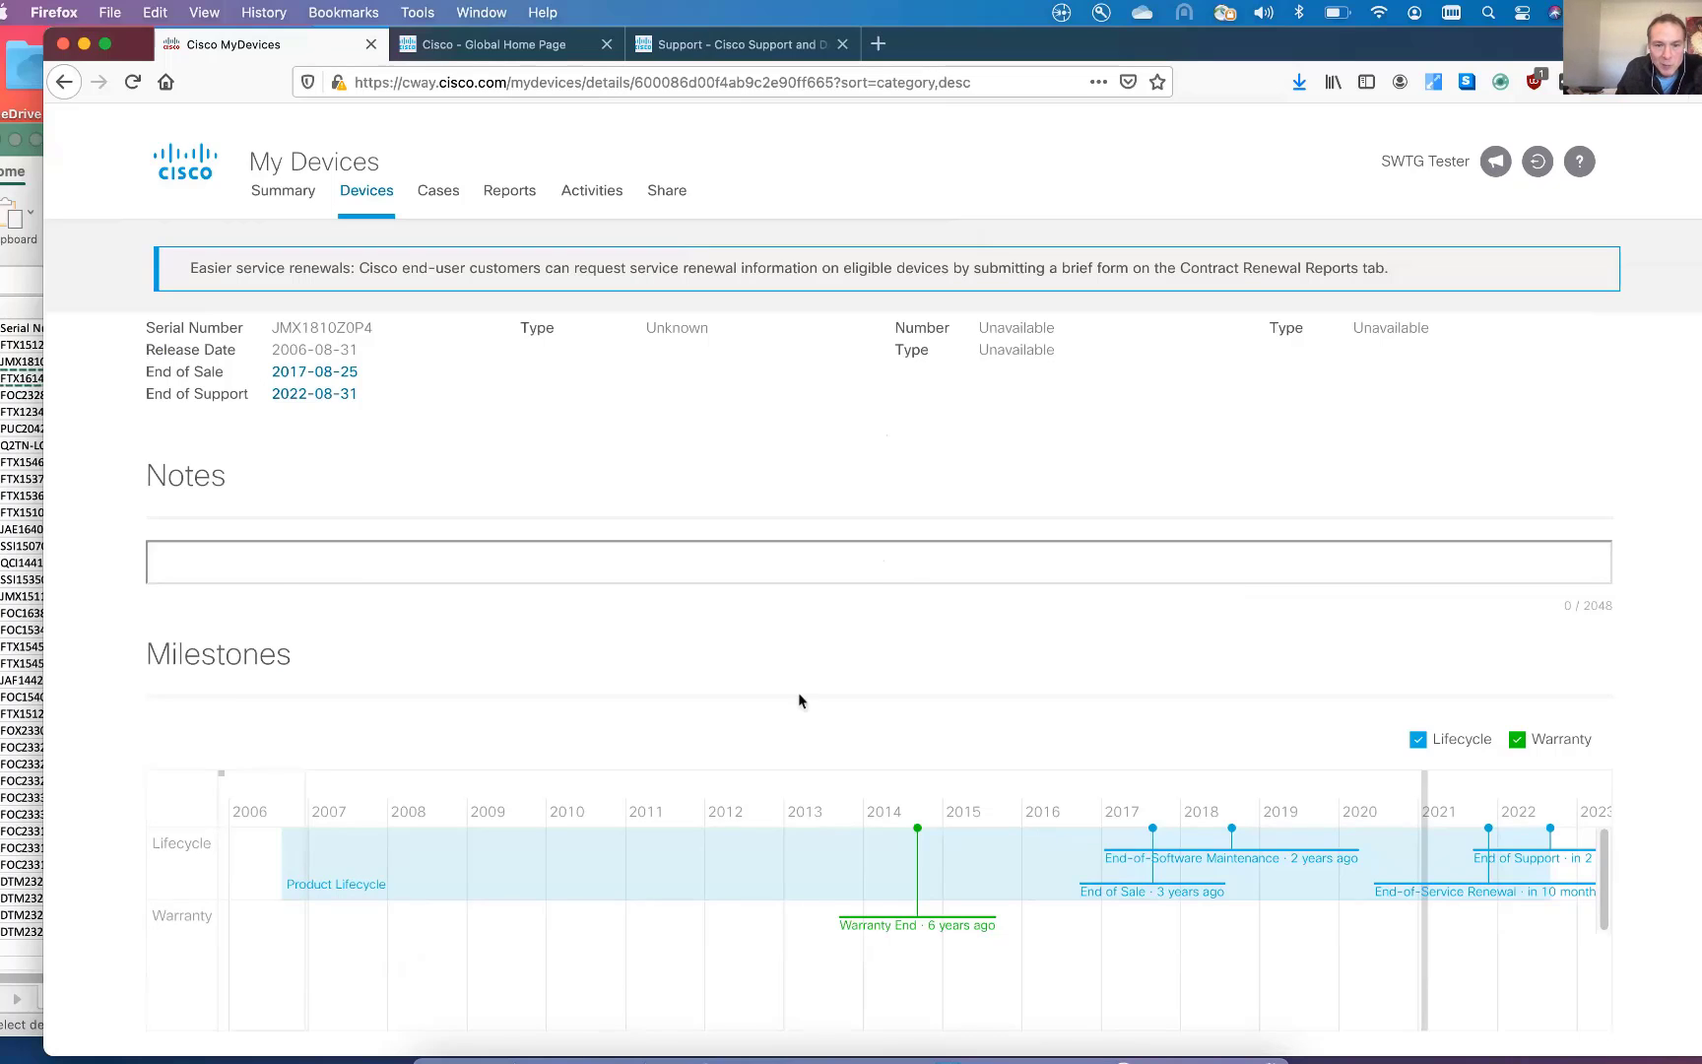
{"action": "scroll", "coordinate": [798, 701], "scroll_direction": "up", "scroll_amount": 3}
{"action": "scroll", "coordinate": [806, 709], "scroll_direction": "up", "scroll_amount": 2}
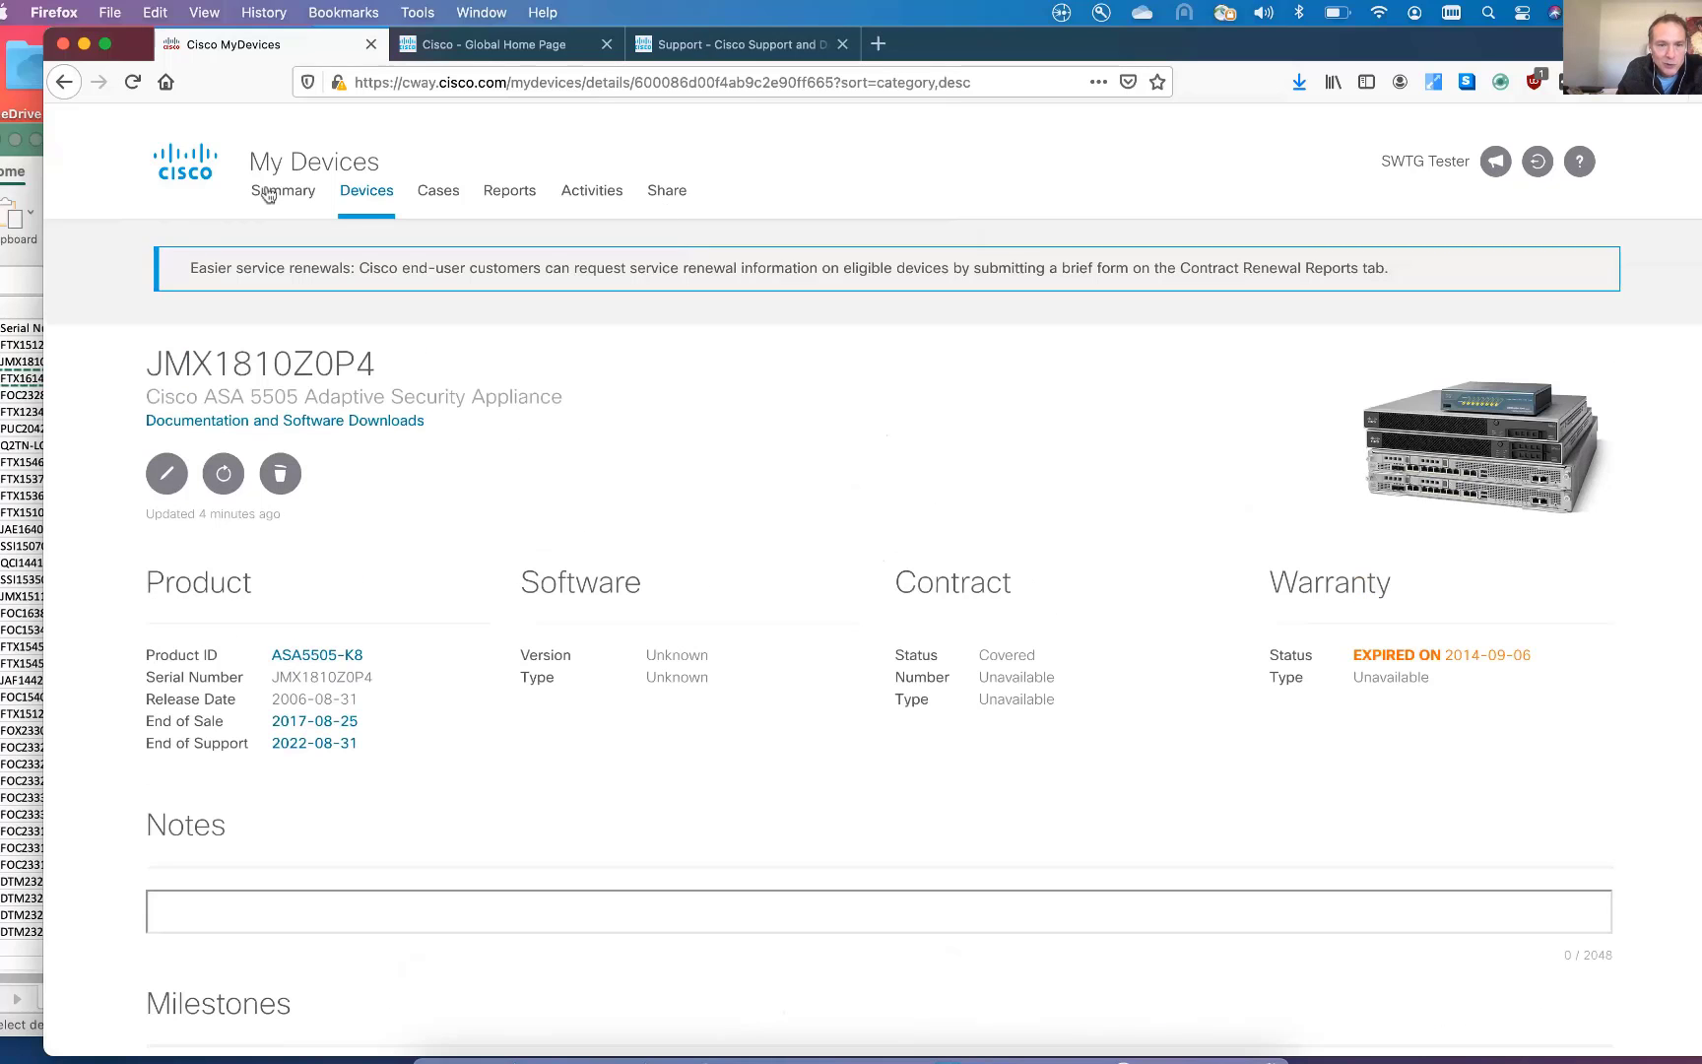
Go back to the device list, reopen device JMX1810Z0P4 and check its milestones again.
{"action": "left_click", "coordinate": [368, 197]}
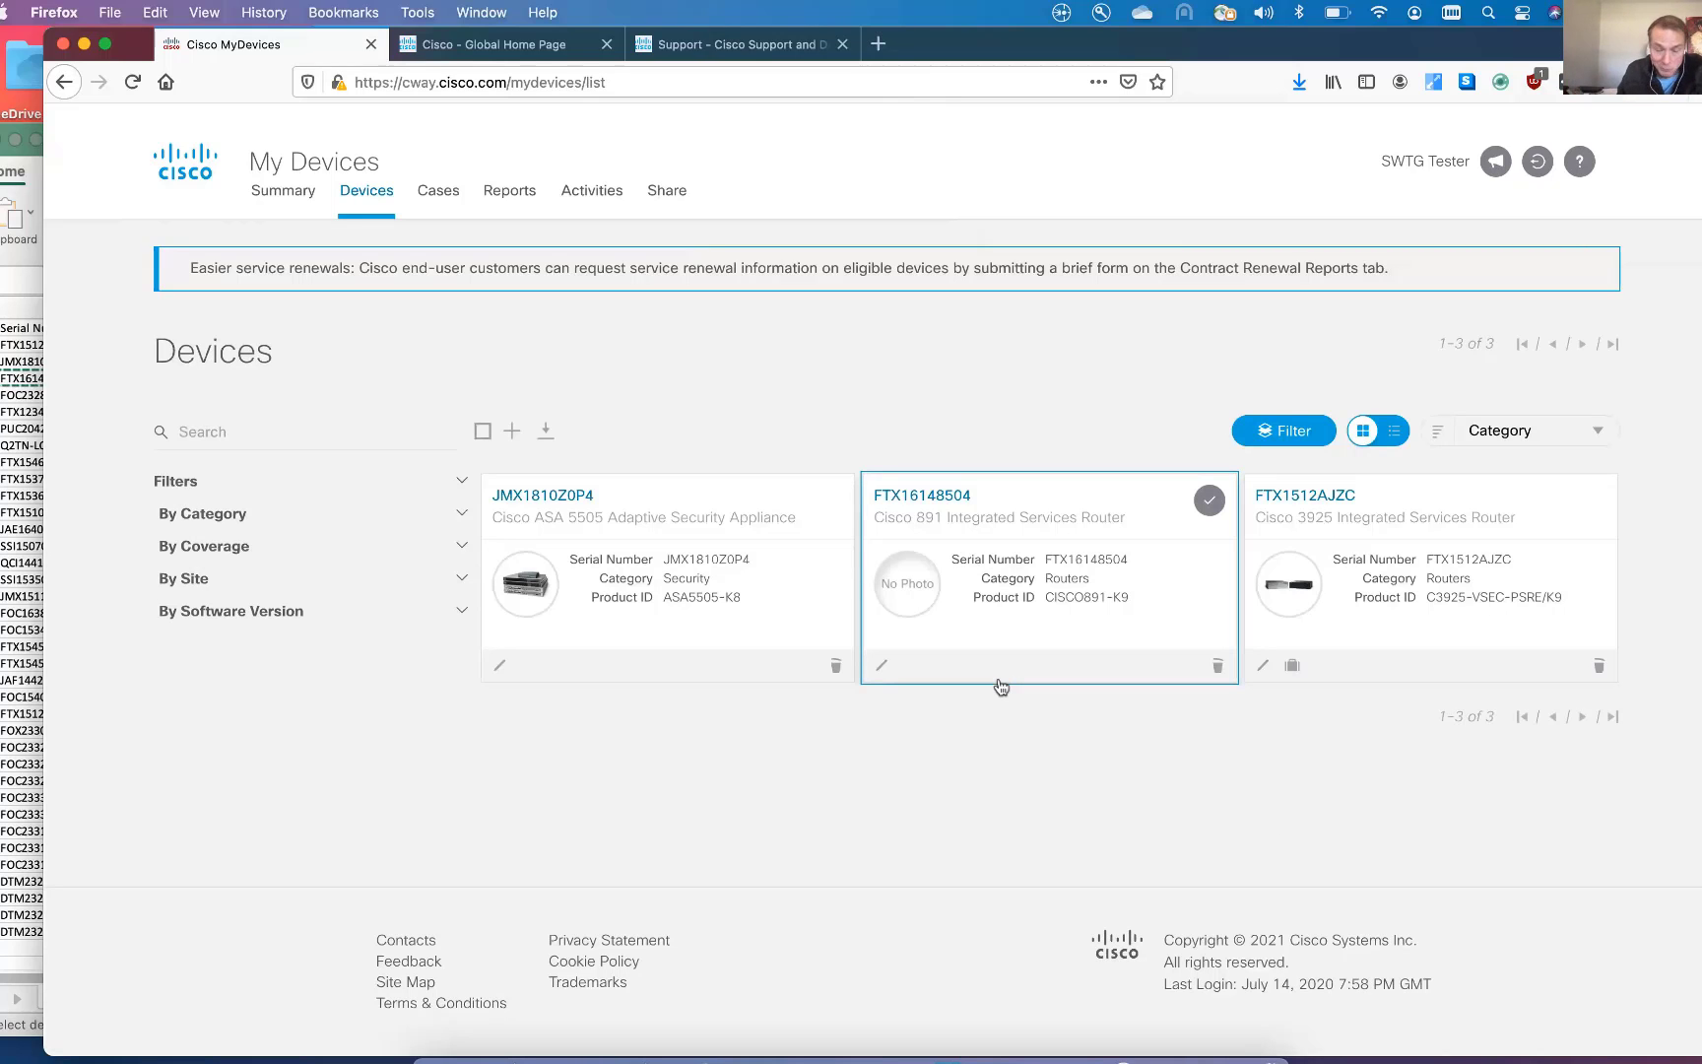
{"action": "left_click", "coordinate": [555, 498]}
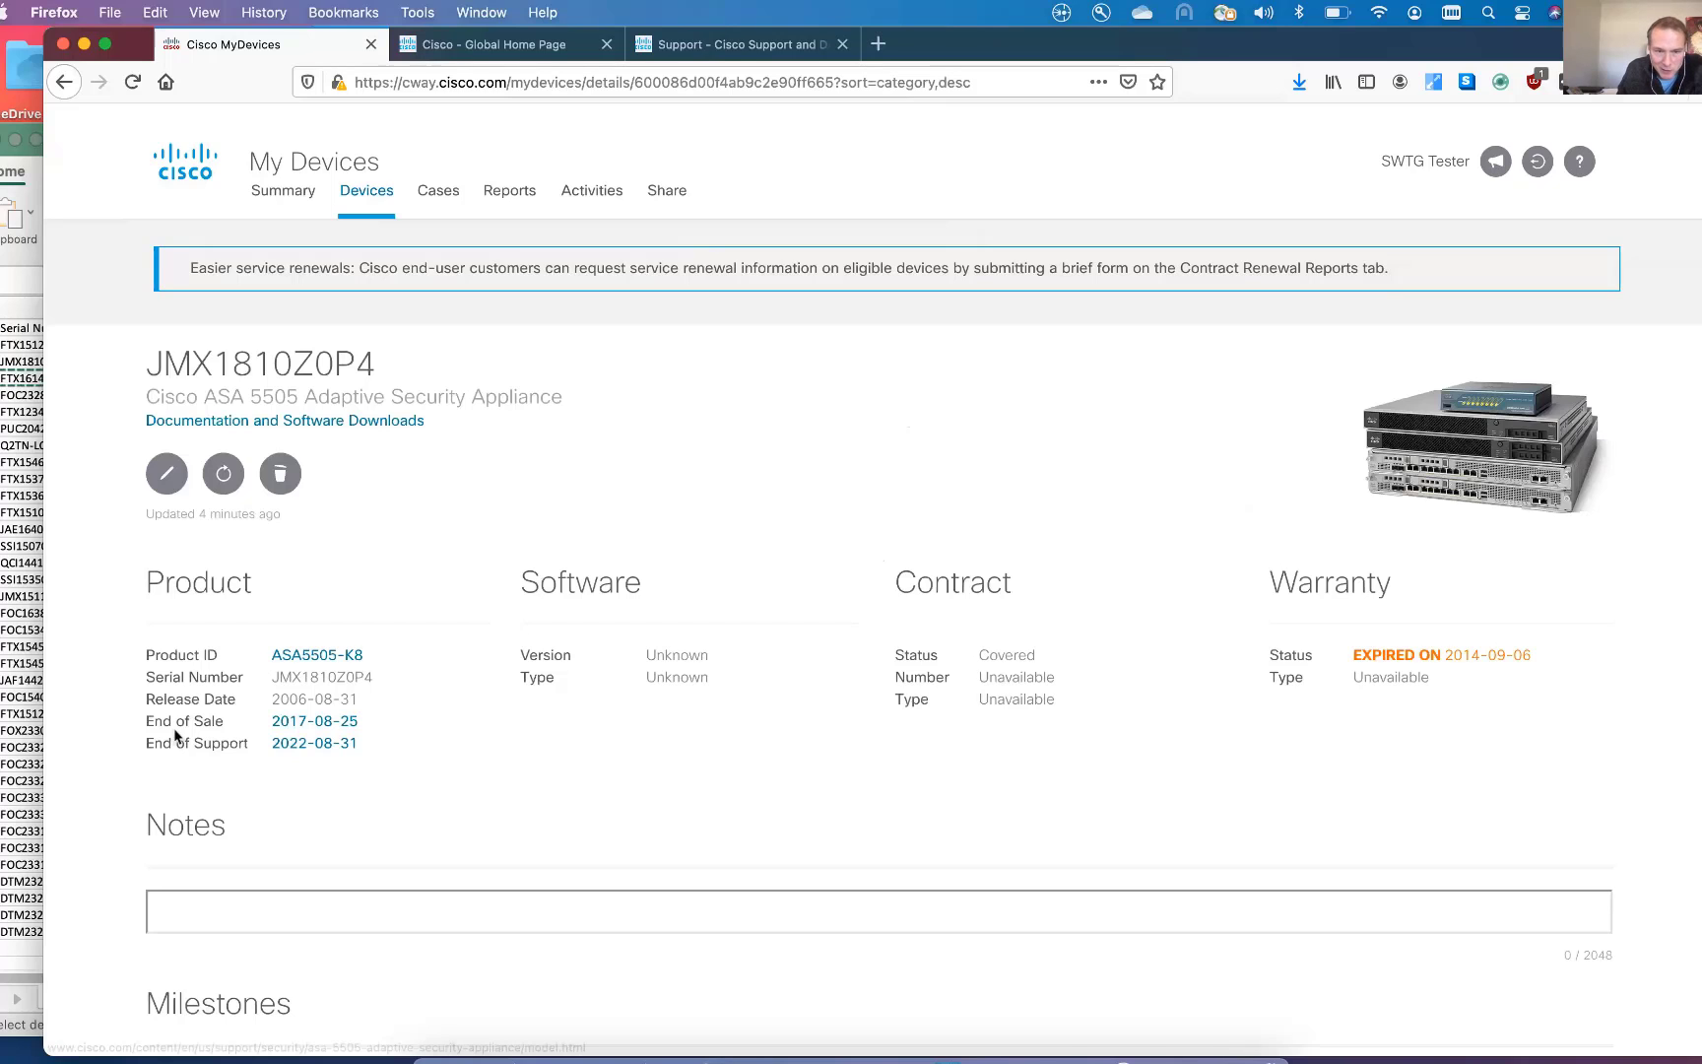
{"action": "scroll", "coordinate": [177, 735], "scroll_direction": "down", "scroll_amount": 5}
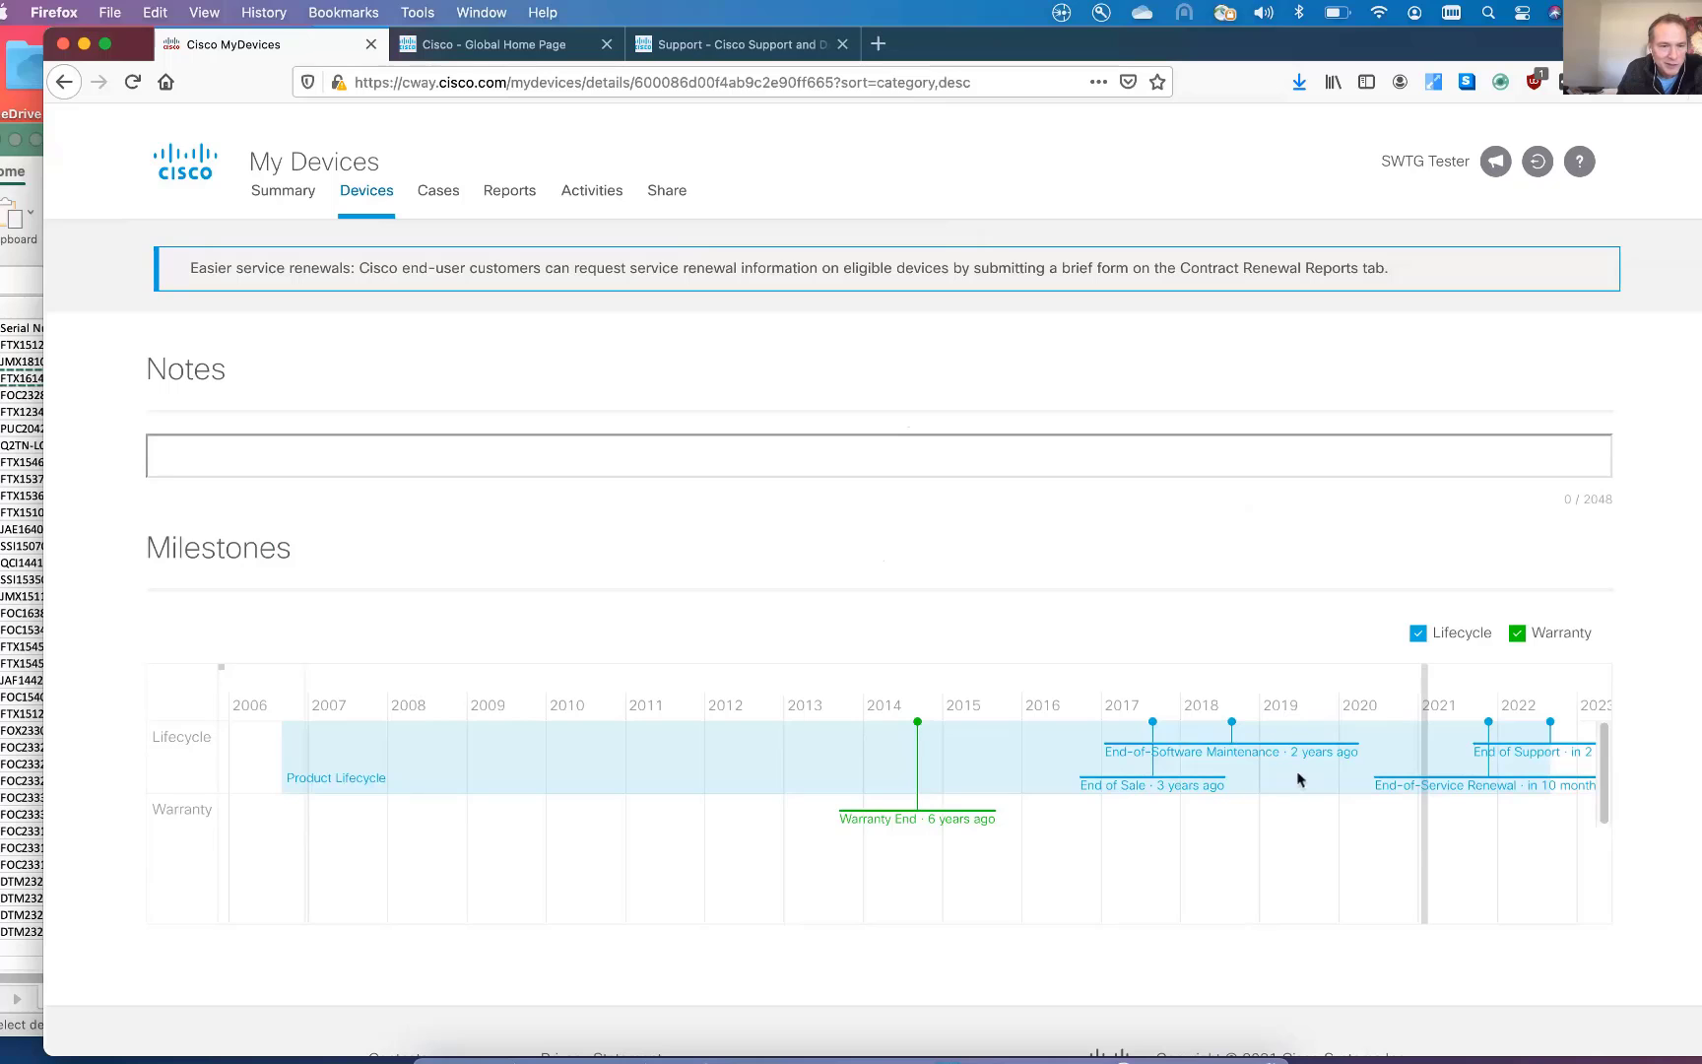
{"action": "scroll", "coordinate": [307, 487], "scroll_direction": "up", "scroll_amount": 5}
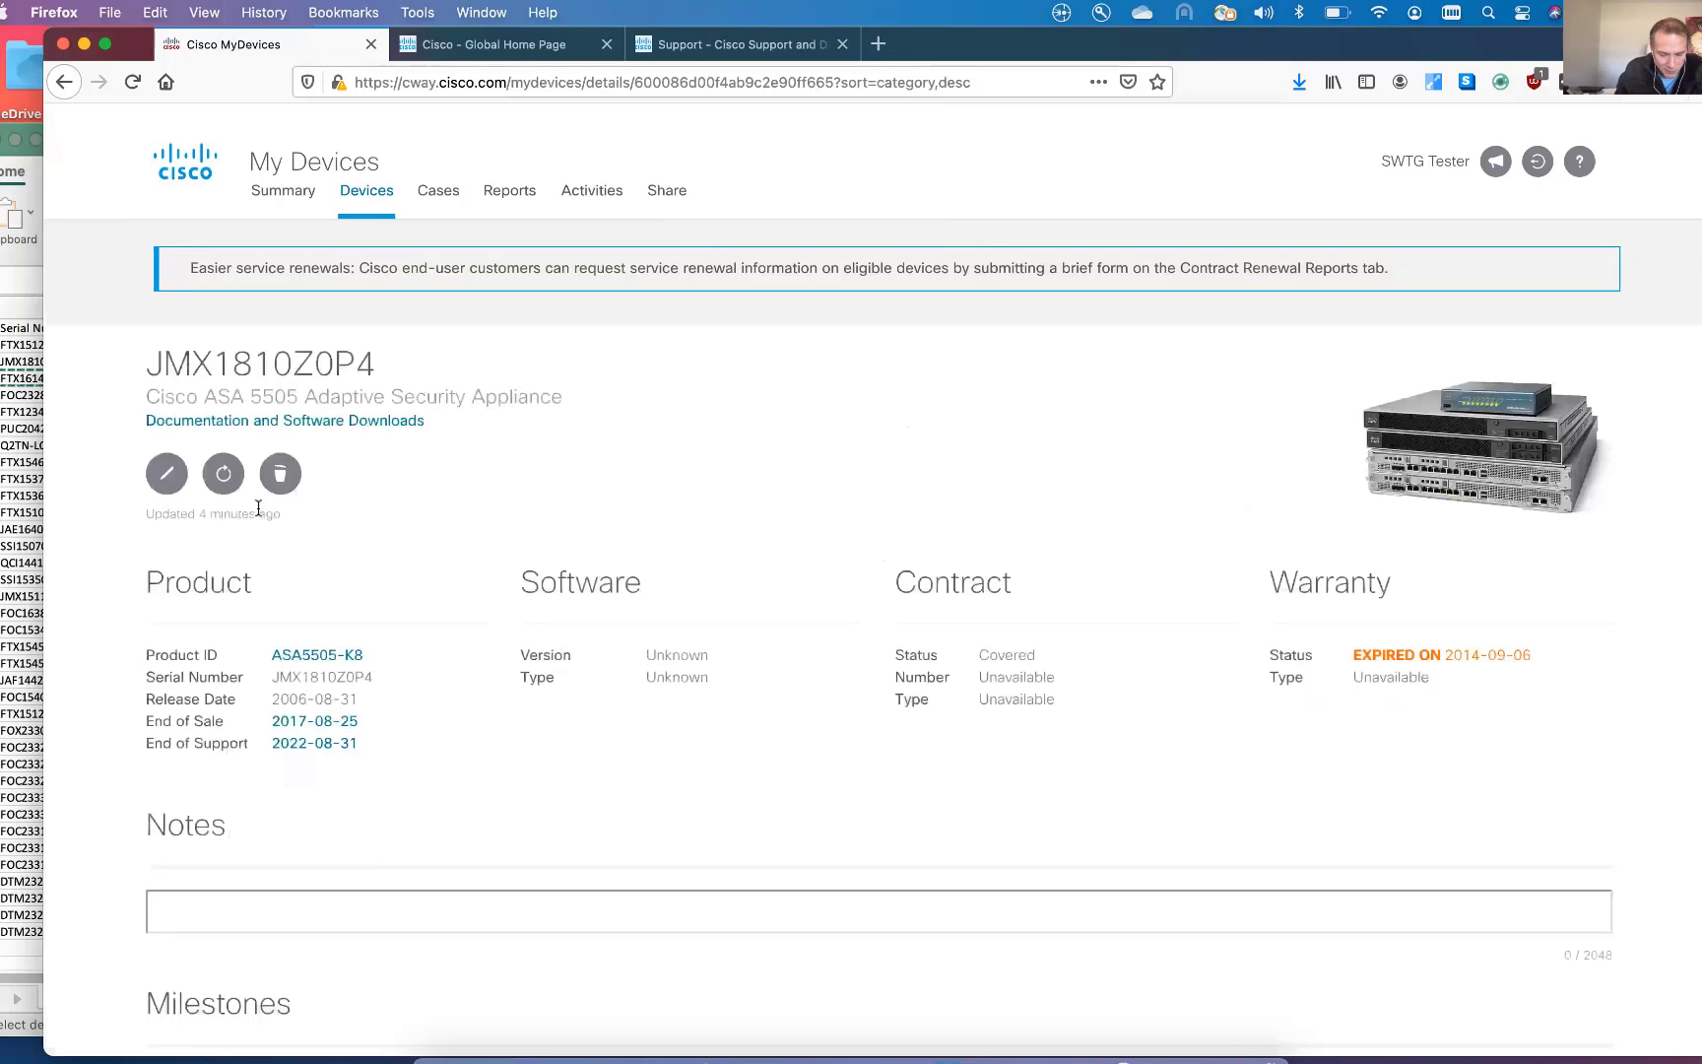
Open the device's documentation and software downloads page in a new tab and review its downloads, community, specifications and My Devices sections.
{"action": "right_click", "coordinate": [279, 426]}
{"action": "left_click", "coordinate": [276, 430]}
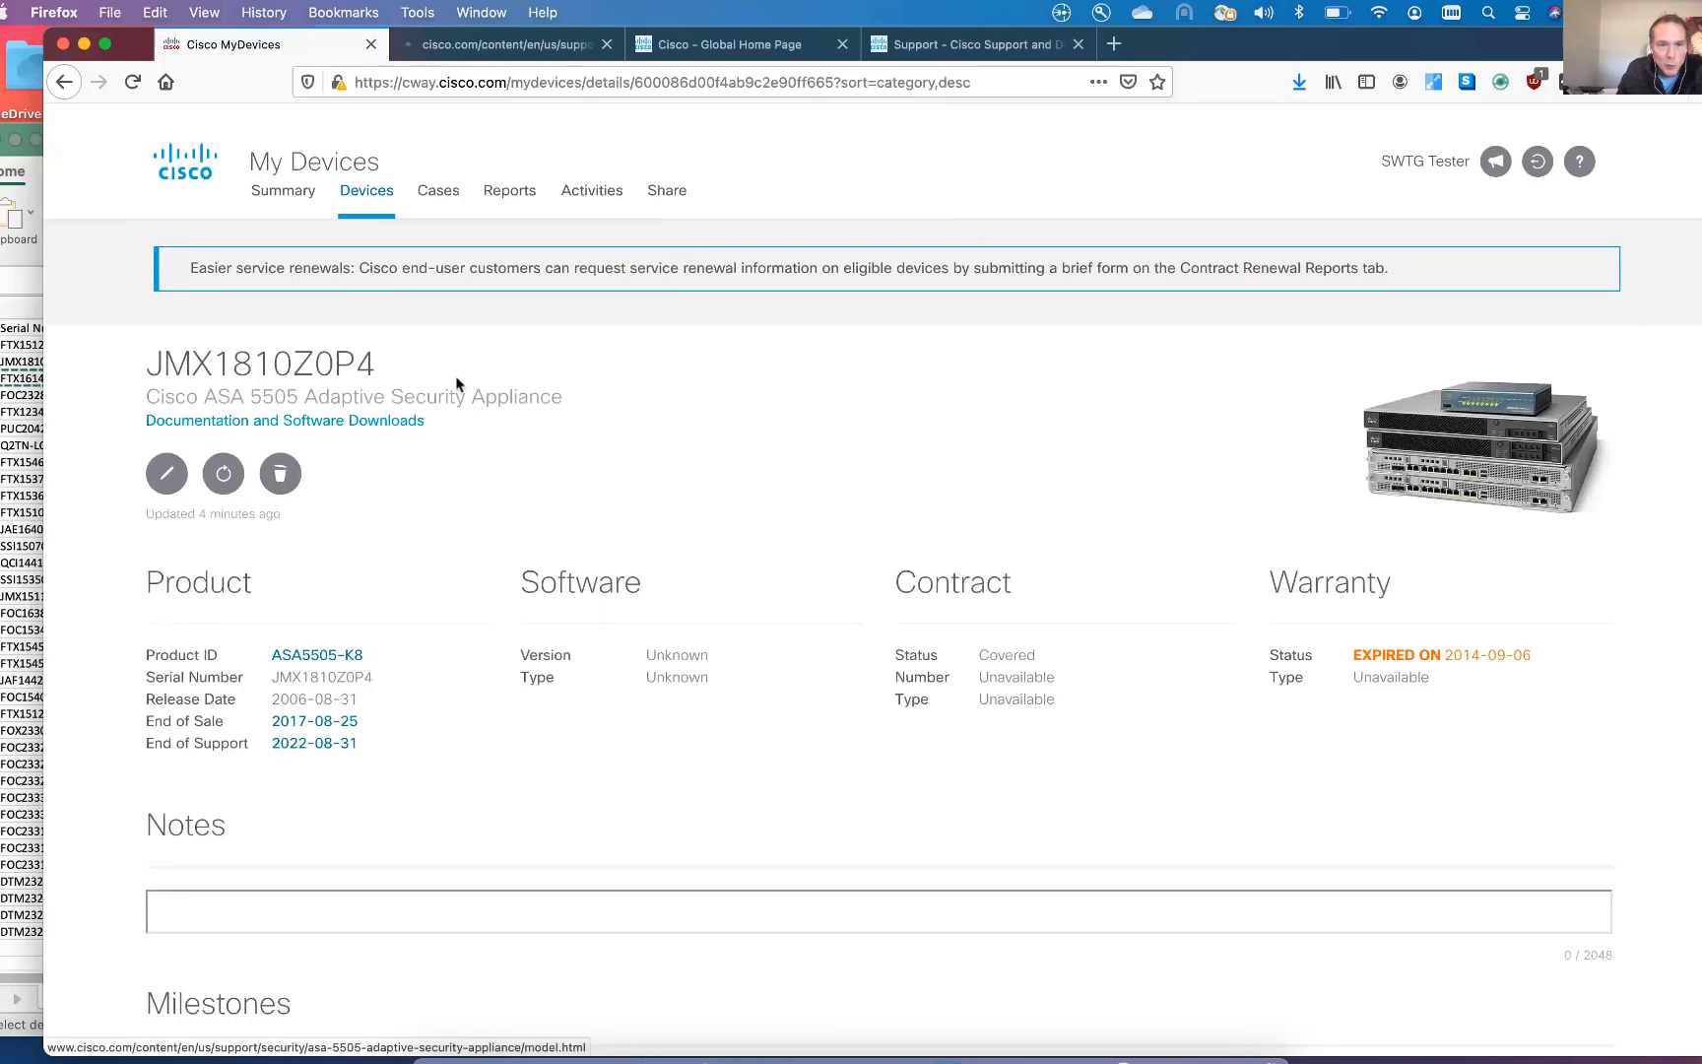
{"action": "left_click", "coordinate": [567, 49]}
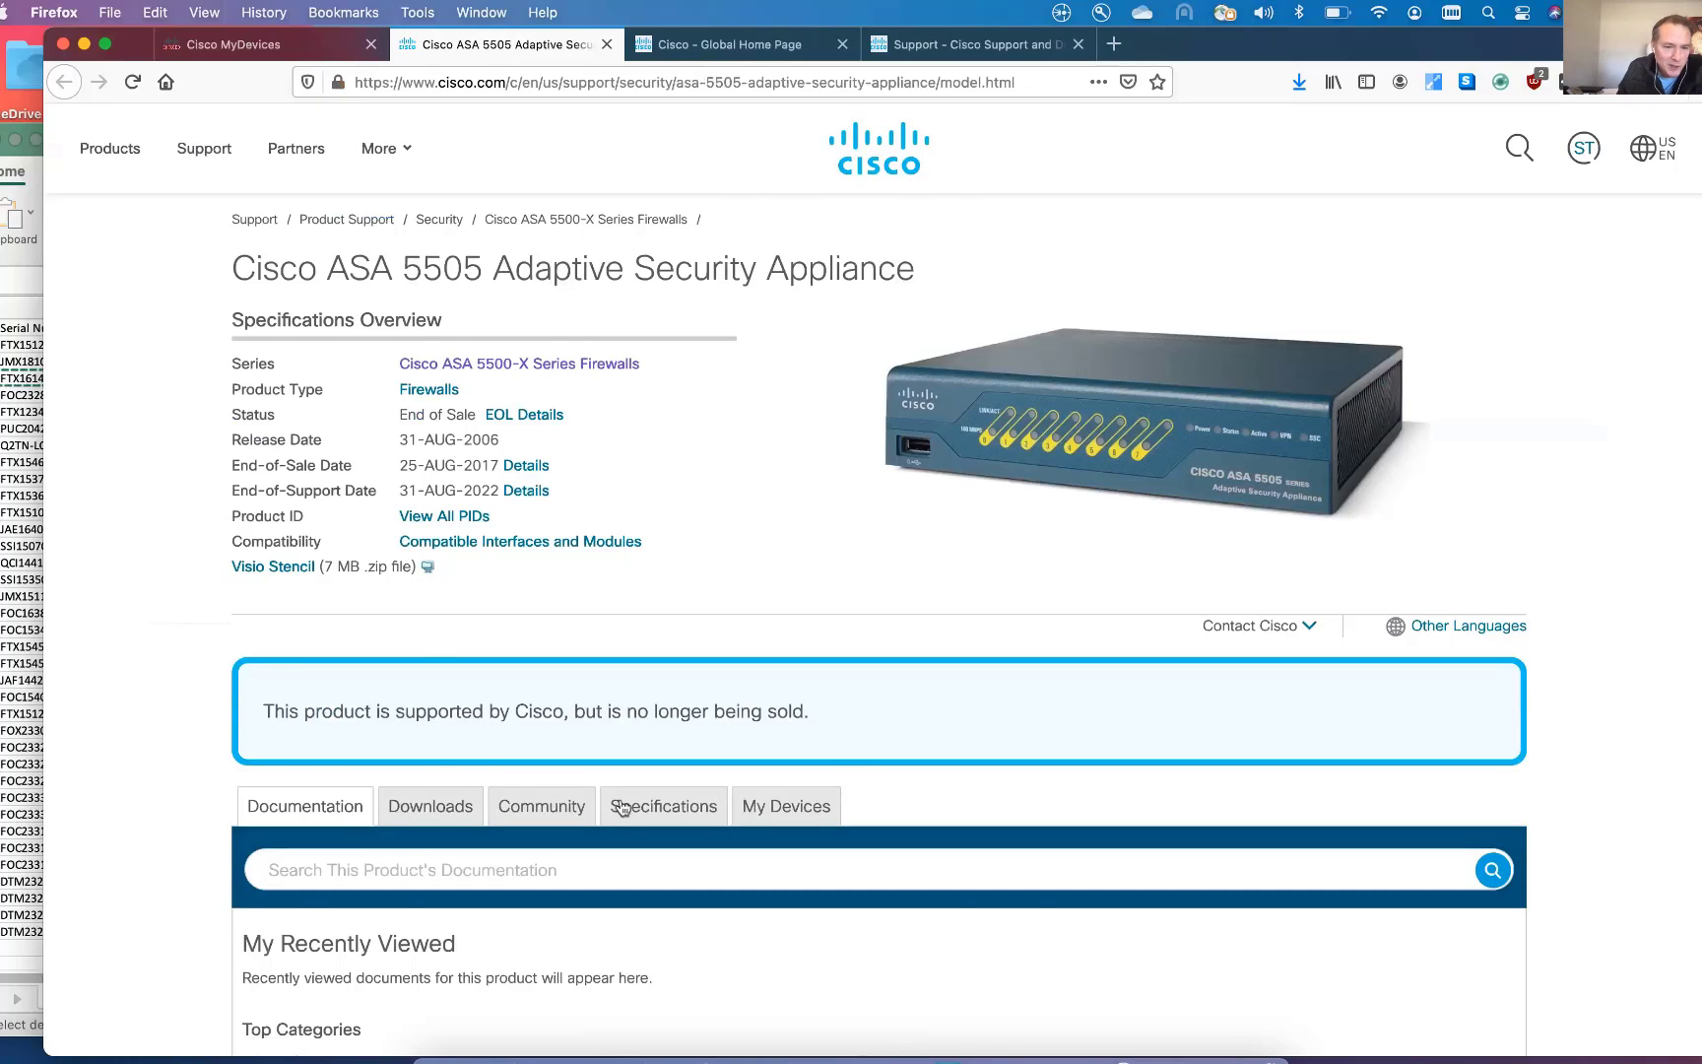
{"action": "scroll", "coordinate": [621, 808], "scroll_direction": "down", "scroll_amount": 3}
{"action": "left_click", "coordinate": [421, 619]}
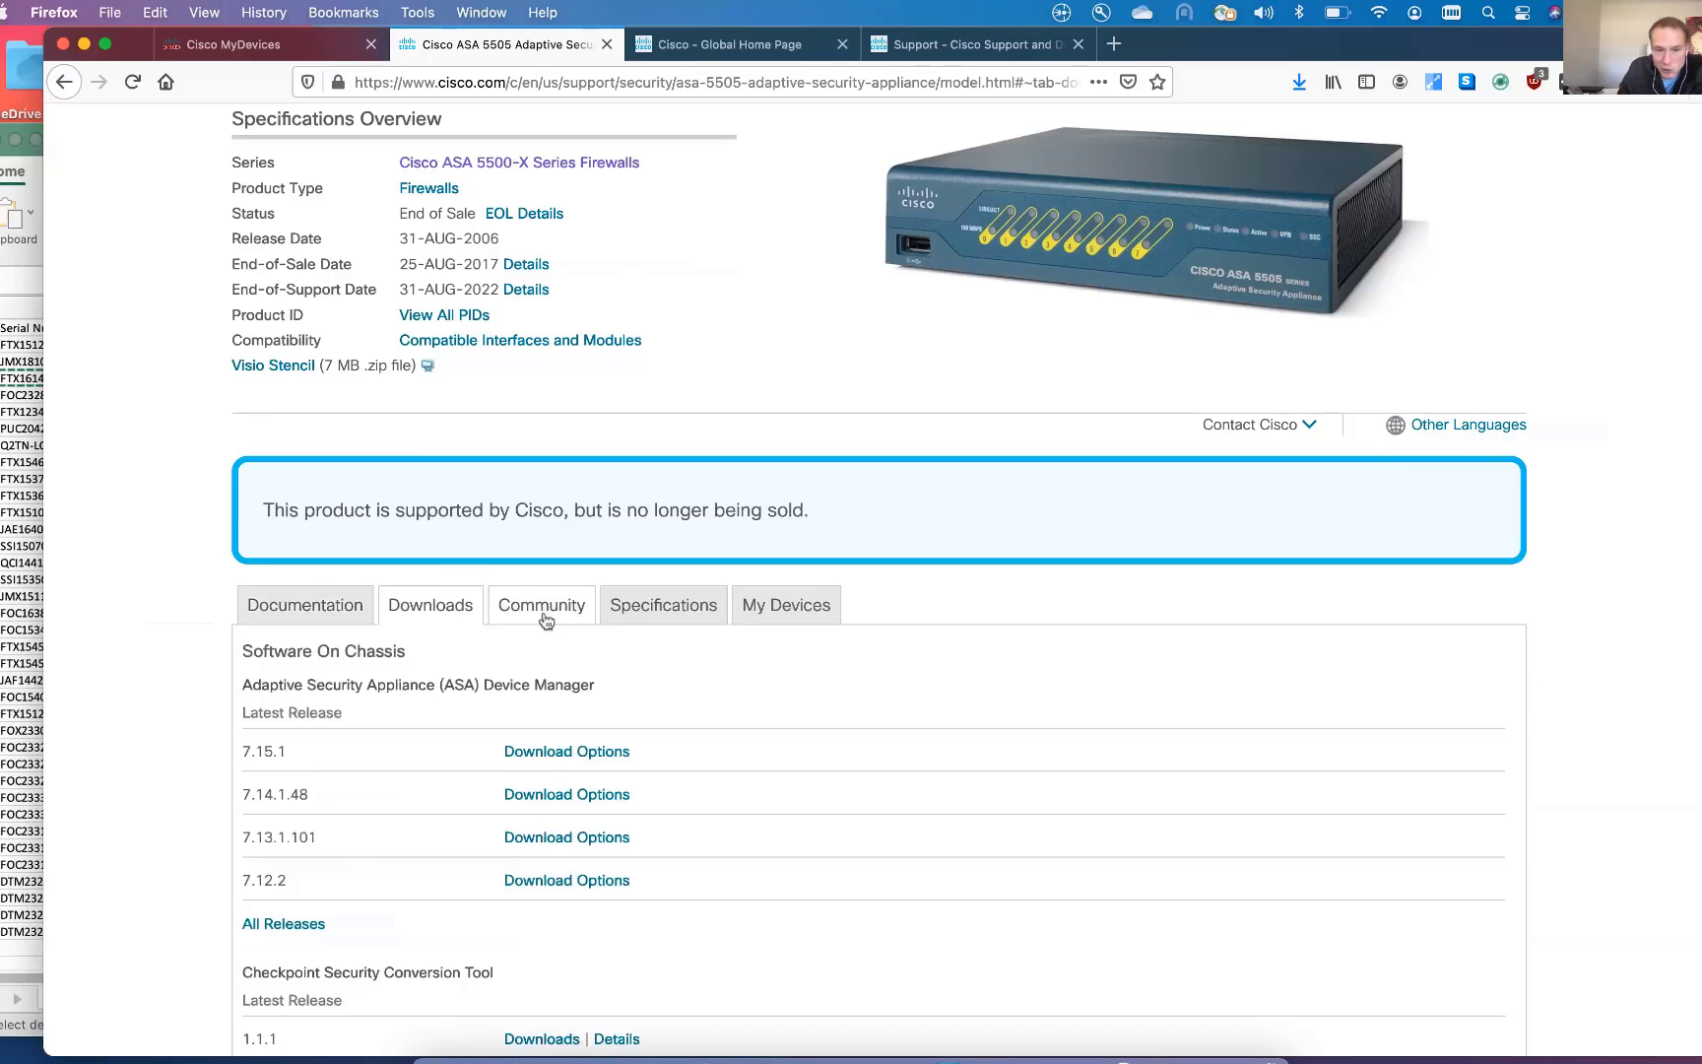
{"action": "left_click", "coordinate": [545, 617]}
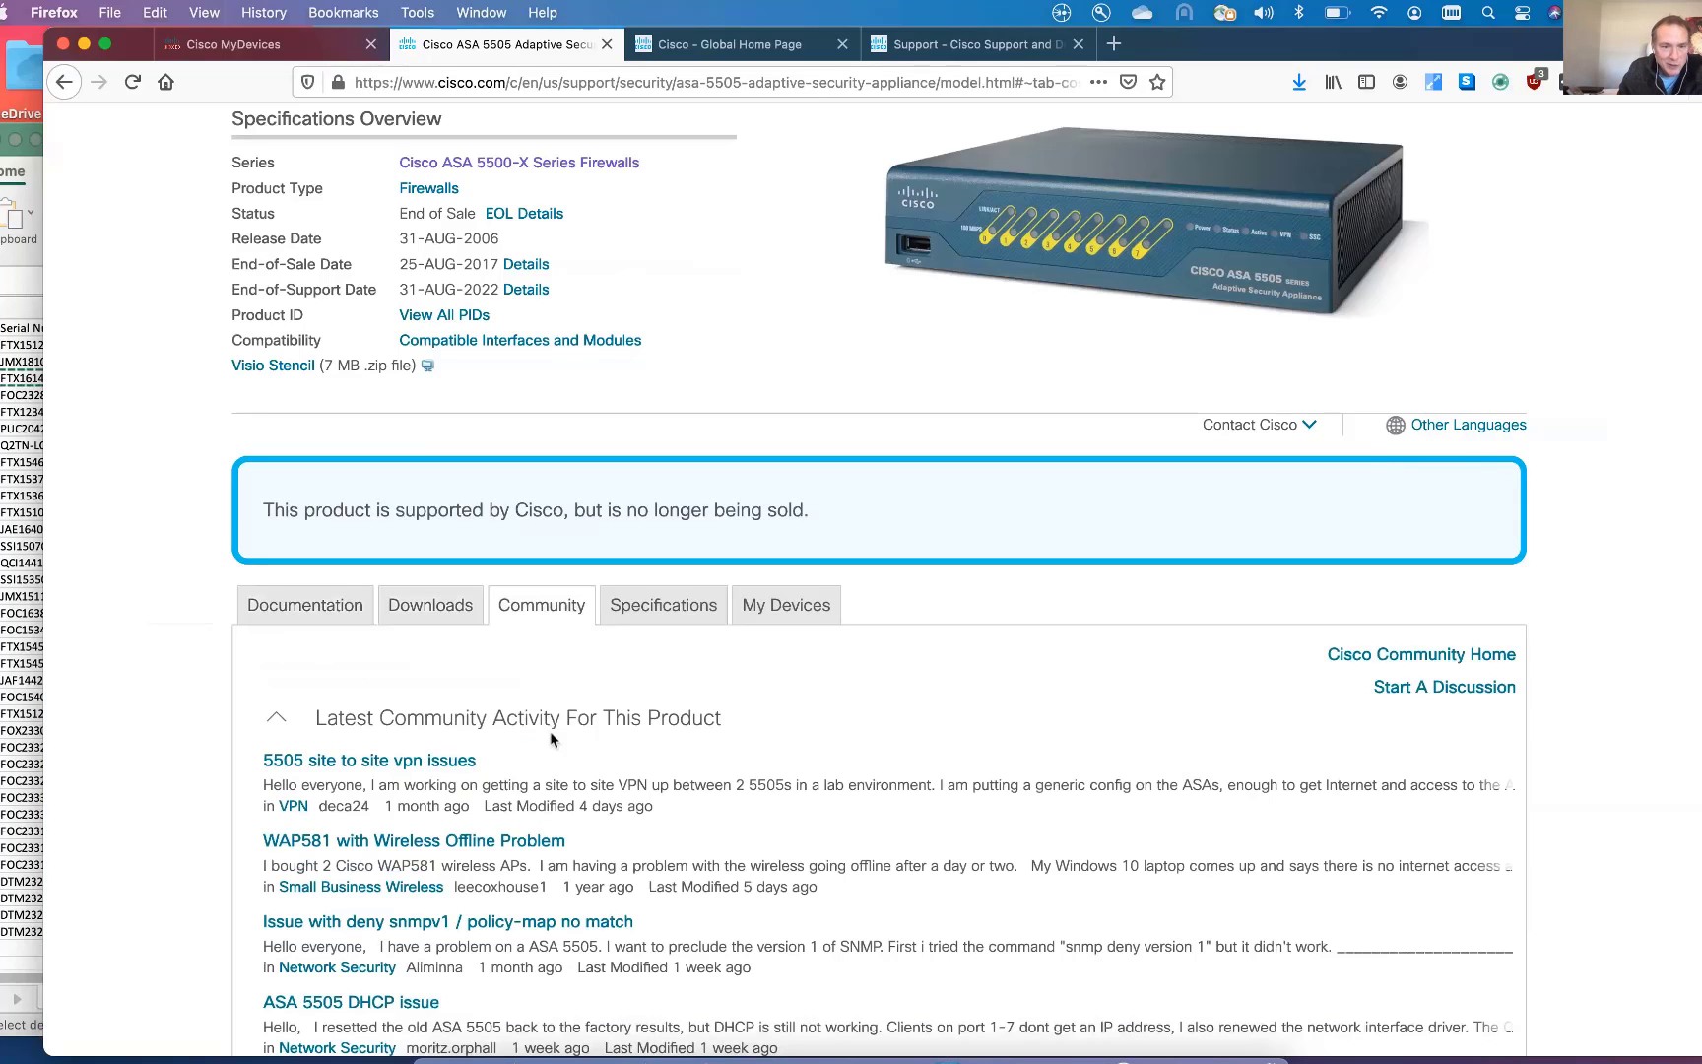
{"action": "left_click", "coordinate": [658, 613]}
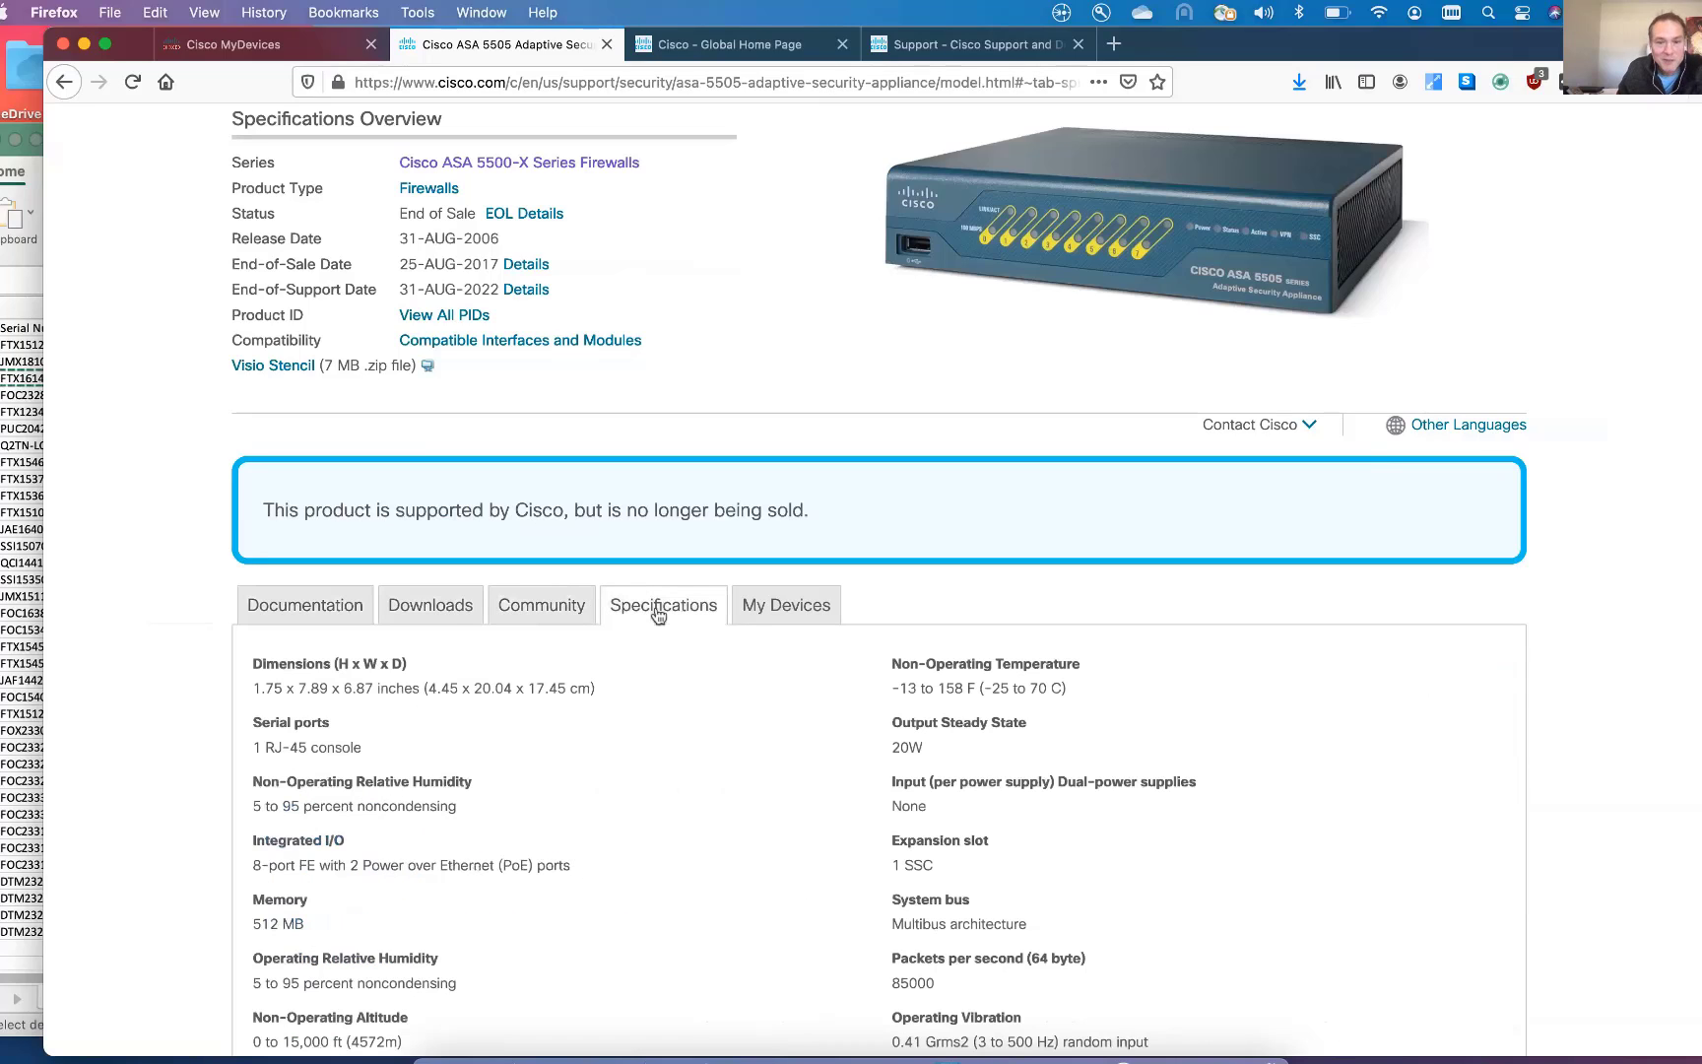
{"action": "left_click", "coordinate": [814, 615]}
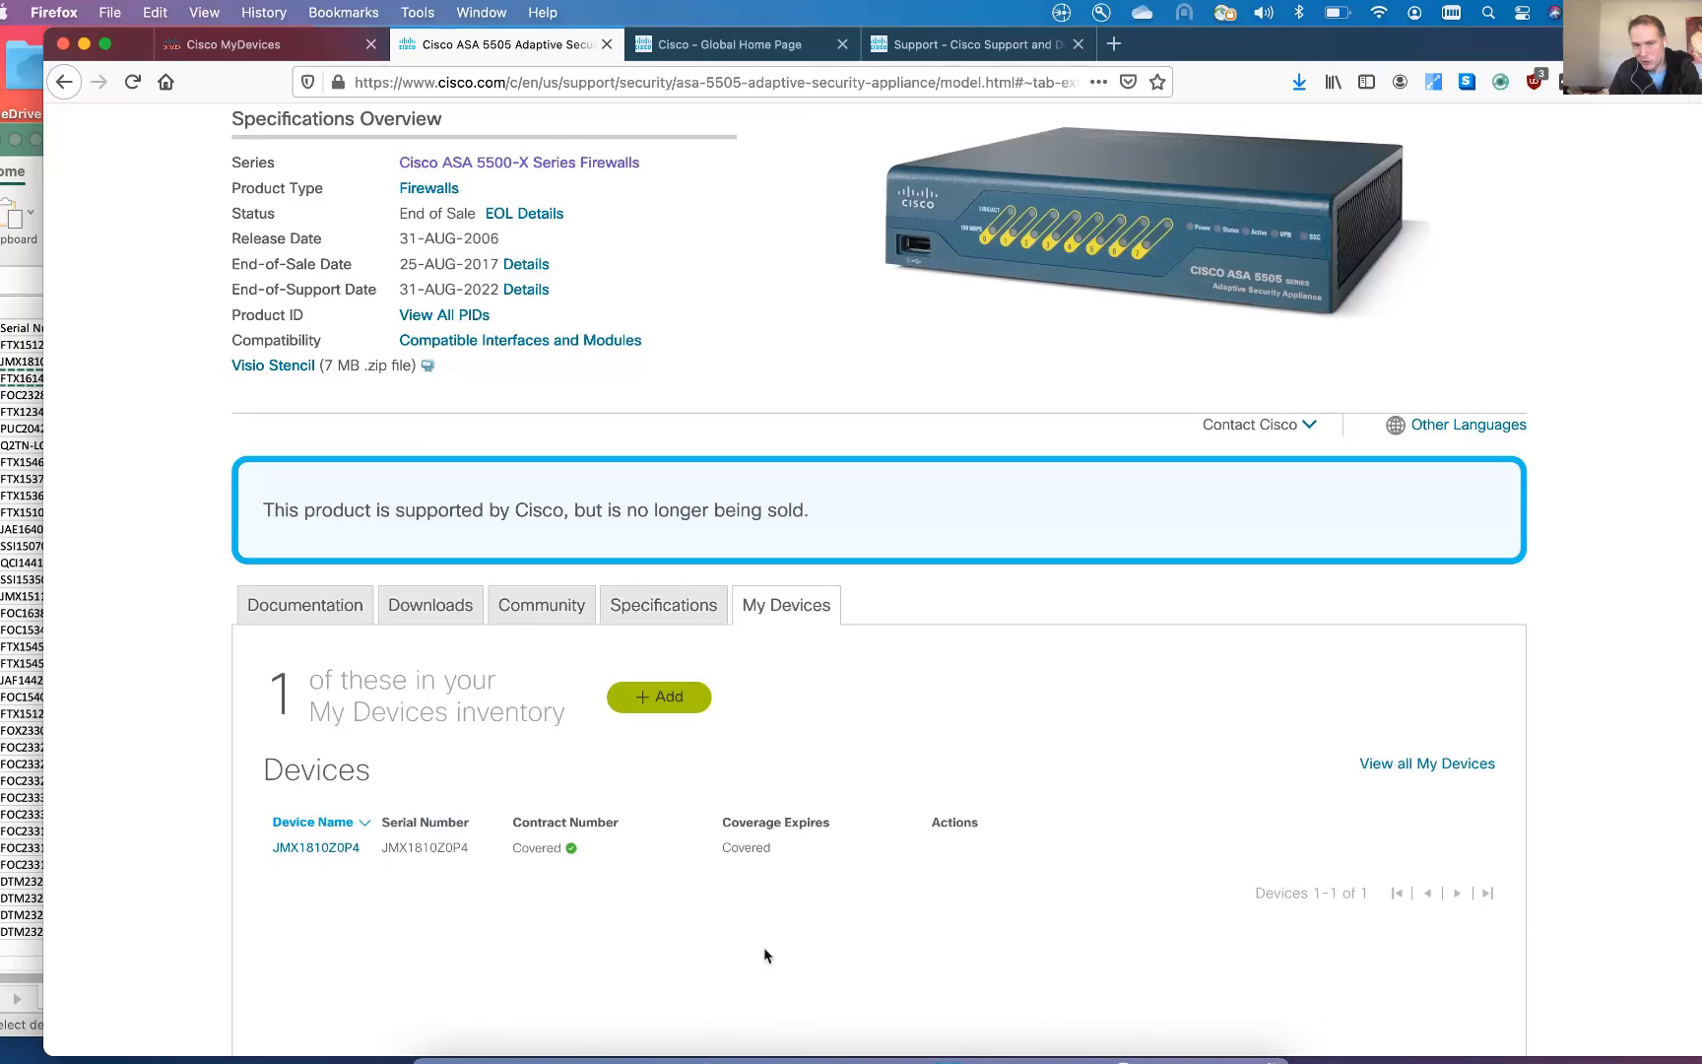
Return to the My Devices device list and start adding devices with the Import from Contract method.
{"action": "left_click", "coordinate": [241, 40]}
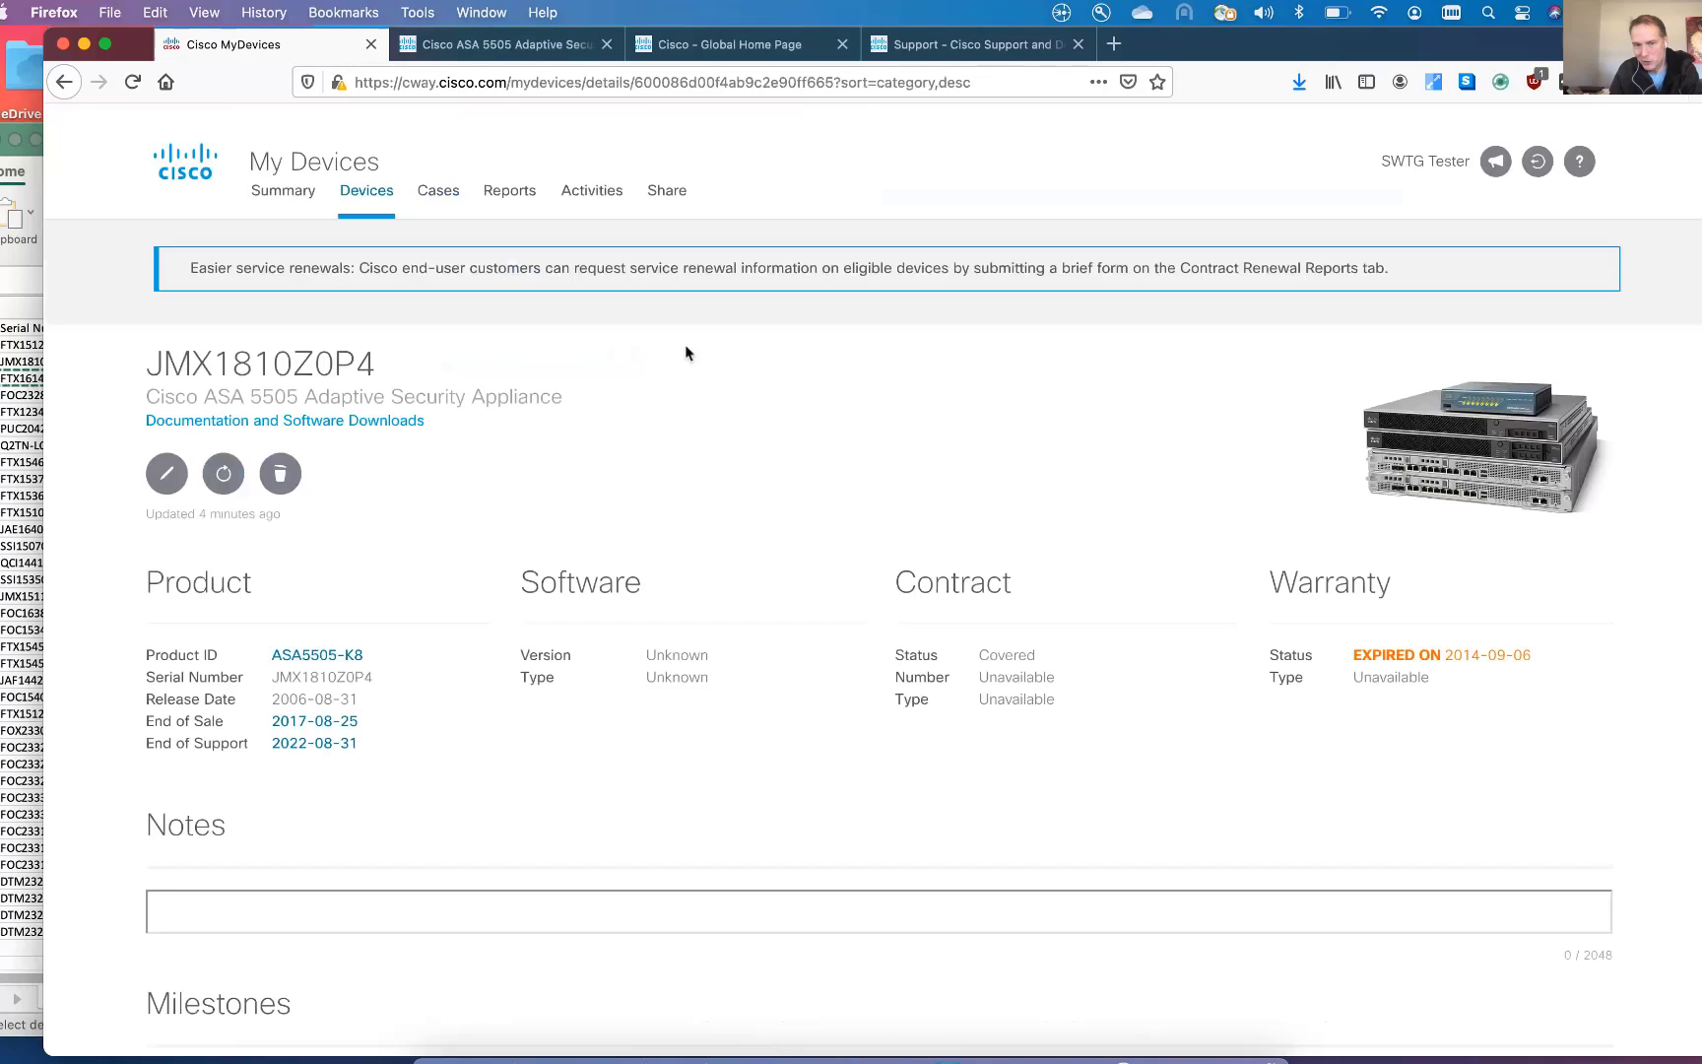
{"action": "left_click", "coordinate": [376, 197]}
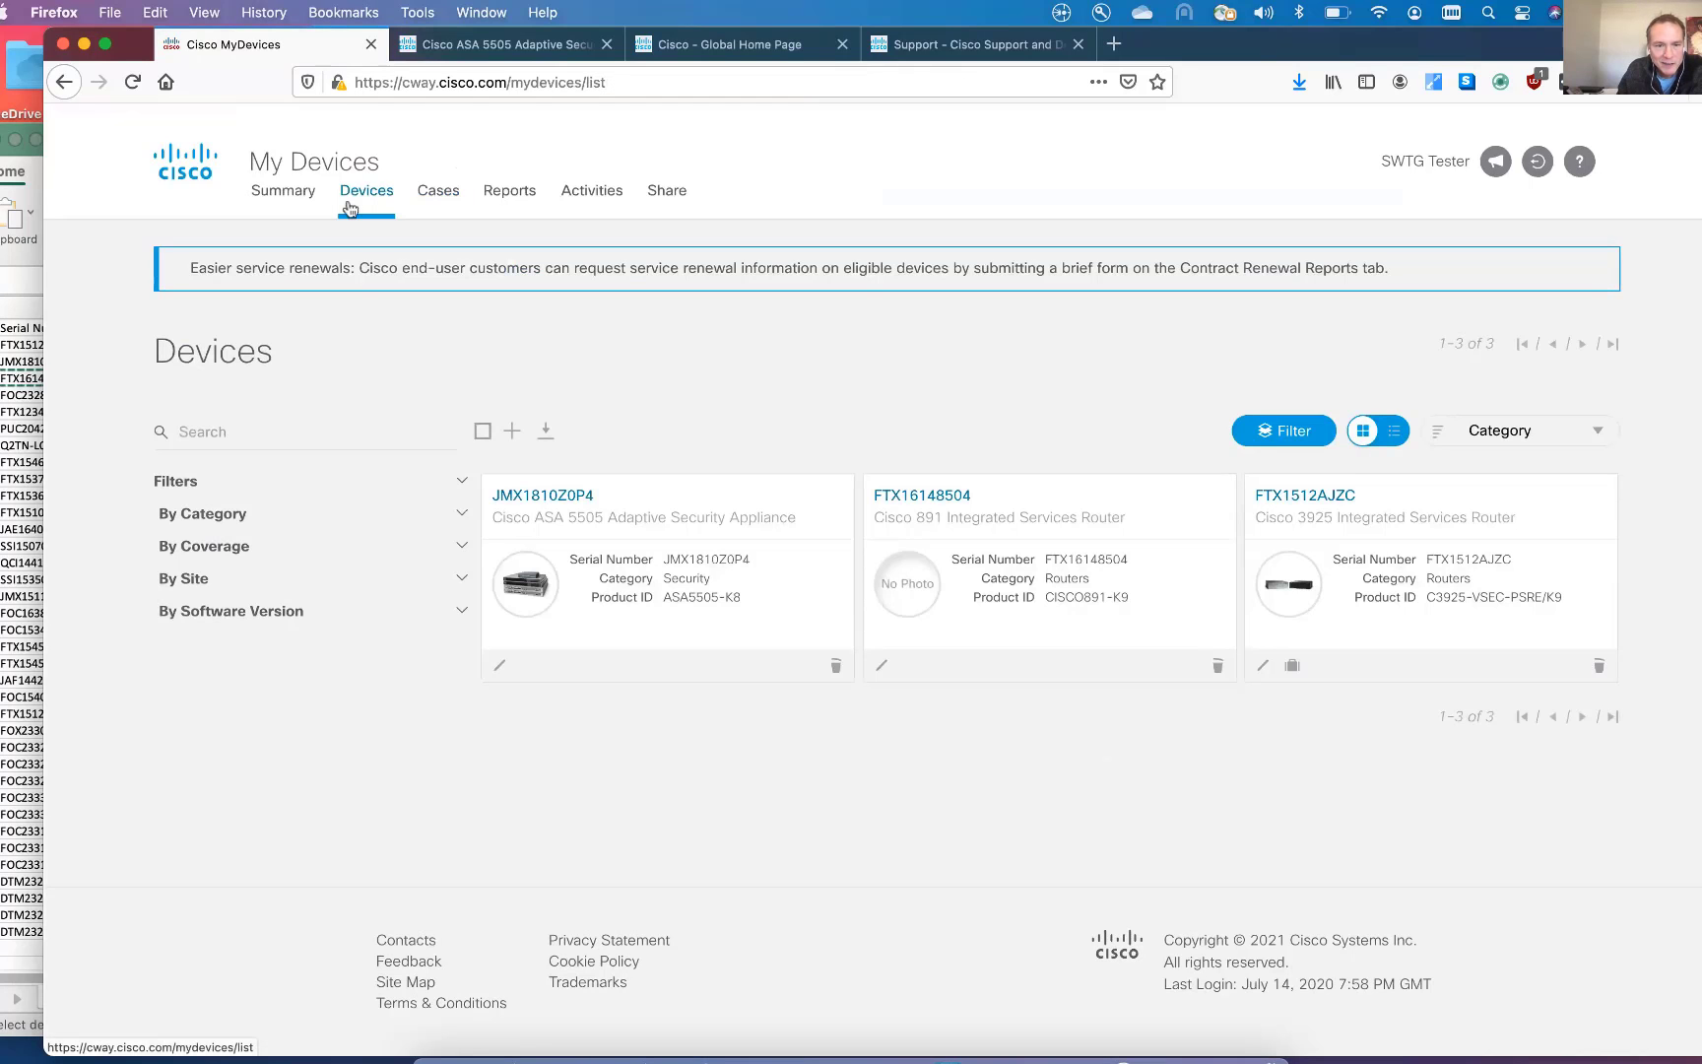
{"action": "left_click", "coordinate": [511, 433]}
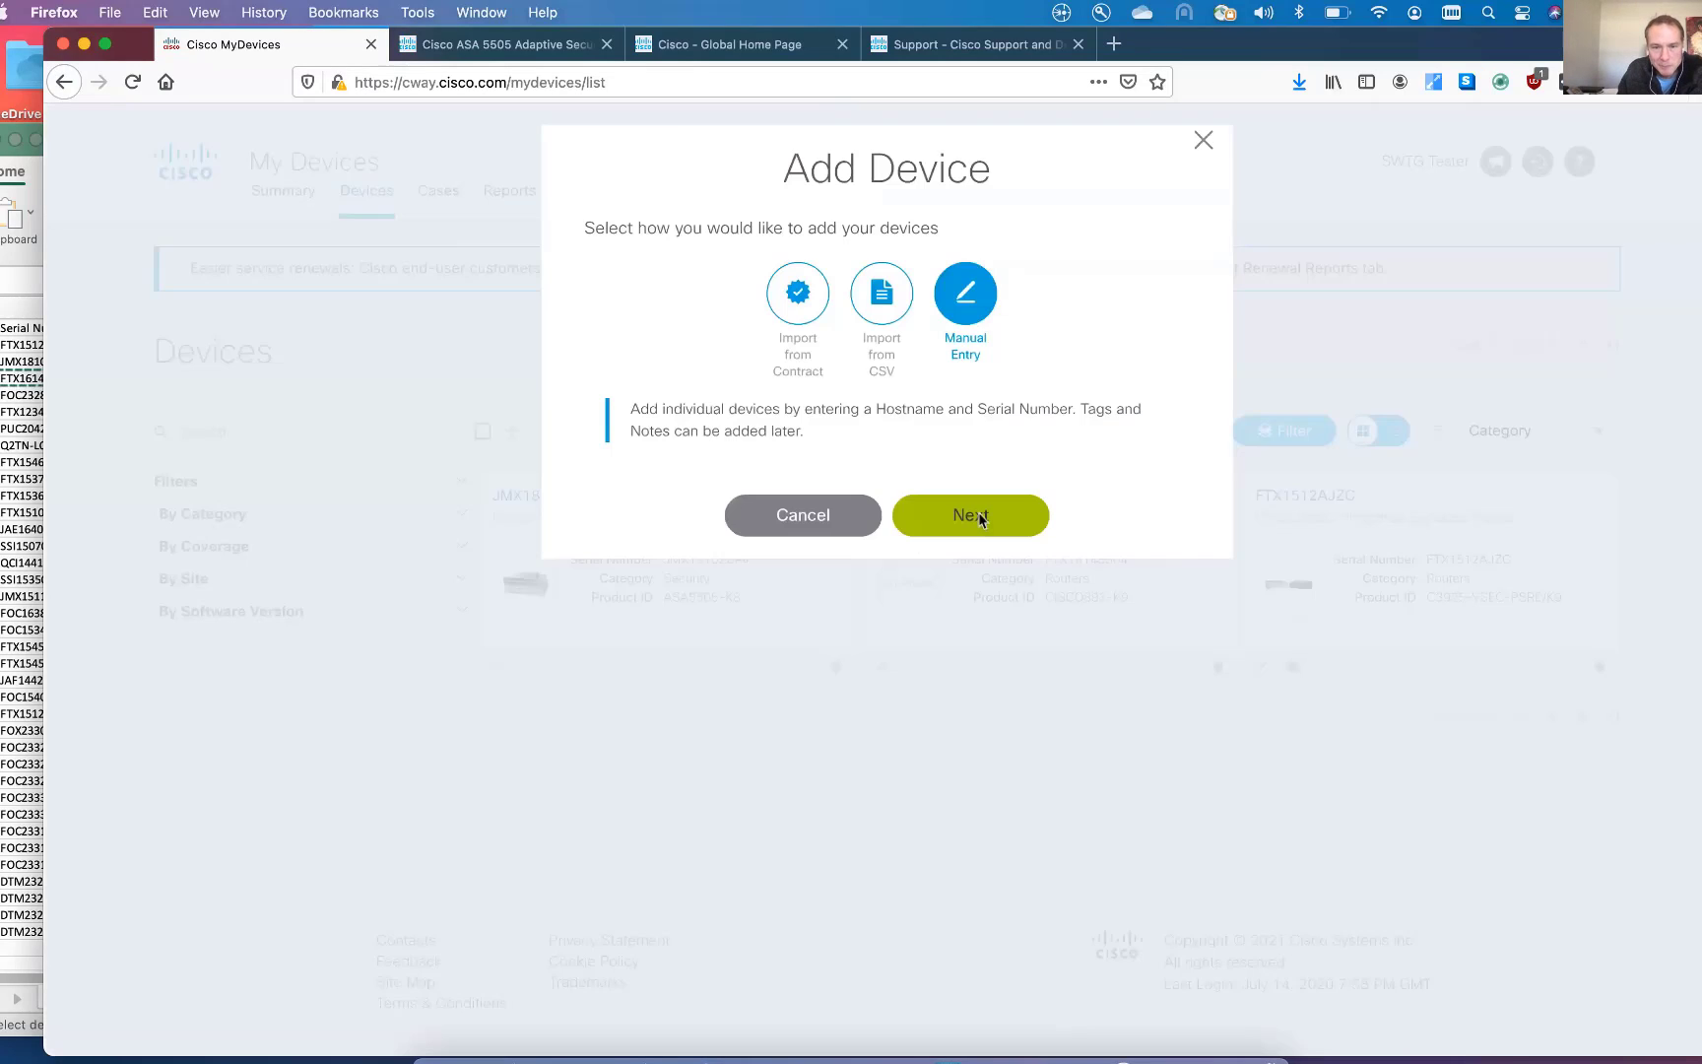
{"action": "left_click", "coordinate": [813, 302]}
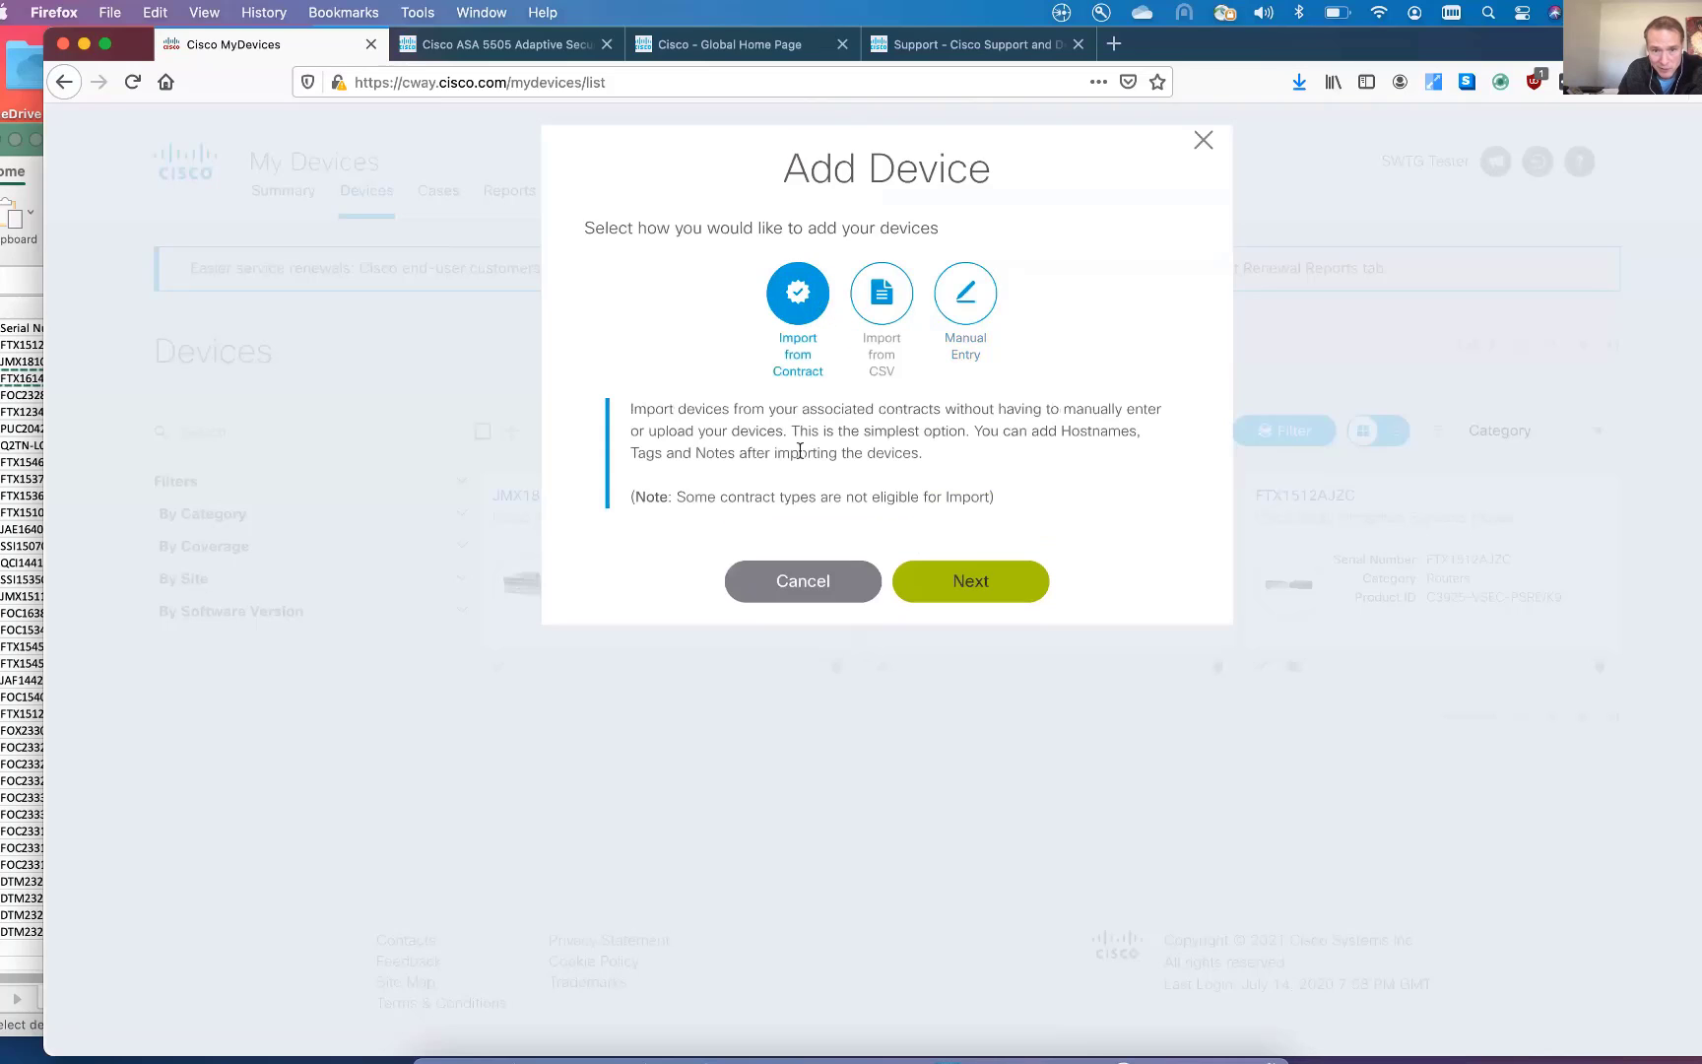
{"action": "left_click", "coordinate": [944, 581]}
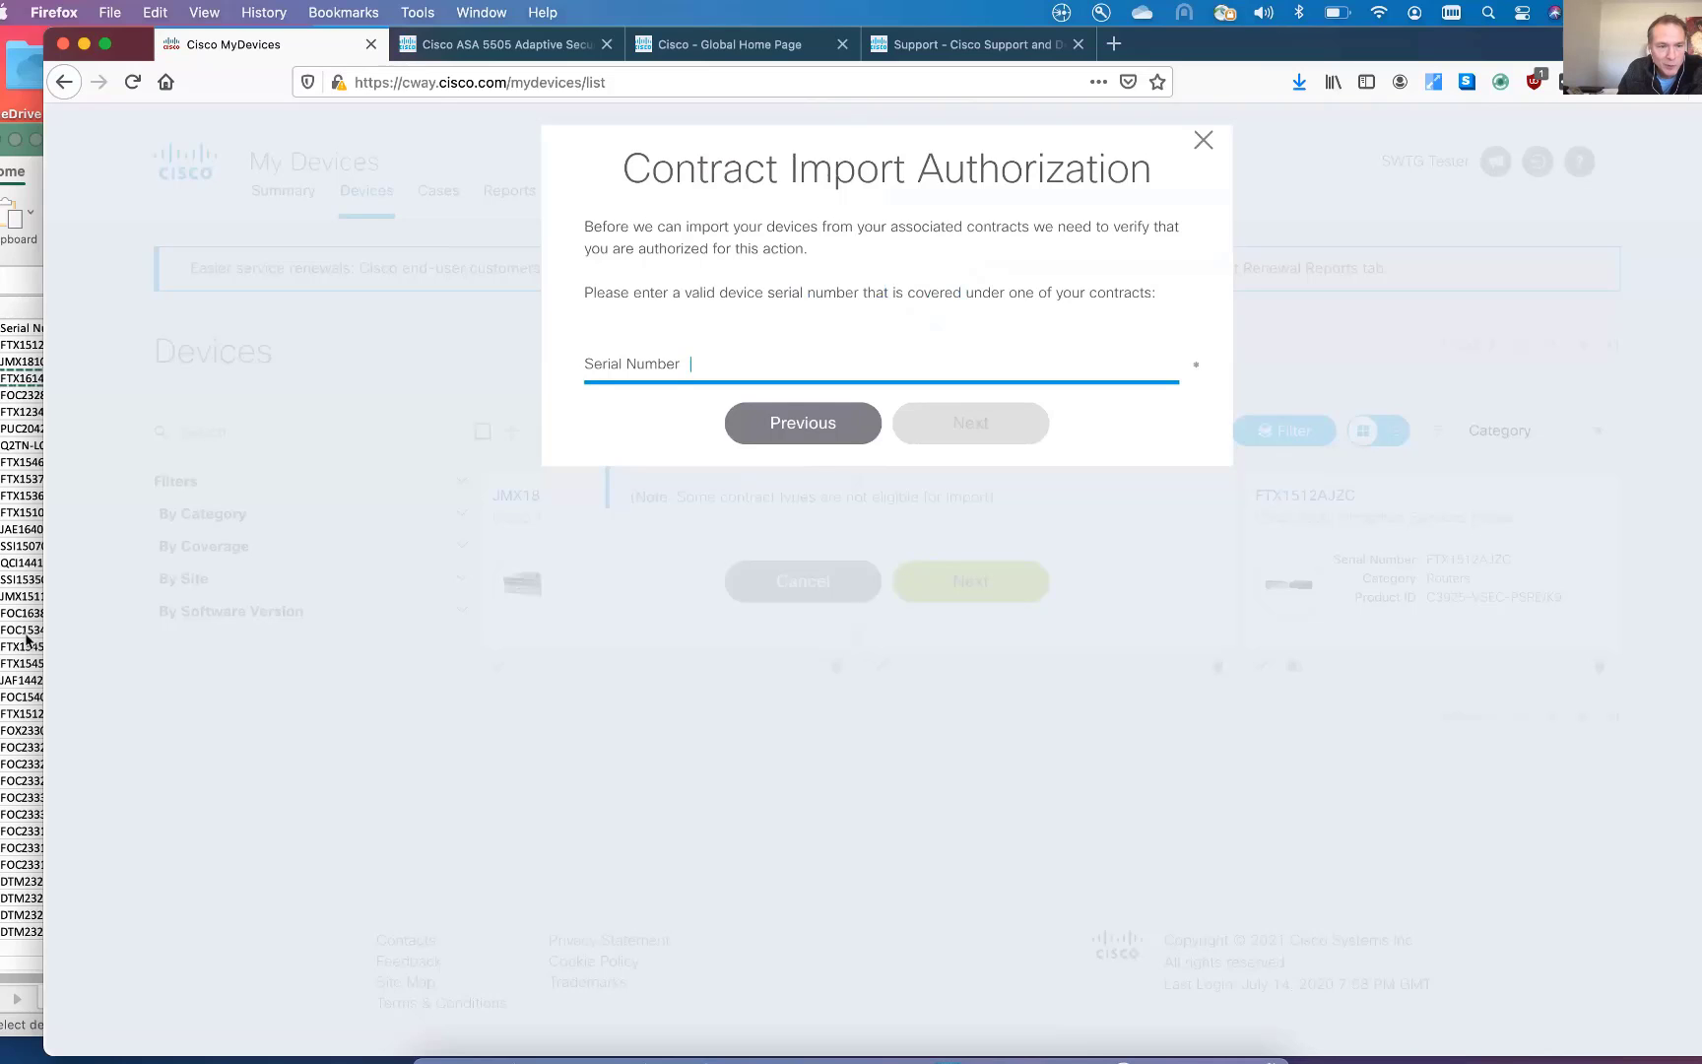
Authorize the contract import with serial number FTX1512AJZC copied from the spreadsheet.
{"action": "left_click", "coordinate": [29, 343]}
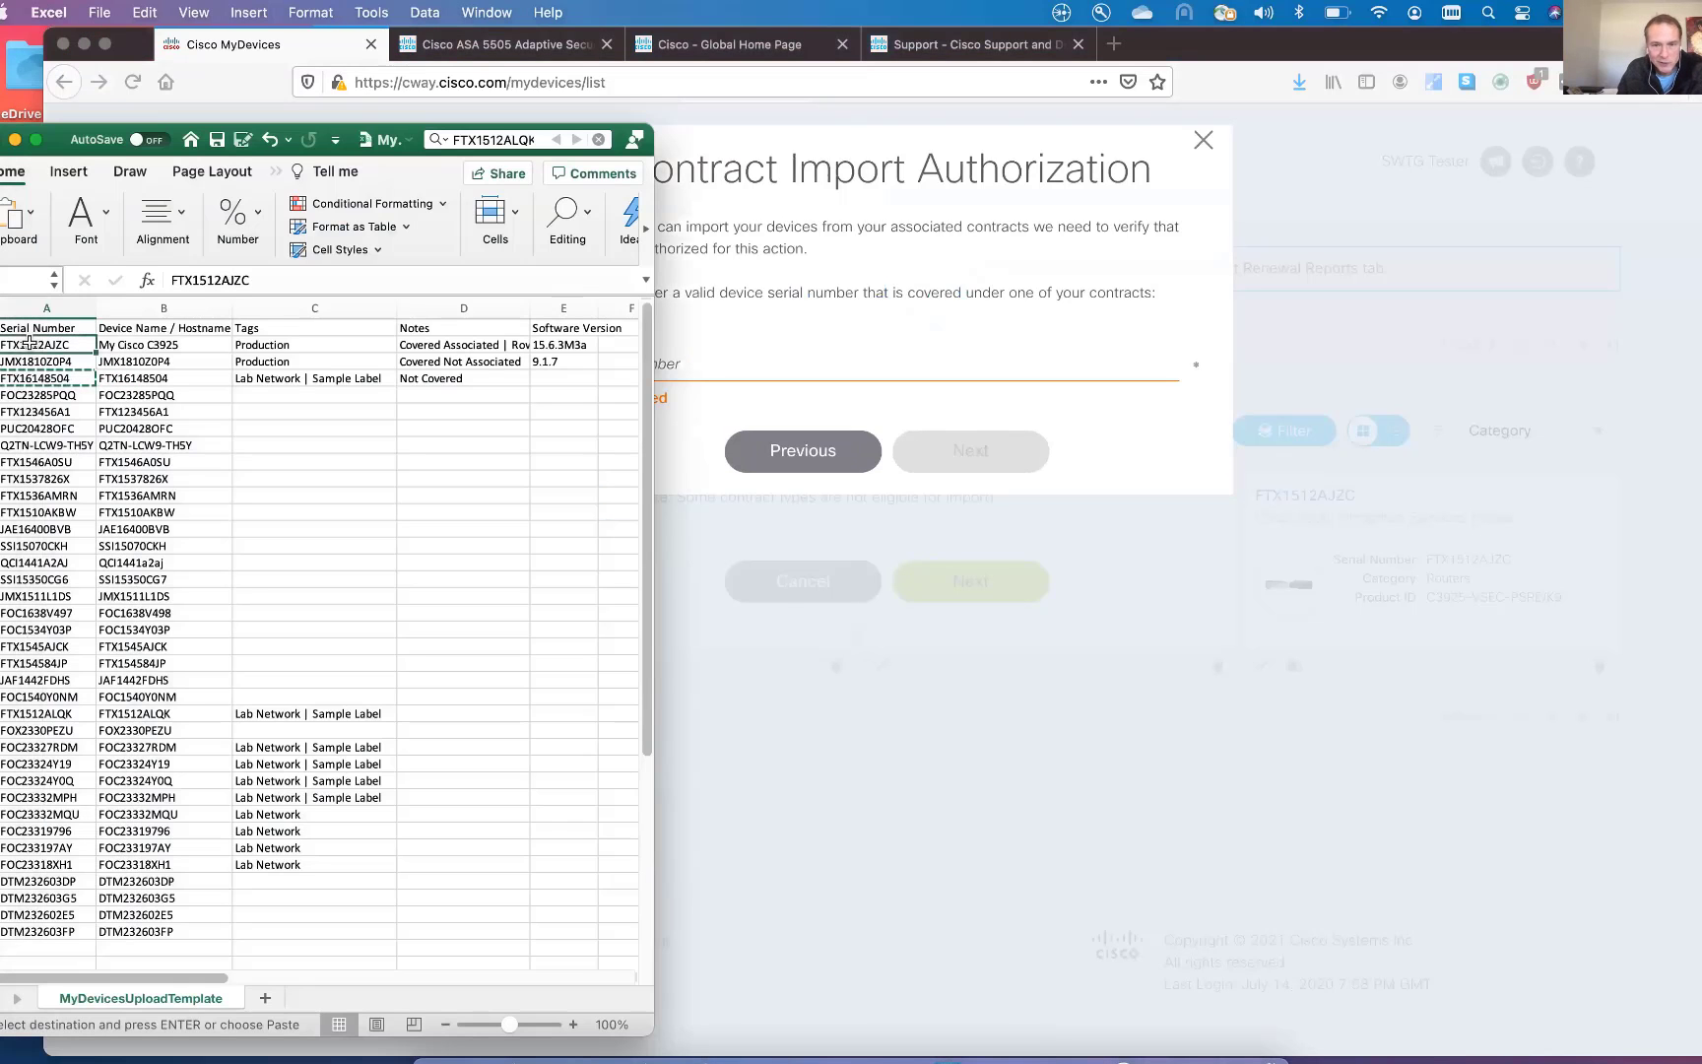
{"action": "key", "text": "super+c"}
{"action": "left_click", "coordinate": [943, 361]}
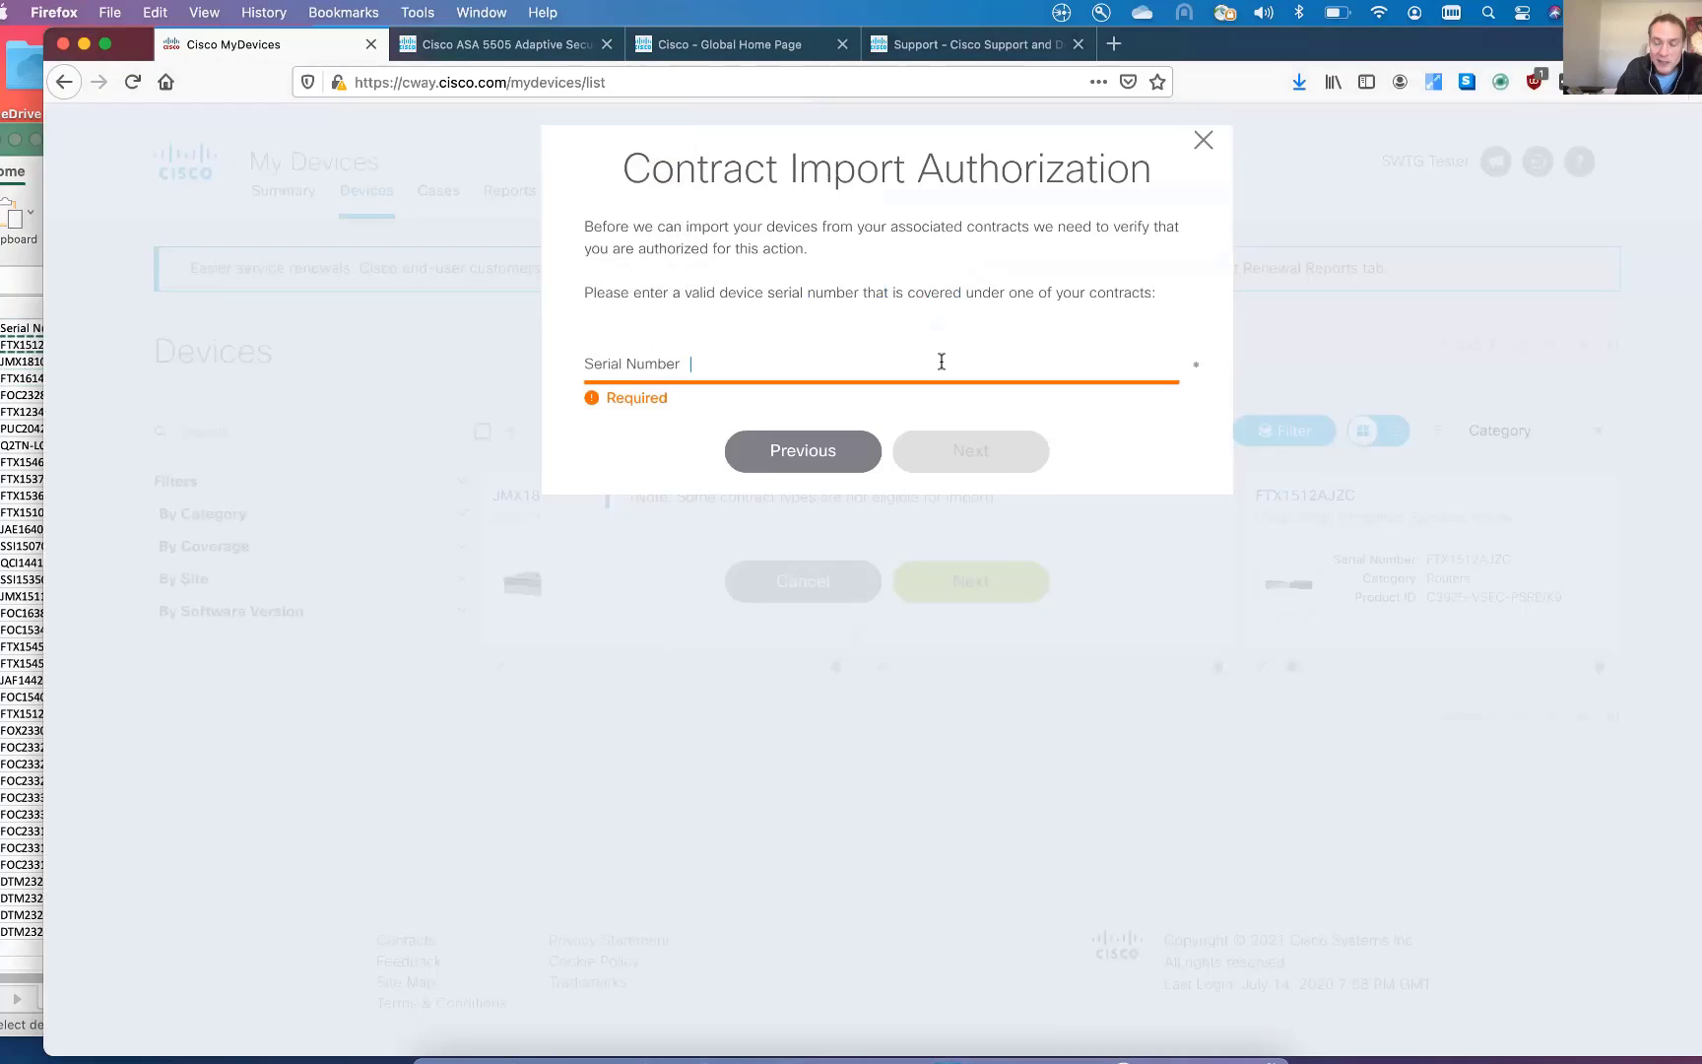
{"action": "key", "text": "super+v"}
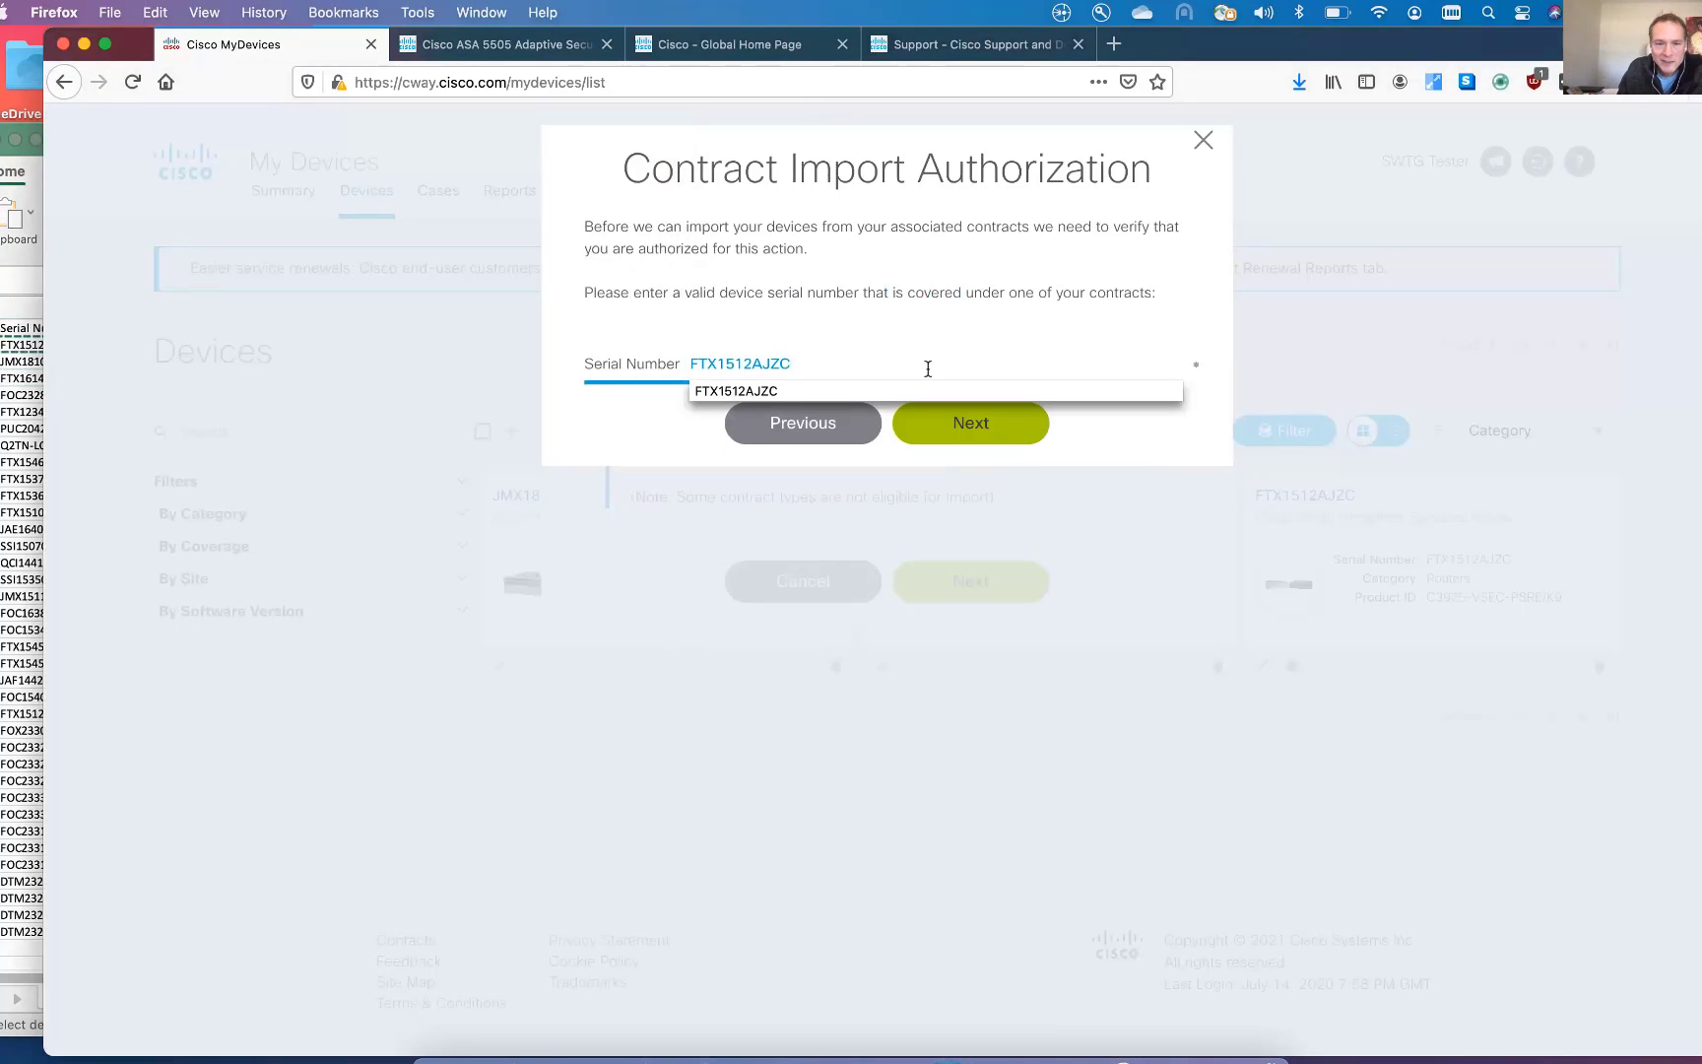
{"action": "left_click", "coordinate": [962, 437]}
{"action": "left_click", "coordinate": [961, 437]}
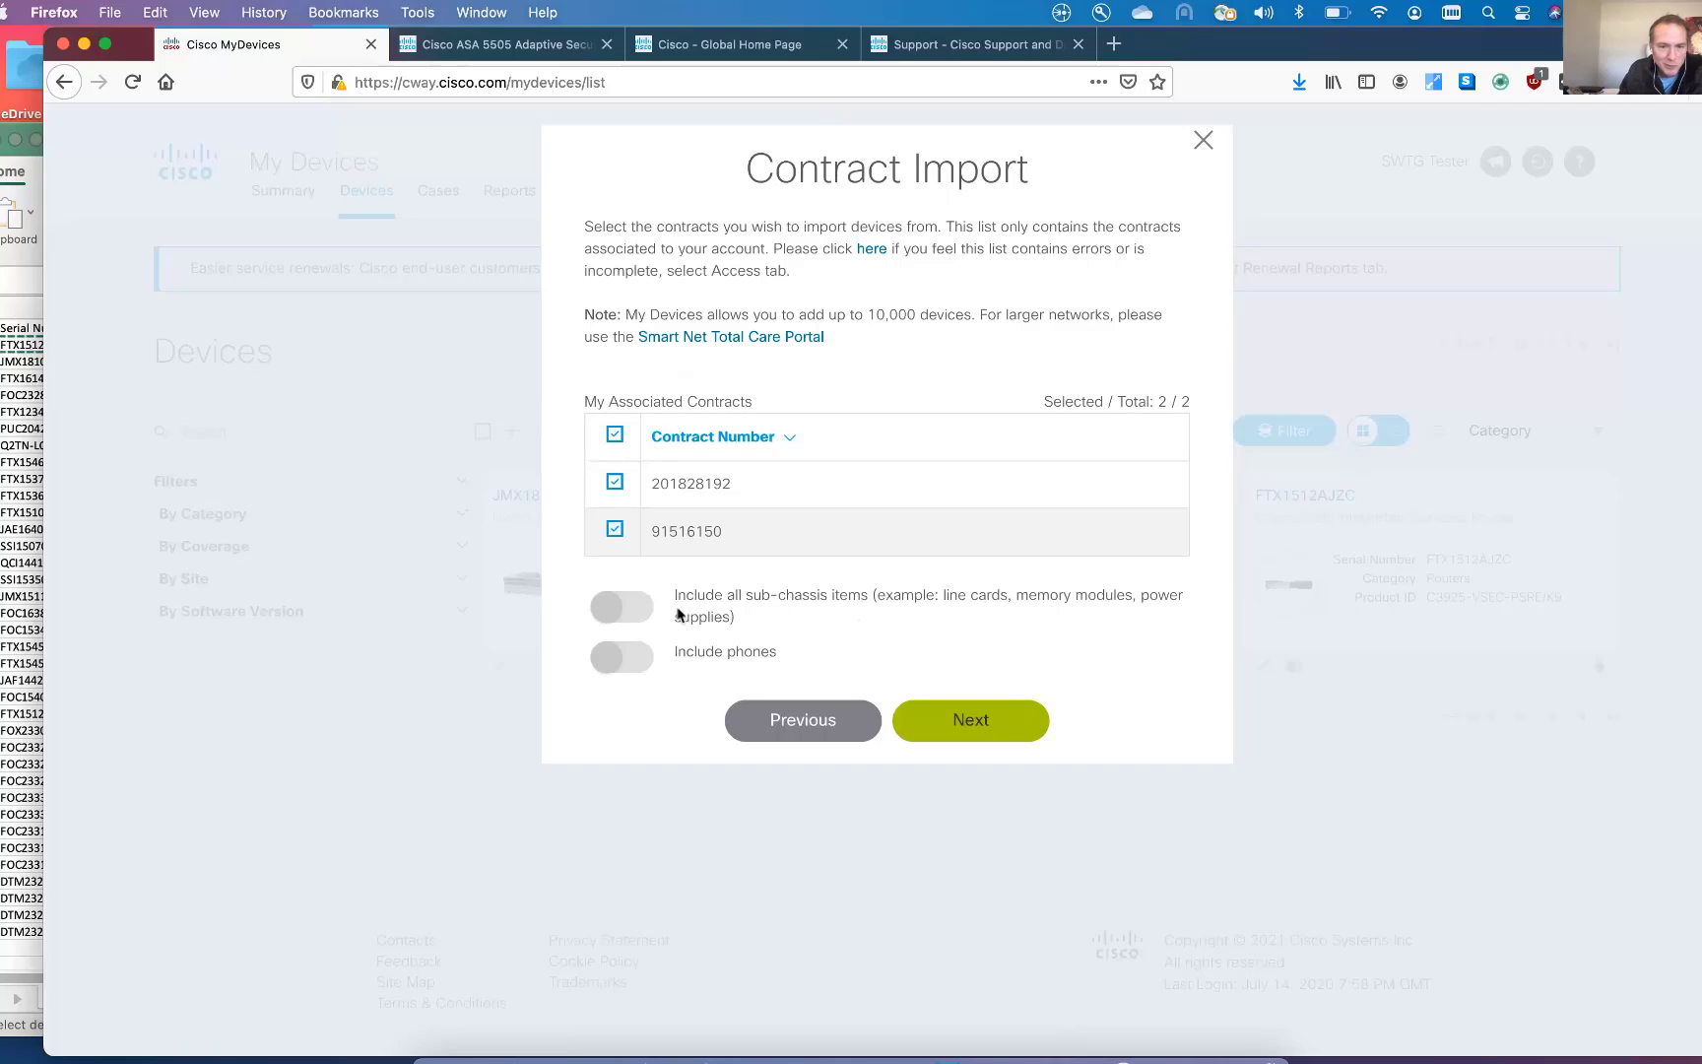
Import the devices from both associated contracts, including all sub-chassis items and phones, and accept the terms and conditions.
{"action": "left_click", "coordinate": [630, 606]}
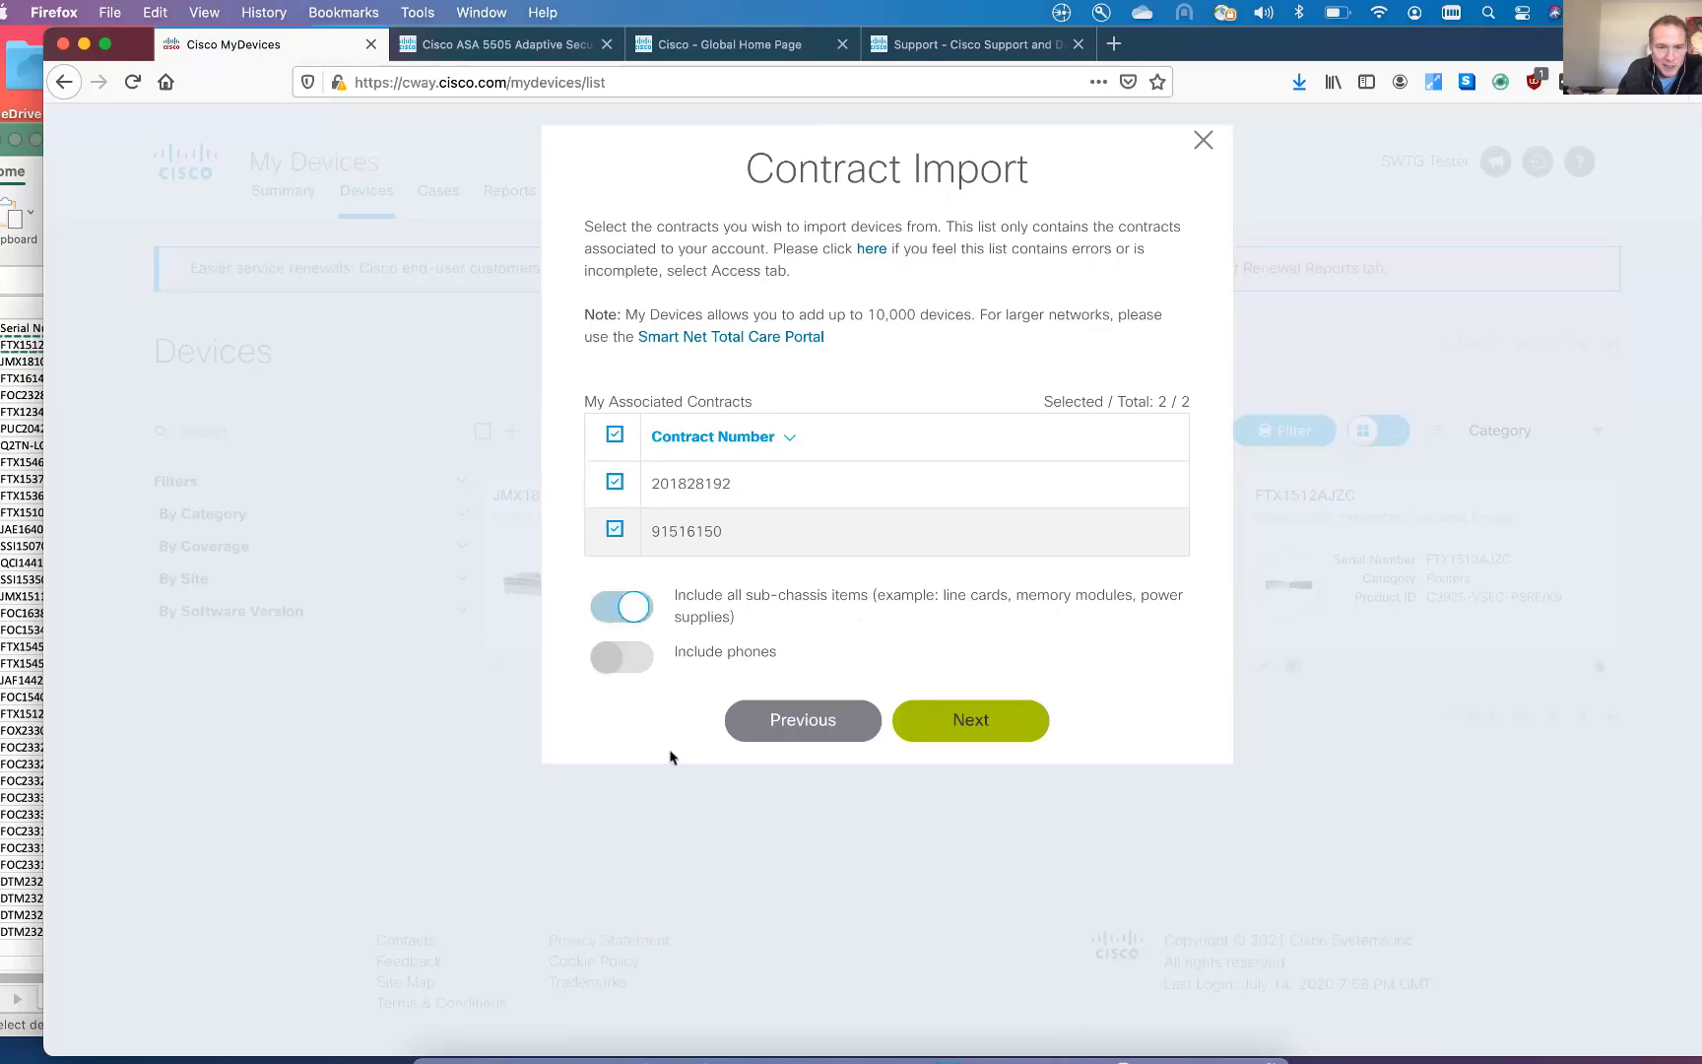
{"action": "left_click", "coordinate": [639, 669]}
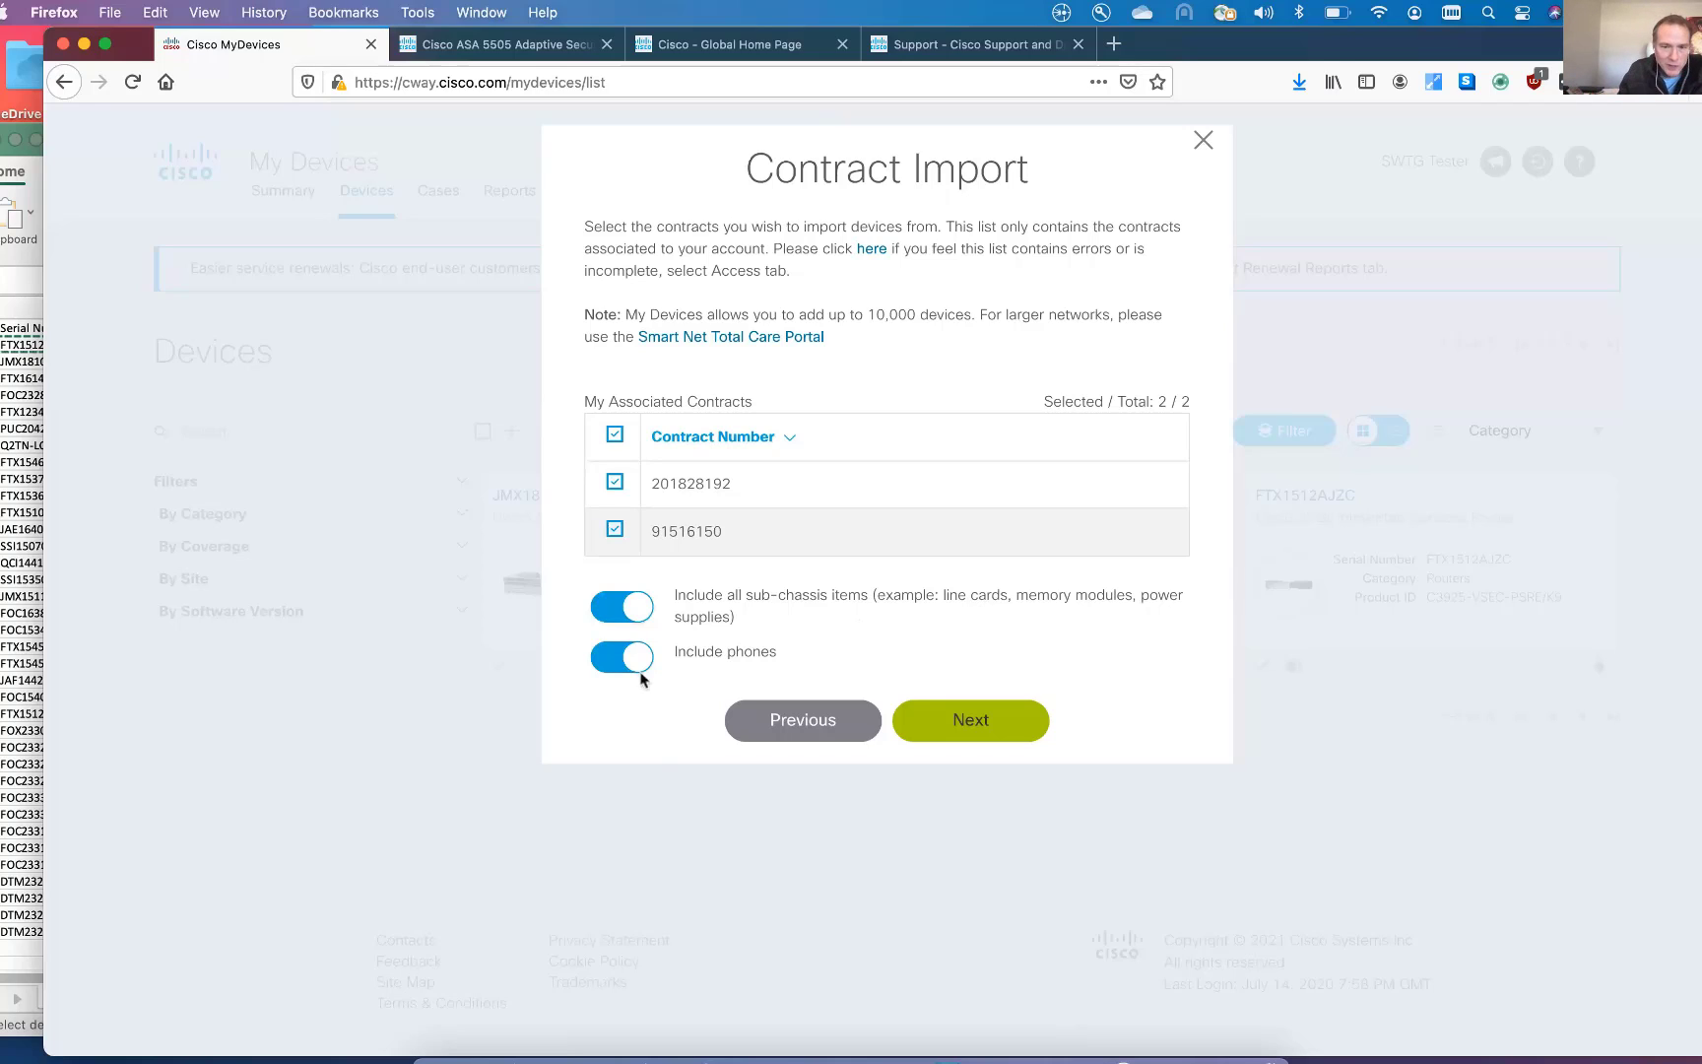
{"action": "left_click", "coordinate": [947, 719]}
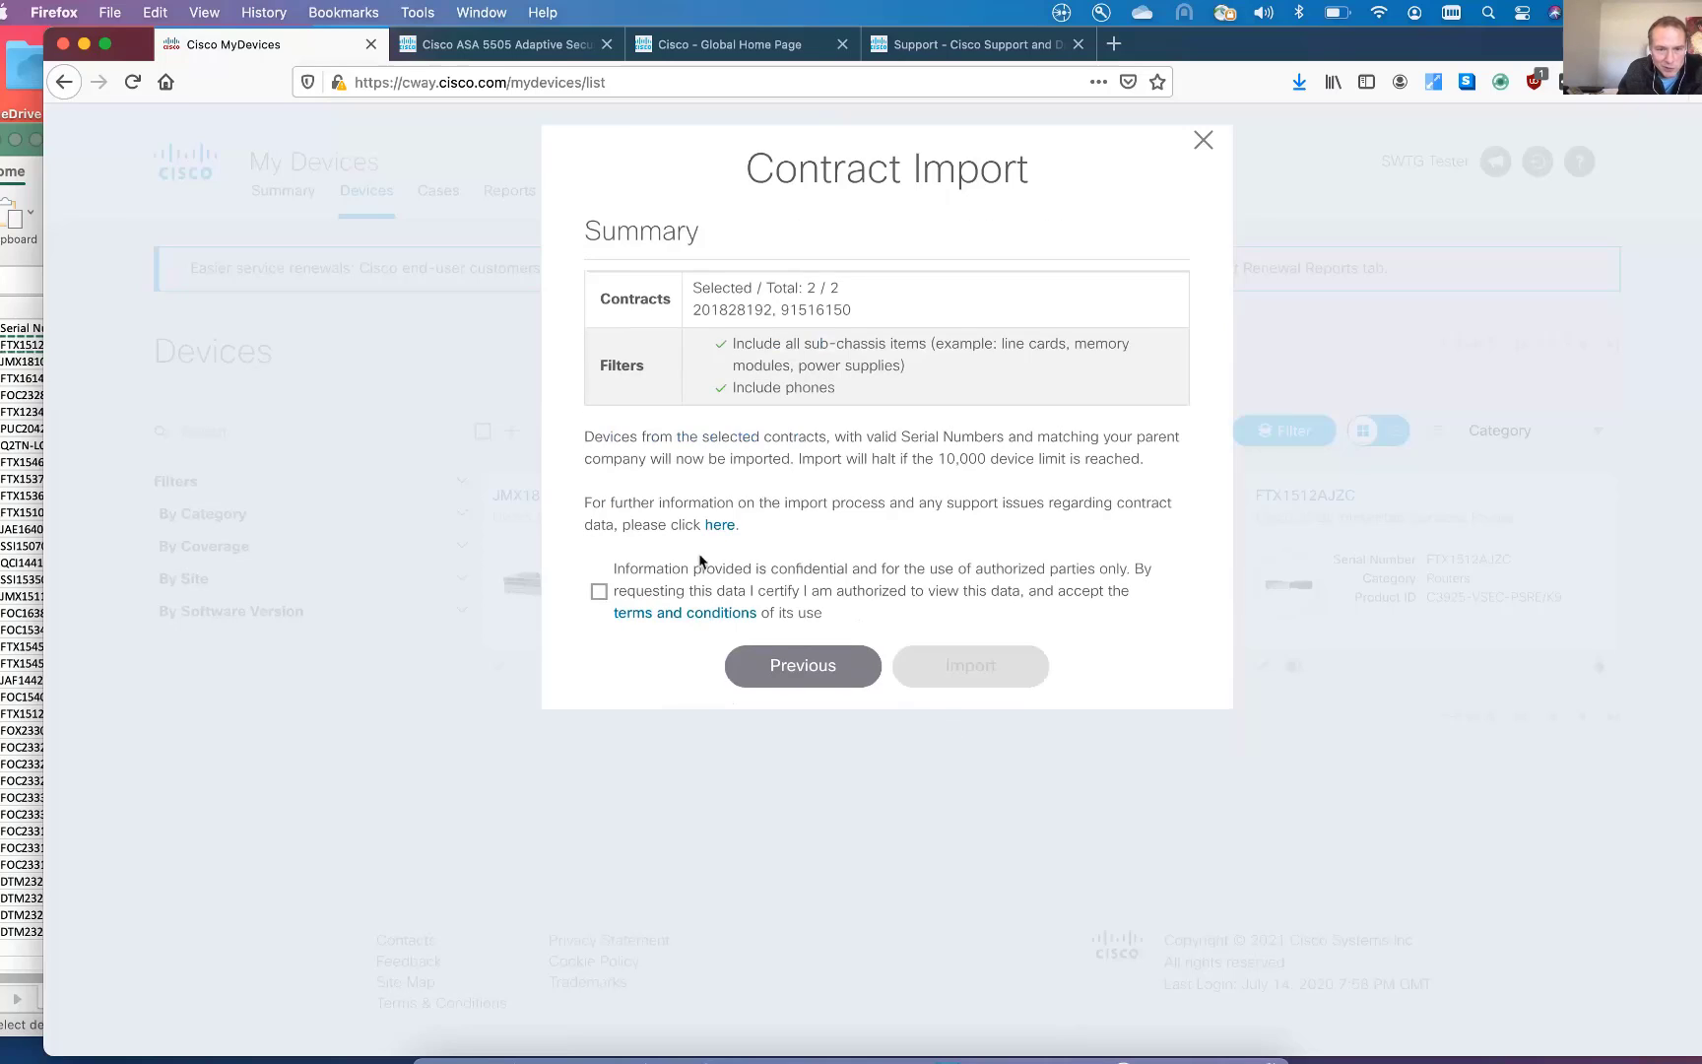
{"action": "left_click", "coordinate": [597, 594]}
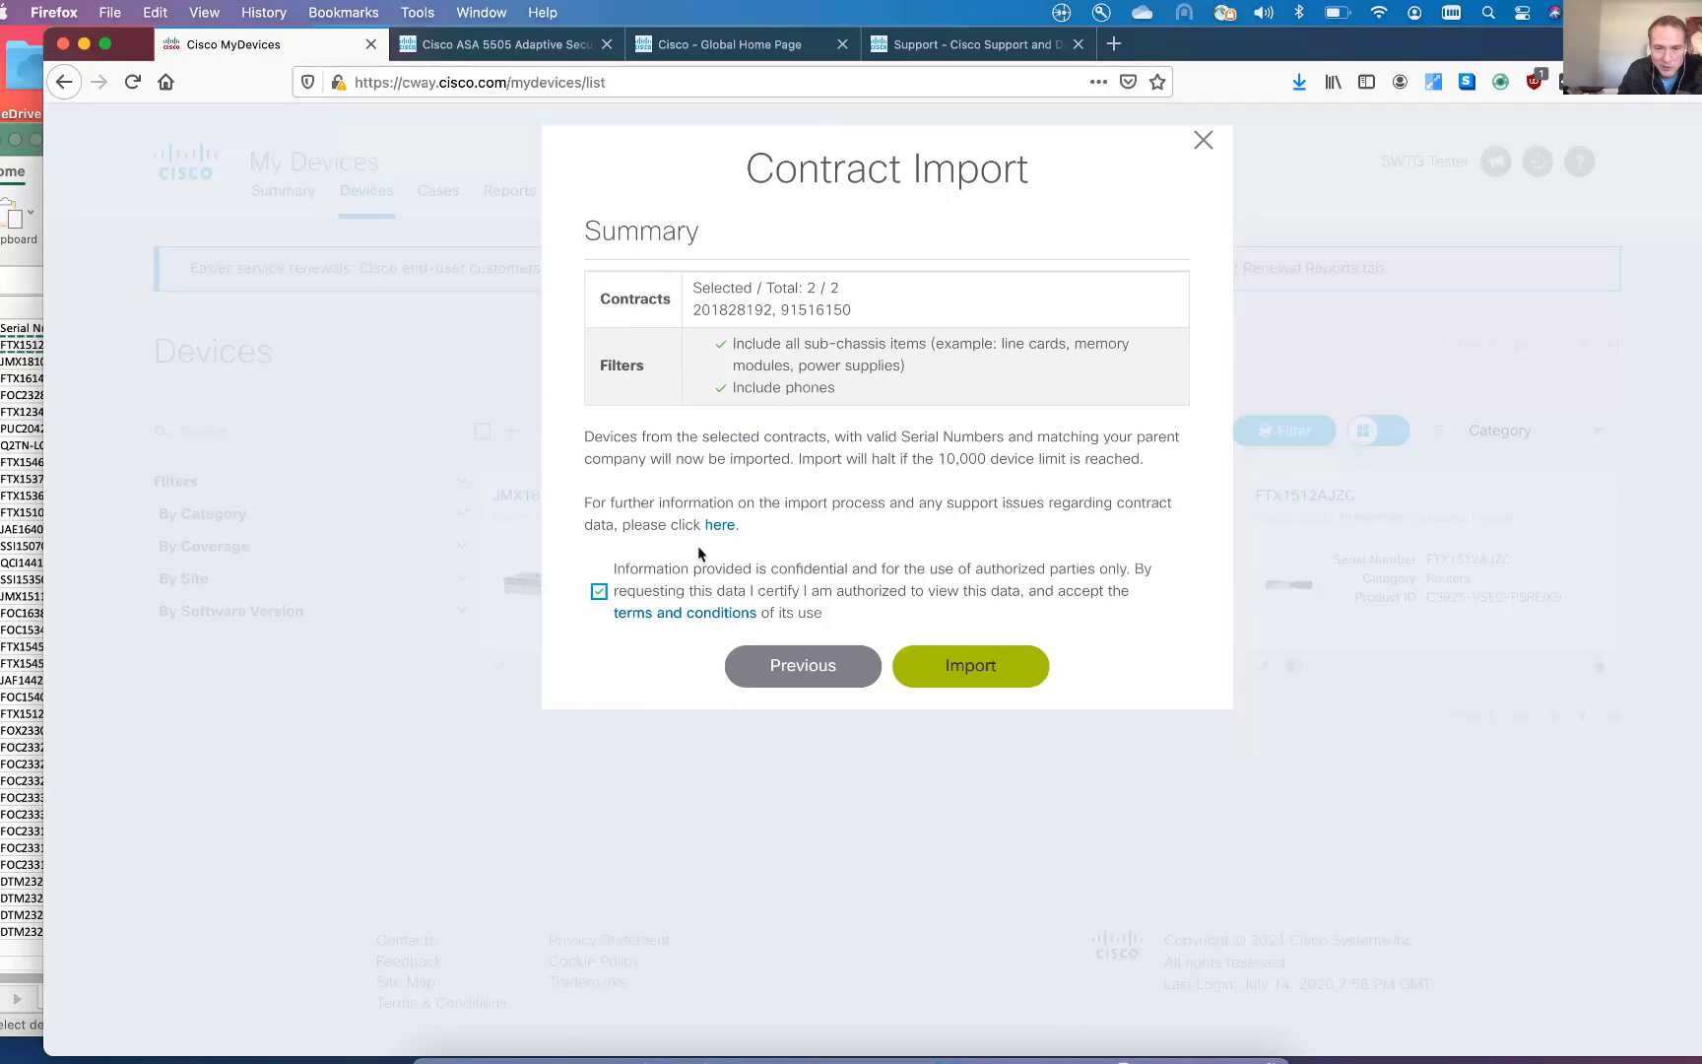
{"action": "left_click", "coordinate": [975, 672]}
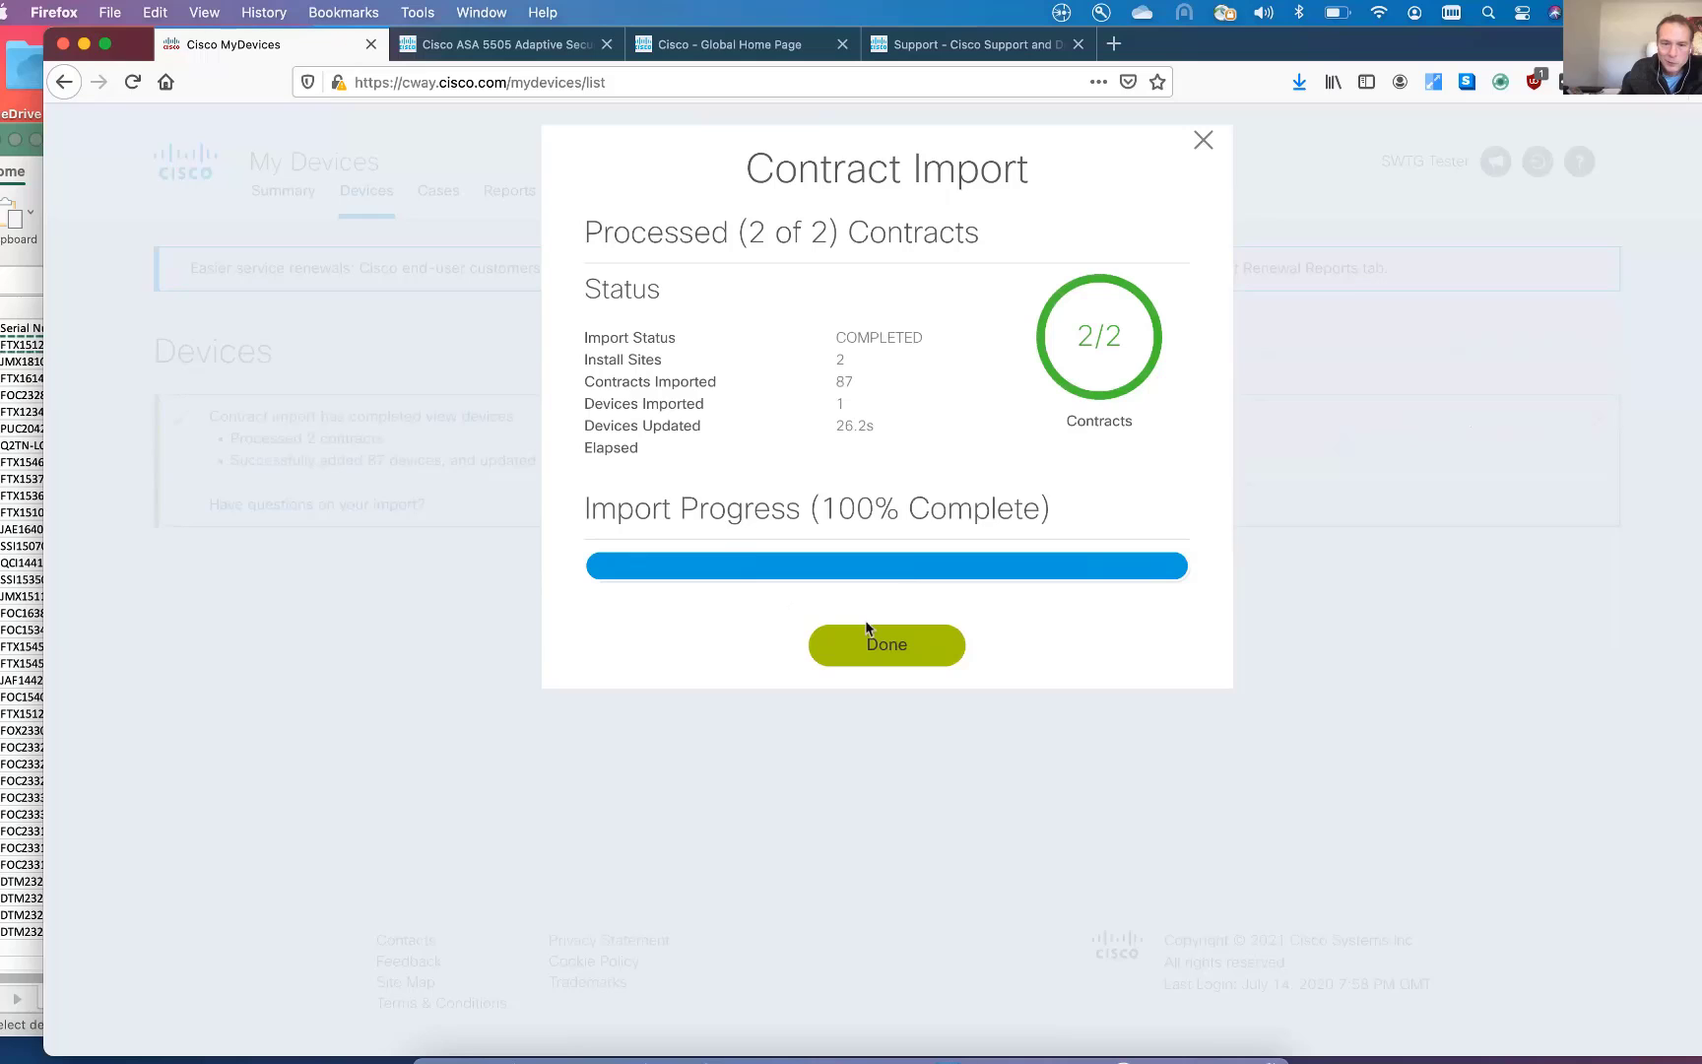
{"action": "left_click", "coordinate": [884, 655]}
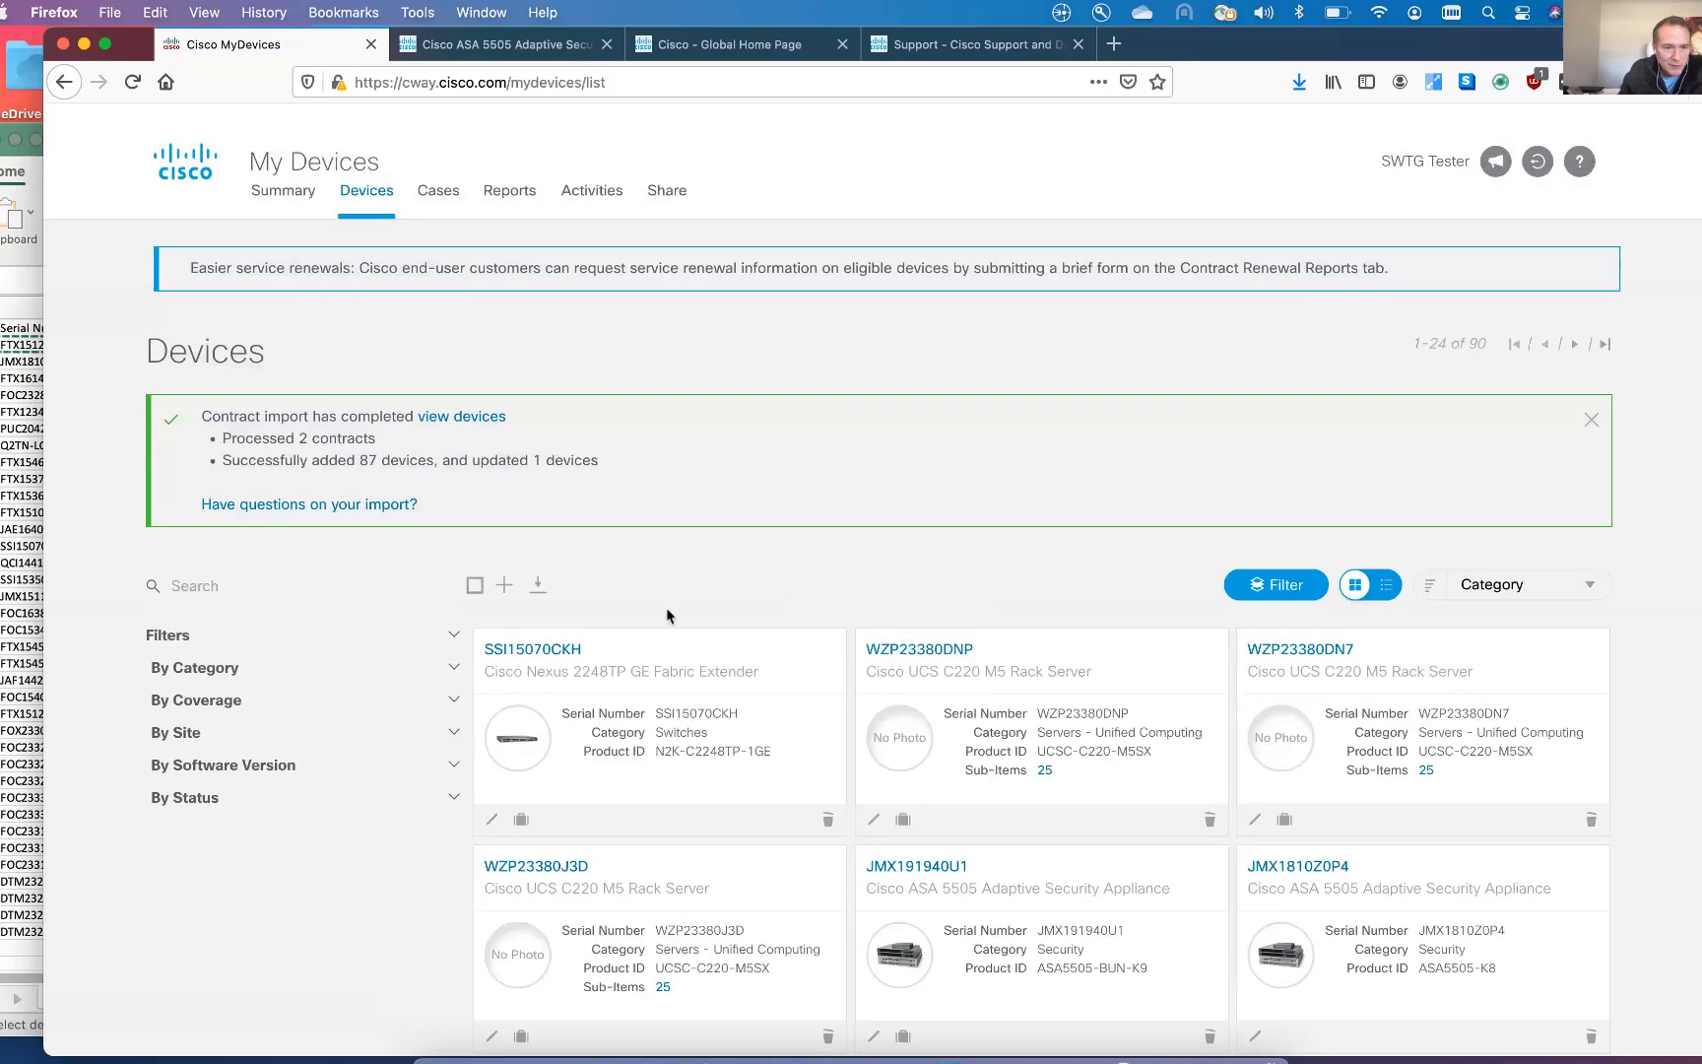
Check the device list filtered by Unassociated Contracts coverage, and switch the coverage filter to the last listed contract.
{"action": "left_click", "coordinate": [224, 701]}
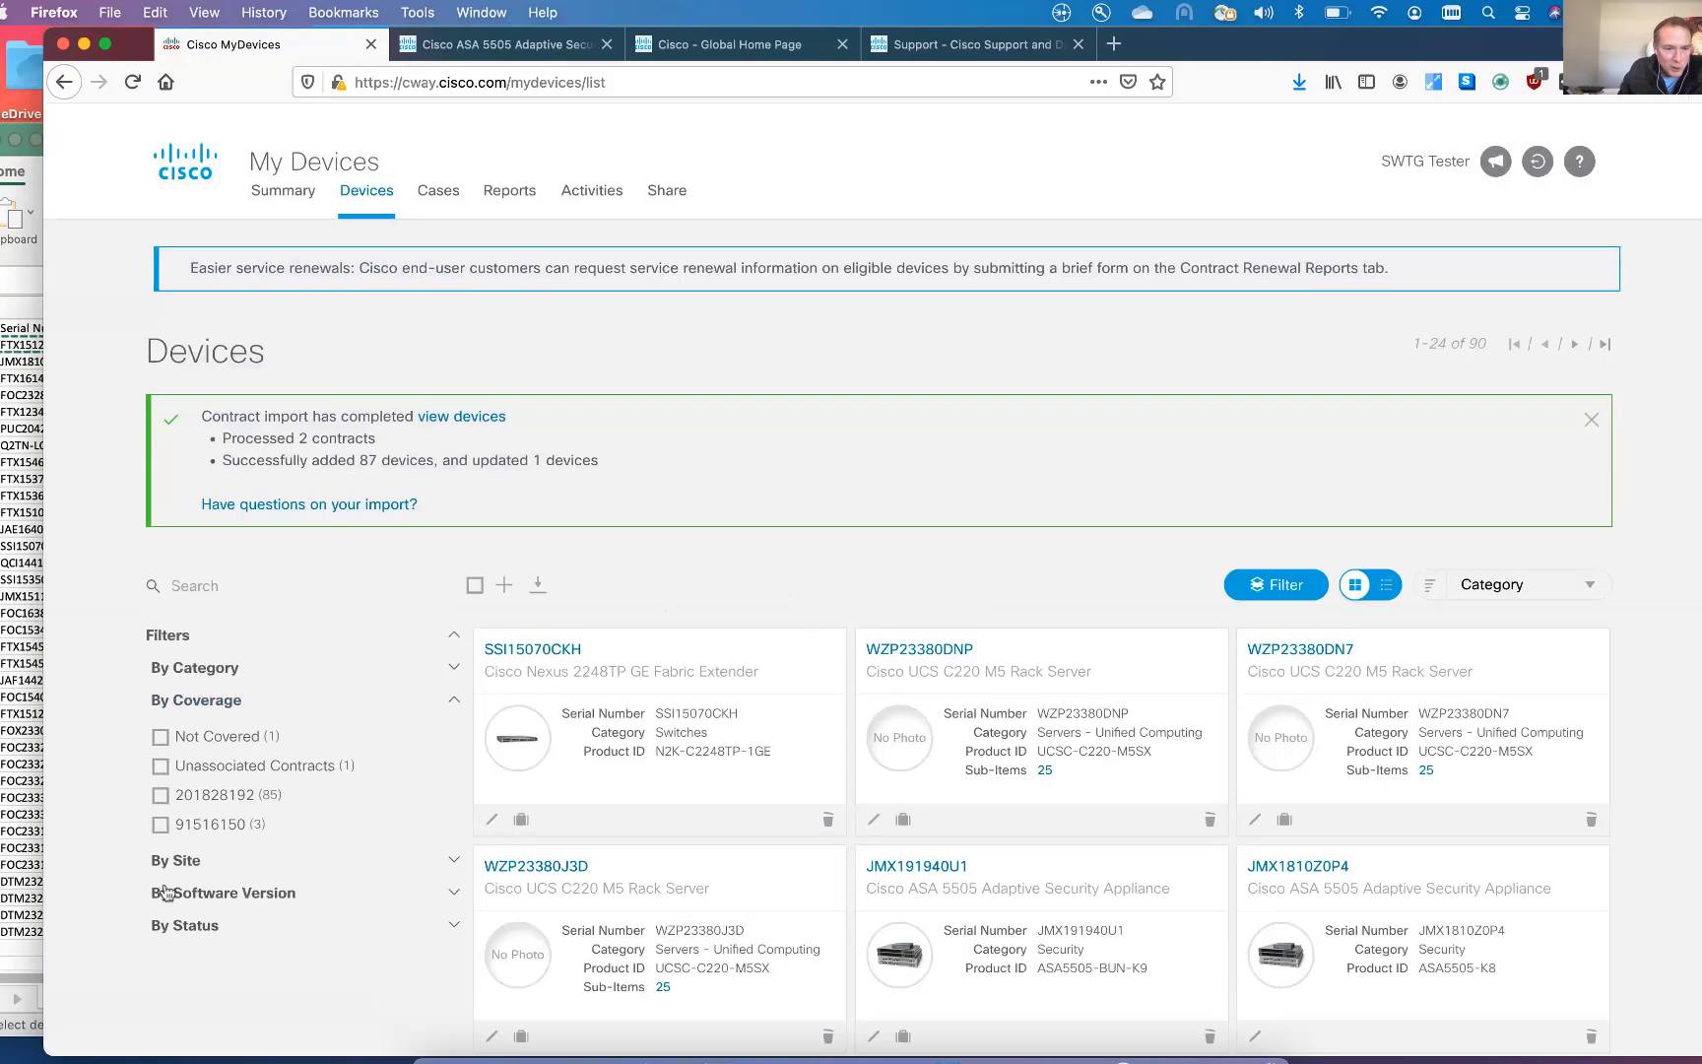
{"action": "left_click", "coordinate": [160, 767]}
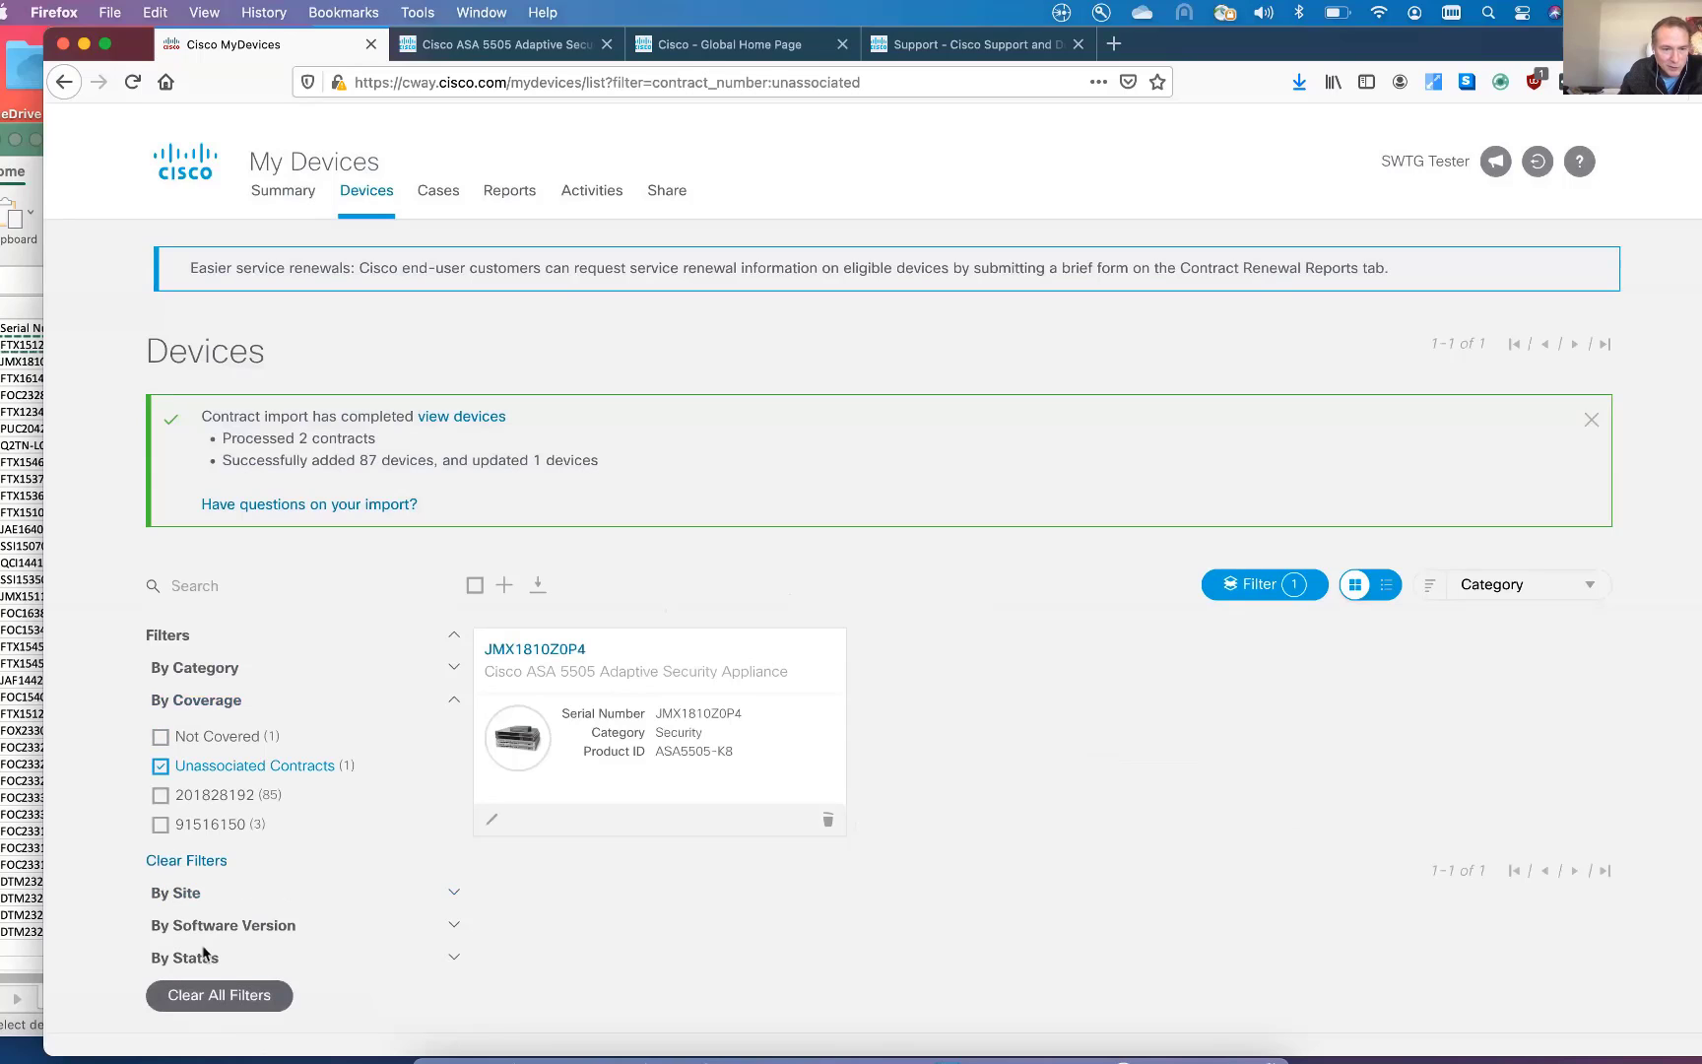
{"action": "left_click", "coordinate": [162, 767]}
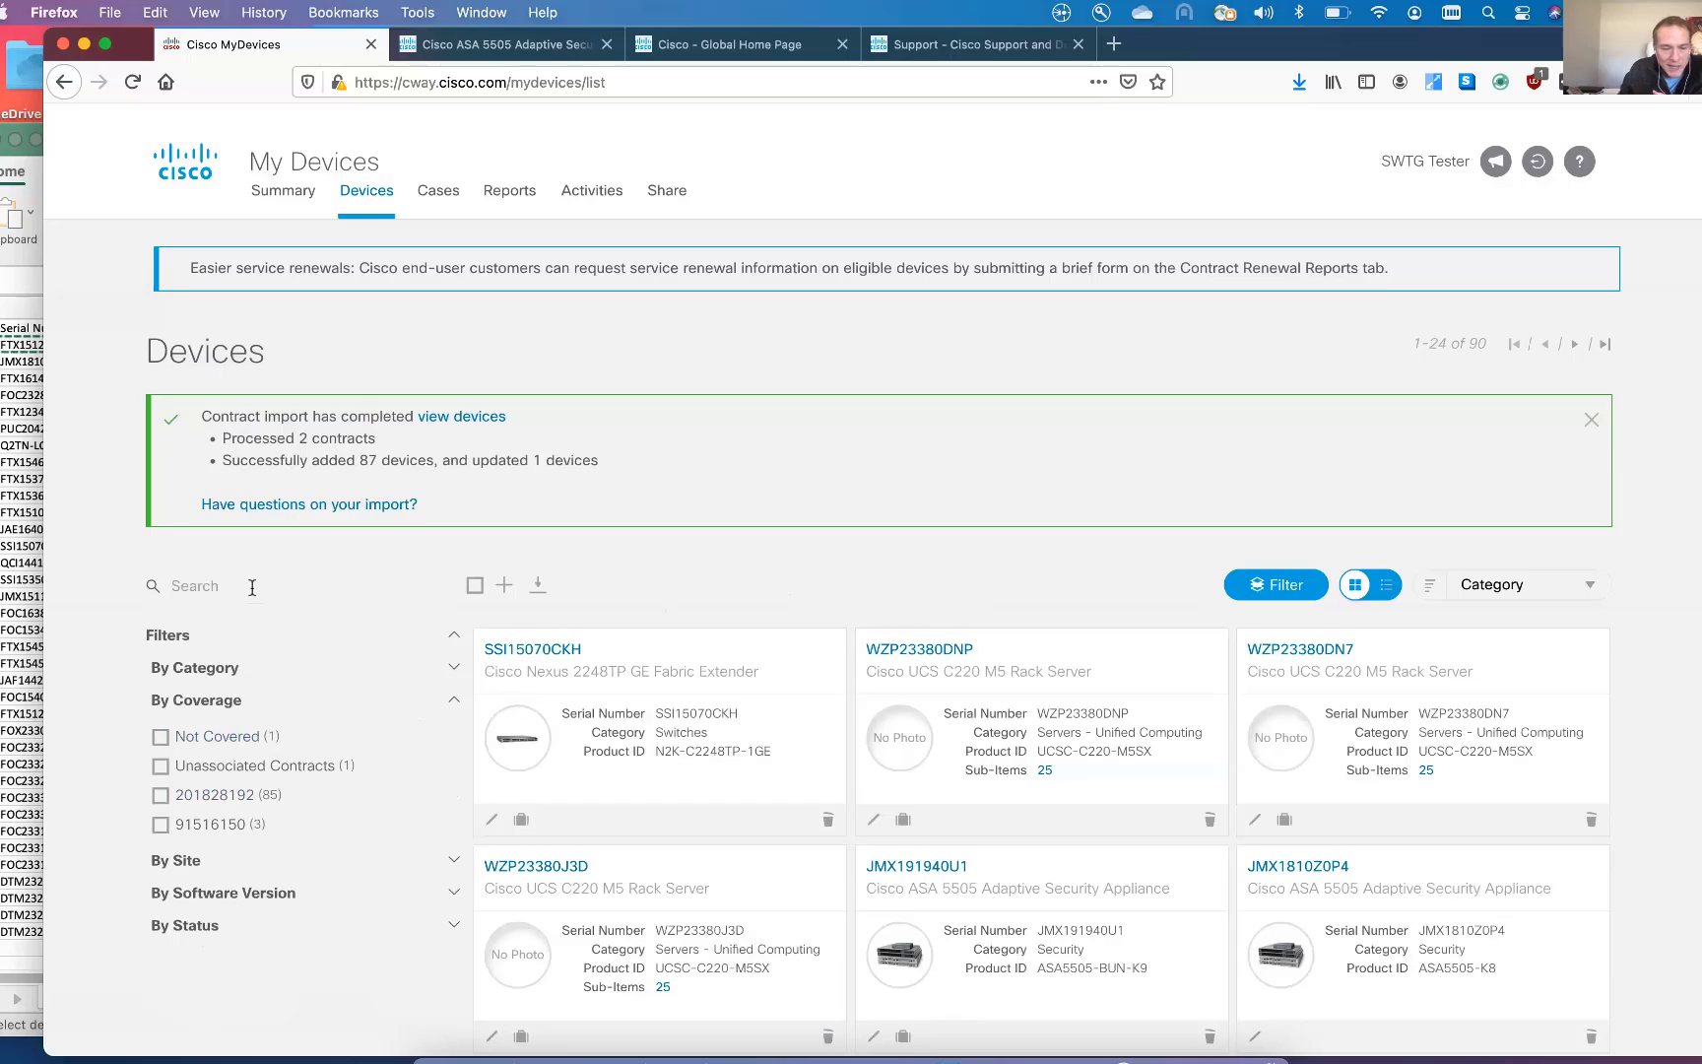
{"action": "left_click", "coordinate": [160, 826]}
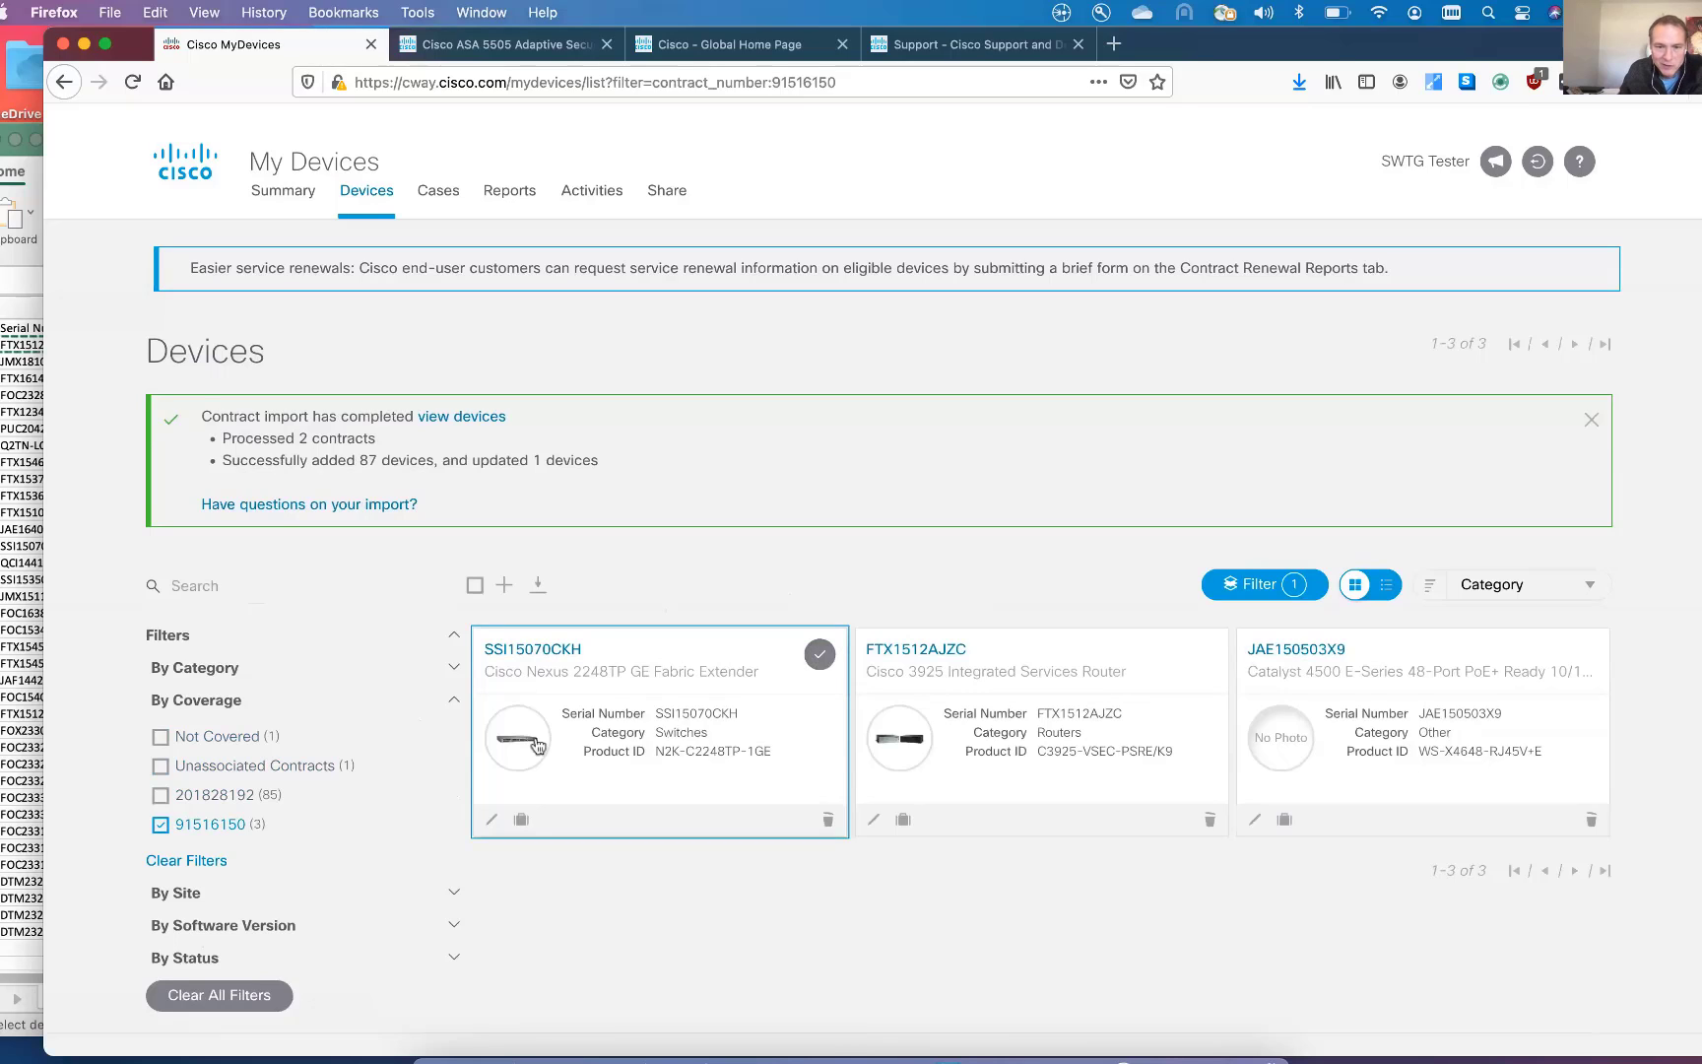
Try to add the tag "apple" to all three filtered devices at once, and clear the device selection.
{"action": "left_click", "coordinate": [820, 654]}
{"action": "left_click", "coordinate": [1197, 655]}
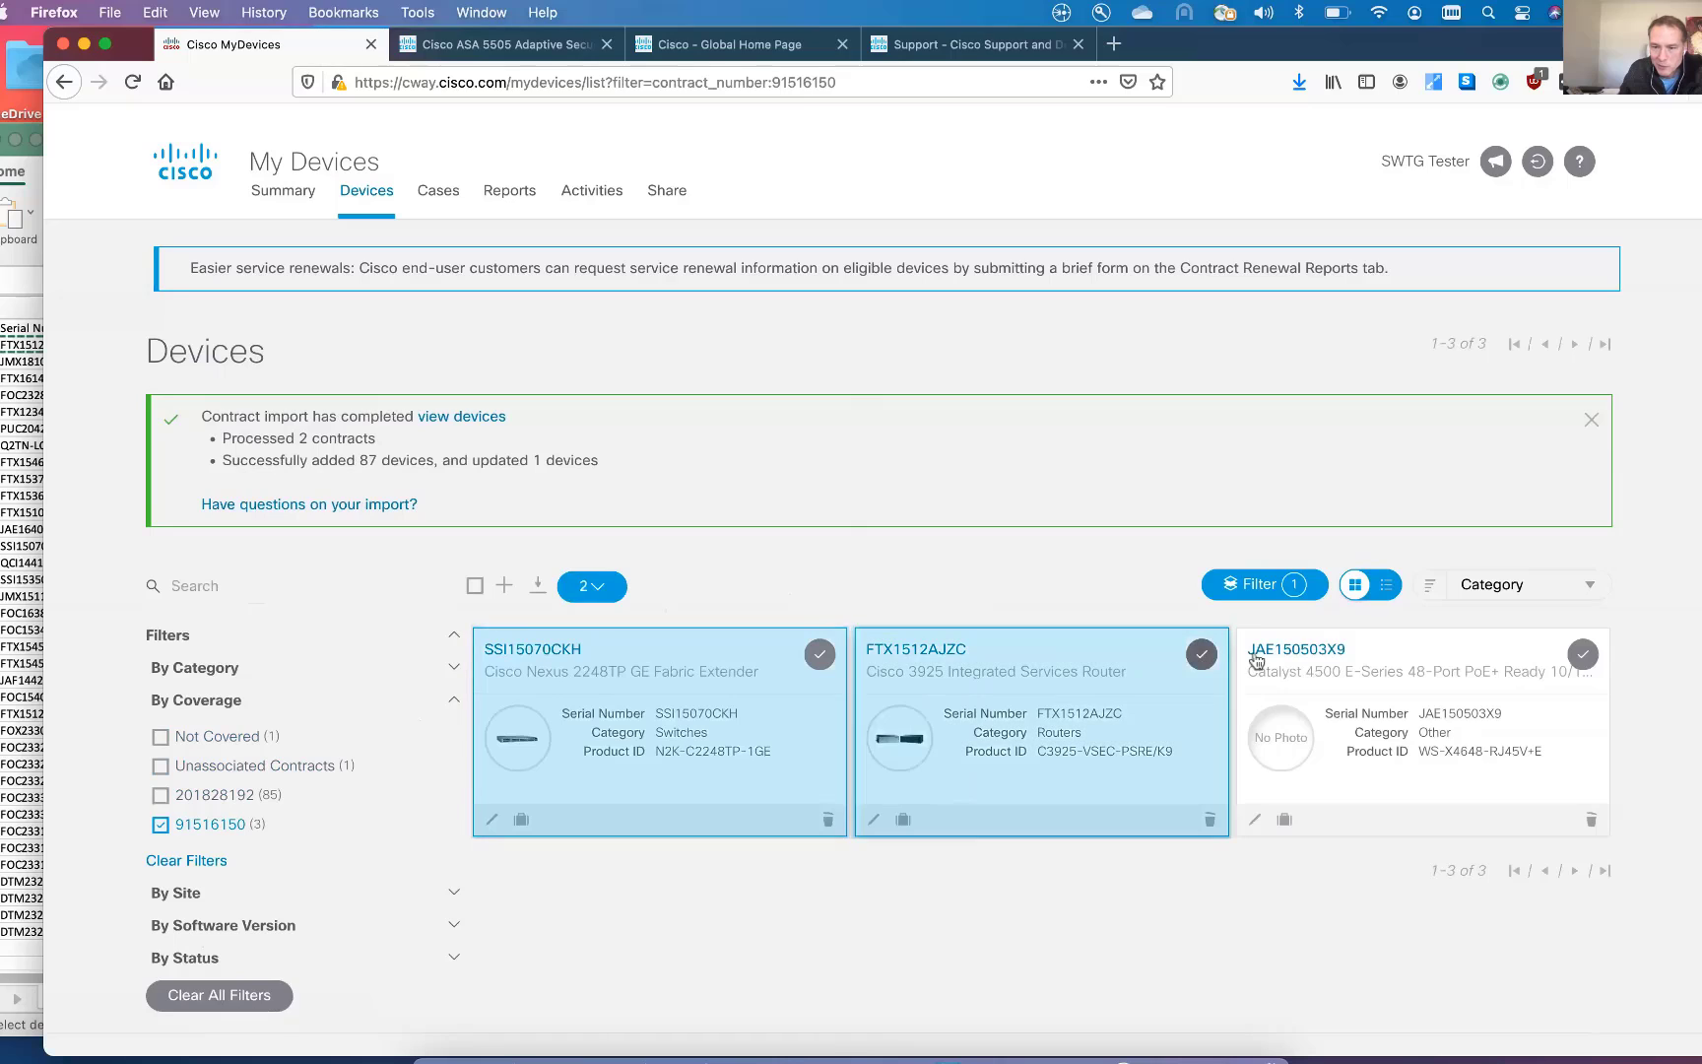
{"action": "left_click", "coordinate": [1581, 654]}
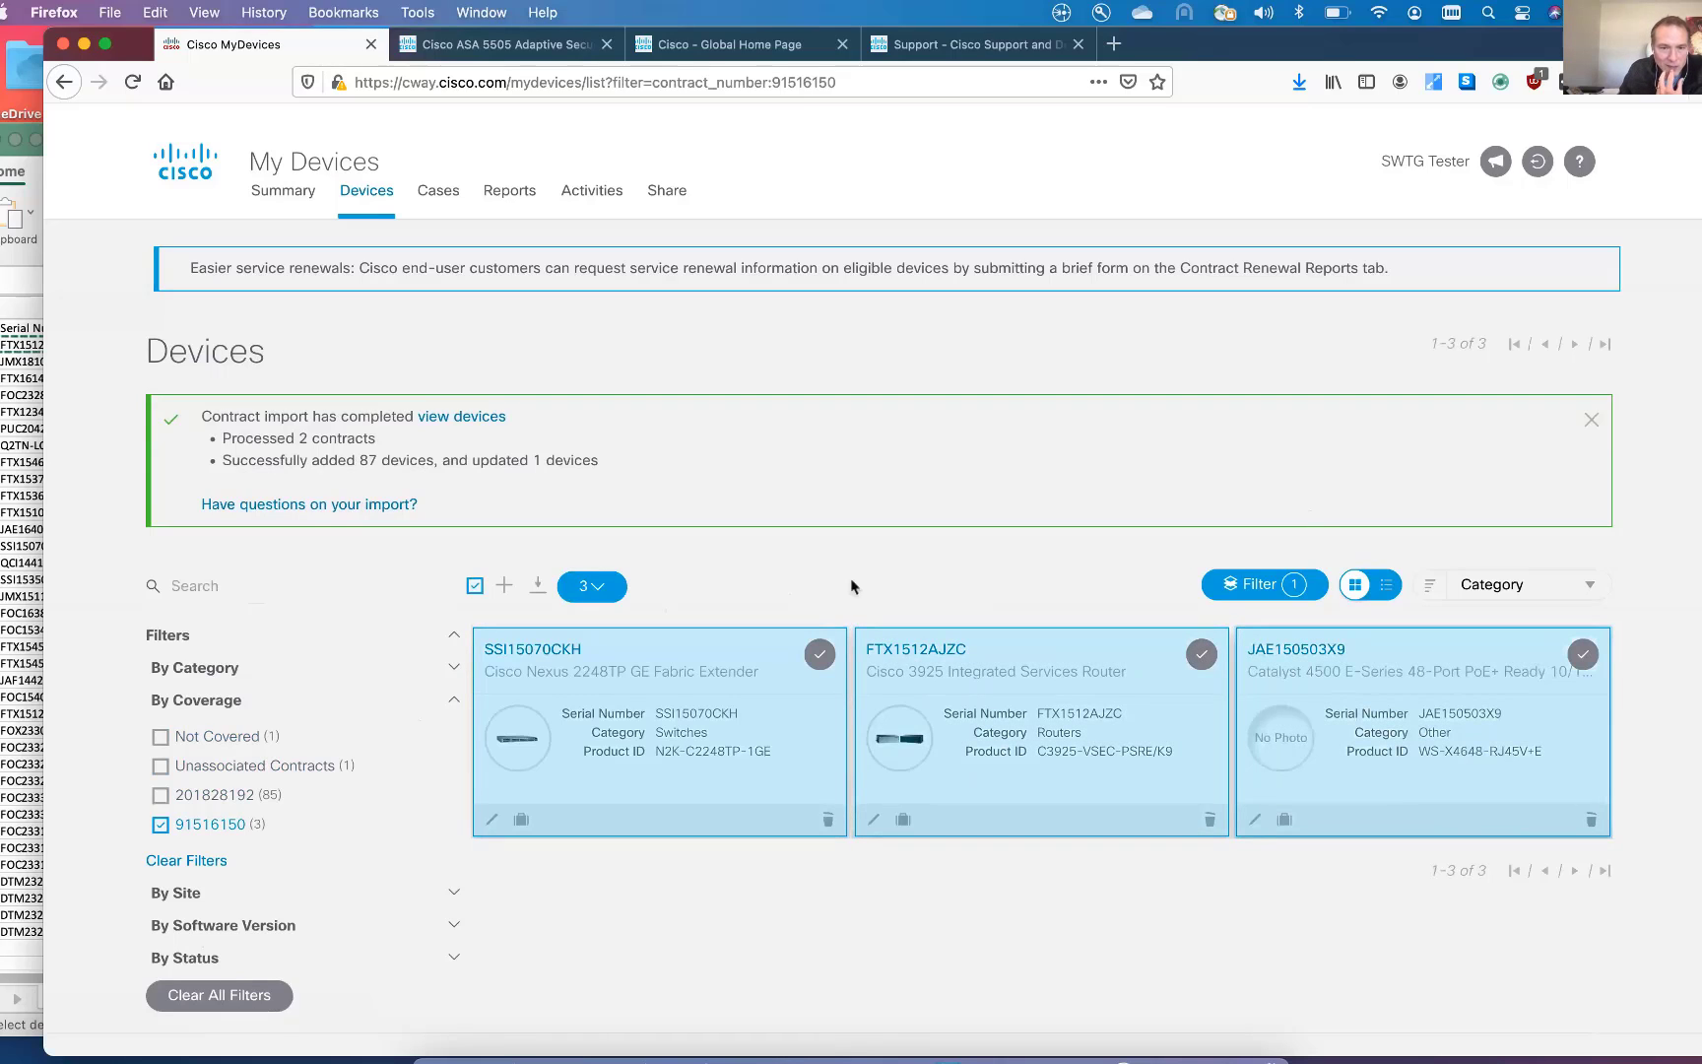
{"action": "left_click", "coordinate": [621, 591]}
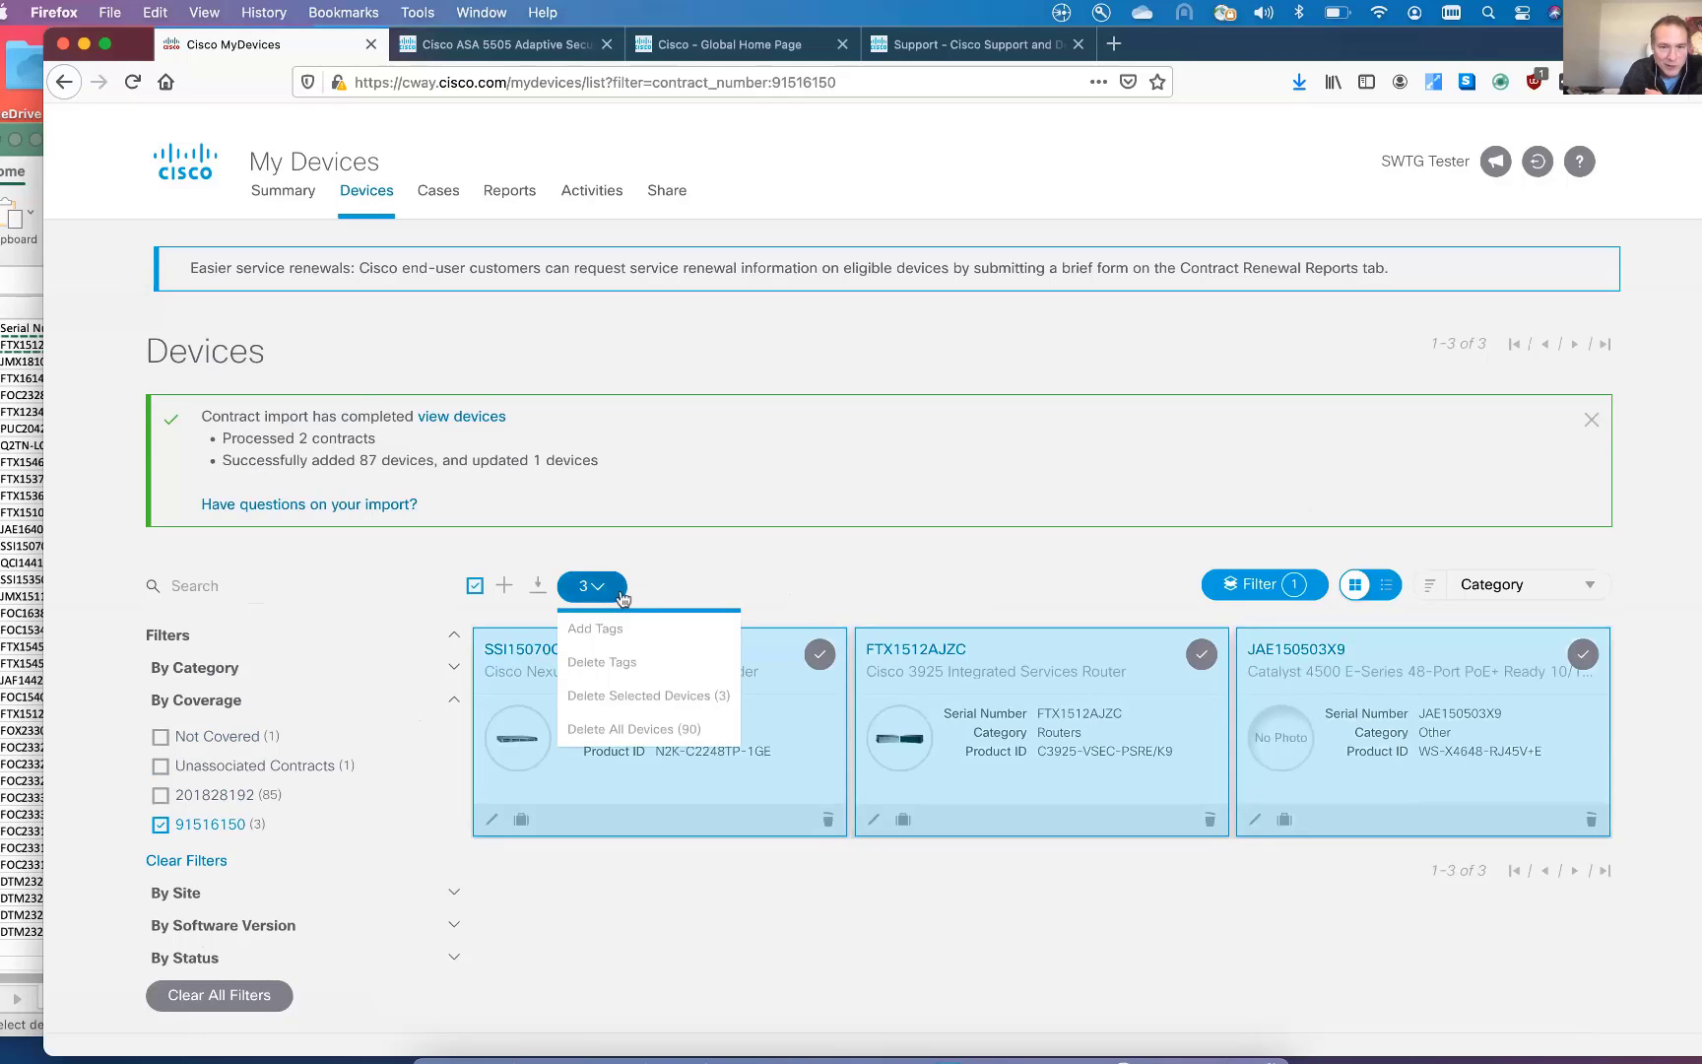
{"action": "left_click", "coordinate": [597, 629]}
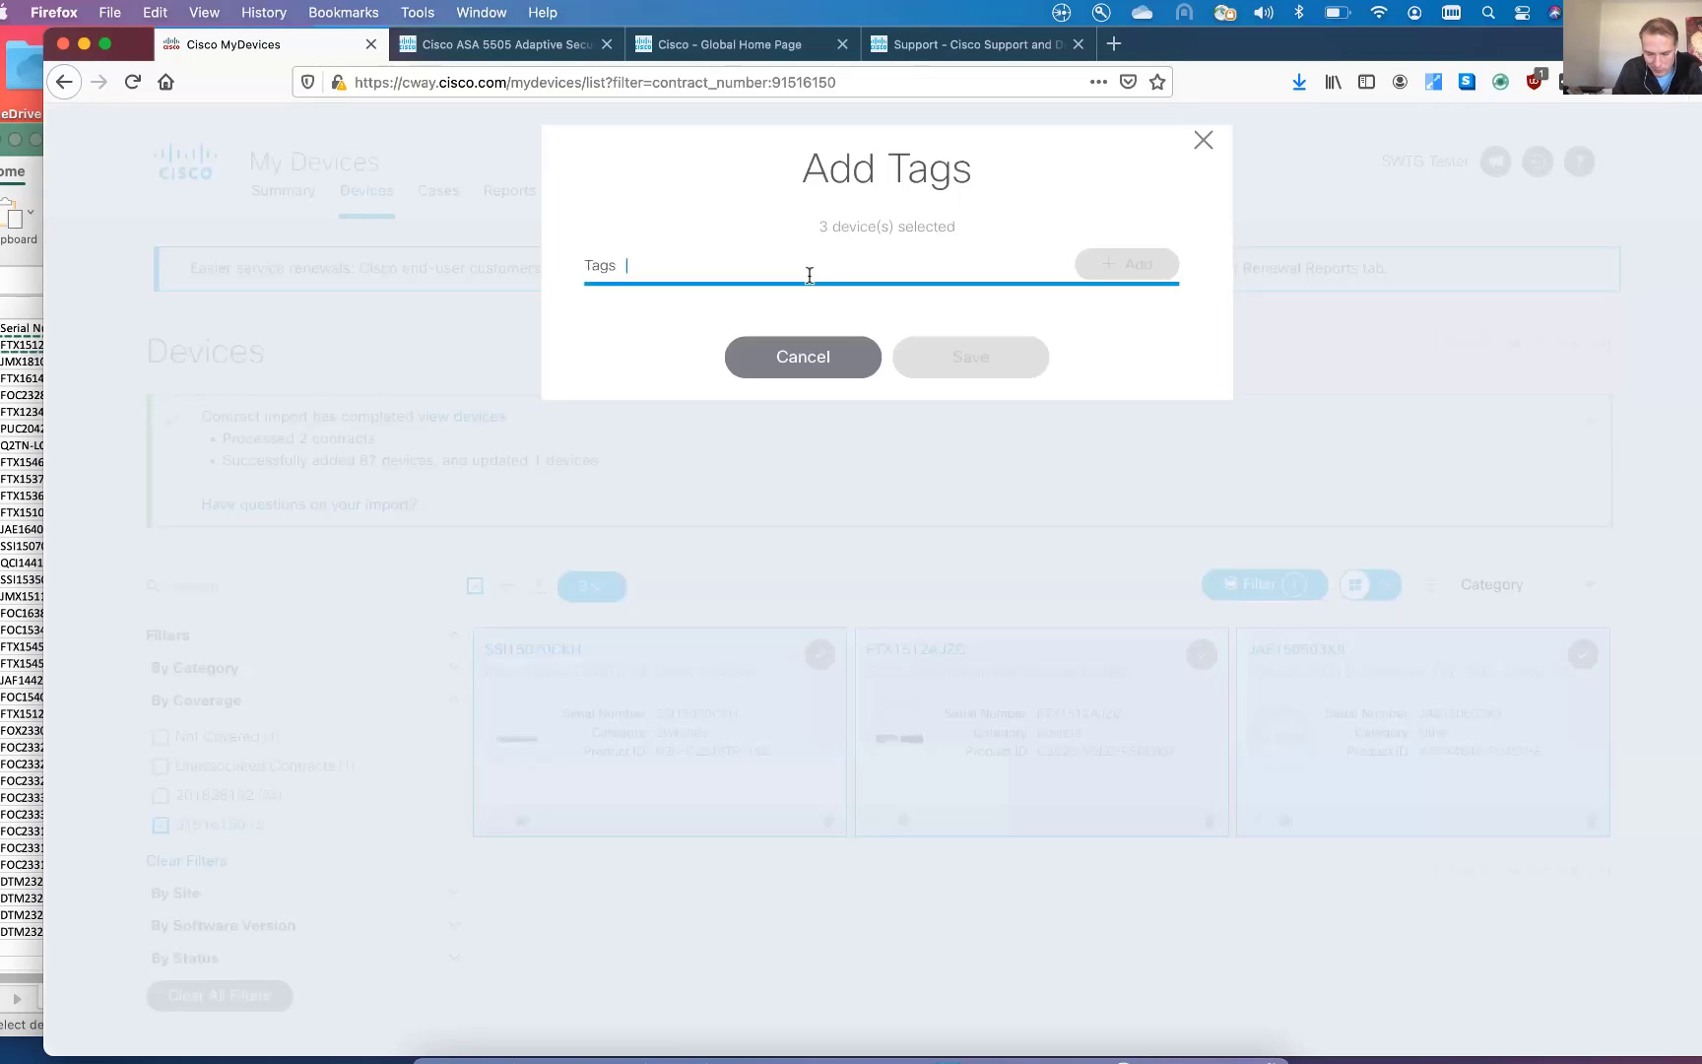
{"action": "type", "text": "apple"}
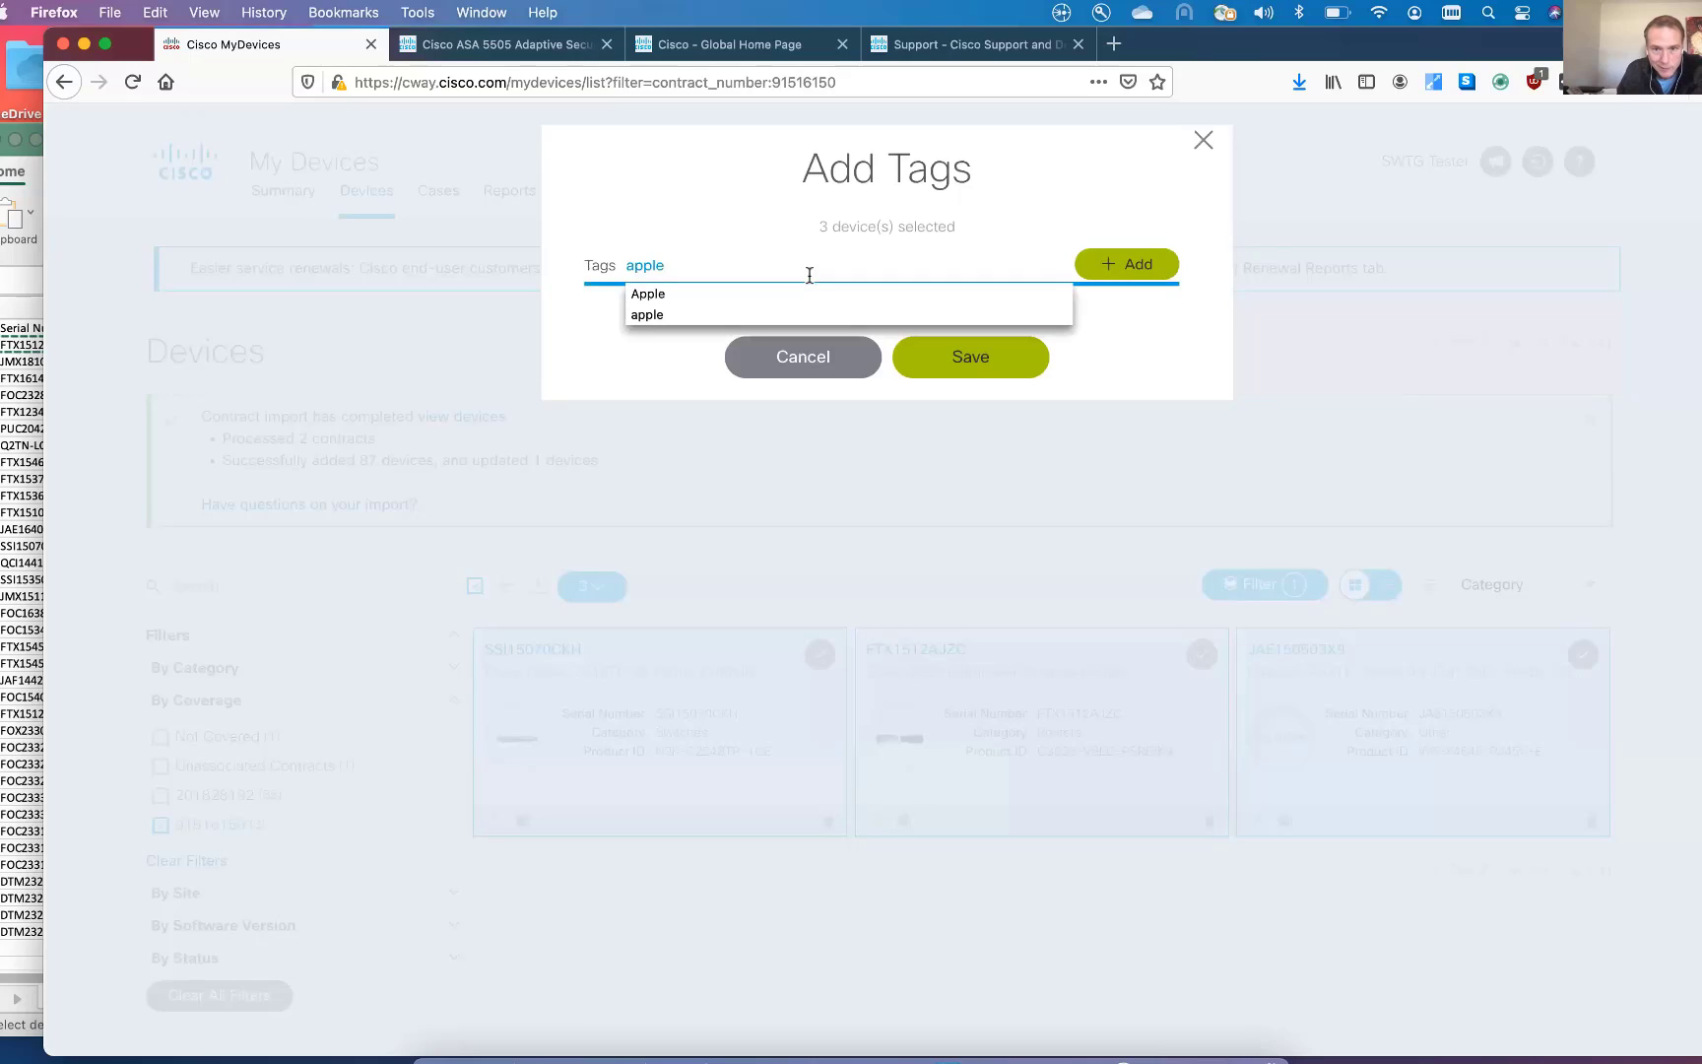
{"action": "left_click", "coordinate": [1085, 268]}
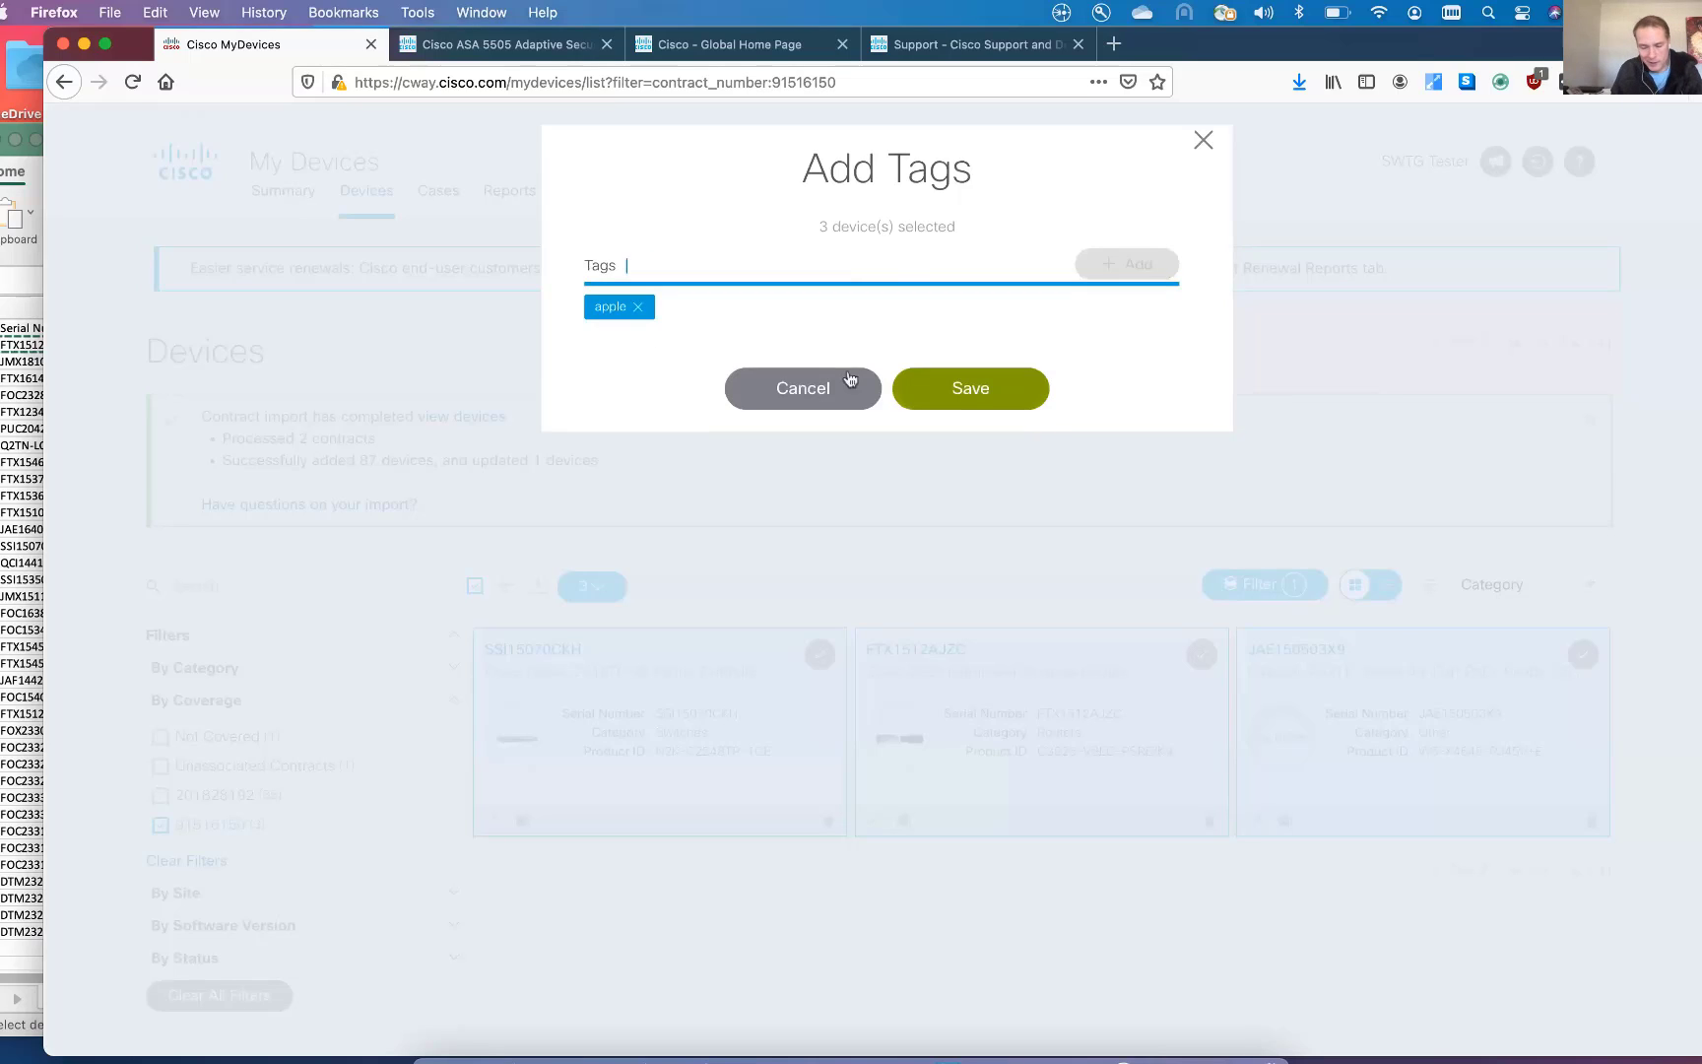
{"action": "left_click", "coordinate": [950, 398]}
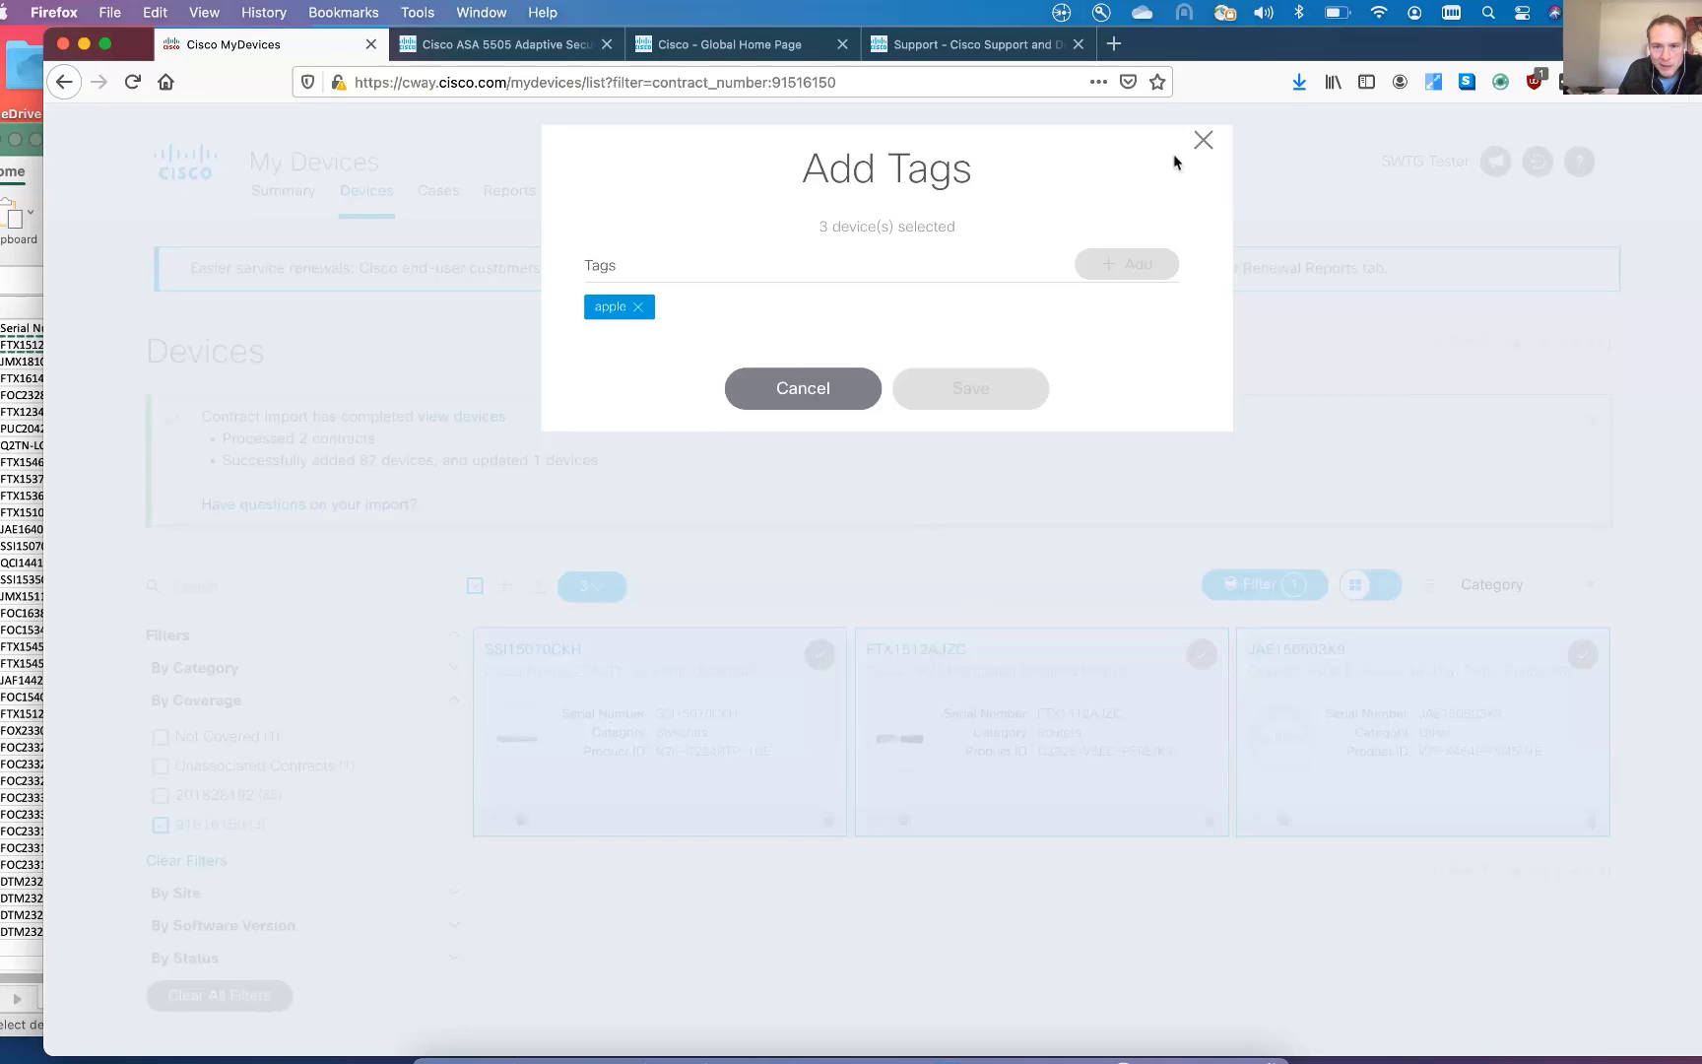
{"action": "left_click", "coordinate": [810, 393]}
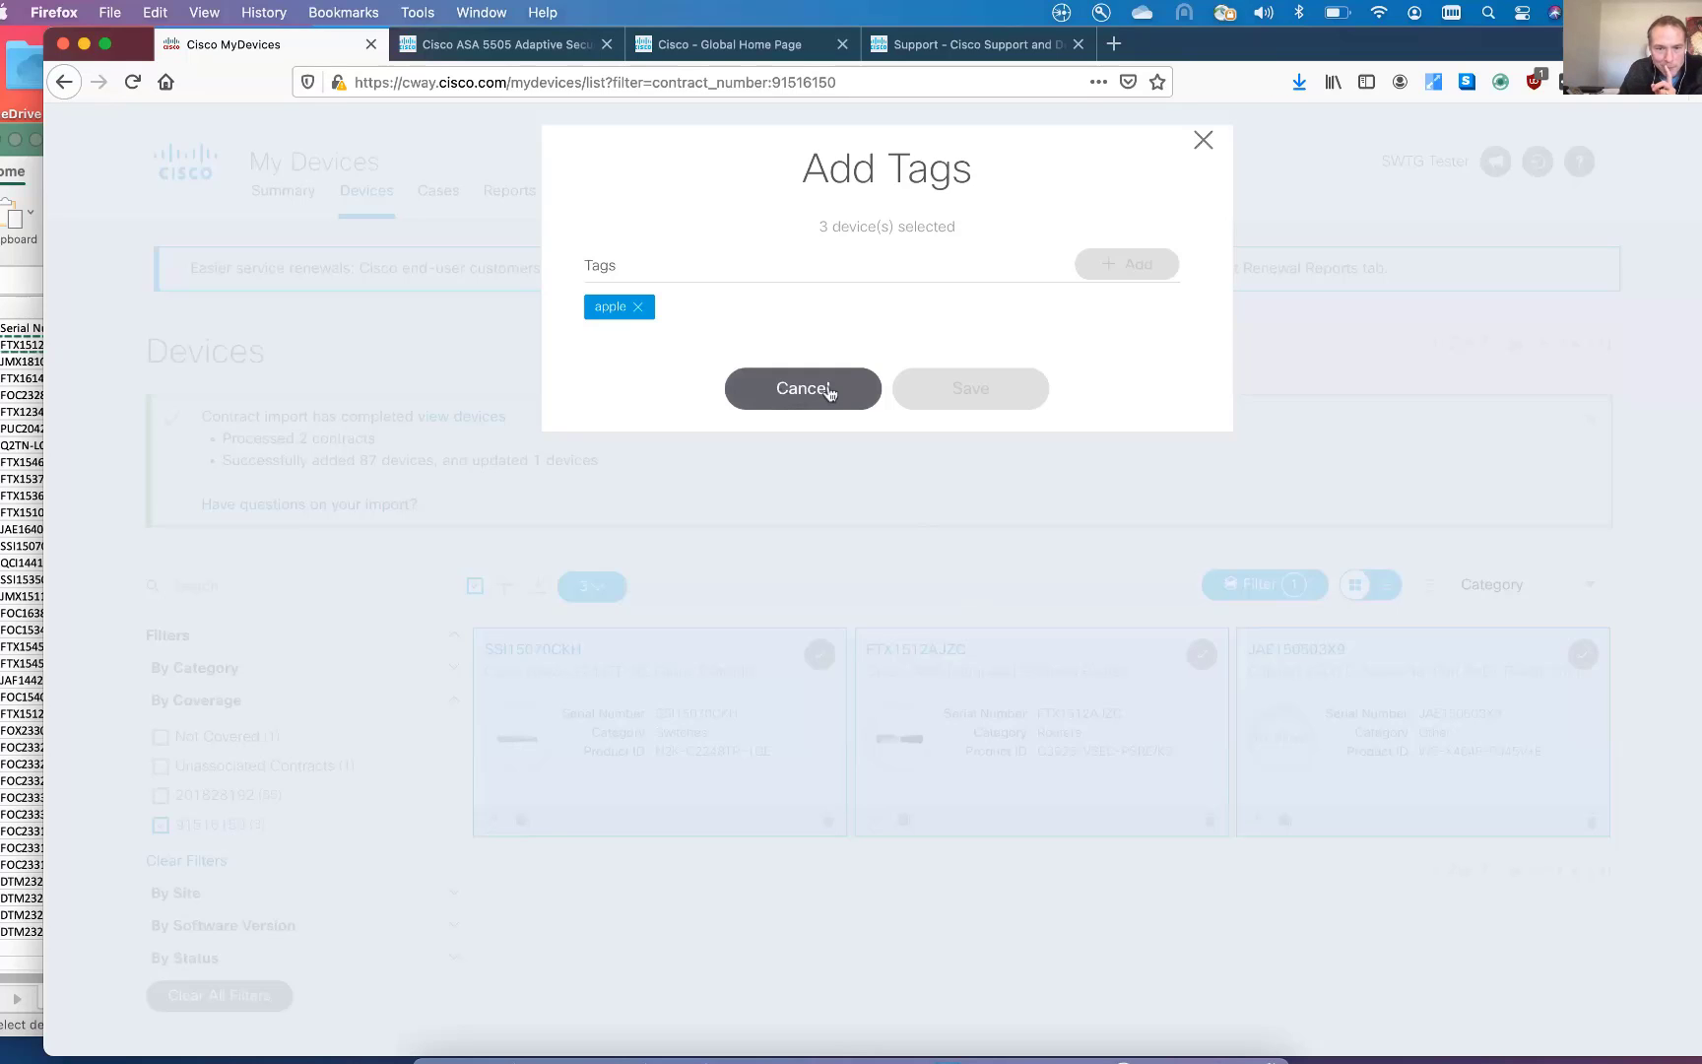
{"action": "left_click", "coordinate": [821, 396]}
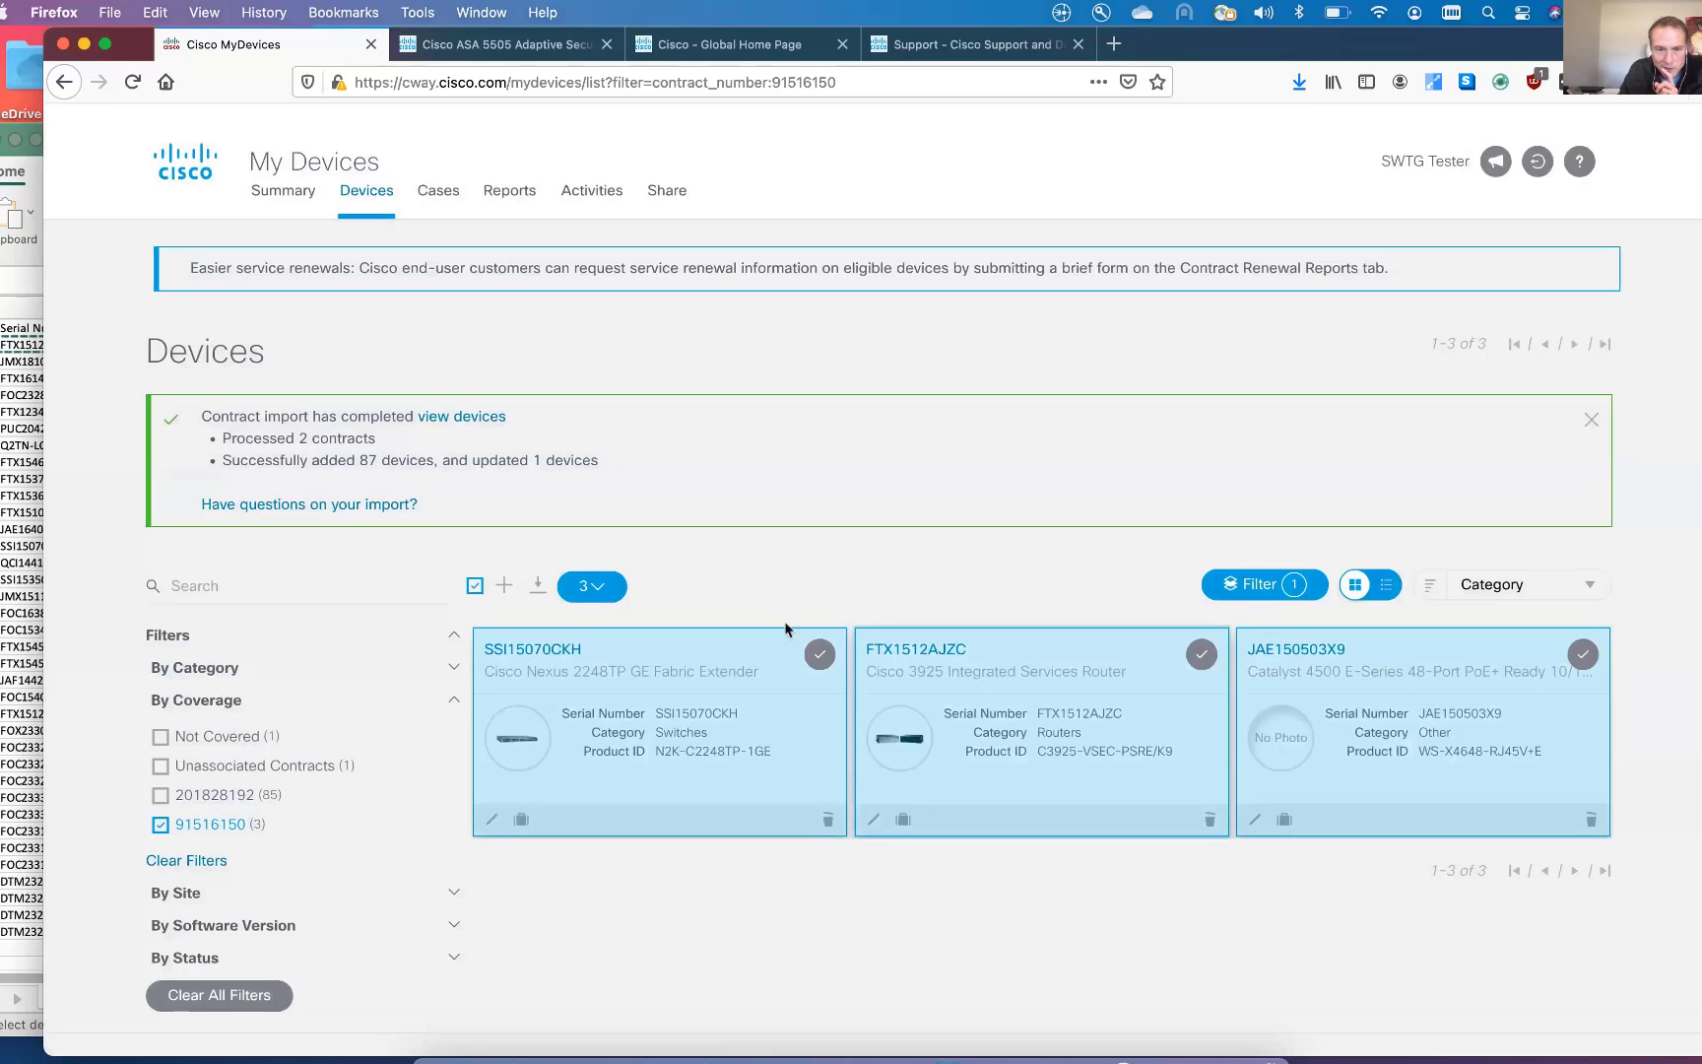
{"action": "left_click", "coordinate": [473, 586]}
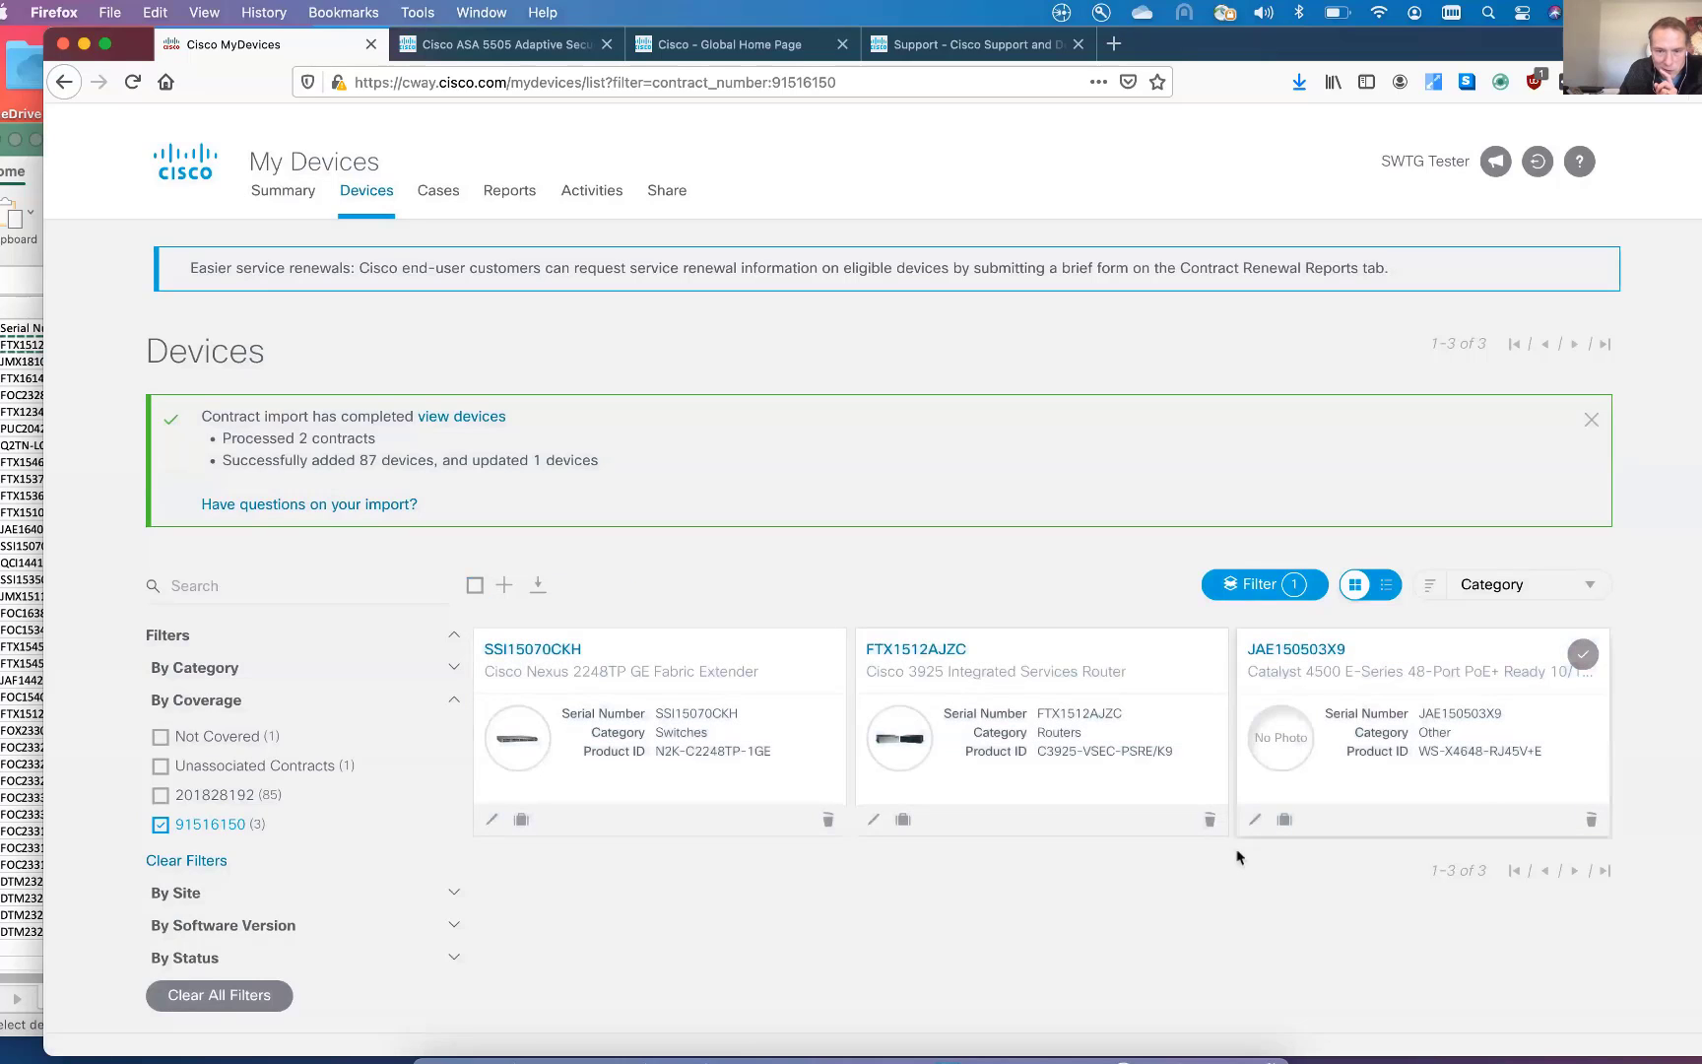
Add the tag "apple" to device FTX1512AJZC, save the device, and expand the tag filter.
{"action": "left_click", "coordinate": [871, 817]}
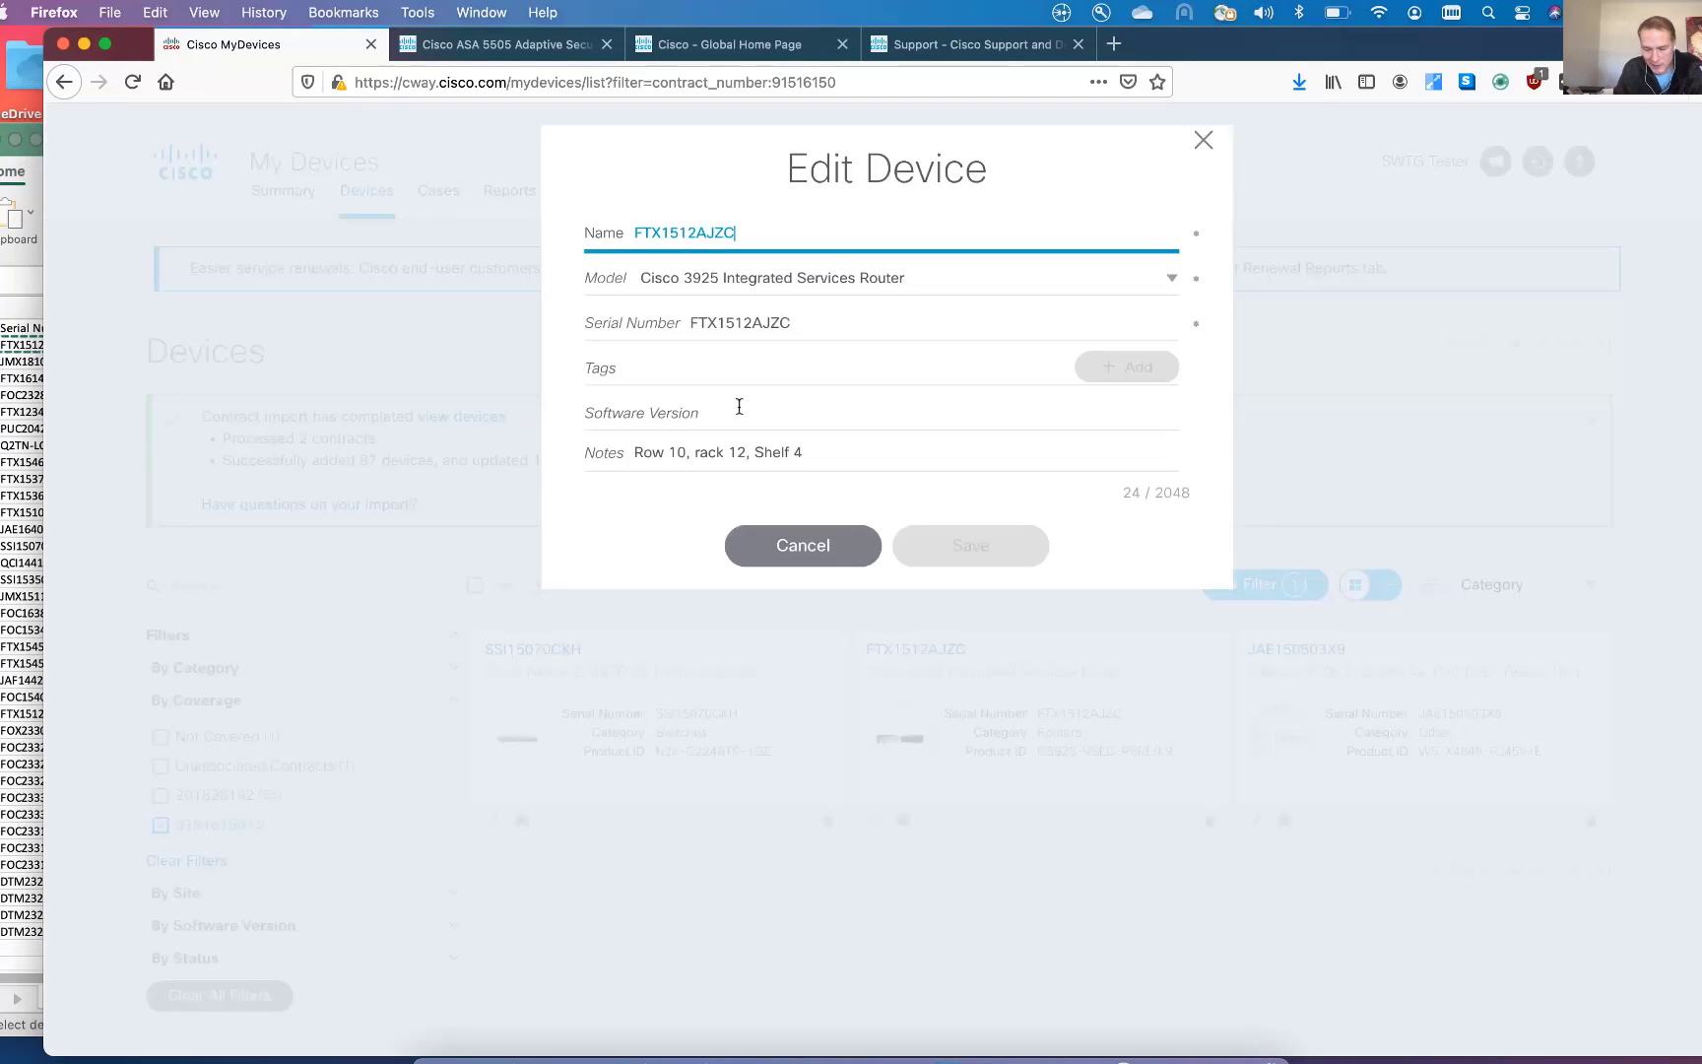
{"action": "left_click", "coordinate": [723, 379]}
{"action": "type", "text": "apple"}
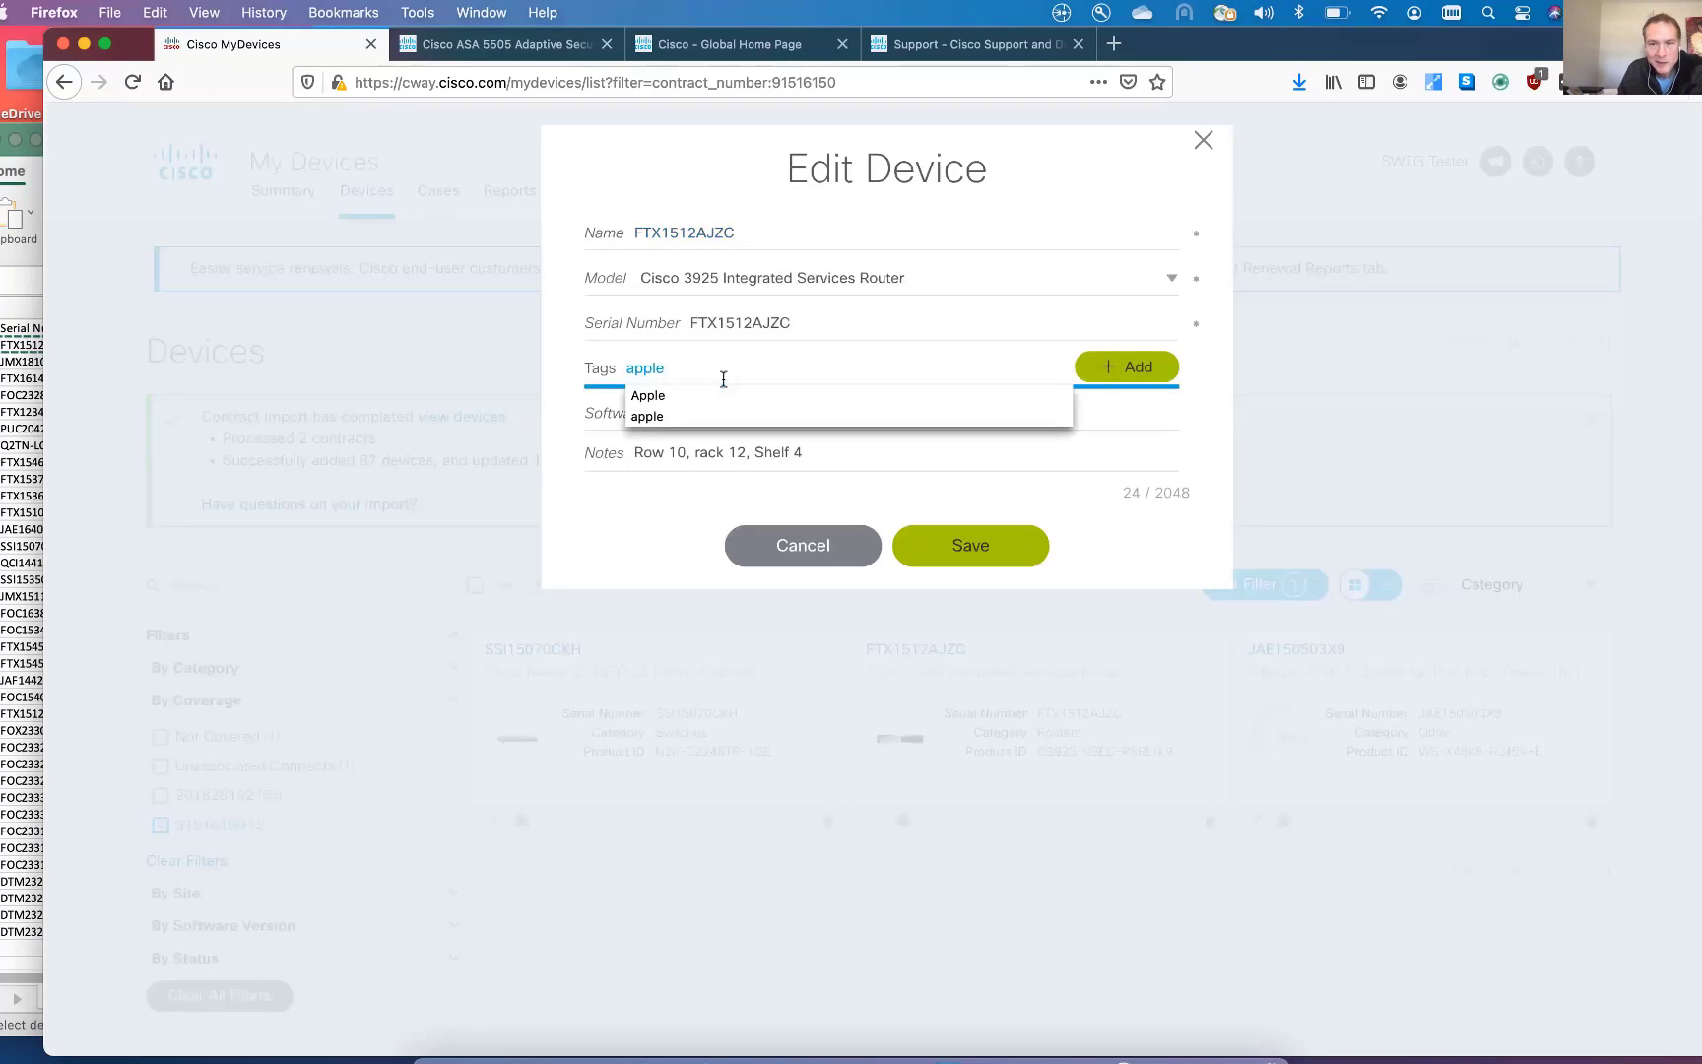
{"action": "left_click", "coordinate": [1172, 379]}
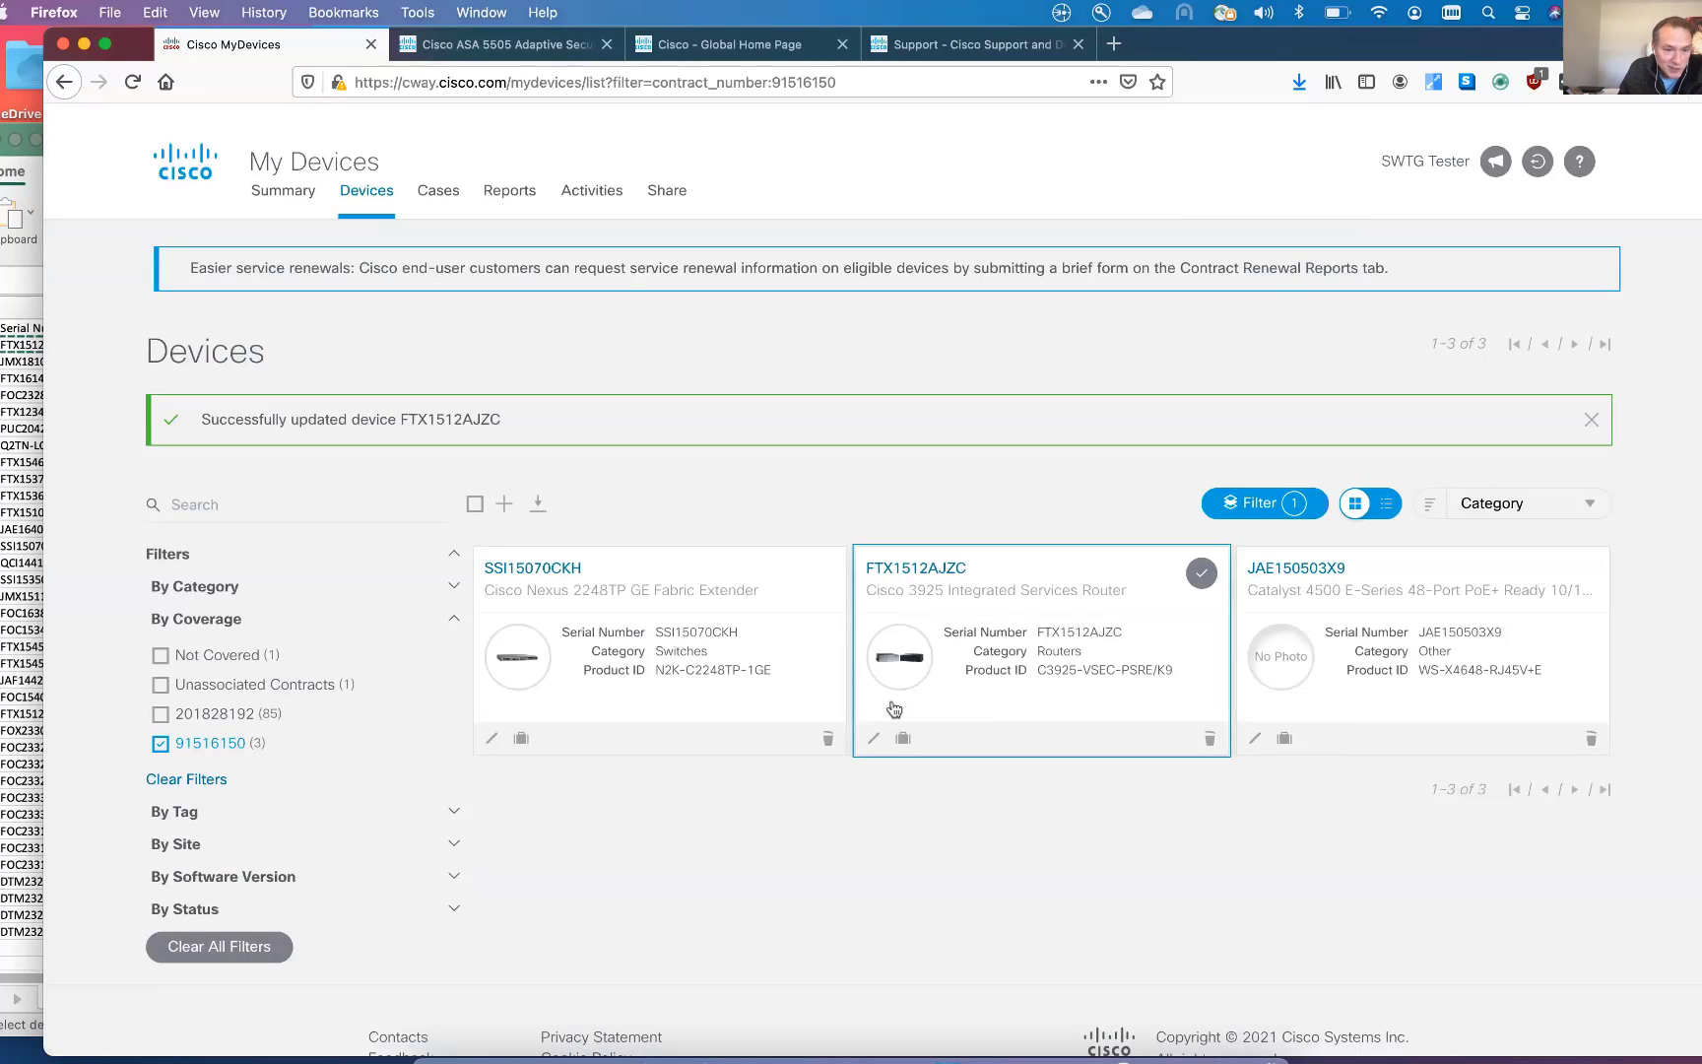
{"action": "left_click", "coordinate": [185, 812]}
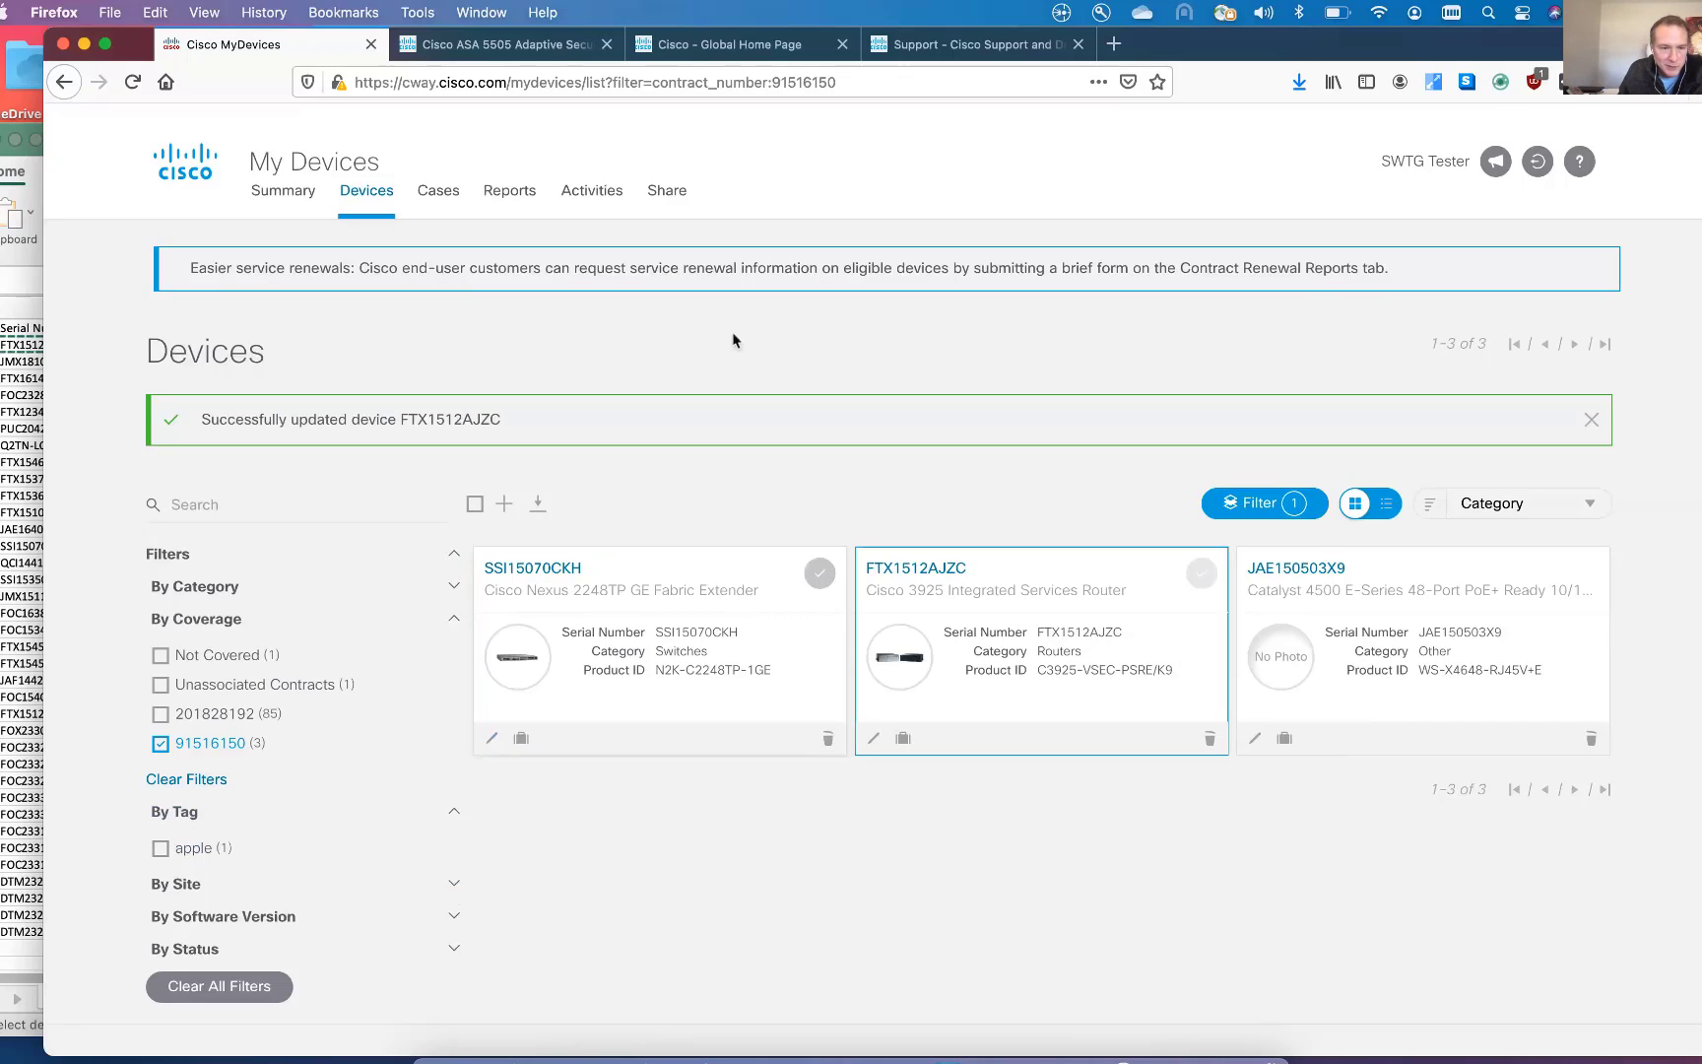
Clear all device filters and start adding devices with the Import from CSV method.
{"action": "left_click", "coordinate": [180, 982]}
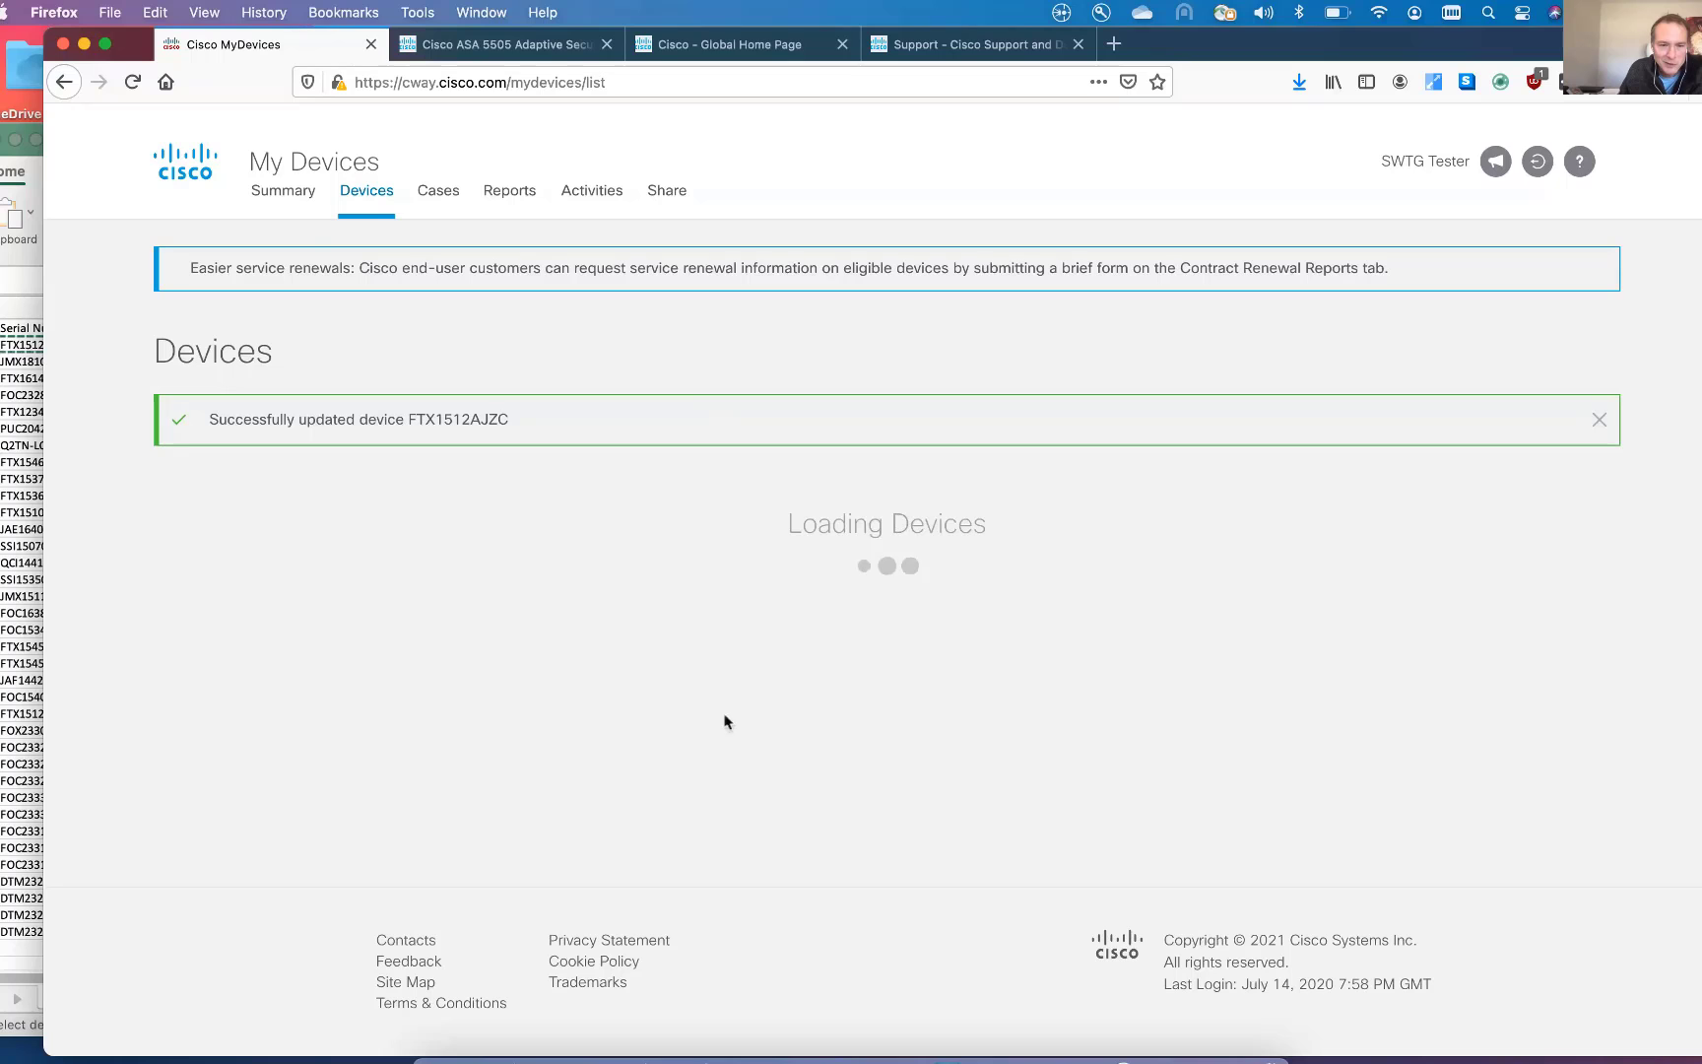
{"action": "left_click", "coordinate": [502, 504]}
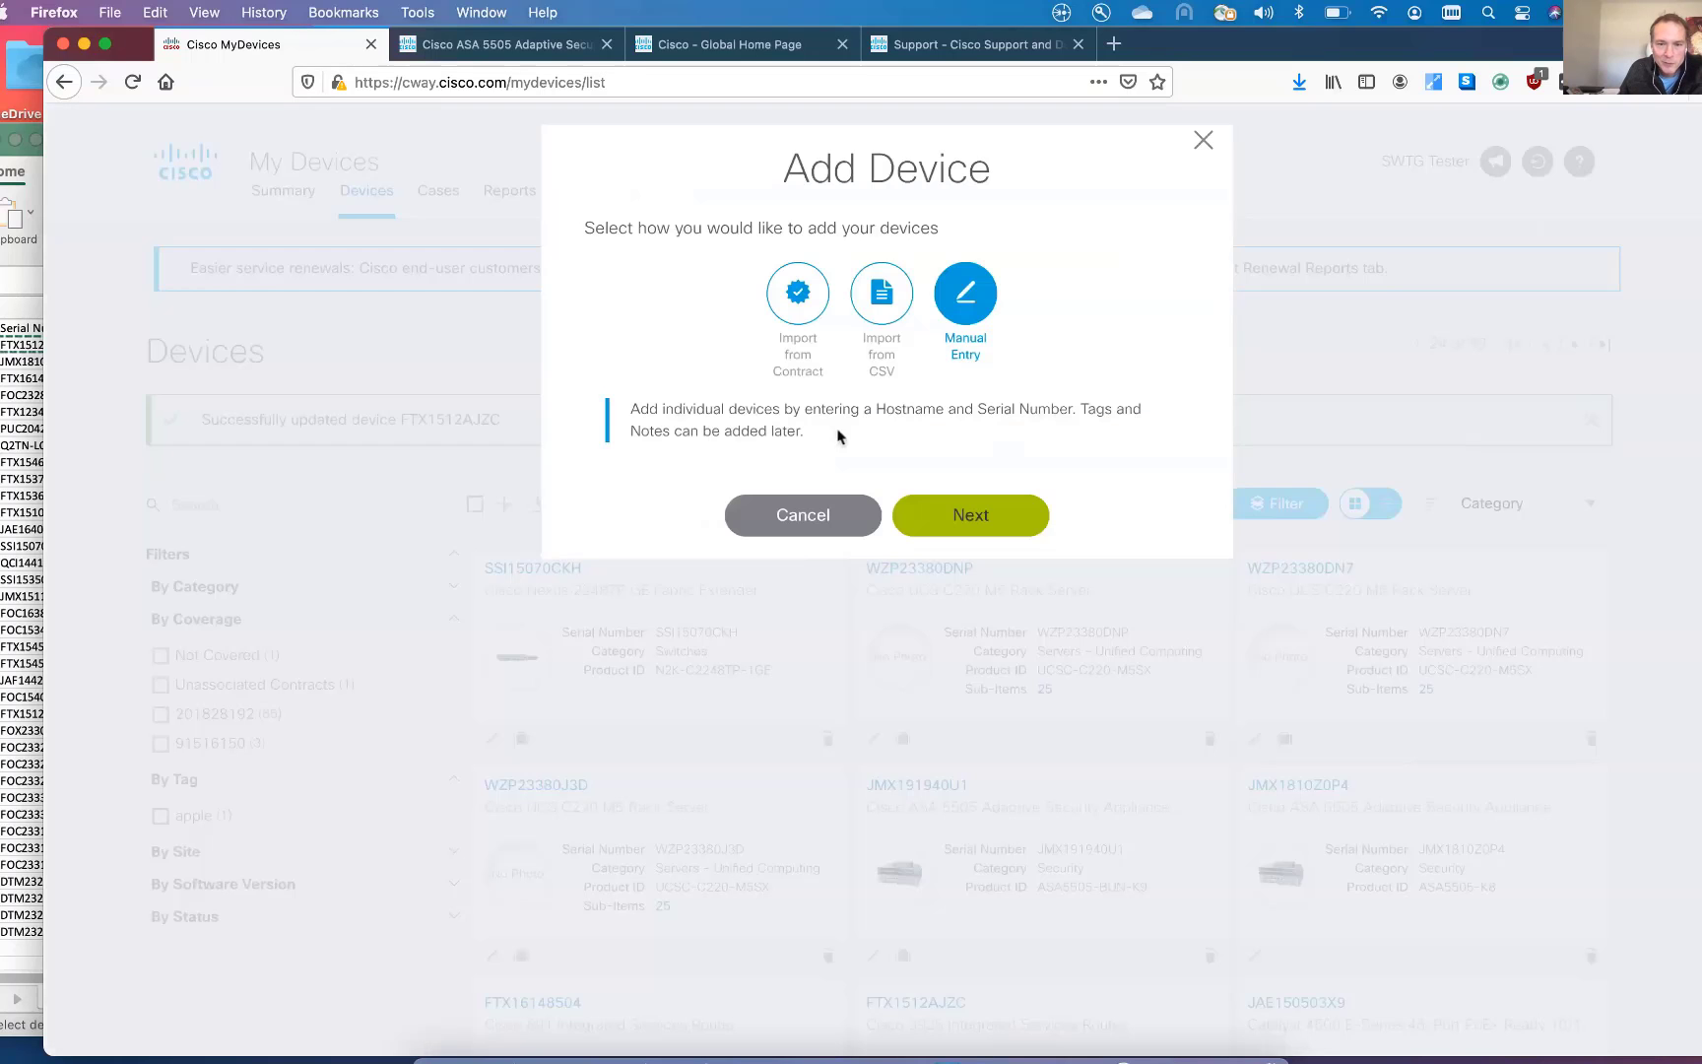
{"action": "left_click", "coordinate": [881, 298]}
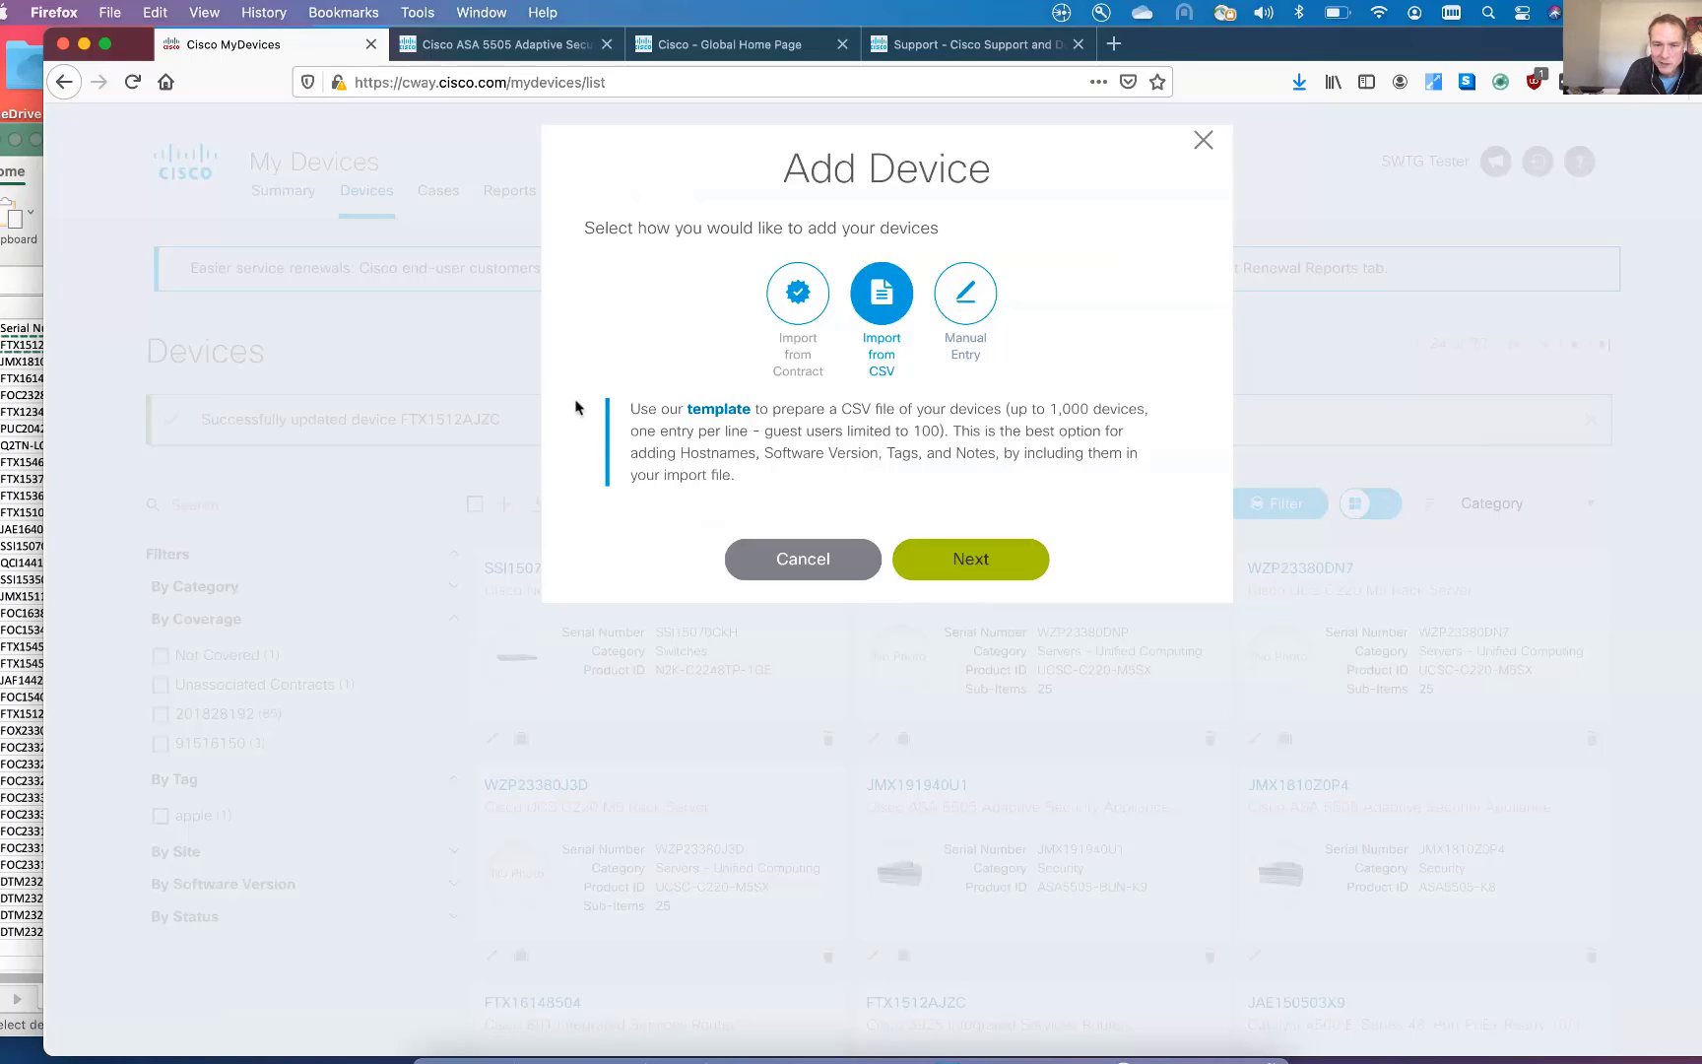
{"action": "left_click", "coordinate": [990, 563]}
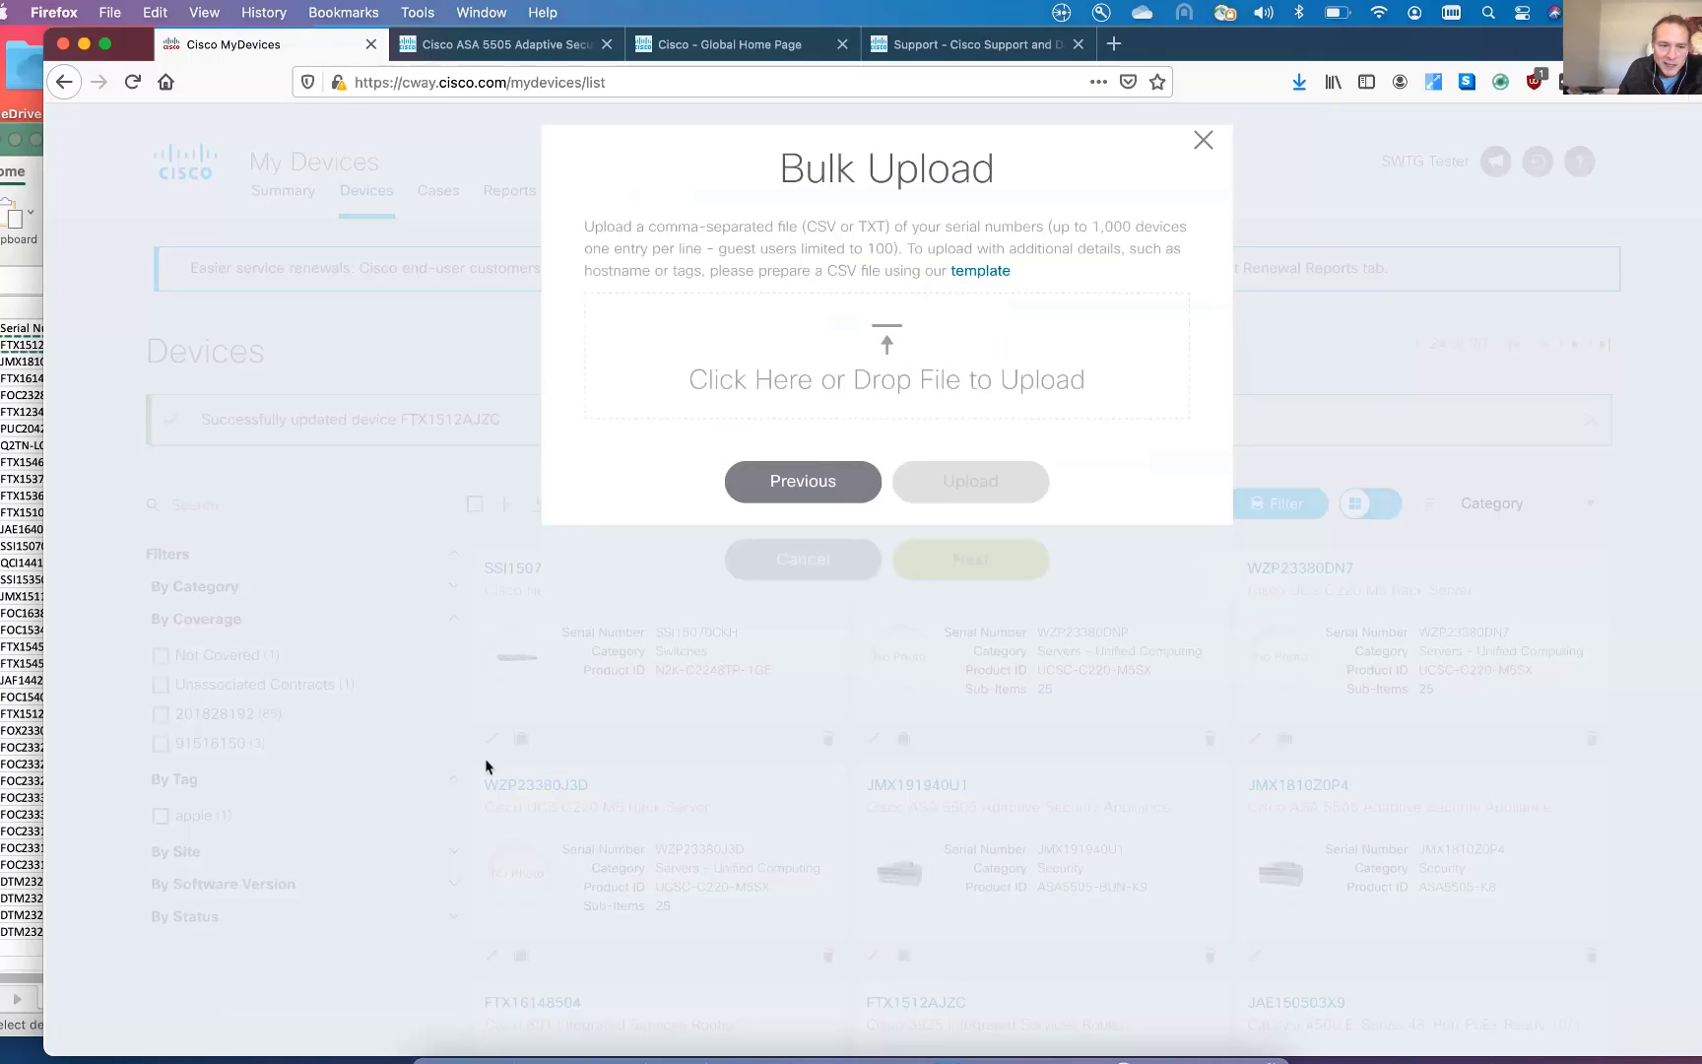
Switch to the Excel upload template and review its Serial Number, Device Name / Hostname, Tags, Notes and Software Version columns.
{"action": "key", "text": "super+Tab"}
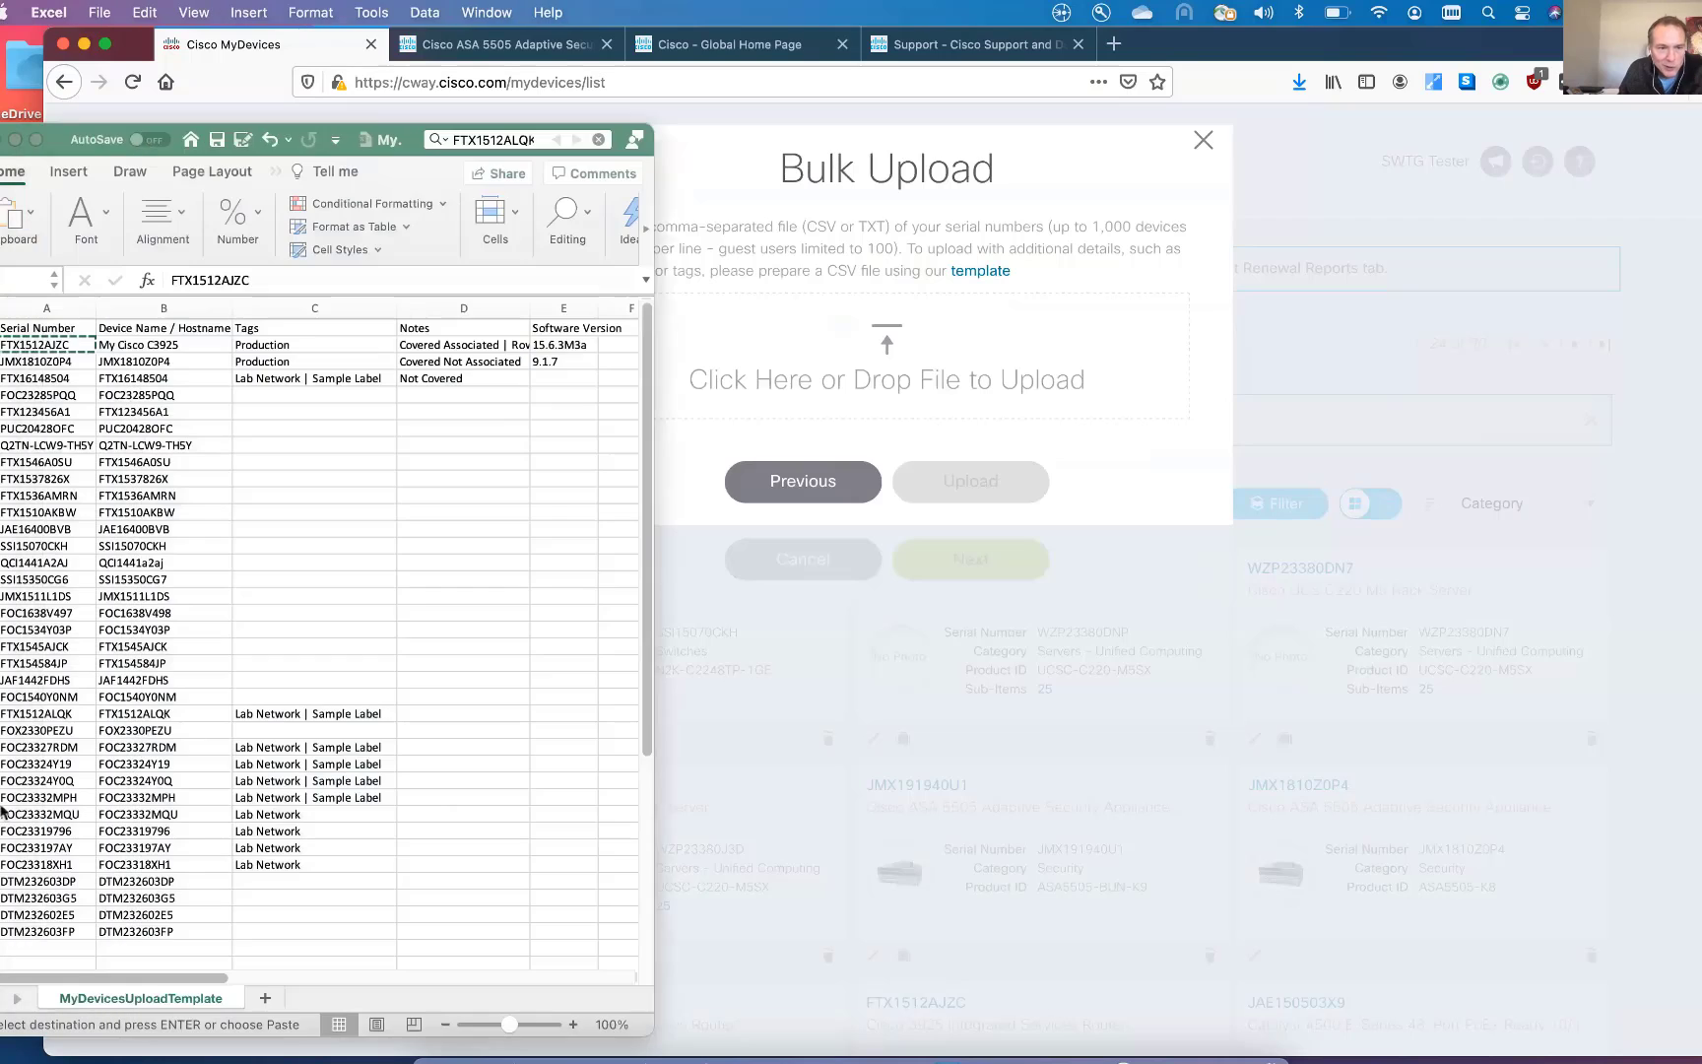
{"action": "left_click", "coordinate": [49, 308]}
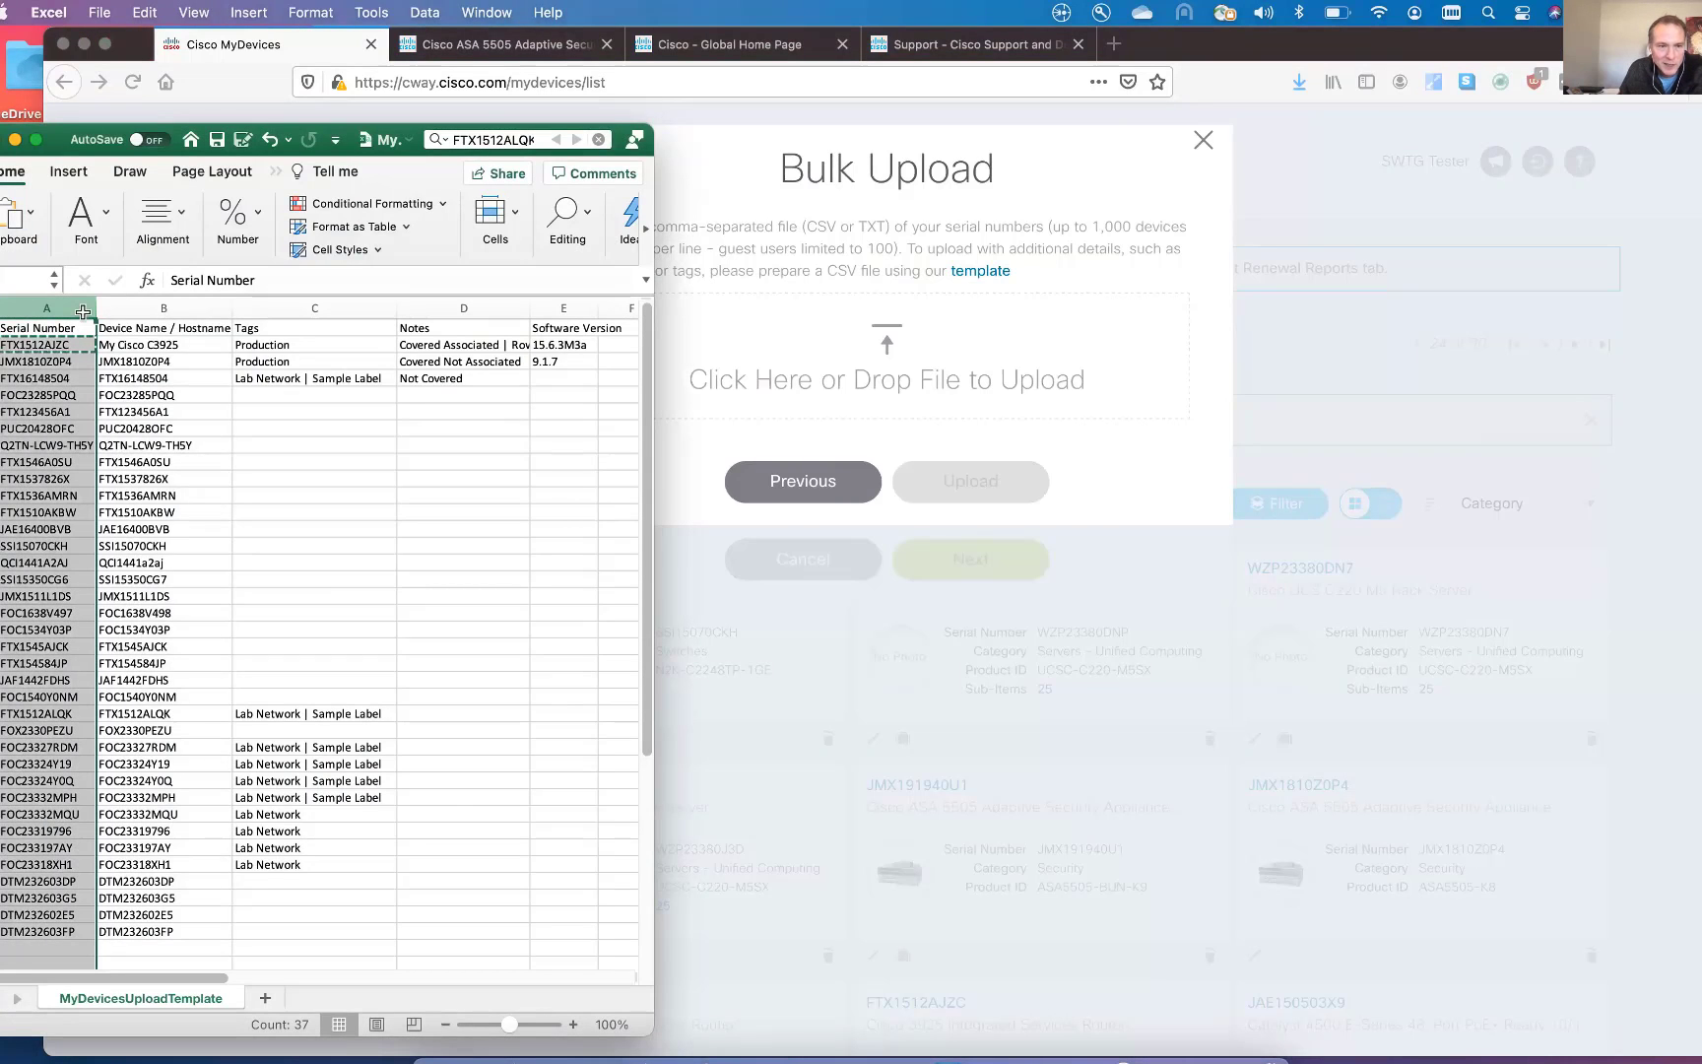
{"action": "left_click", "coordinate": [110, 310]}
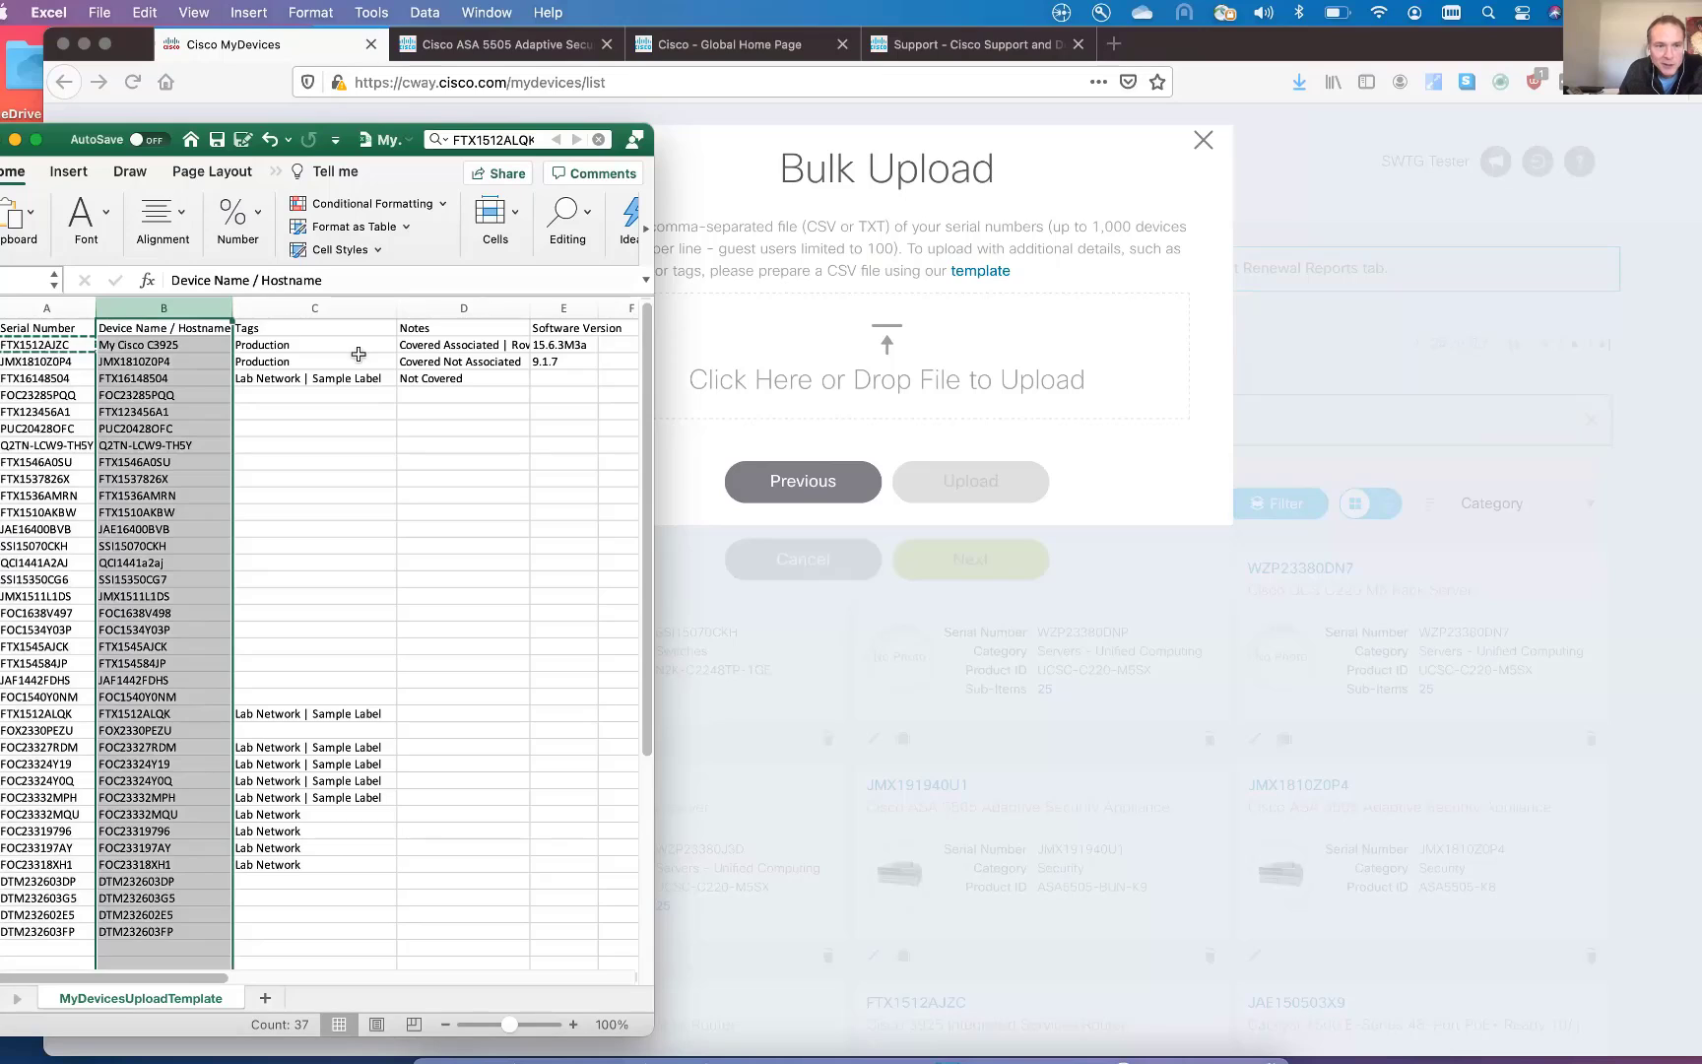
{"action": "left_click", "coordinate": [280, 308]}
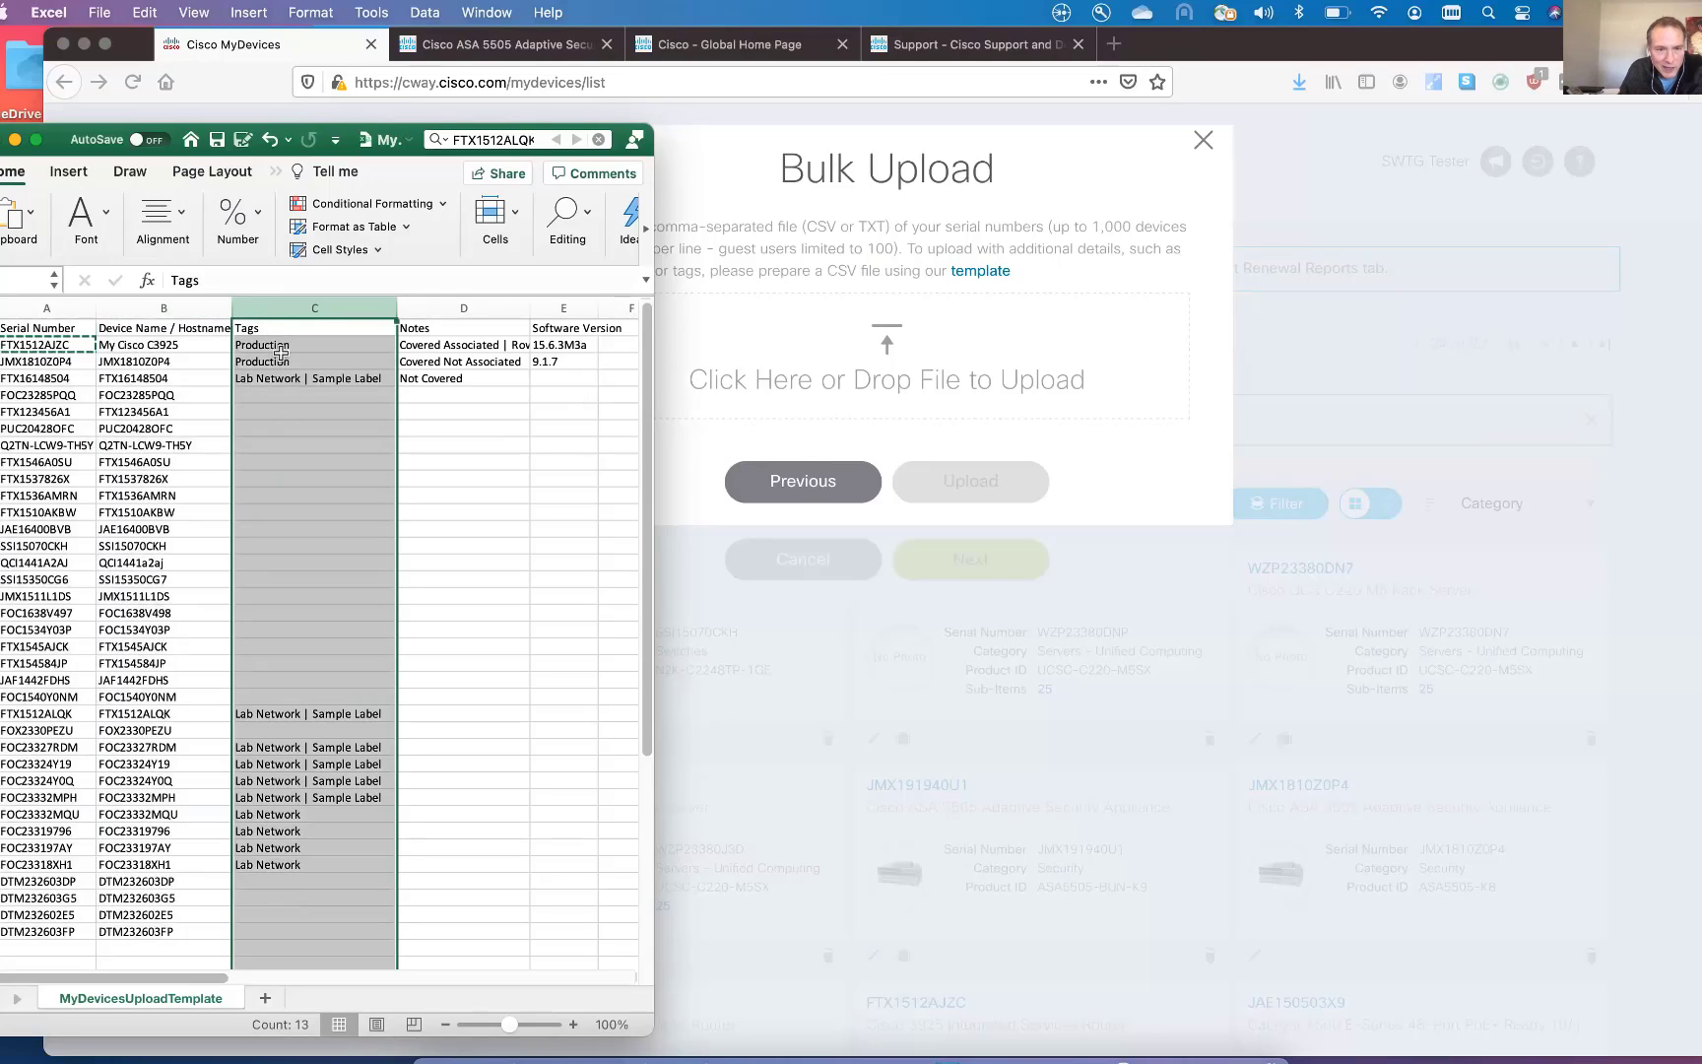
{"action": "left_click", "coordinate": [418, 304]}
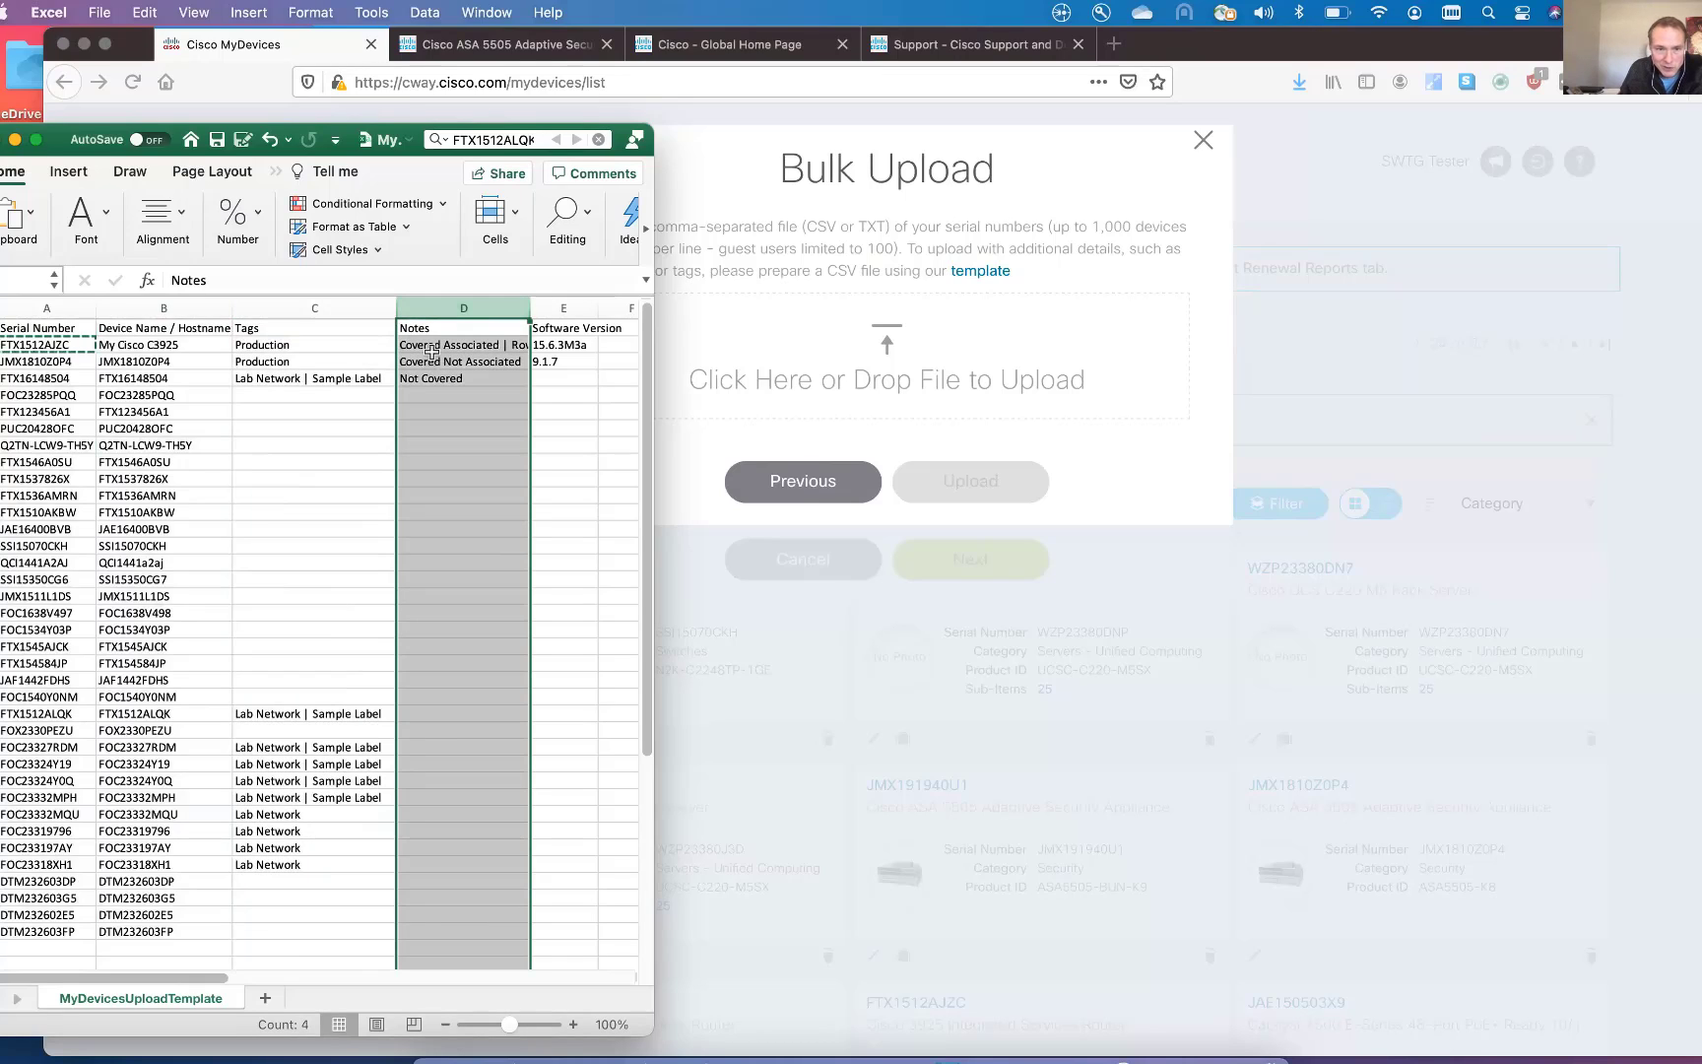
{"action": "left_click", "coordinate": [542, 307]}
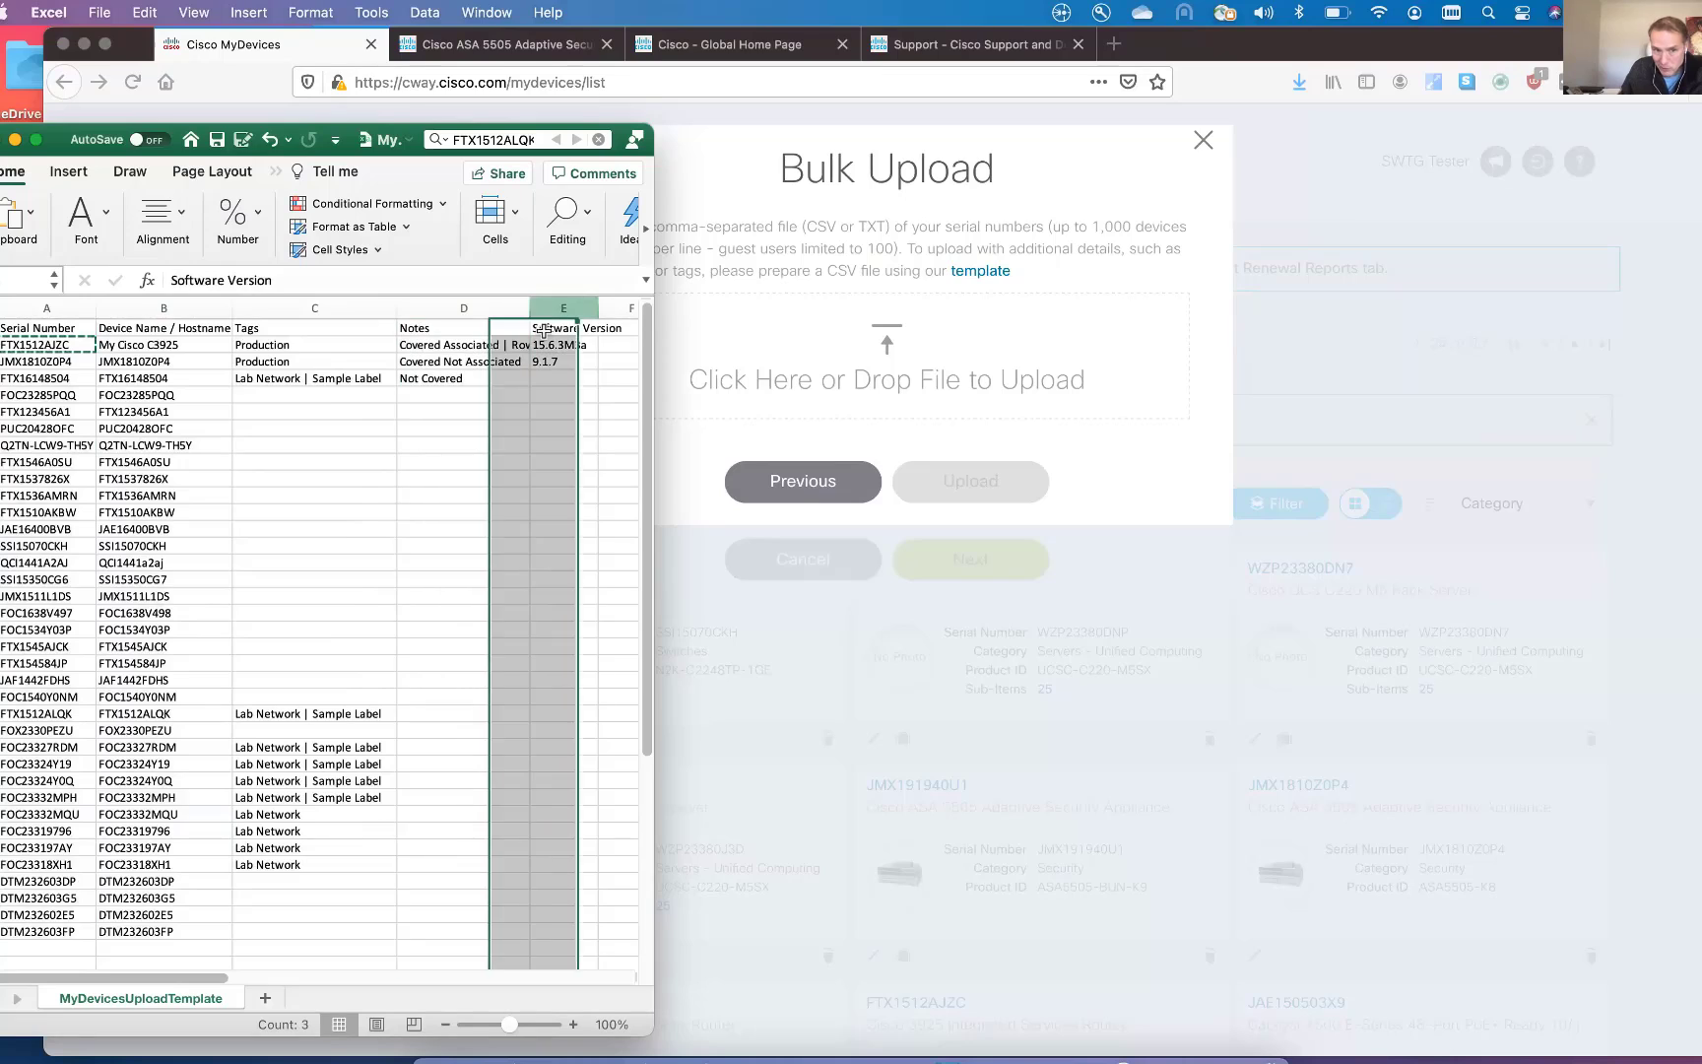
{"action": "left_click", "coordinate": [503, 479]}
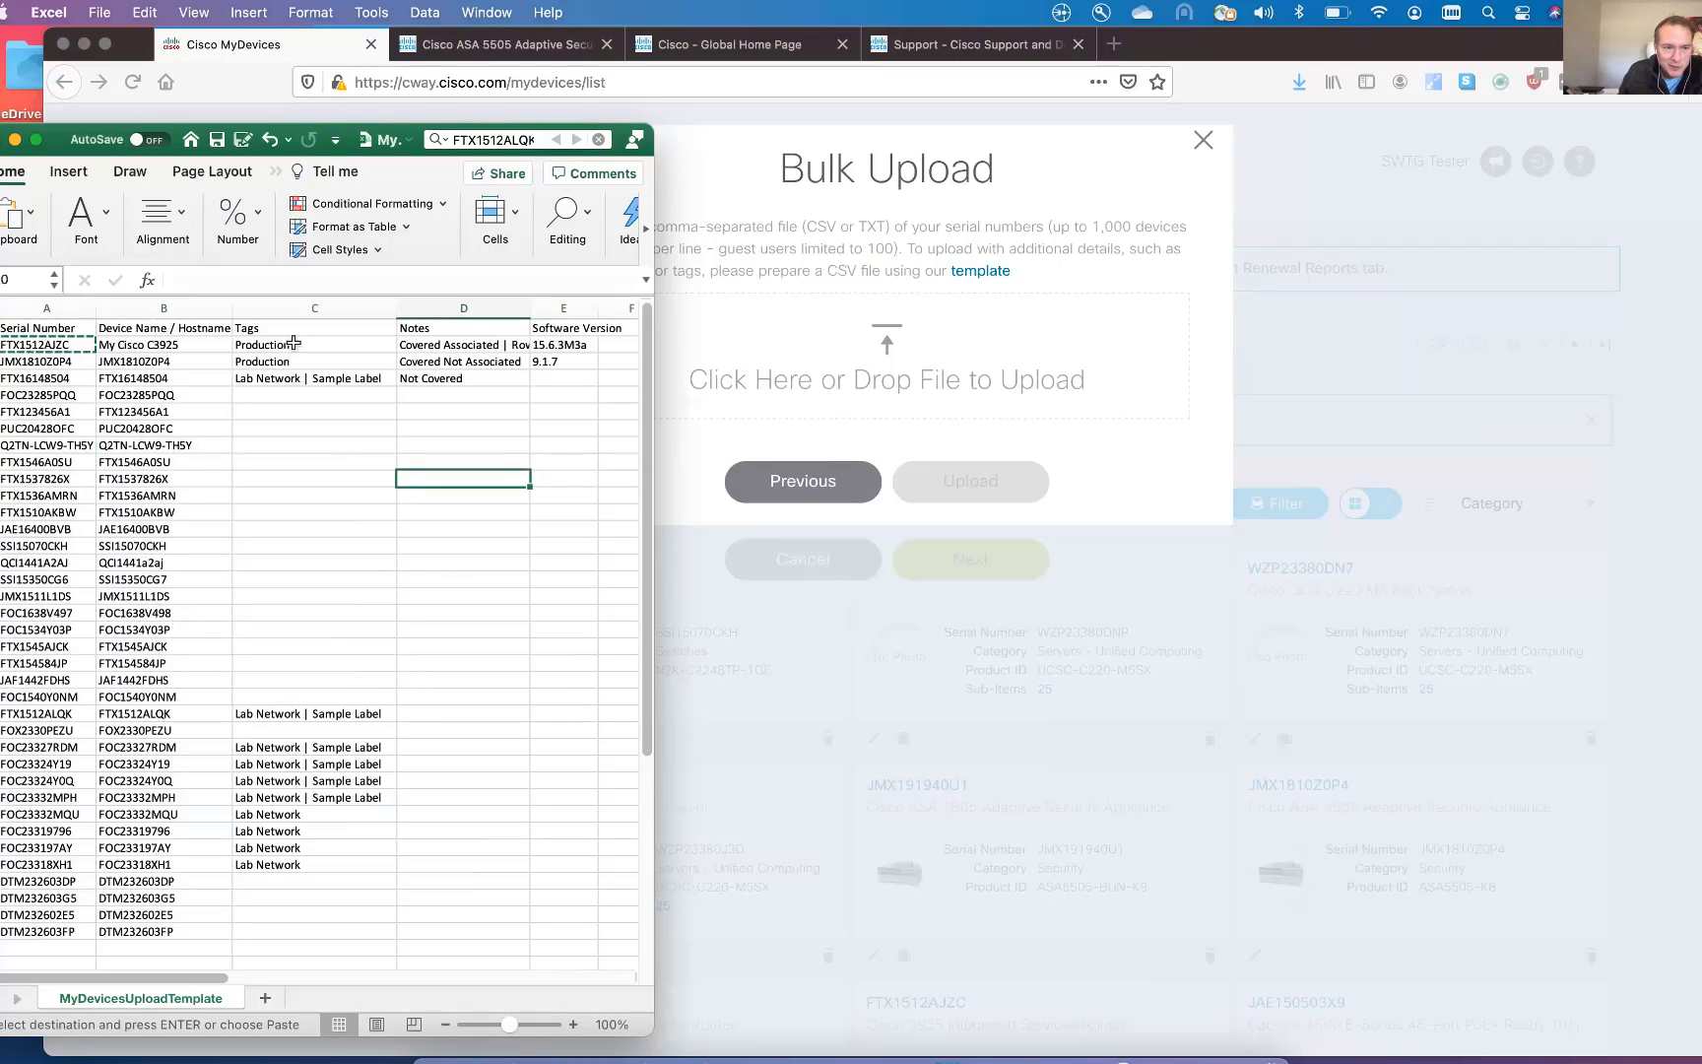
Bulk upload the MyDevicesUploadTemplate.csv file from the Desktop folder to add its listed devices.
{"action": "left_click", "coordinate": [0, 345]}
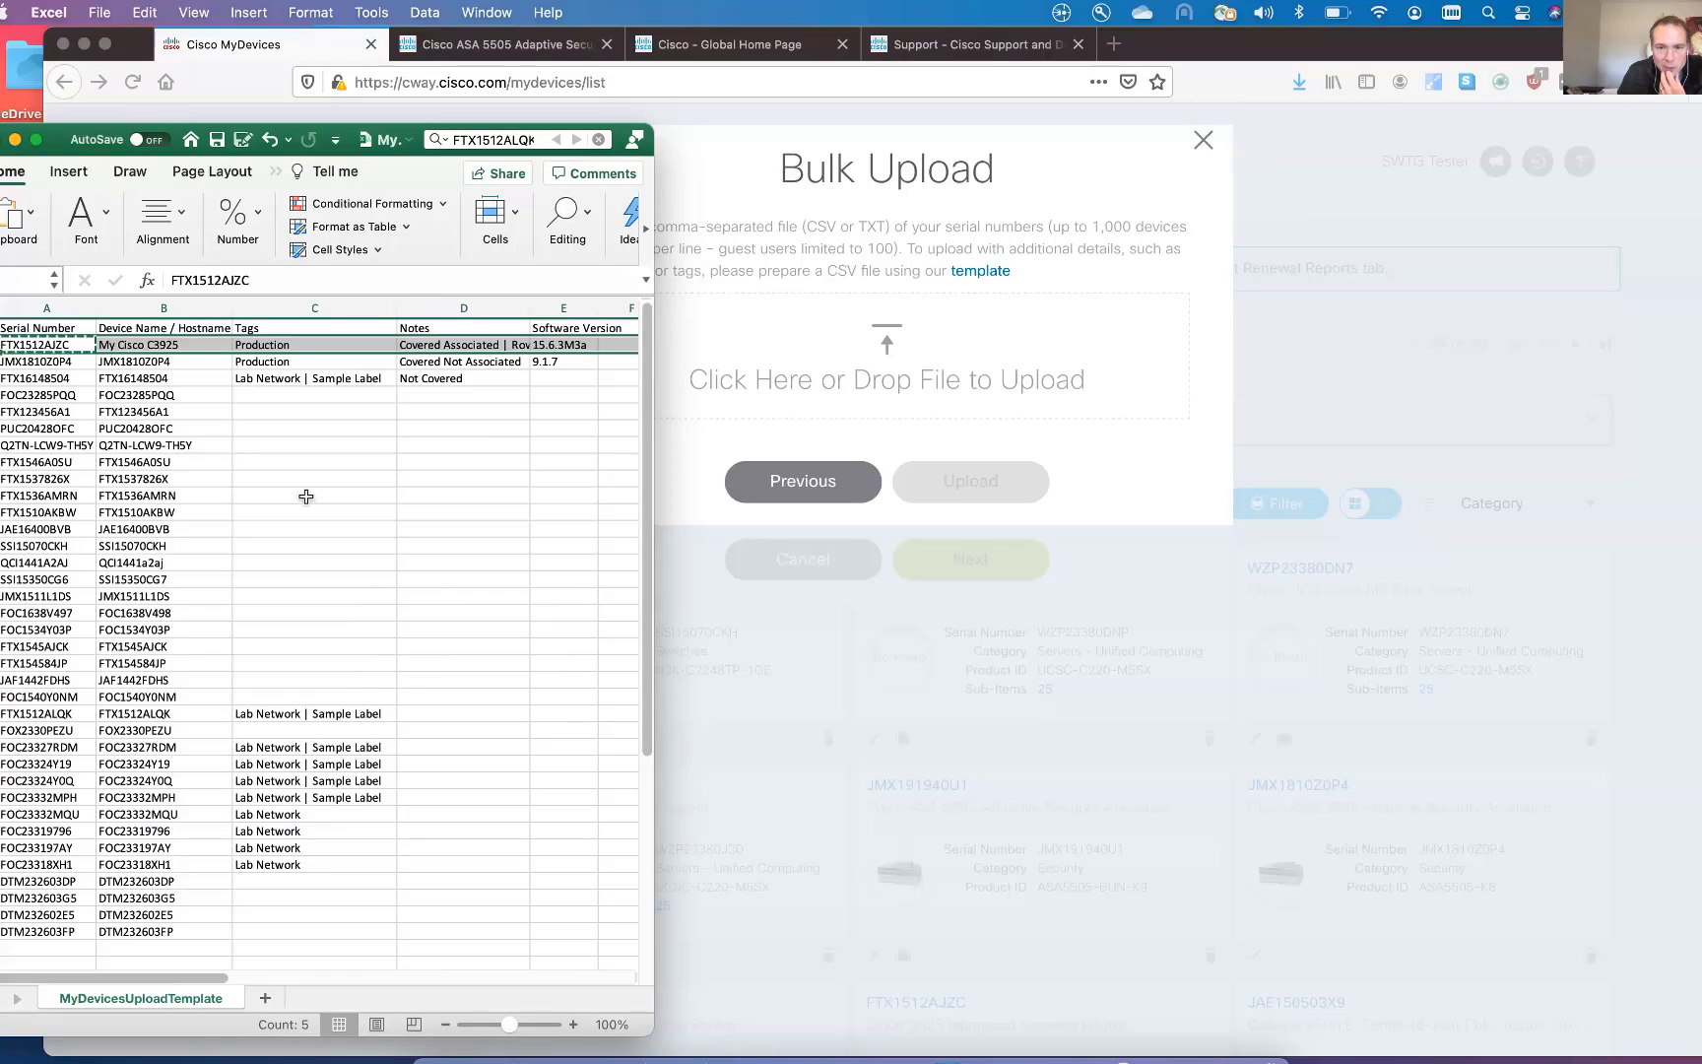
{"action": "left_click", "coordinate": [872, 375]}
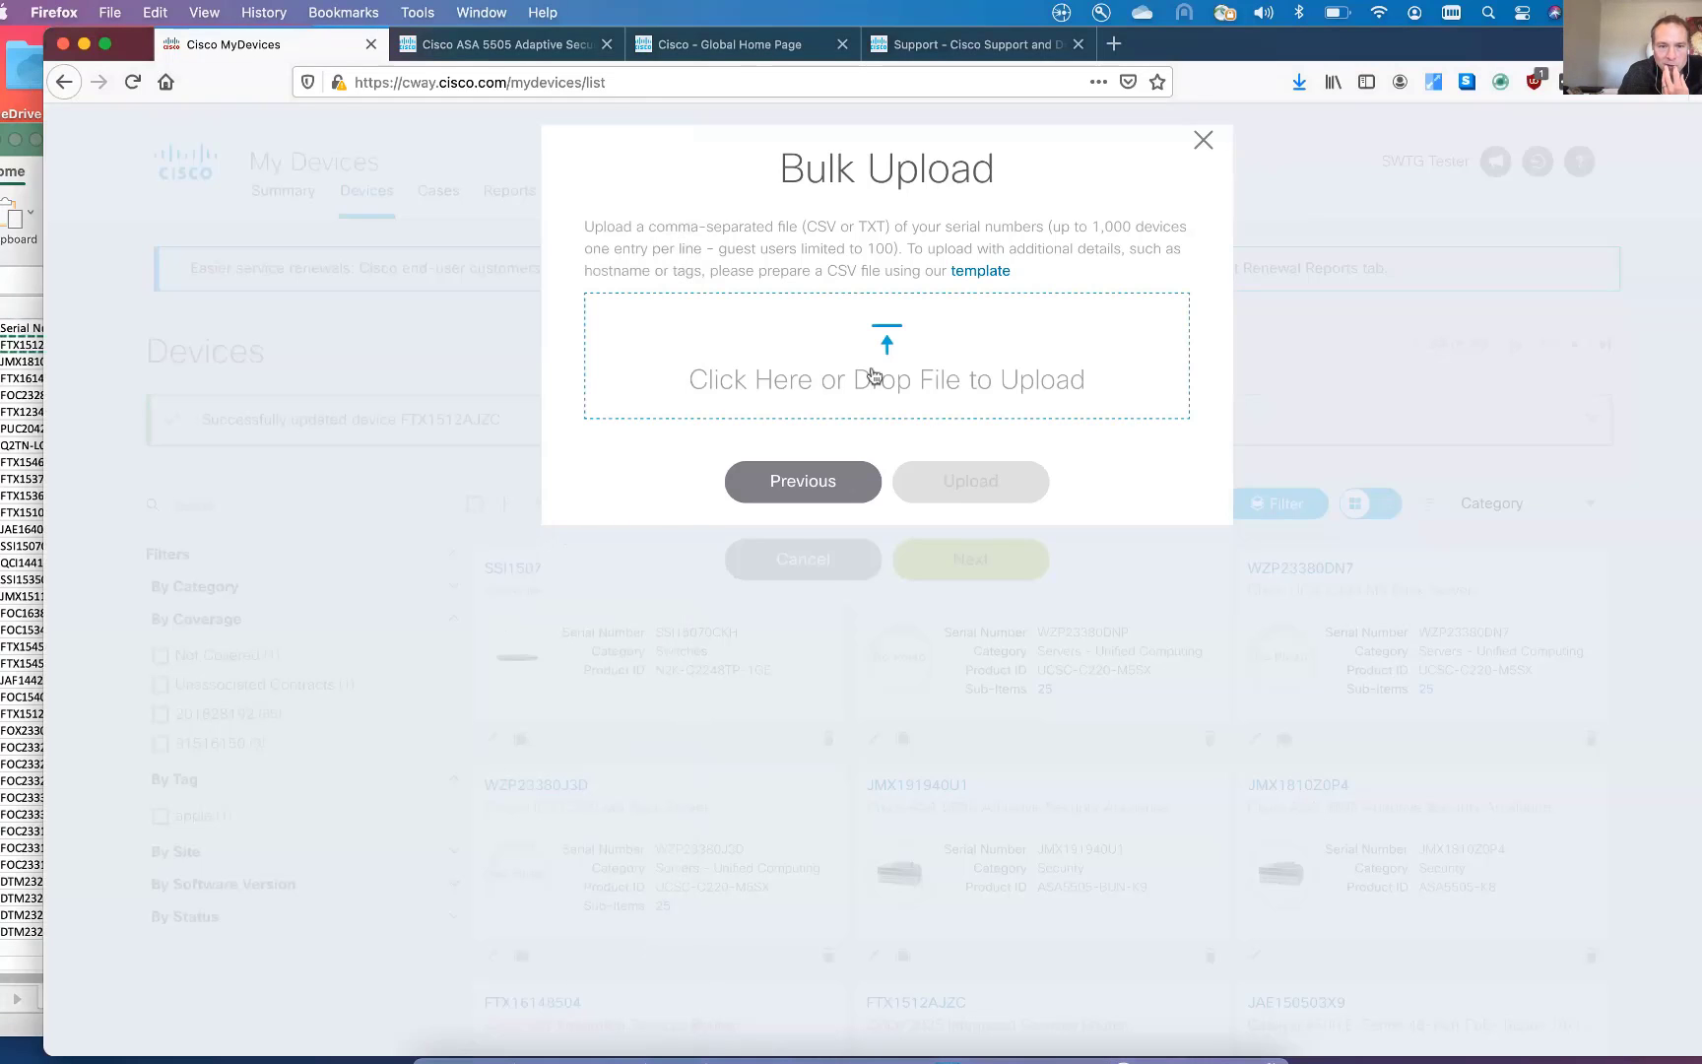
{"action": "left_click", "coordinate": [872, 375]}
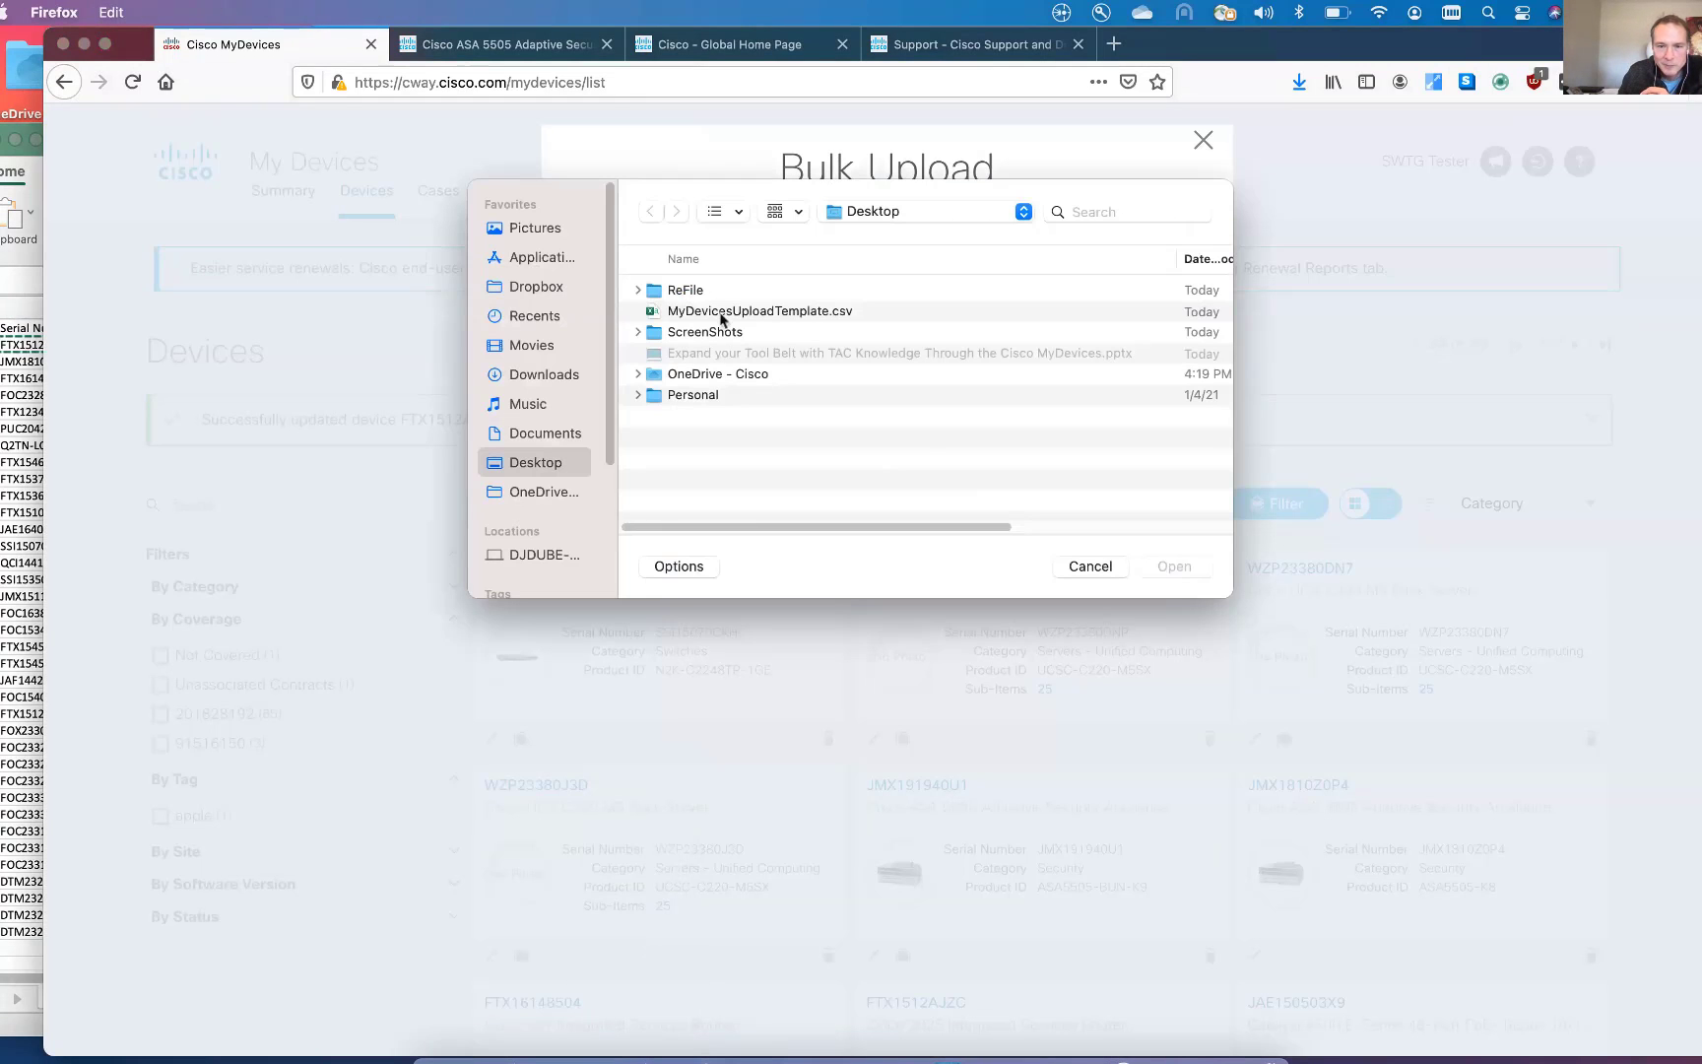
{"action": "left_click", "coordinate": [722, 312]}
{"action": "left_click", "coordinate": [1174, 566]}
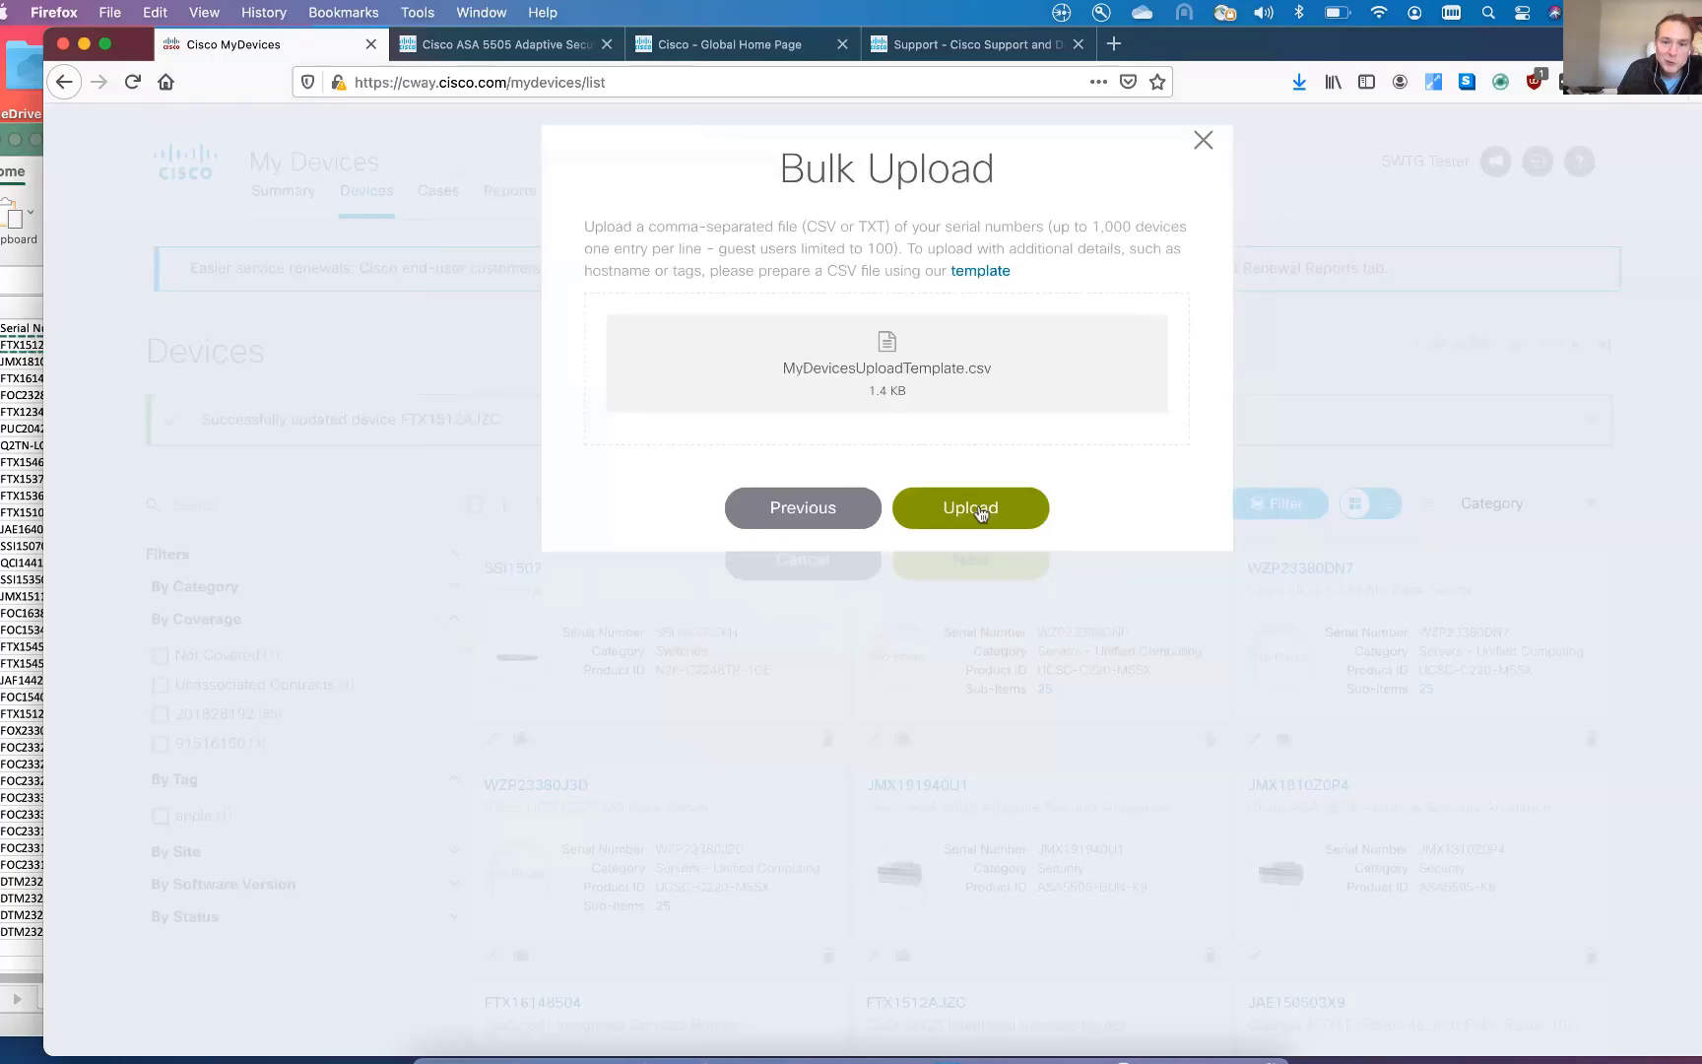
{"action": "left_click", "coordinate": [980, 512]}
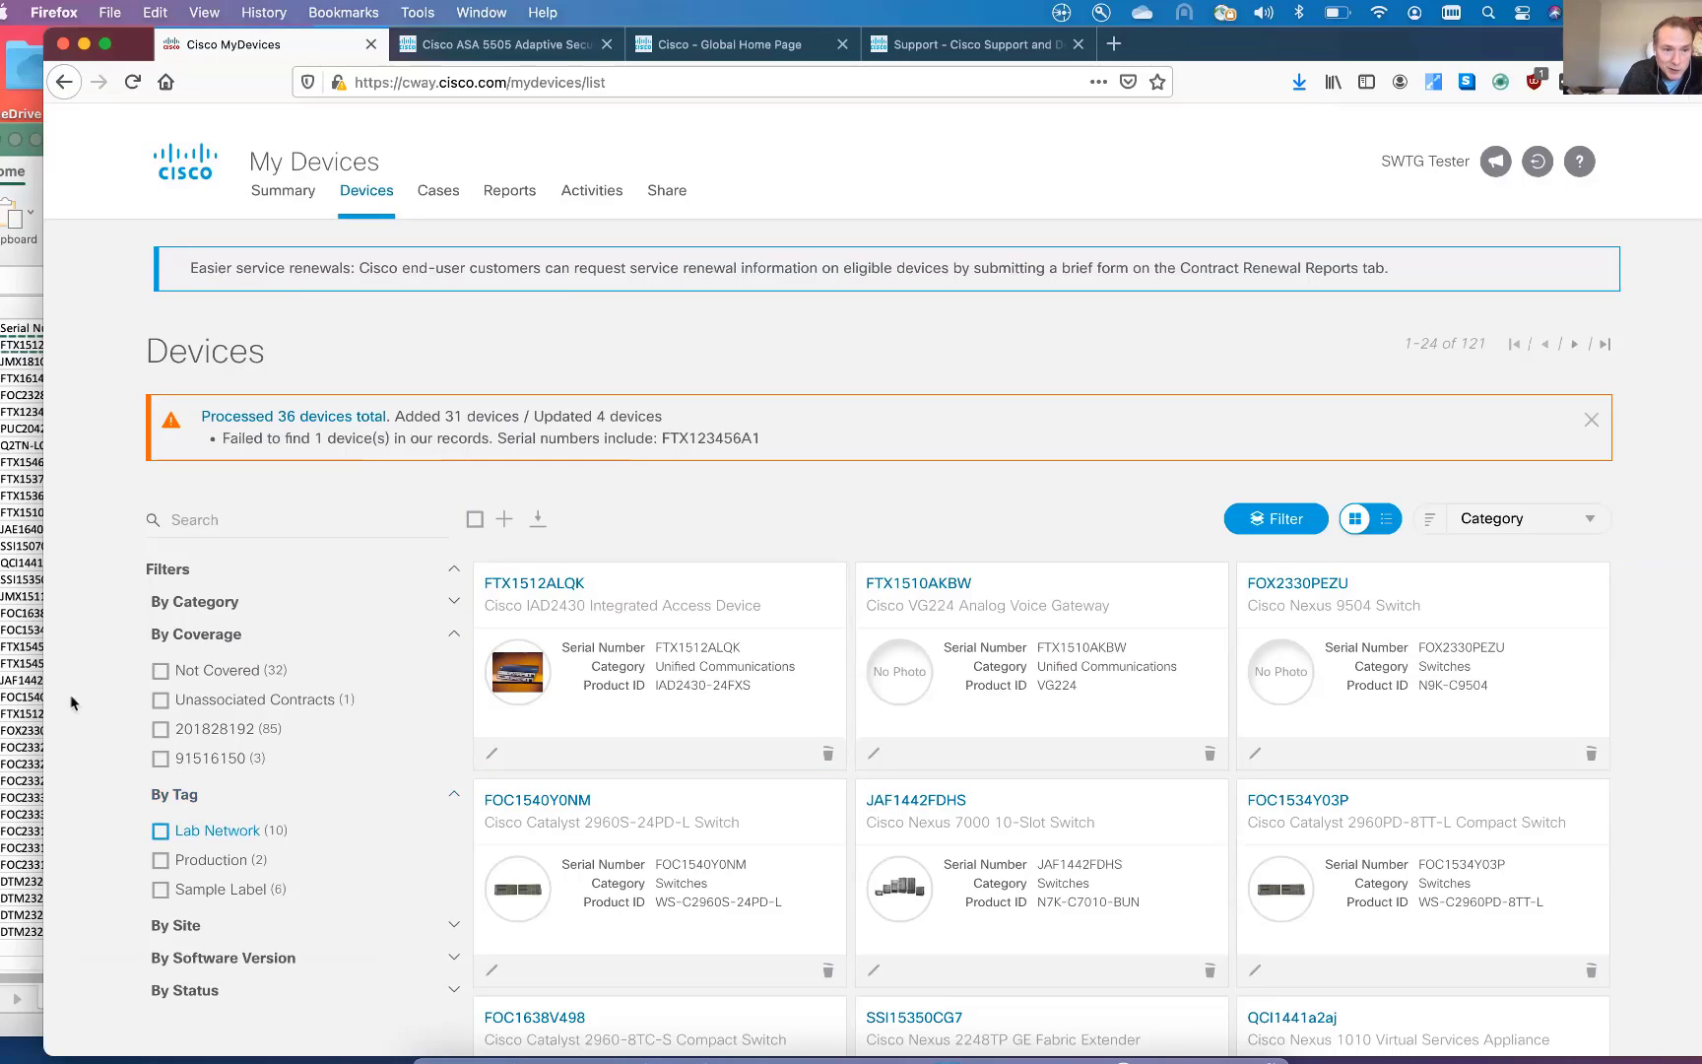
Compare the Tags column of the Excel upload template with the tag filters in the Firefox device list.
{"action": "left_click", "coordinate": [14, 676]}
{"action": "left_click", "coordinate": [241, 347]}
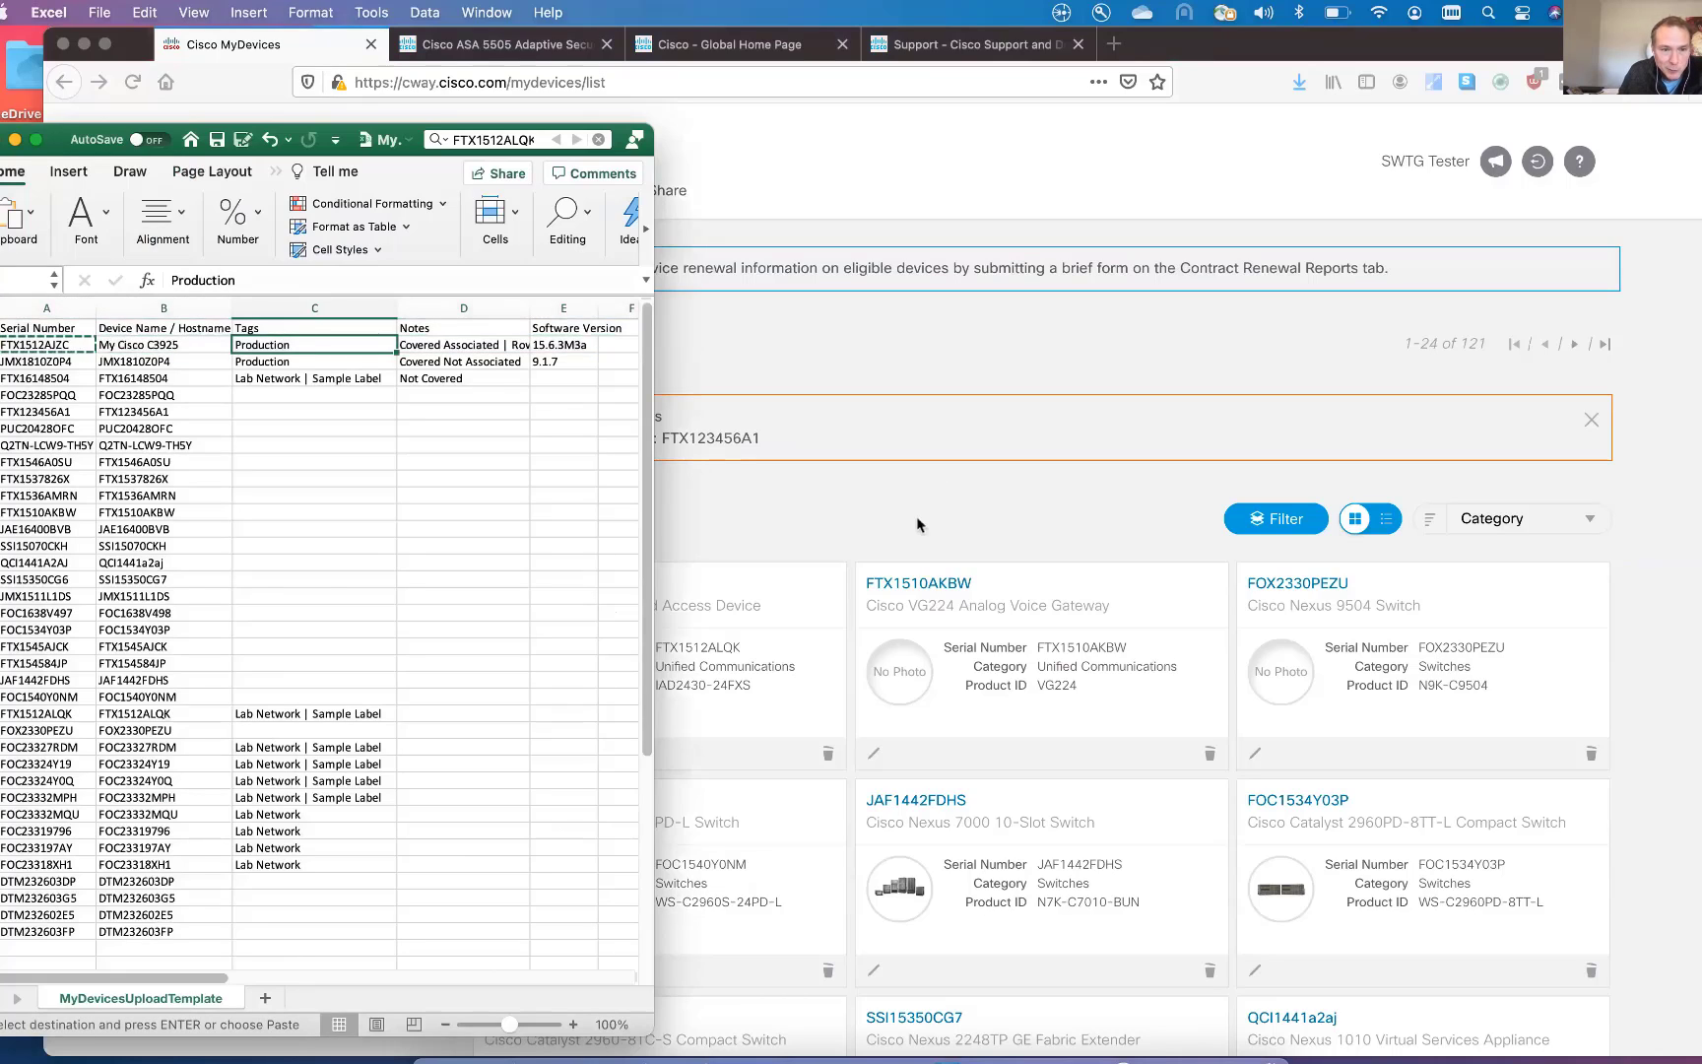
{"action": "left_click", "coordinate": [236, 481]}
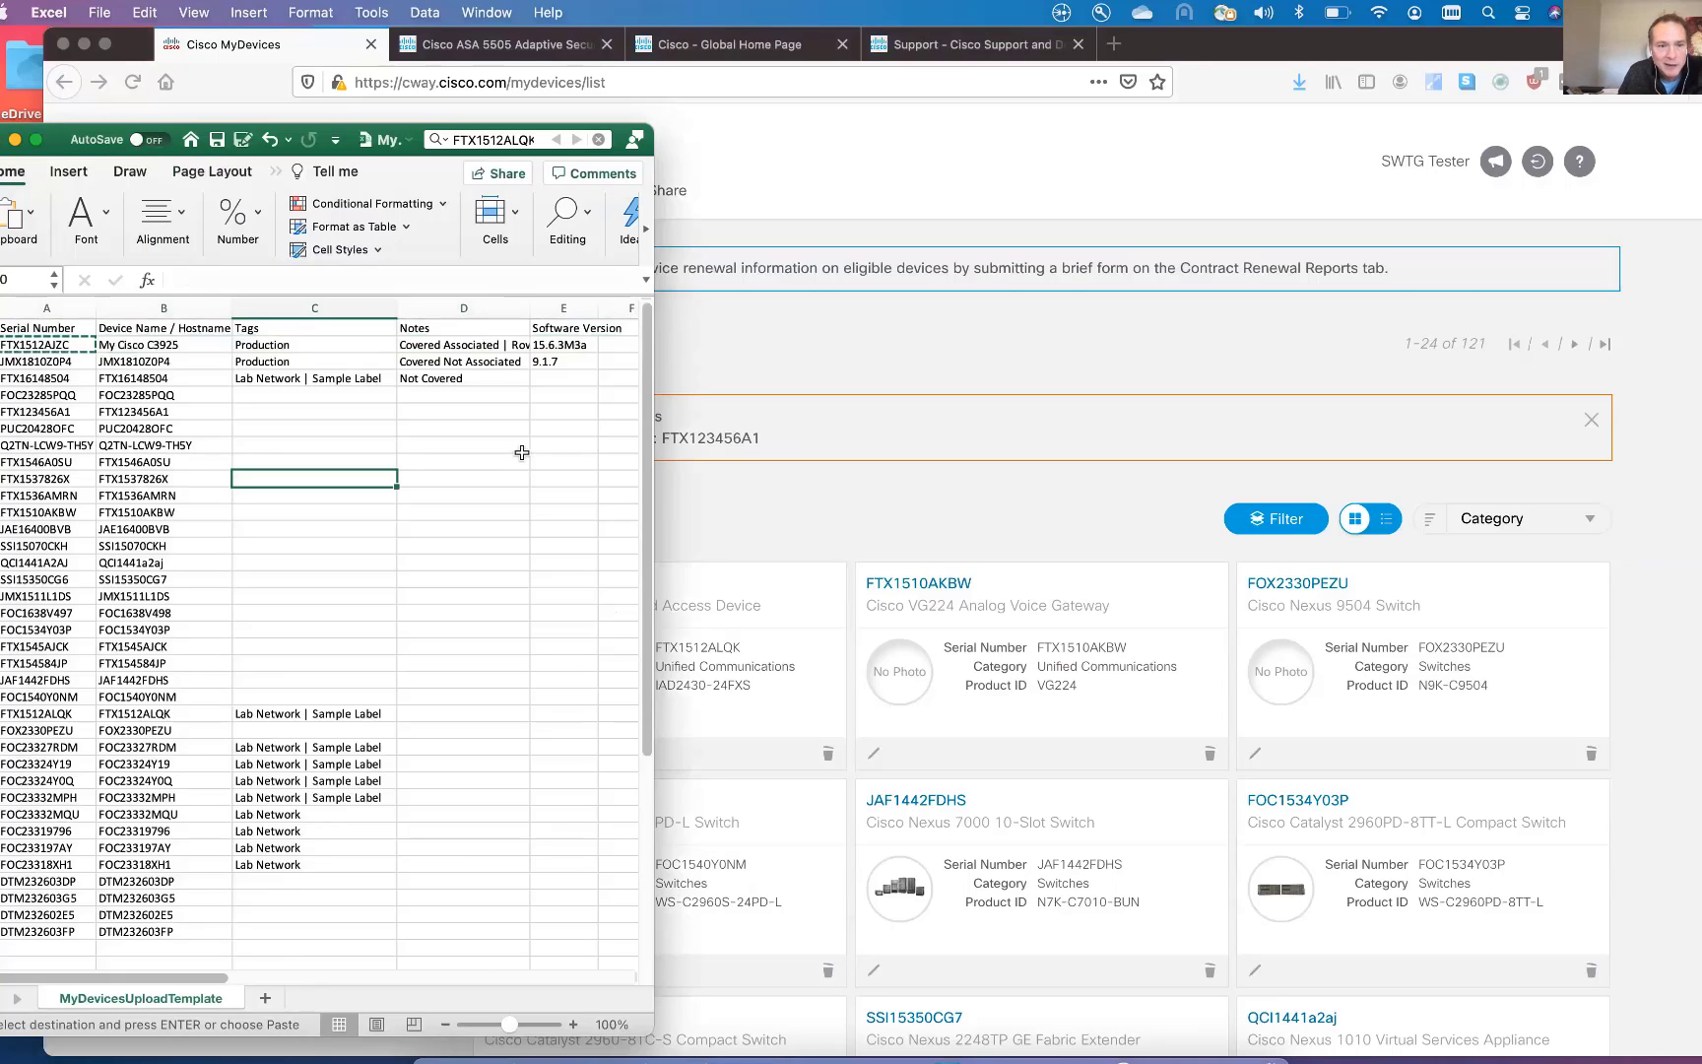
{"action": "key", "text": "super+Tab"}
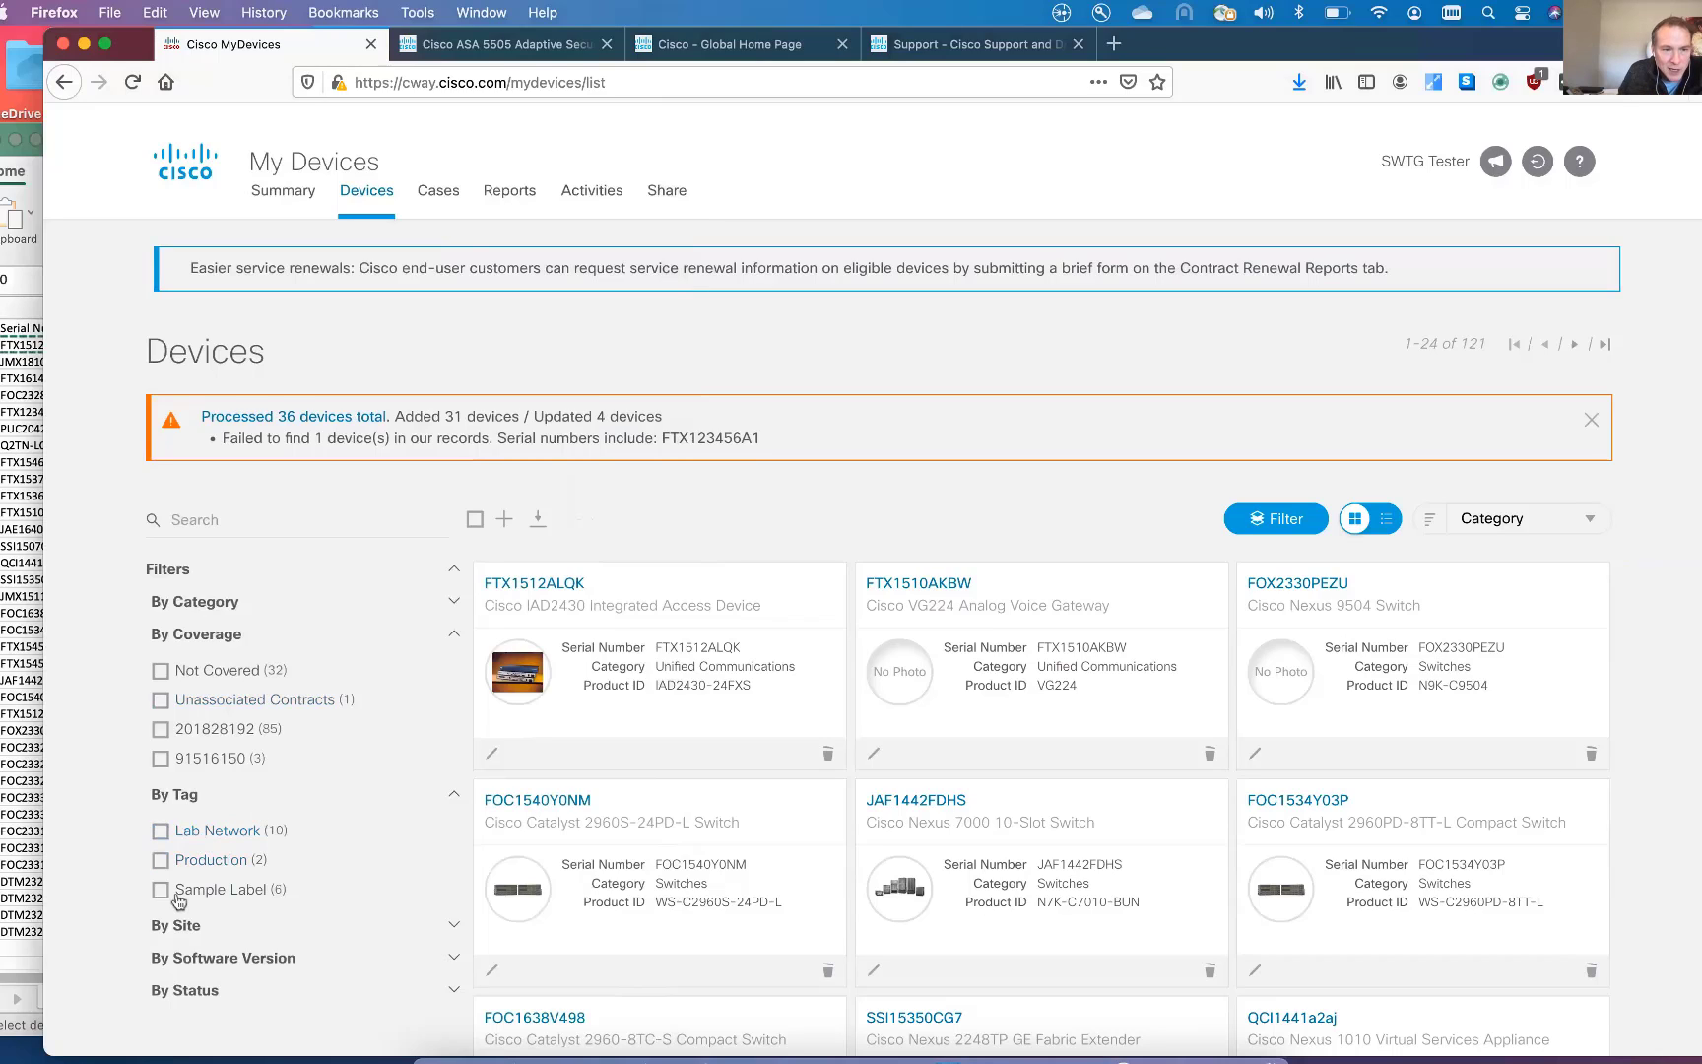
Filter the devices by the first listed contract number under coverage and search them for WZP.
{"action": "left_click", "coordinate": [260, 533]}
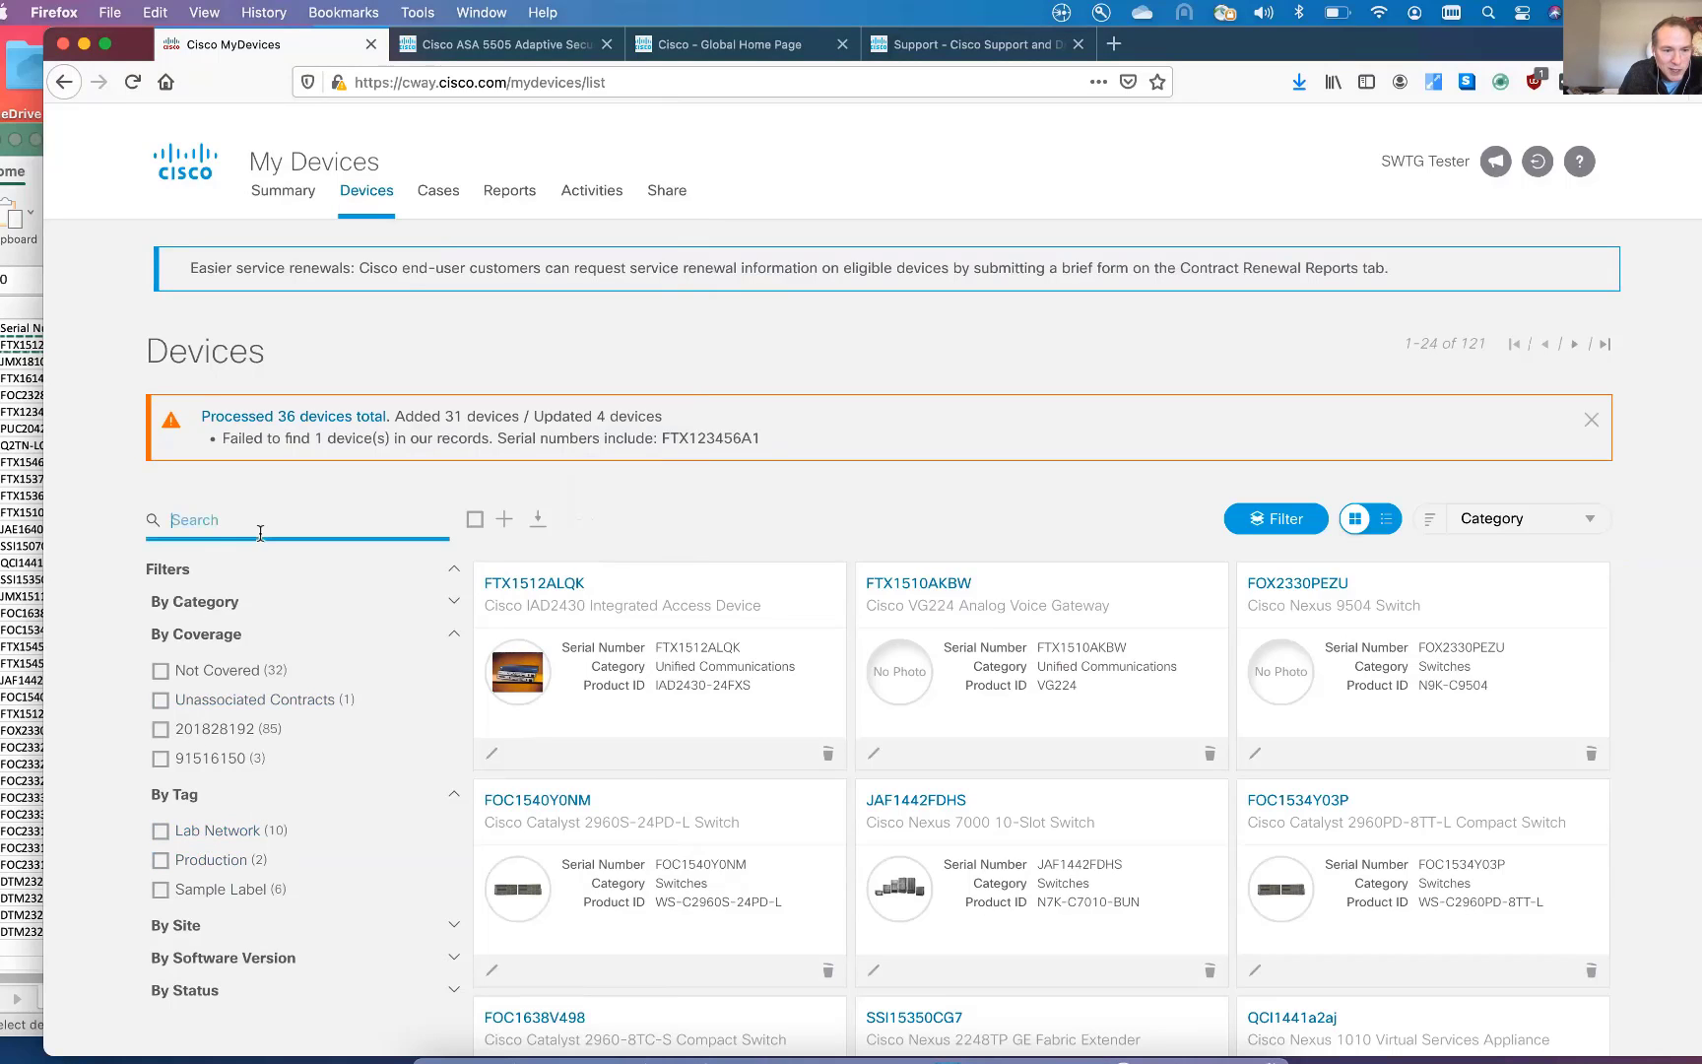
{"action": "left_click", "coordinate": [160, 730]}
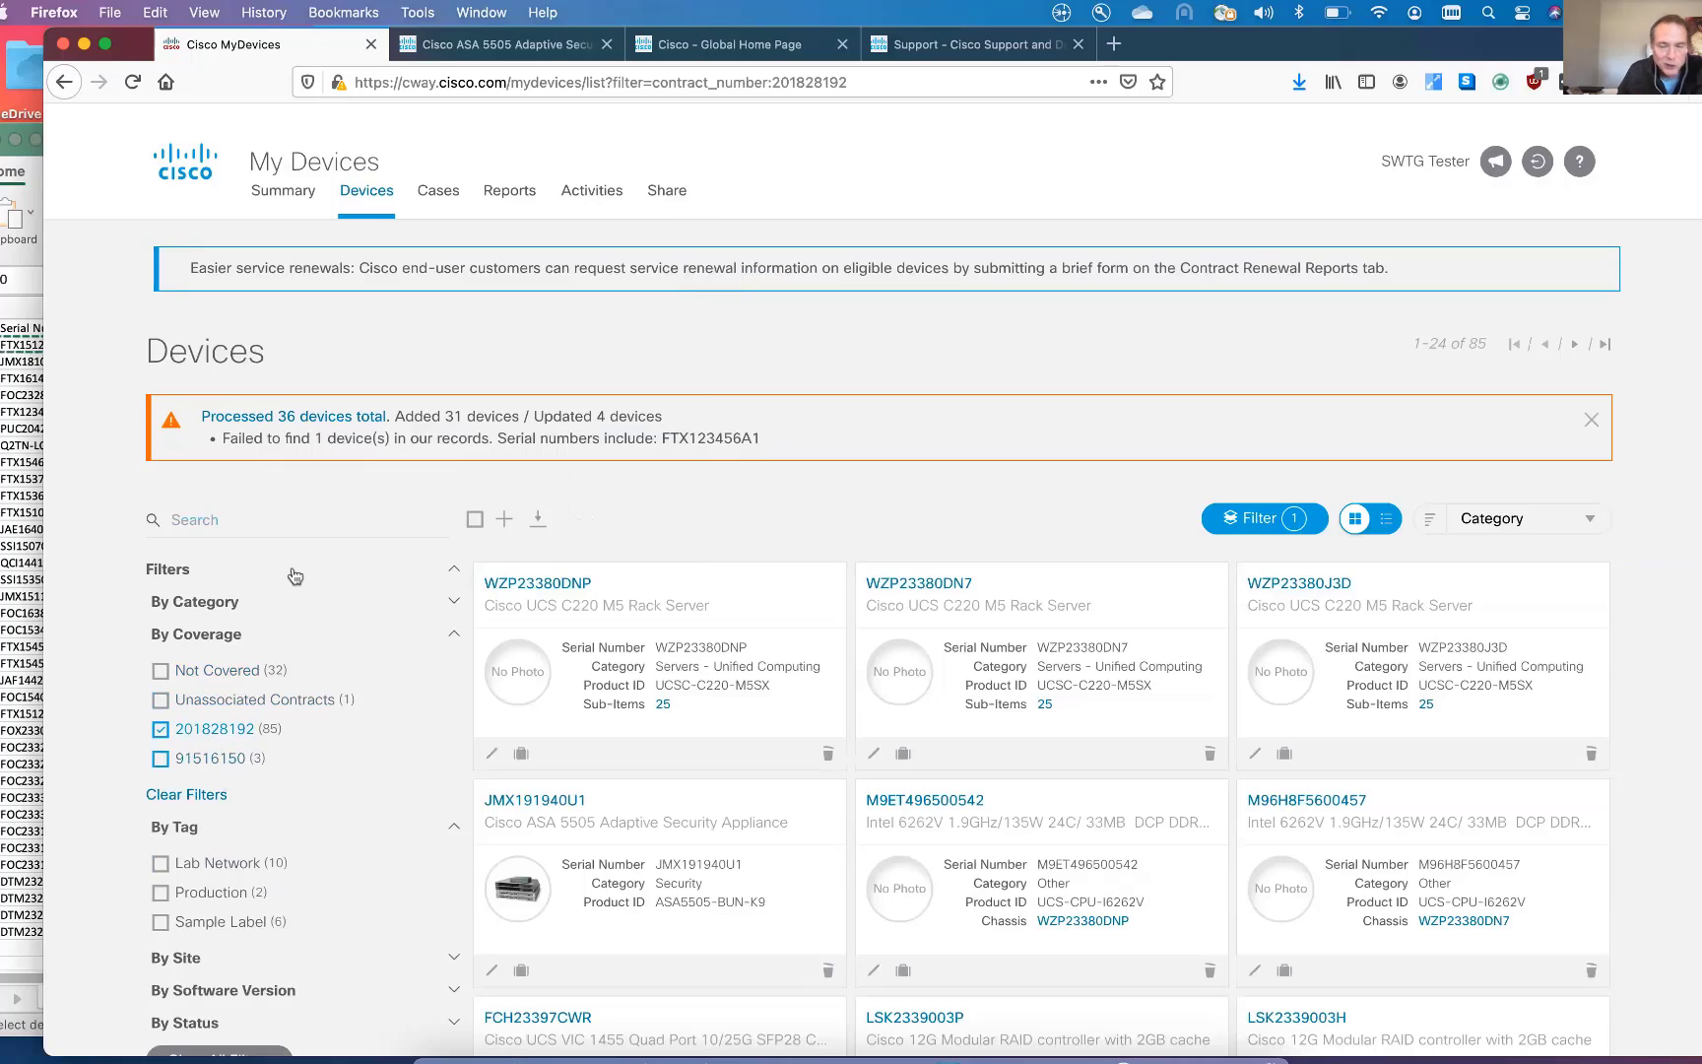
{"action": "left_click", "coordinate": [270, 522]}
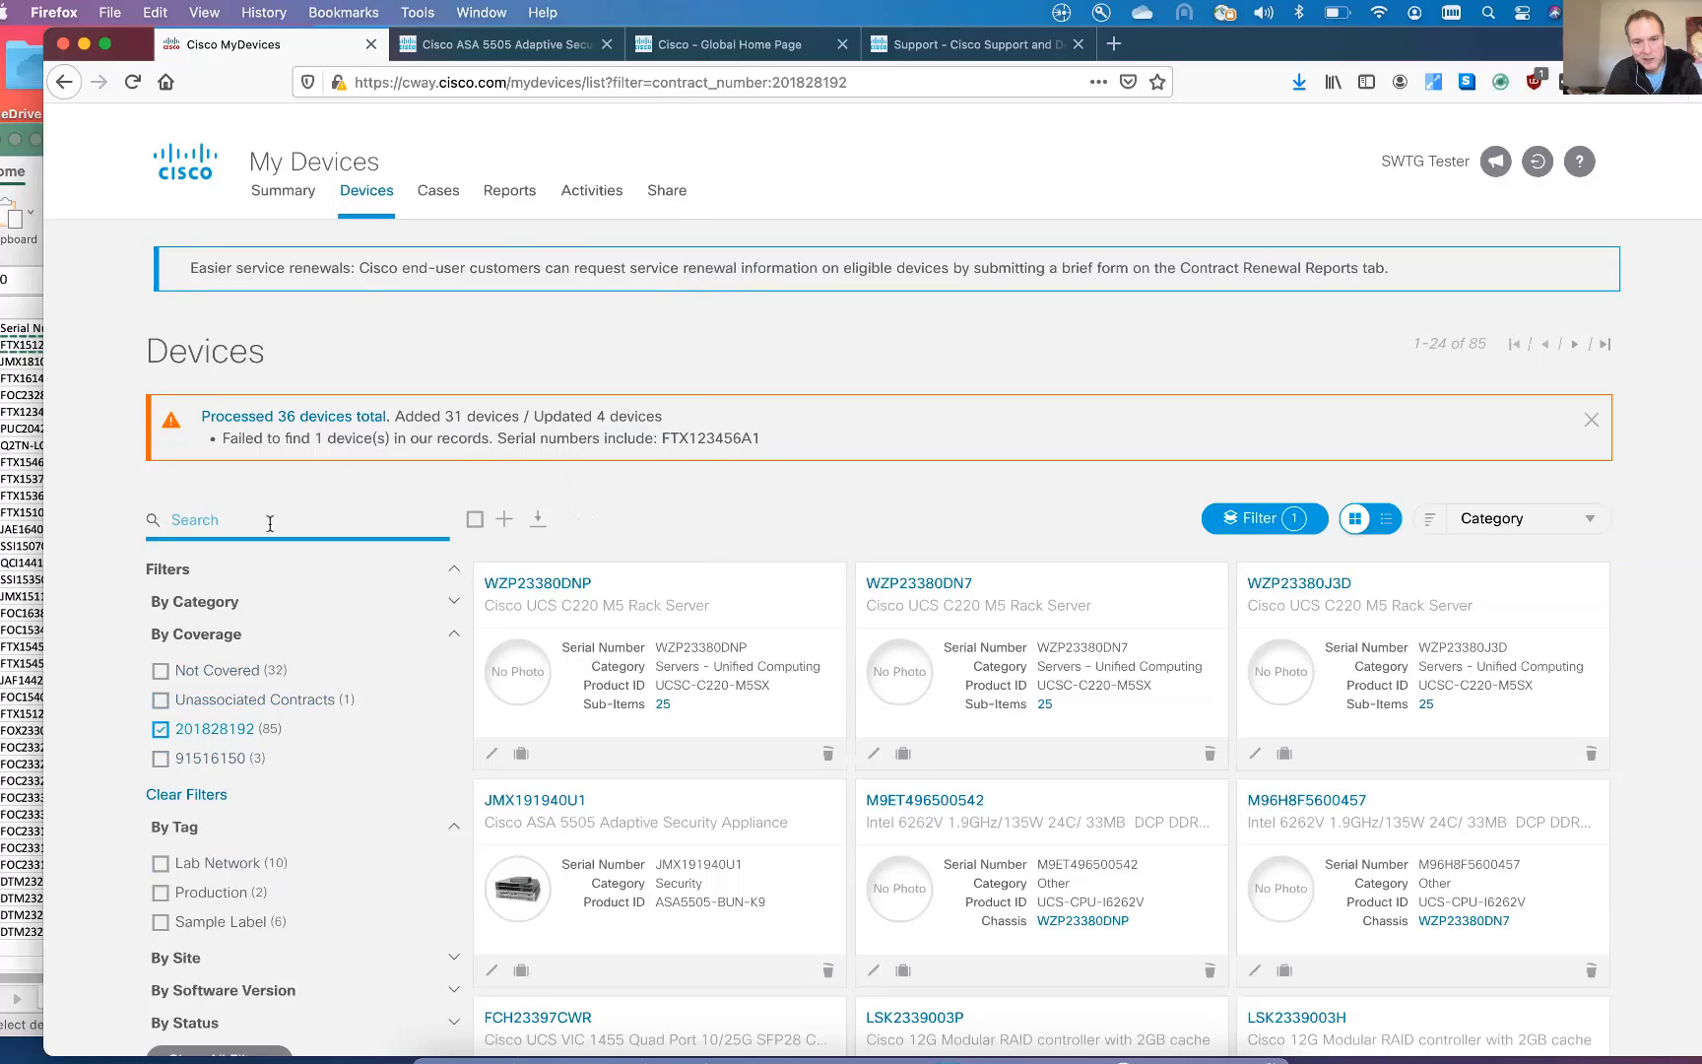
{"action": "type", "text": "WZP"}
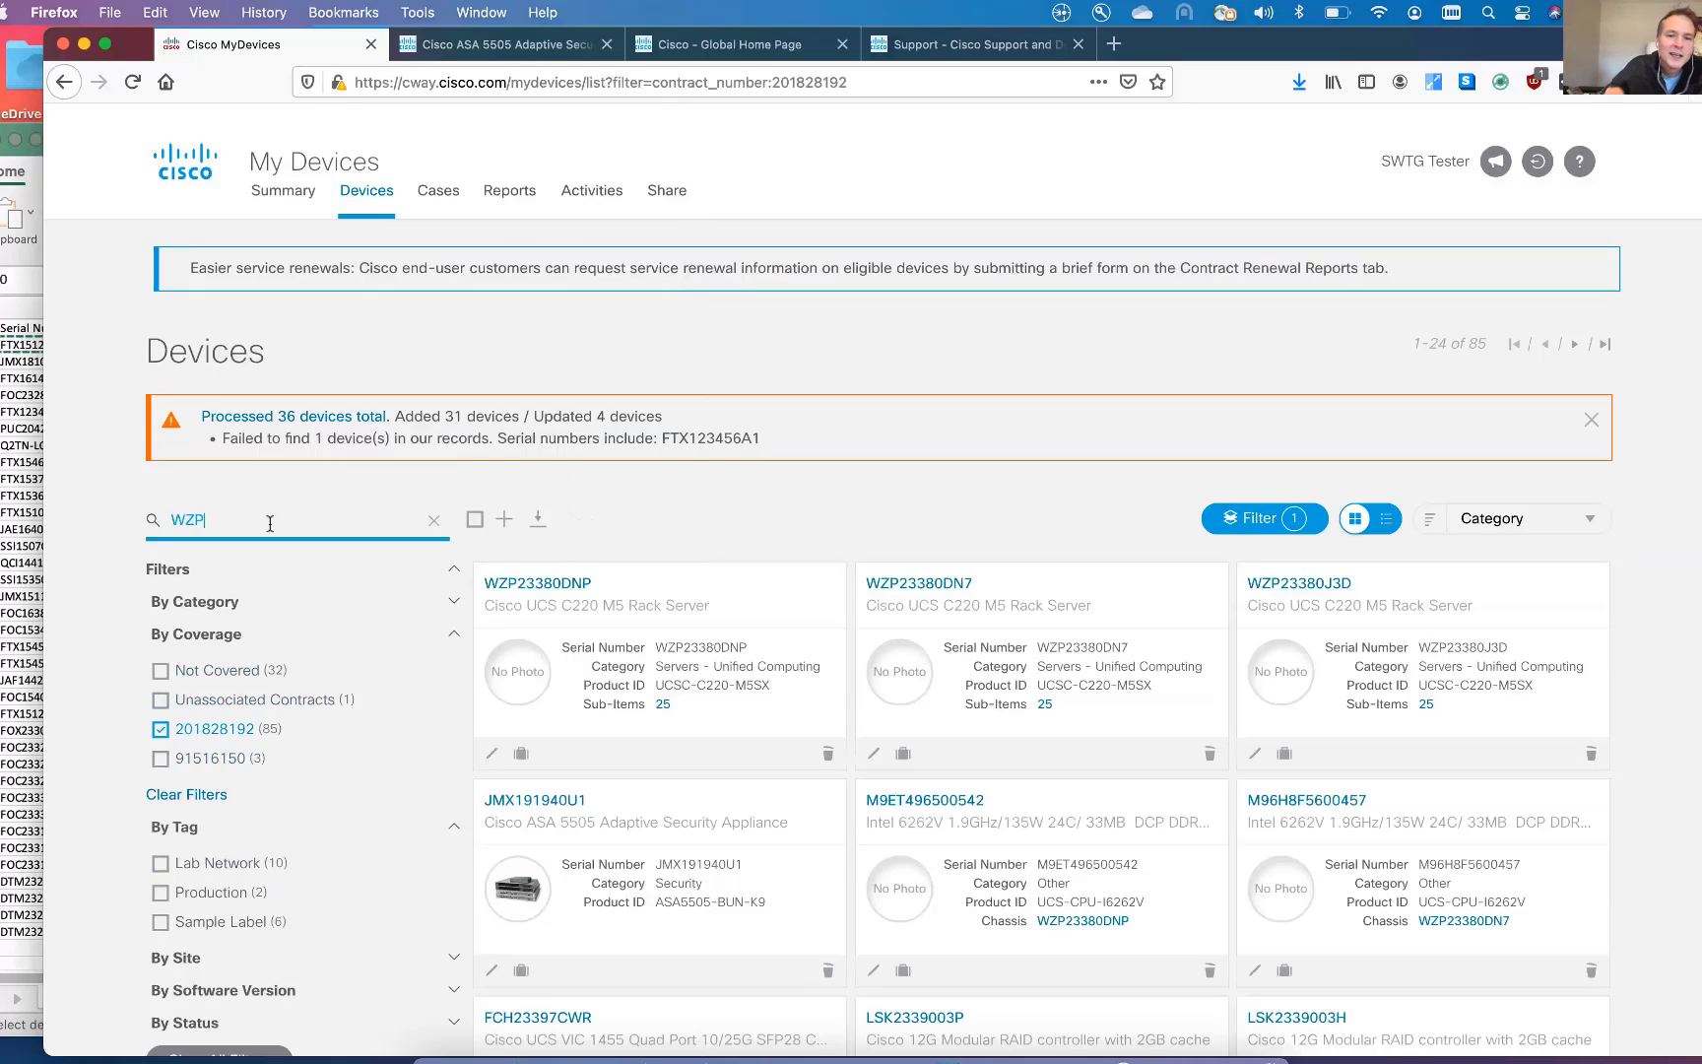
{"action": "key", "text": "Return"}
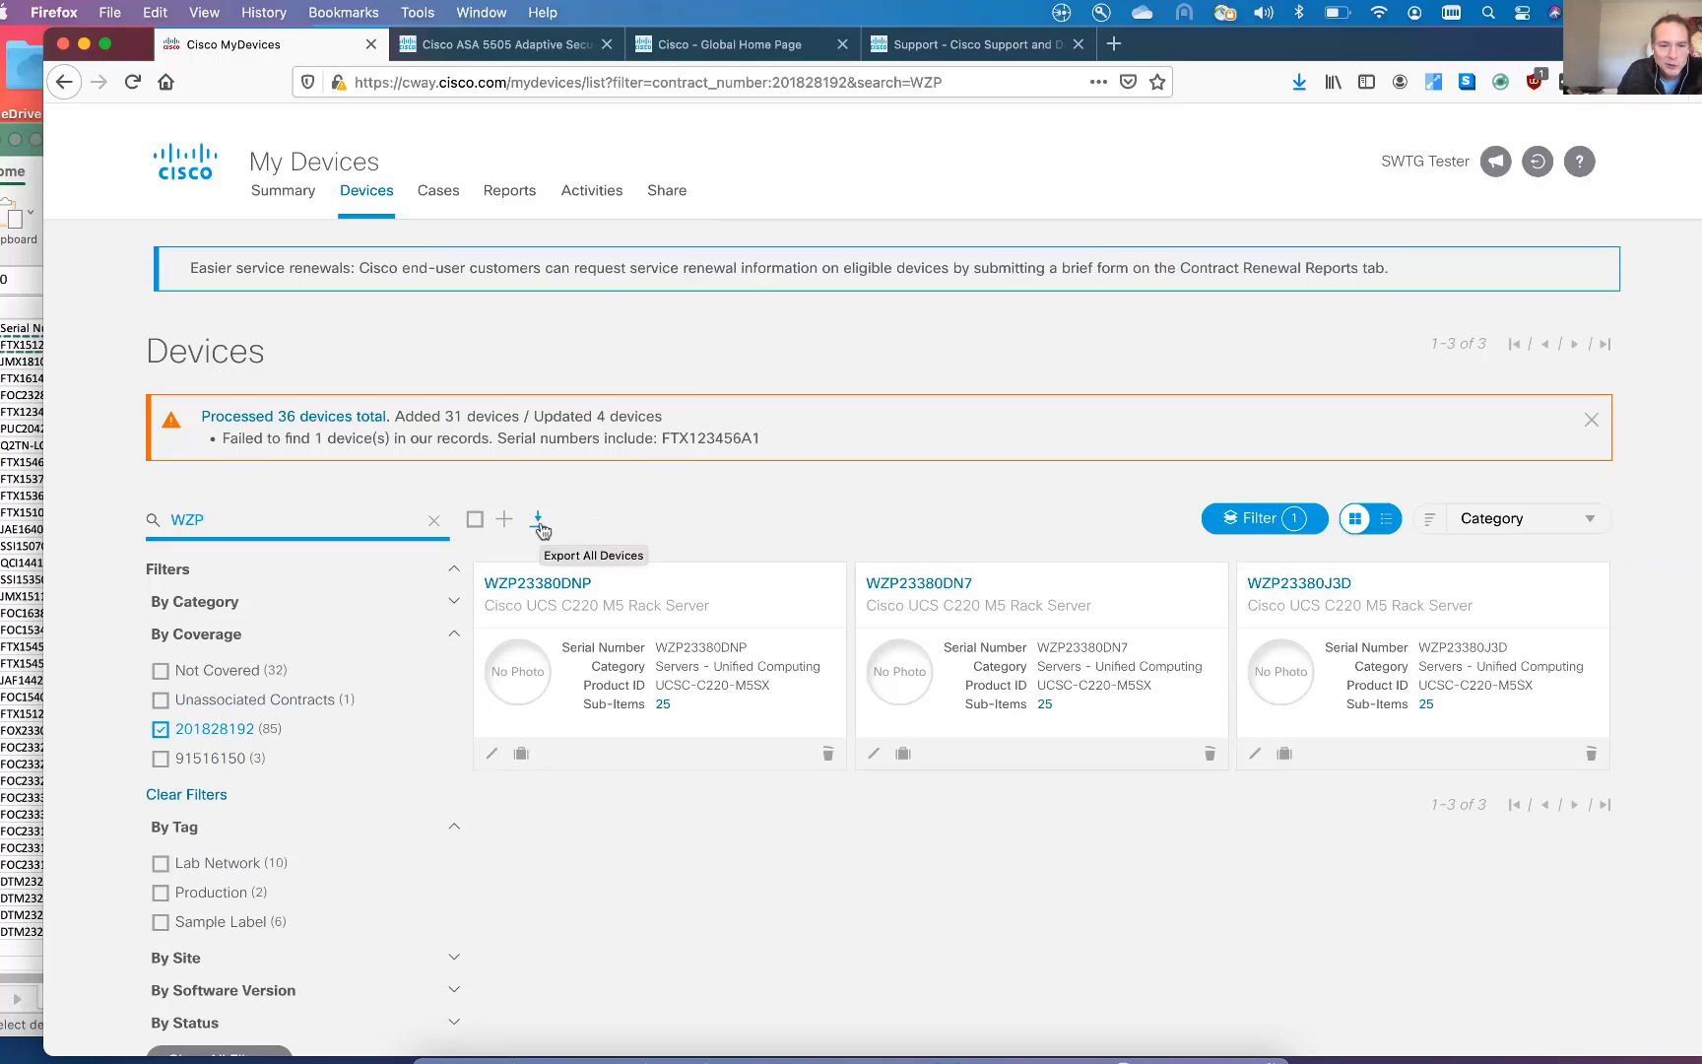
Clear all device filters and the WZP search term.
{"action": "scroll", "coordinate": [463, 759], "scroll_direction": "down", "scroll_amount": 3}
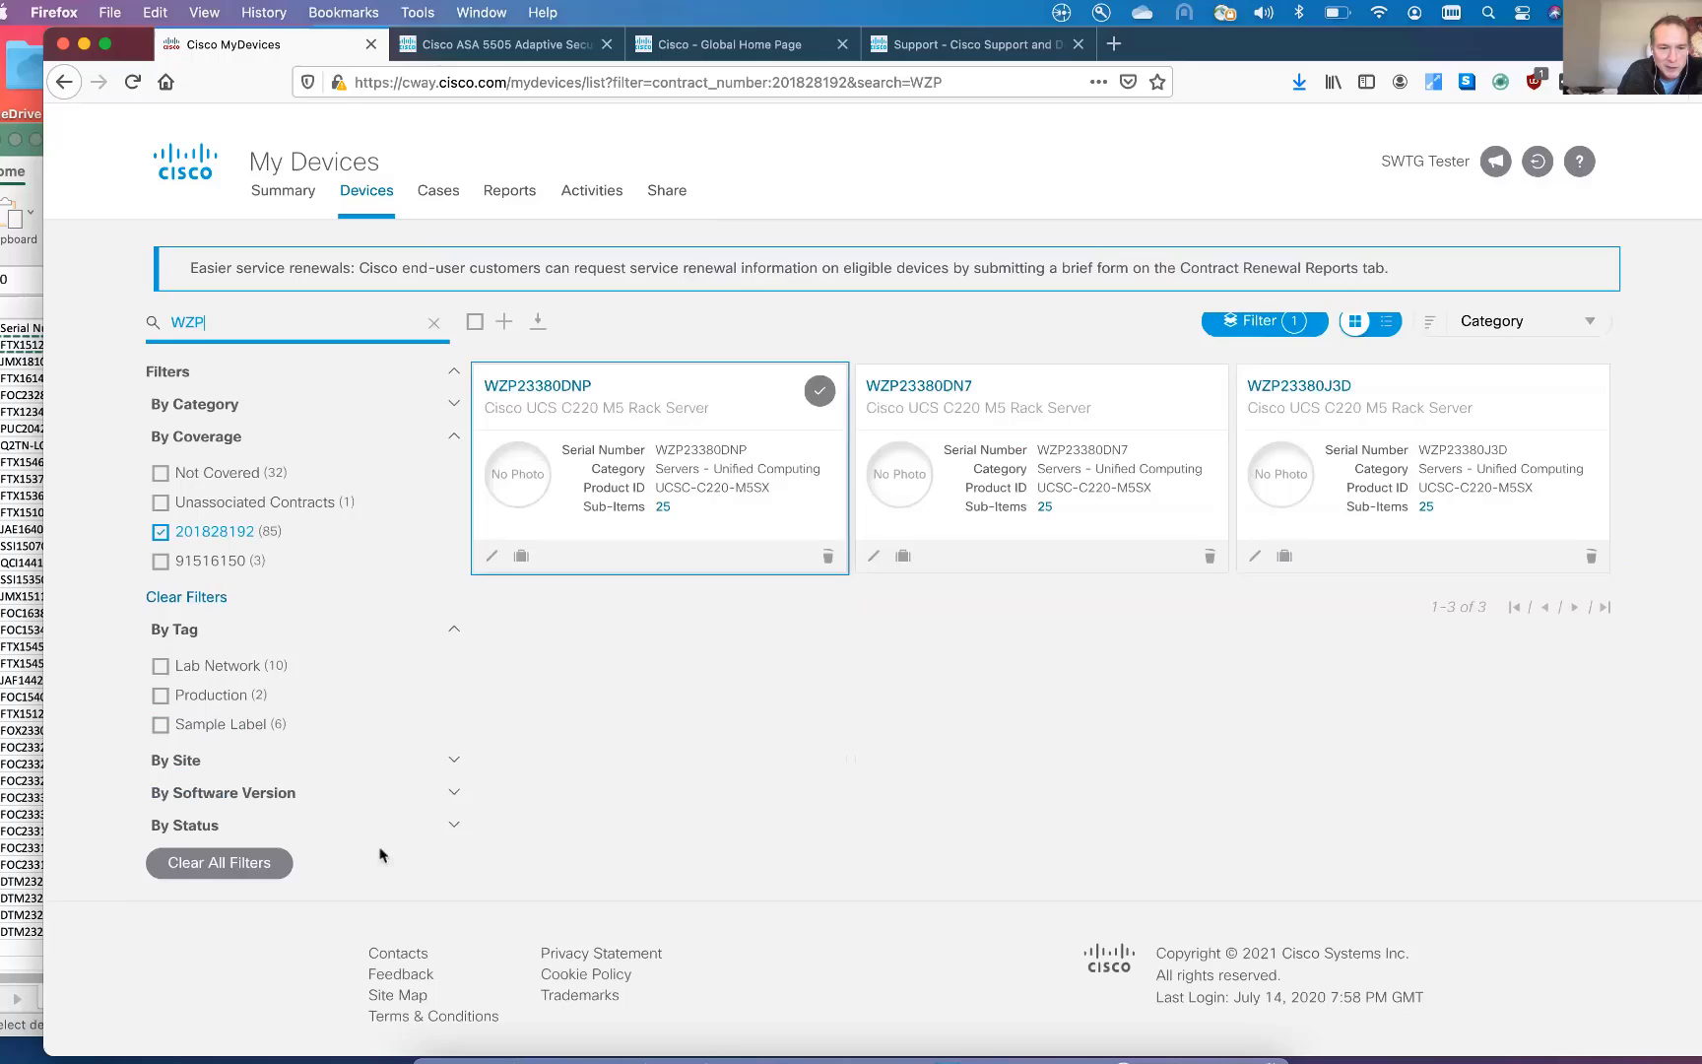
{"action": "left_click", "coordinate": [181, 866]}
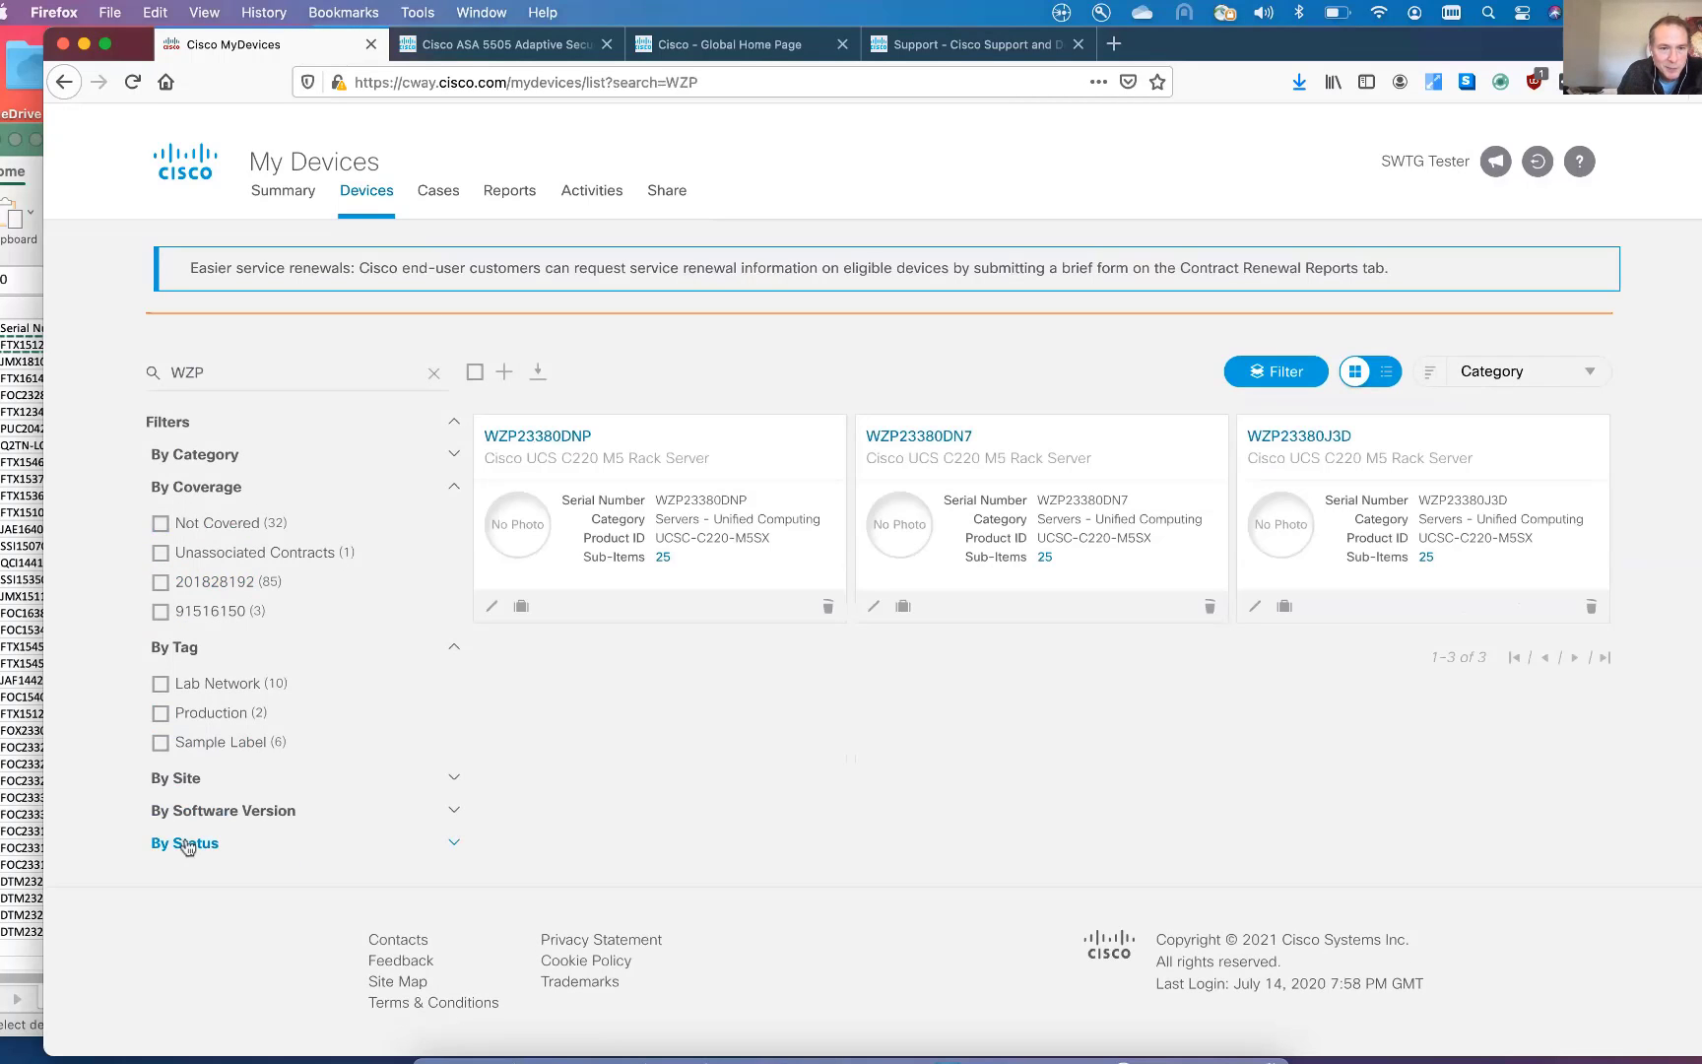
{"action": "left_click", "coordinate": [434, 372]}
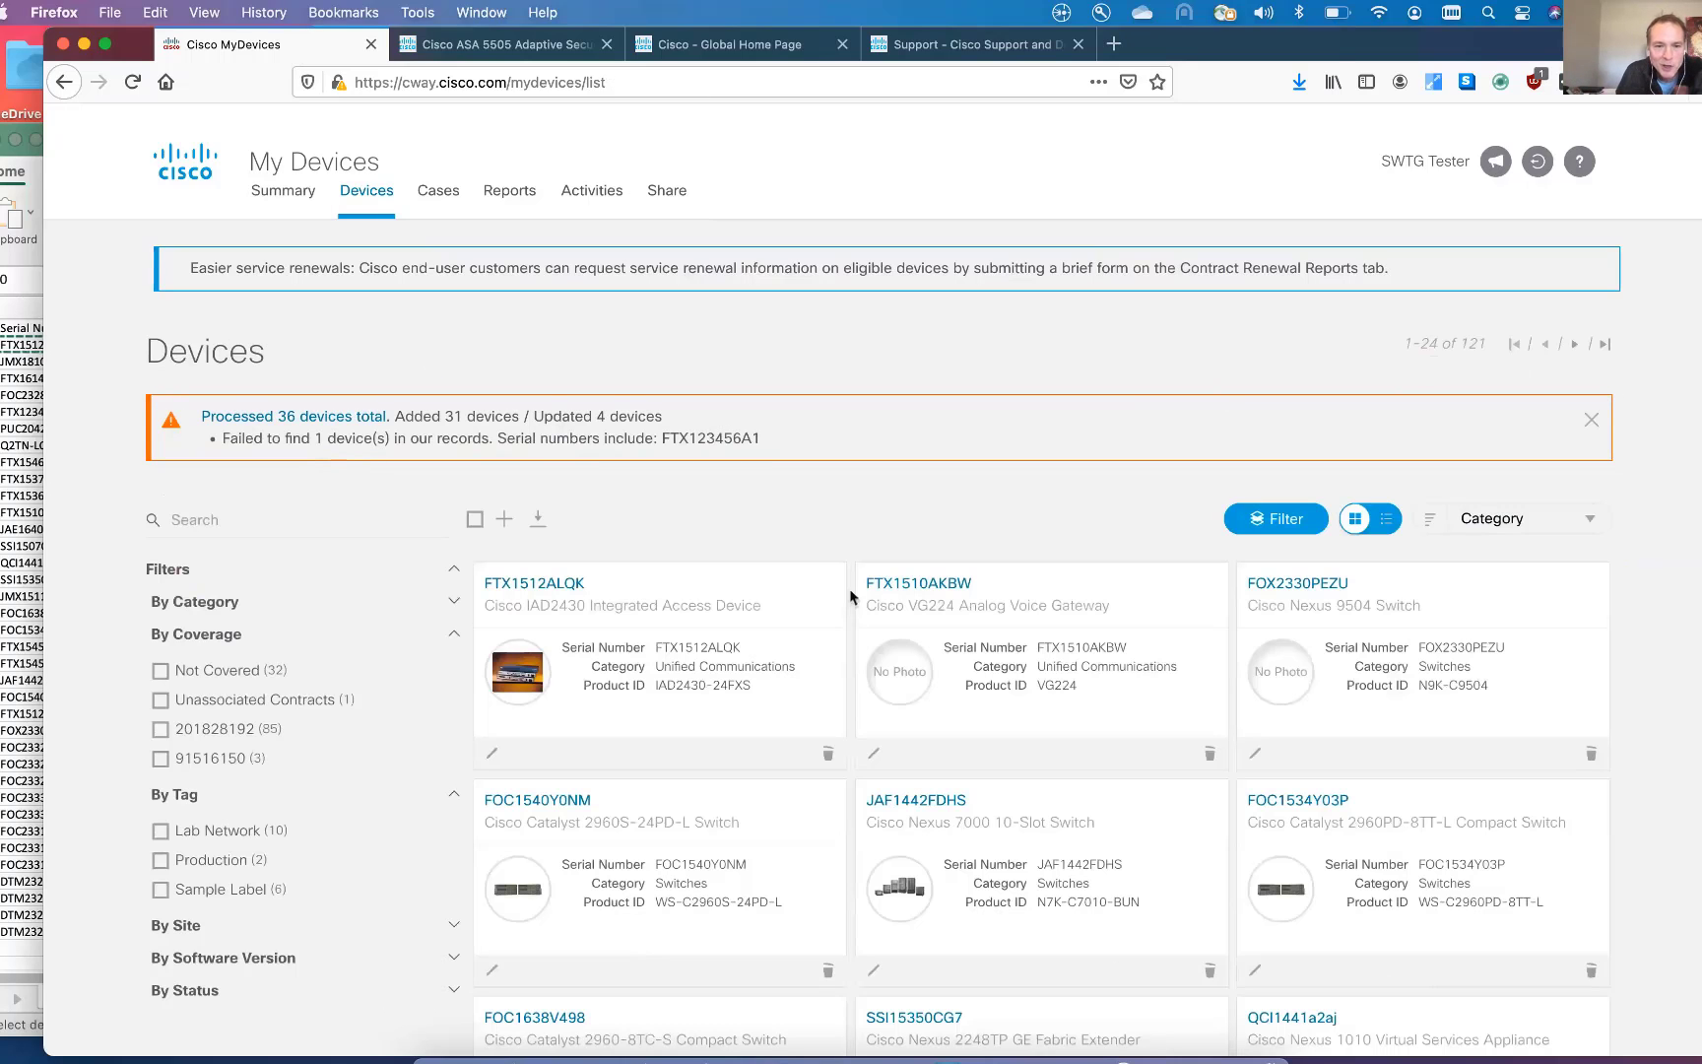
Export all devices in the default format and open the exported CSV in Microsoft Excel.
{"action": "left_click", "coordinate": [537, 527]}
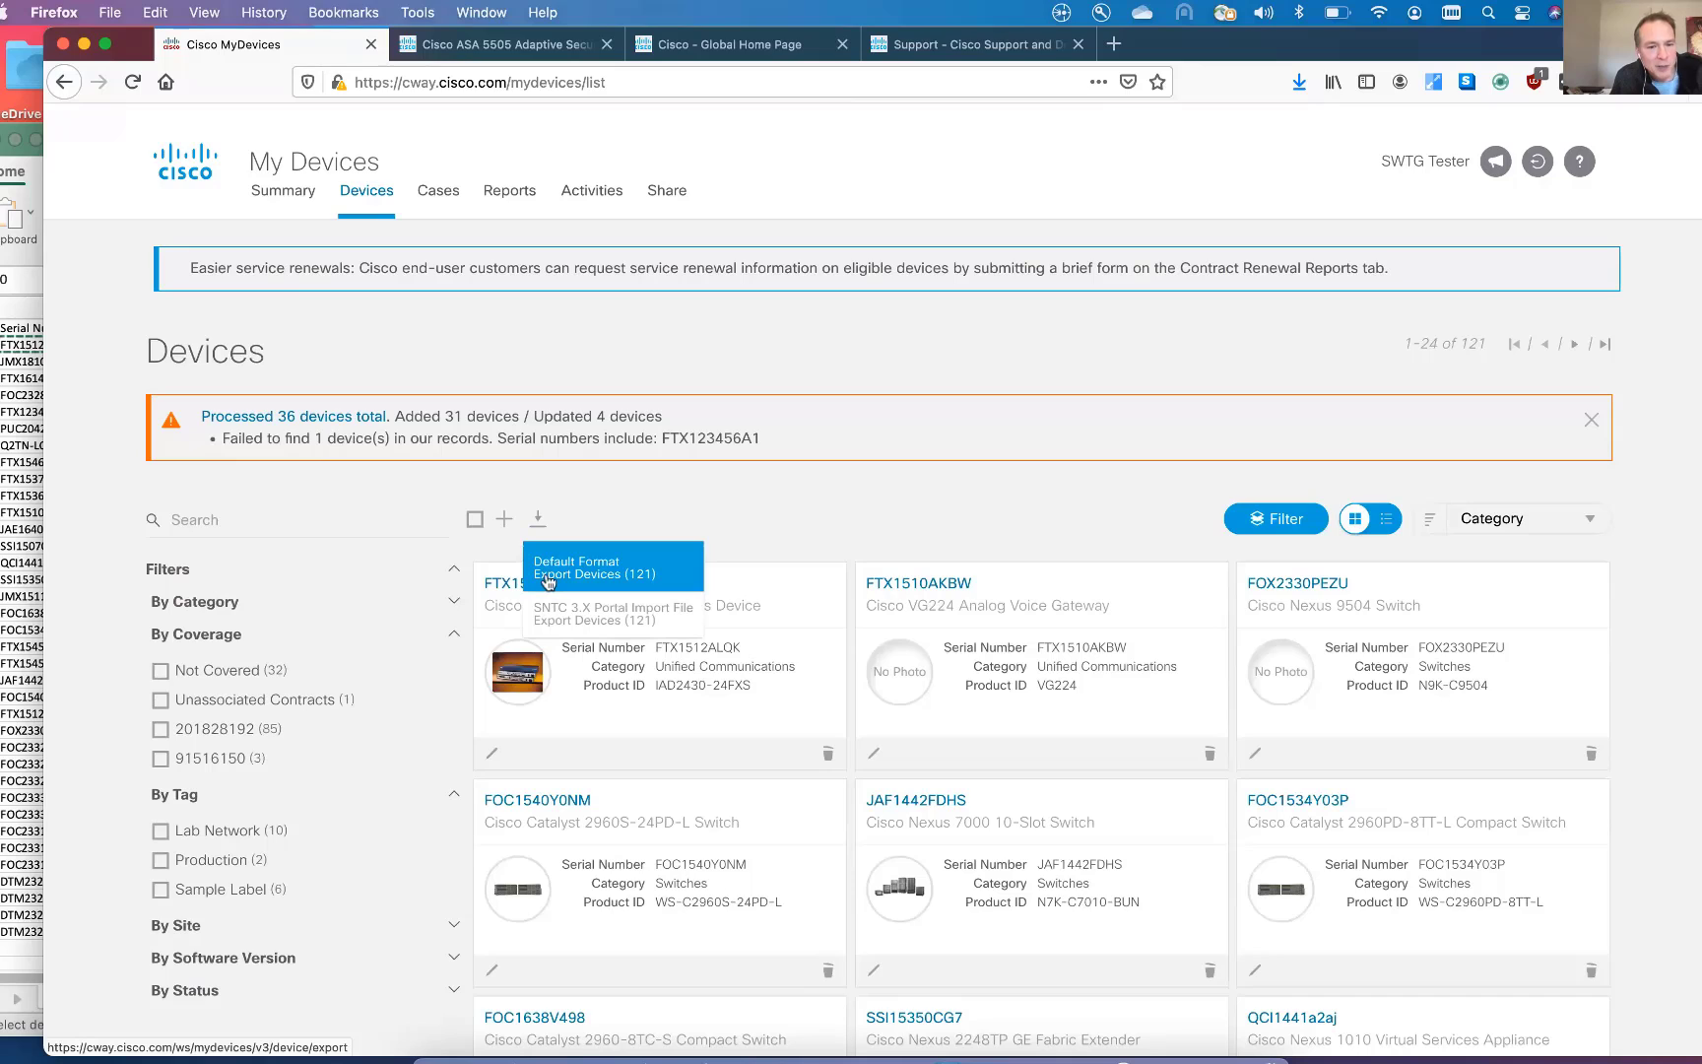
{"action": "left_click", "coordinate": [548, 581]}
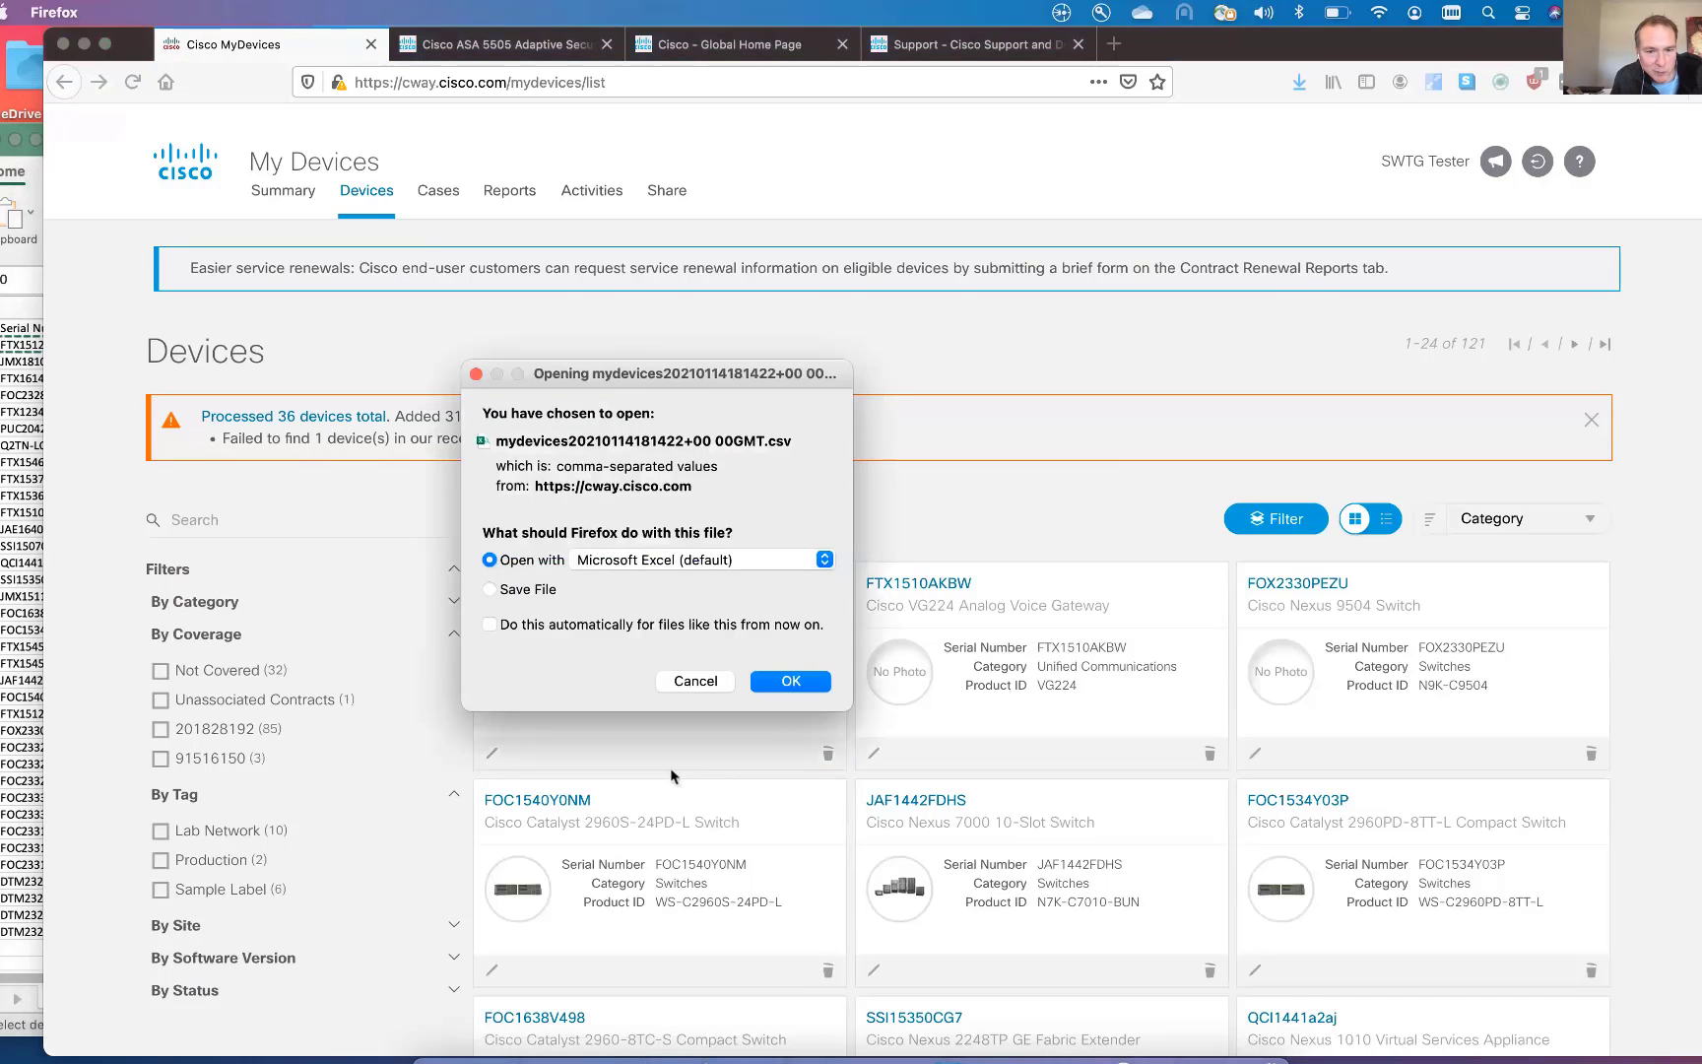
{"action": "left_click", "coordinate": [796, 681]}
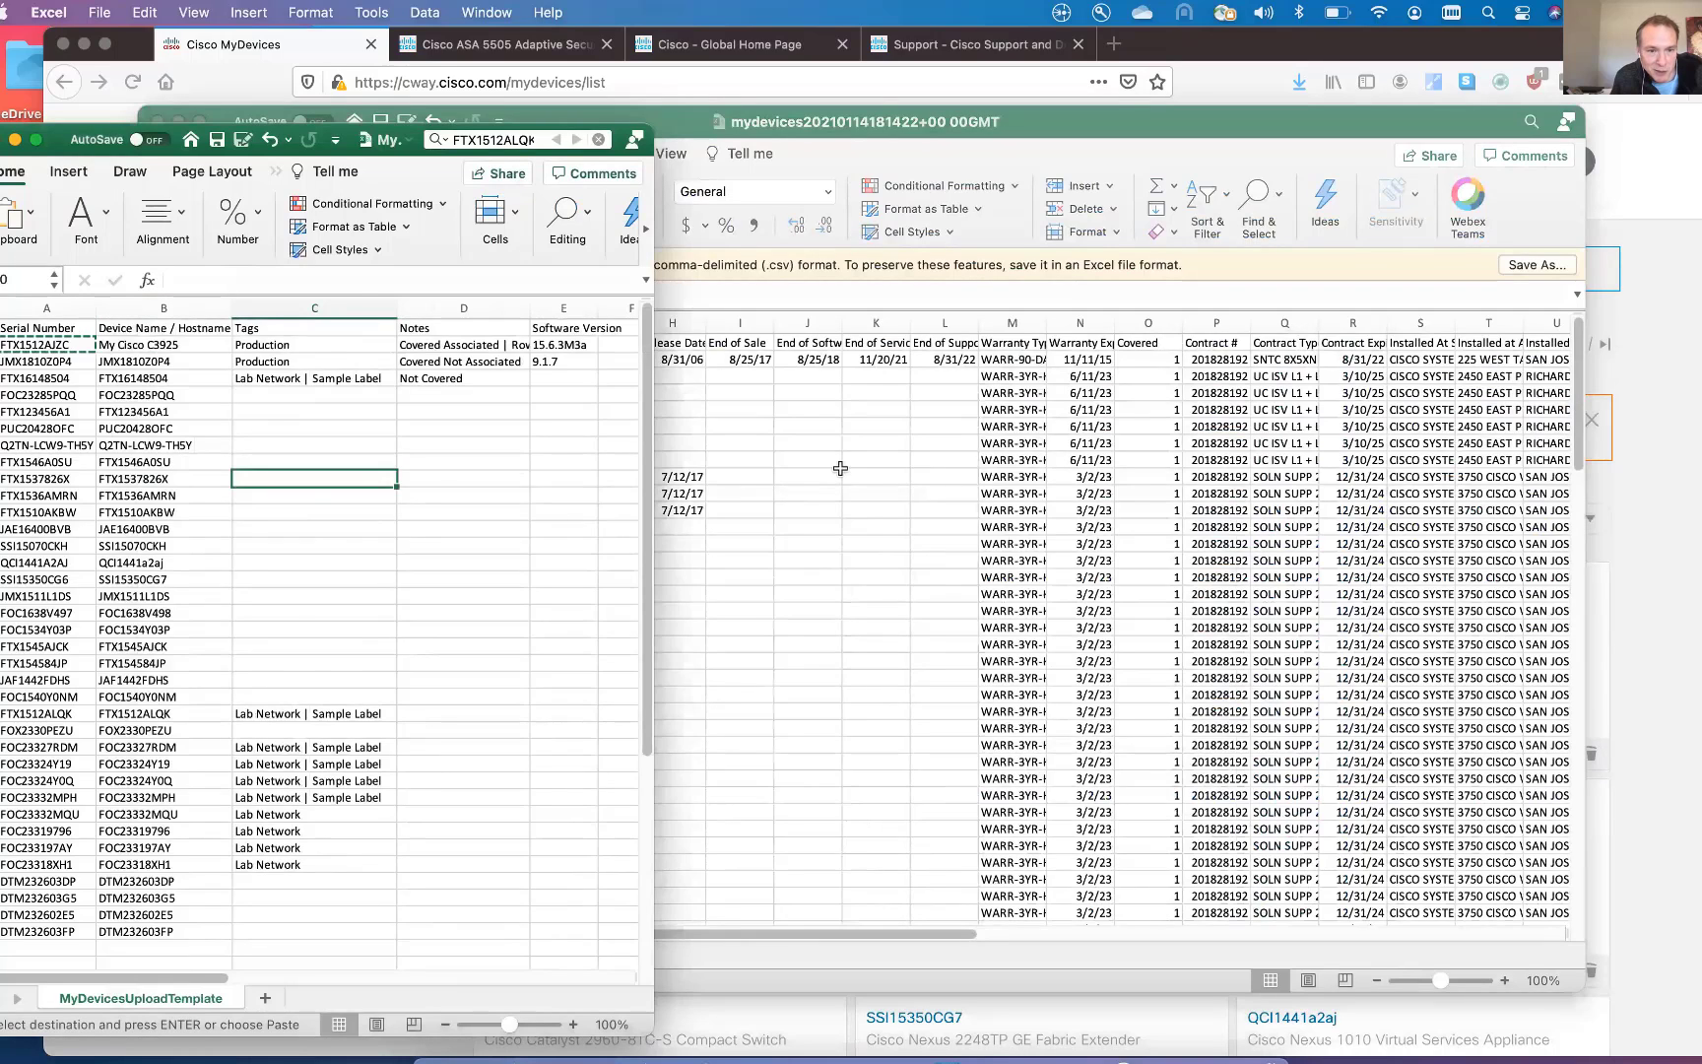
Review the exported file's Category, Model Name, PID, Release Date through End of Support, Warranty Type and Warranty Expiry columns.
{"action": "left_click", "coordinate": [805, 443]}
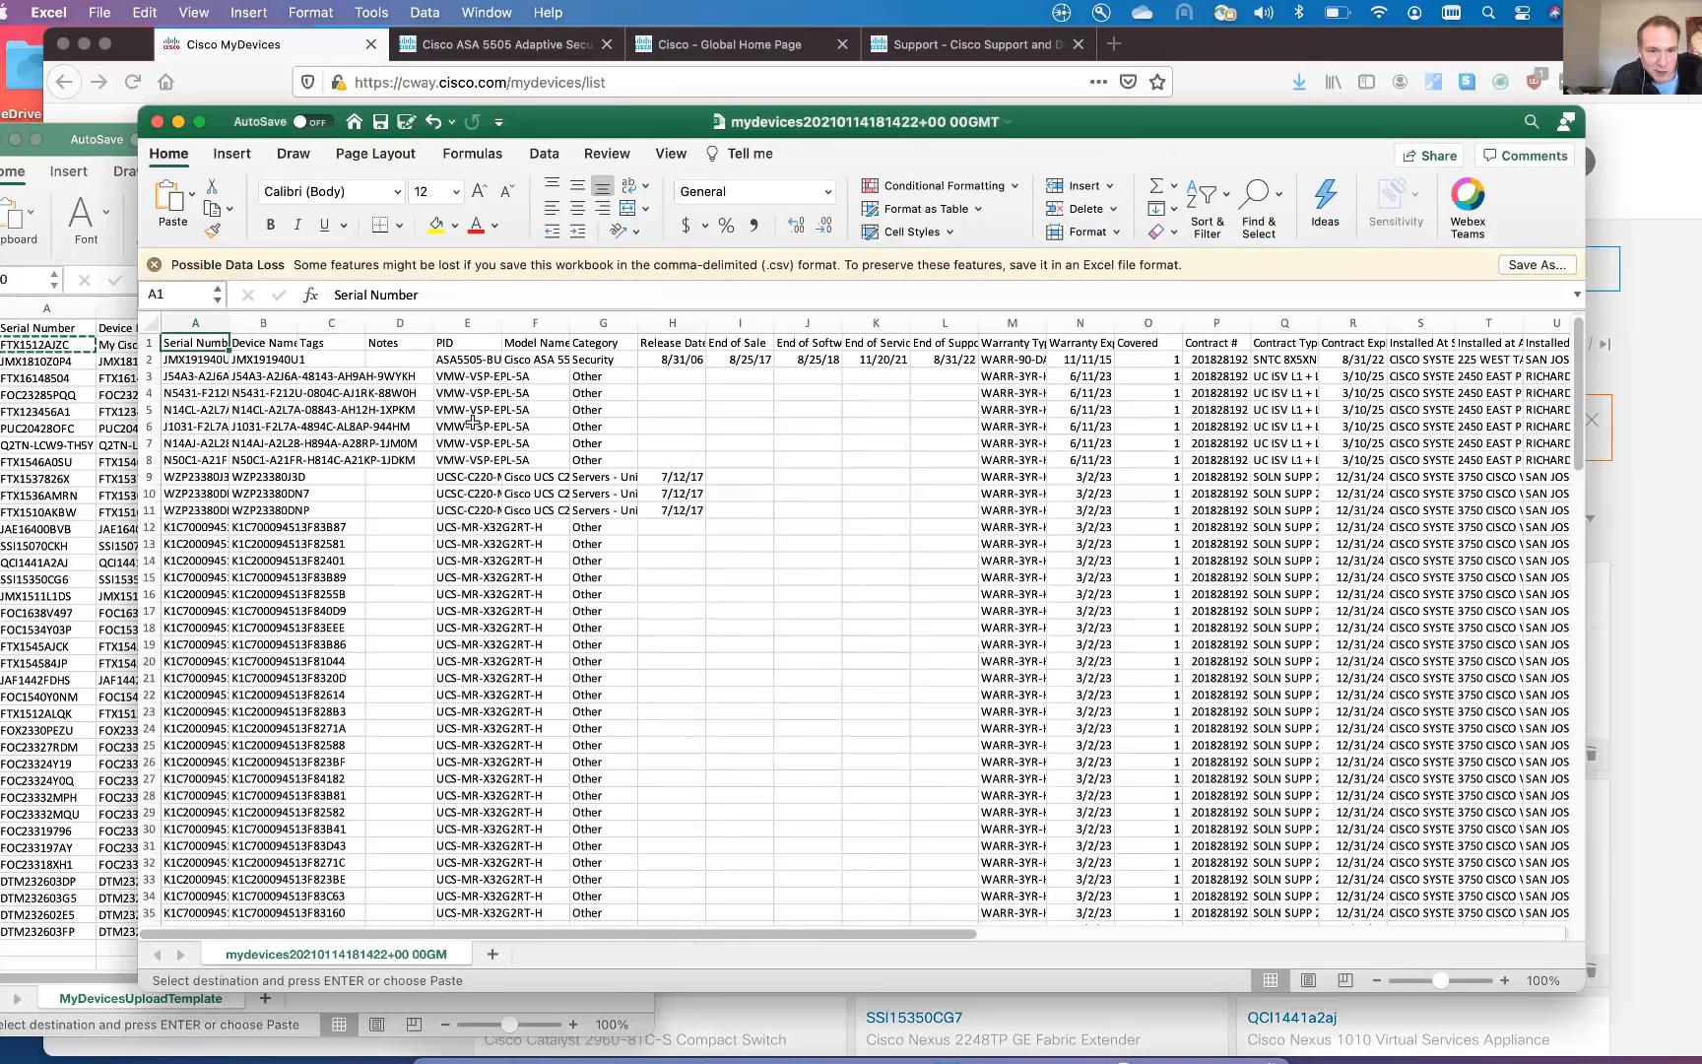
{"action": "left_click", "coordinate": [579, 322]}
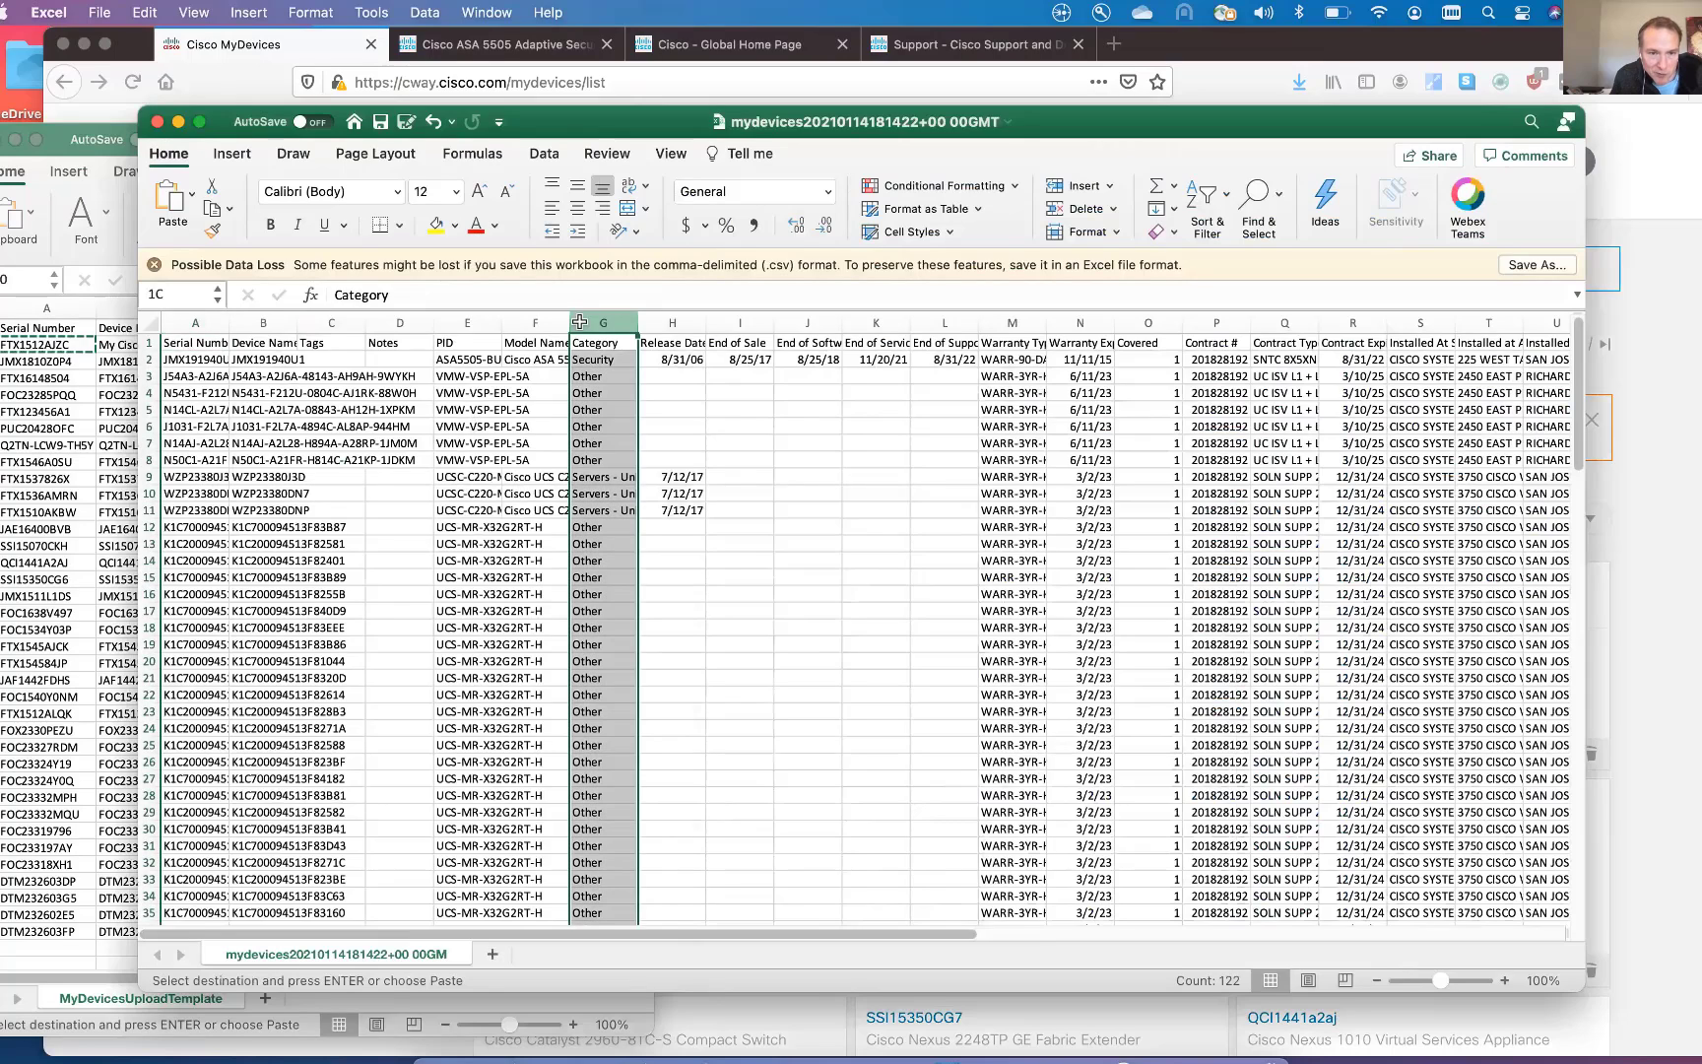
{"action": "left_click", "coordinate": [502, 323]}
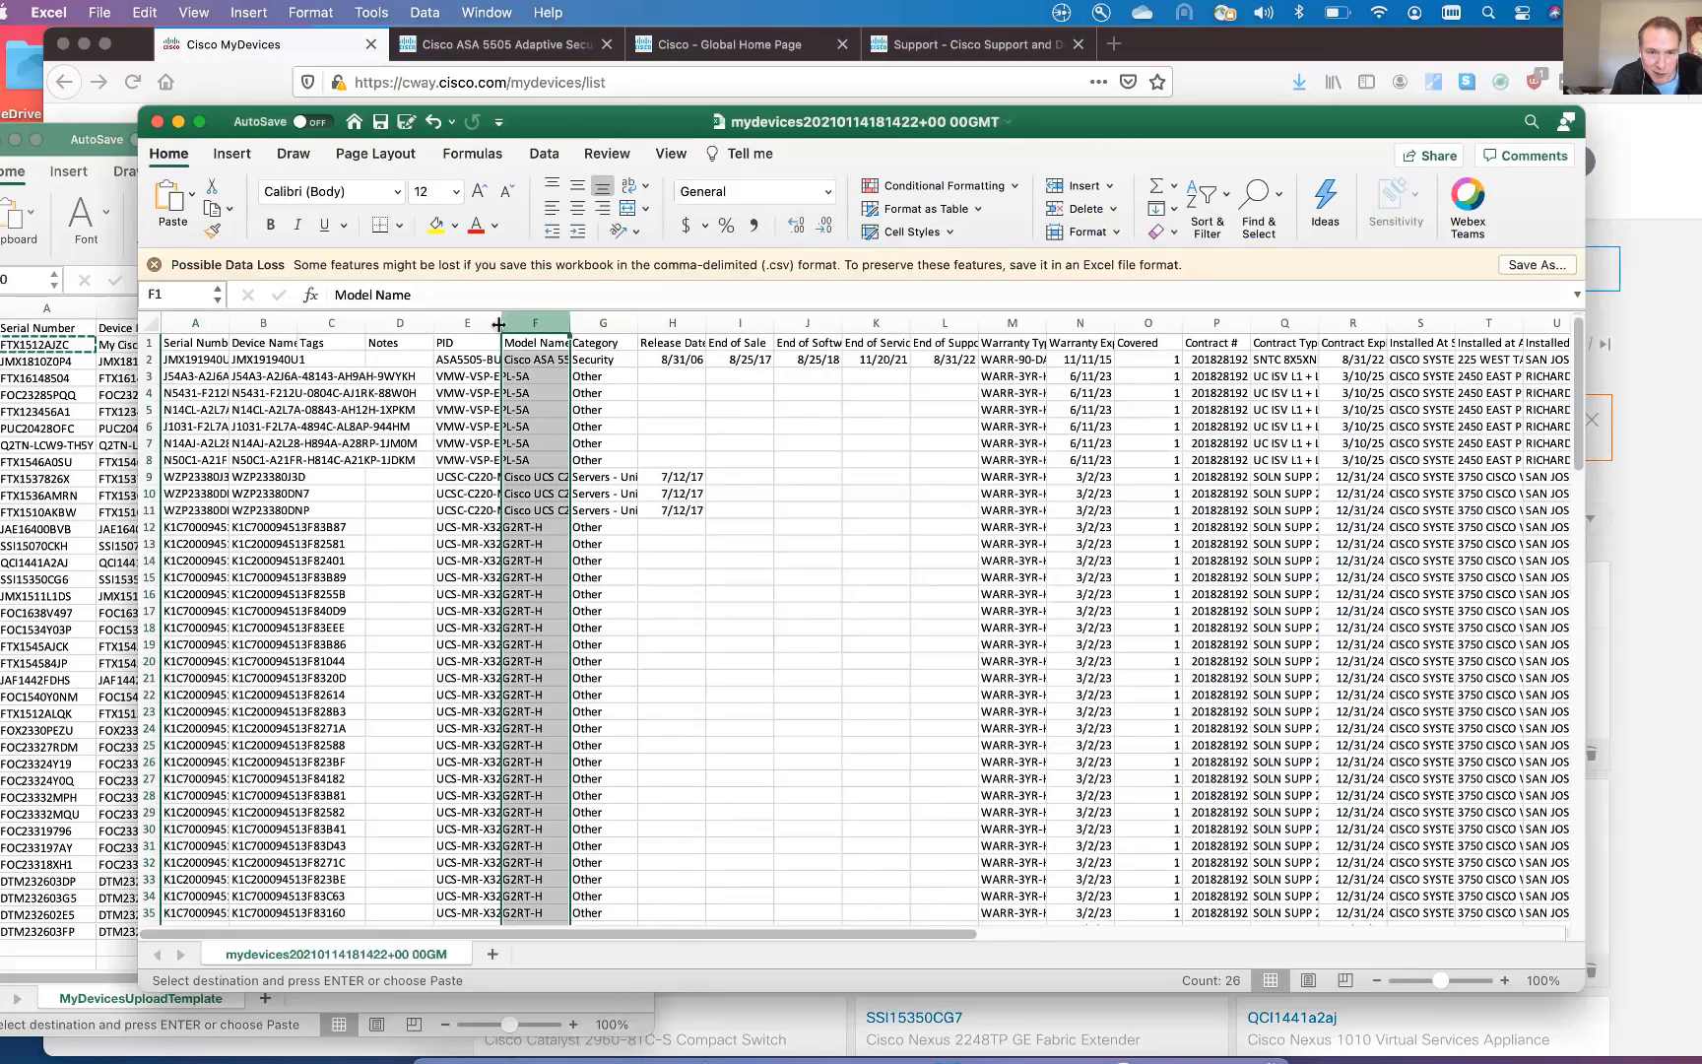
{"action": "left_click", "coordinate": [481, 322]}
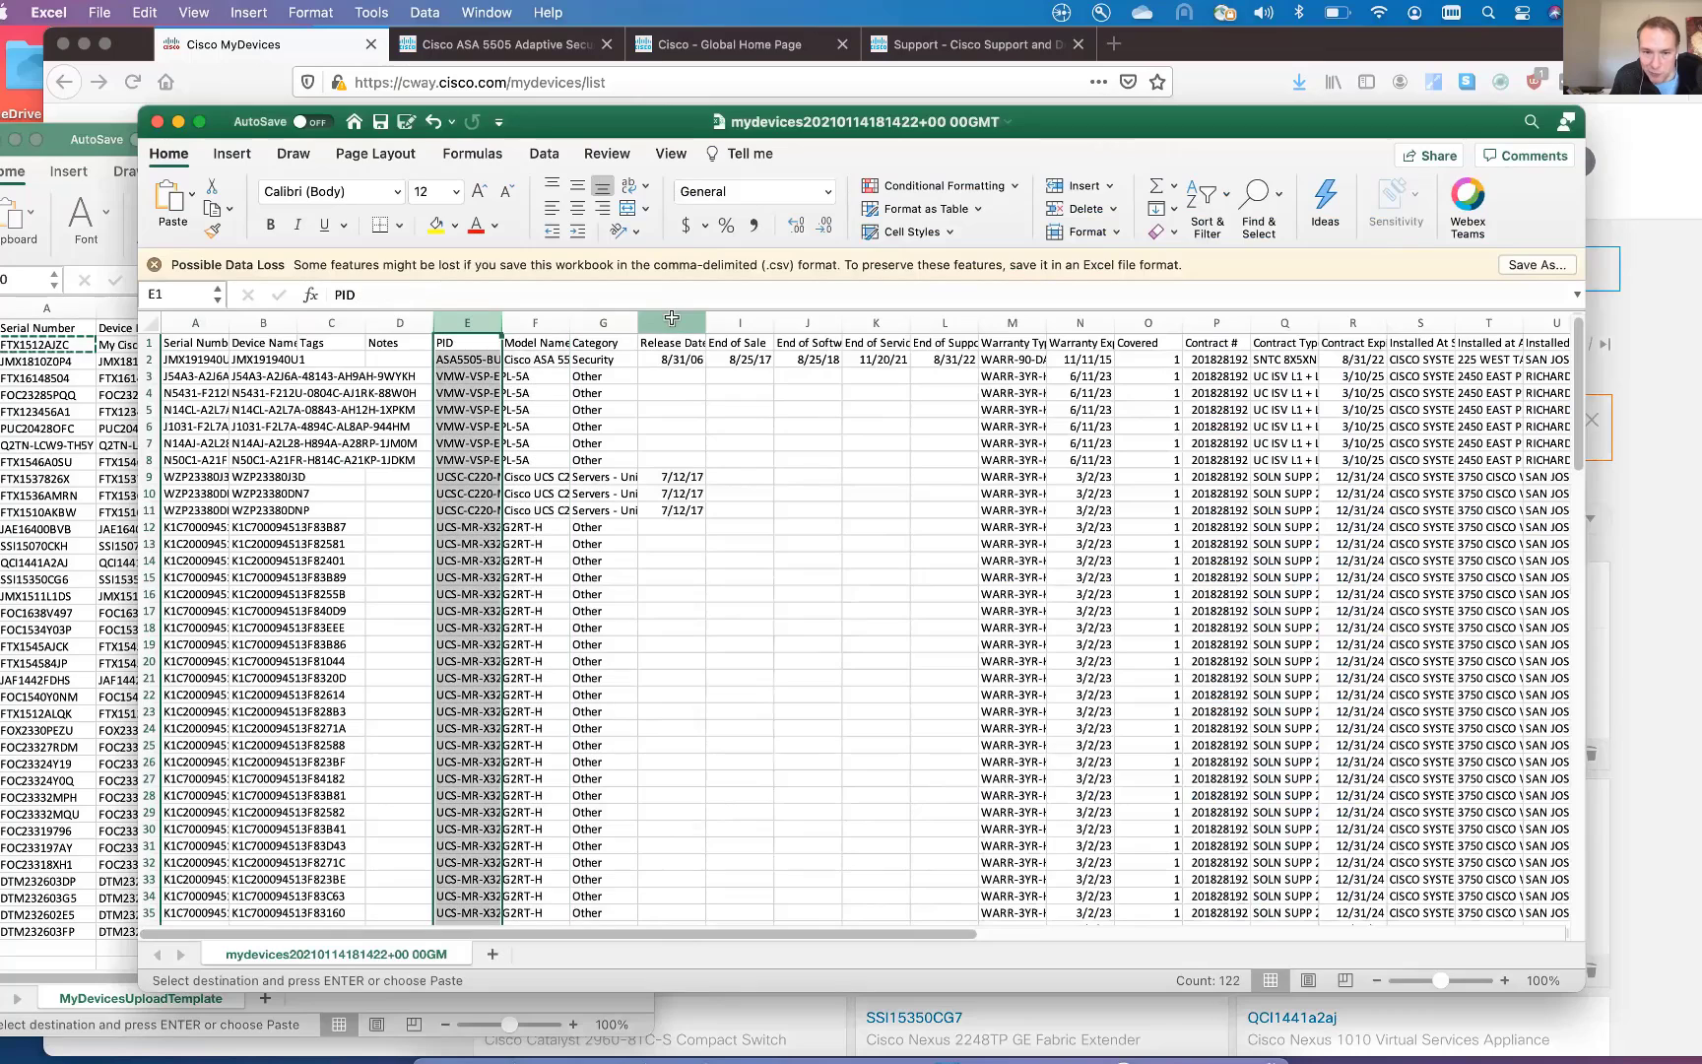
{"action": "left_click_drag", "start_coordinate": [672, 317], "coordinate": [955, 328]}
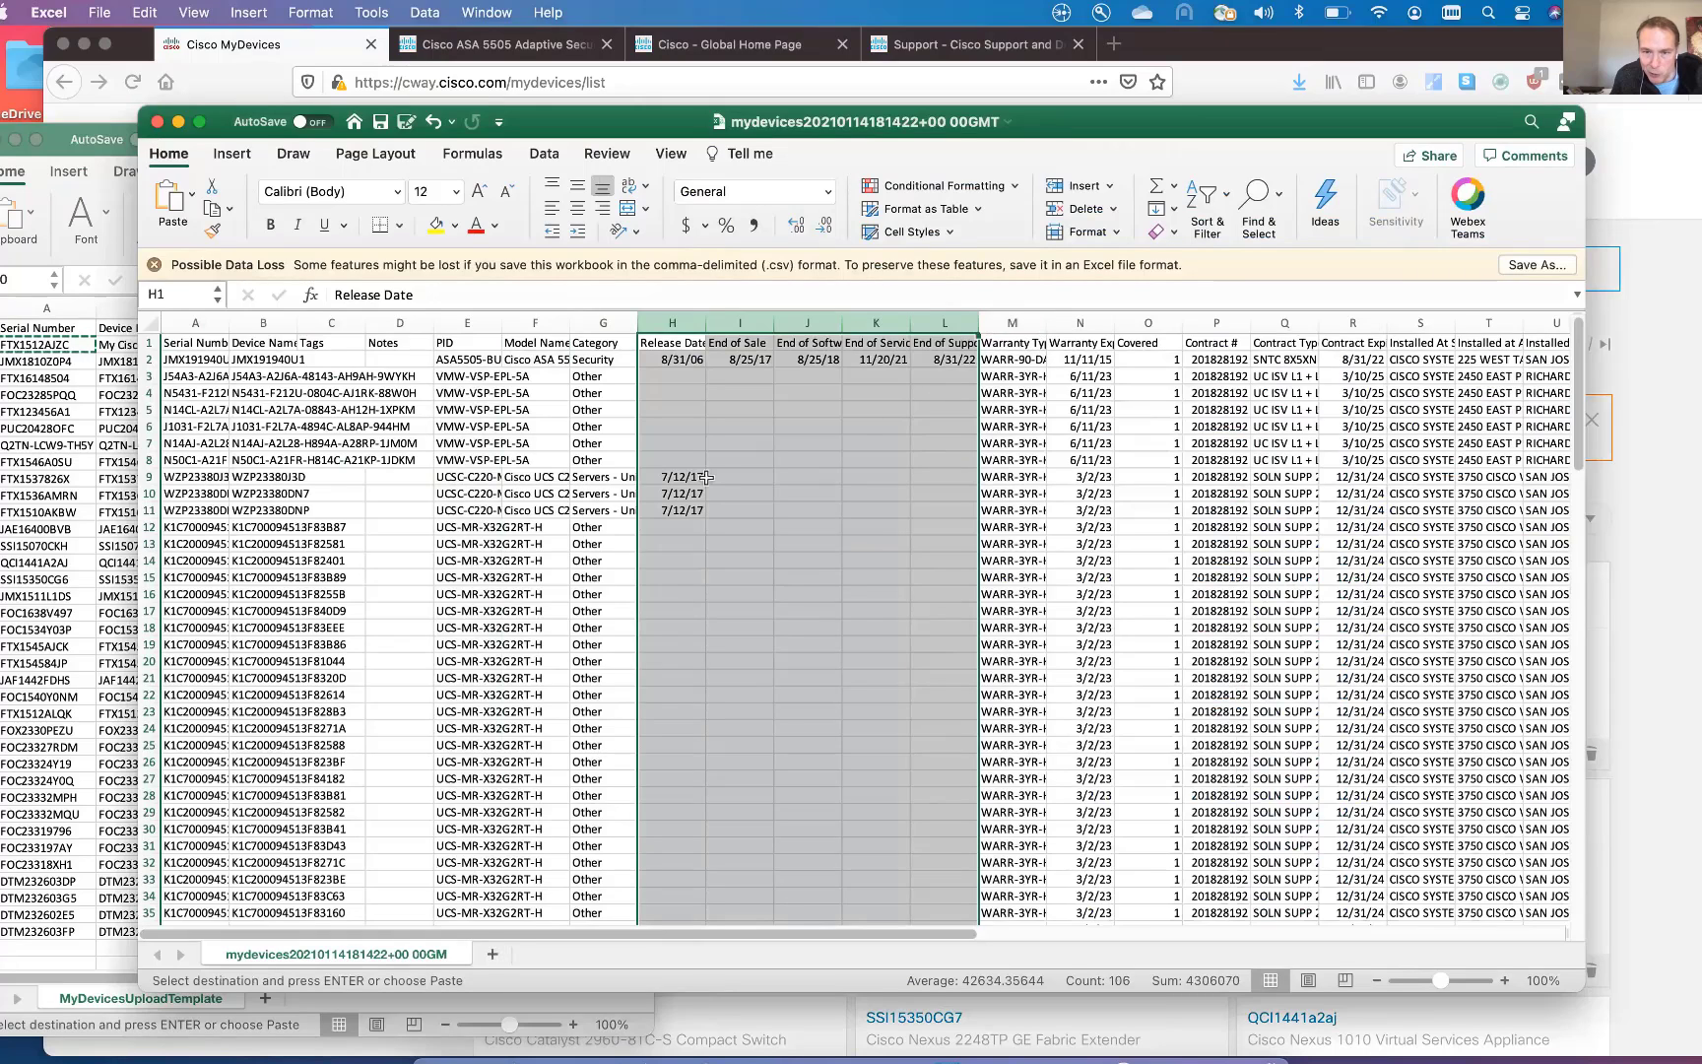
{"action": "left_click", "coordinate": [1007, 327]}
{"action": "left_click", "coordinate": [1079, 323]}
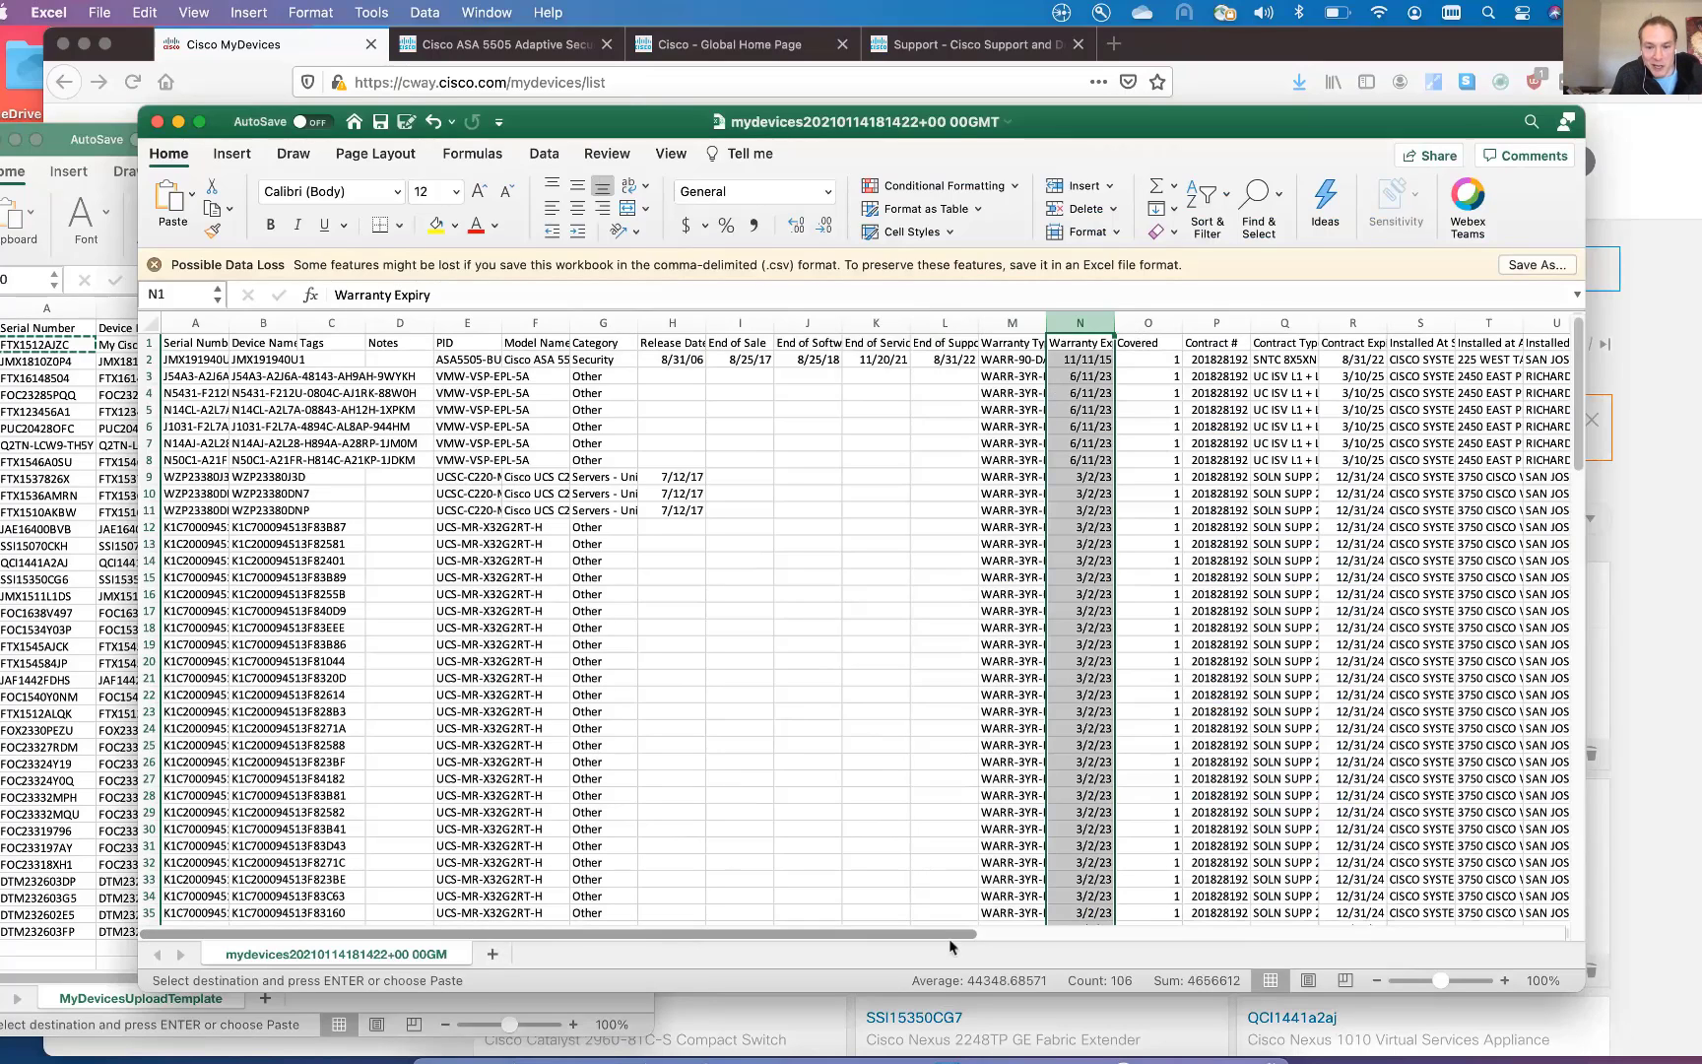
Look through the exported device rows and review the Serial Number, Device Name and Notes columns.
{"action": "left_click_drag", "start_coordinate": [948, 932], "coordinate": [817, 903]}
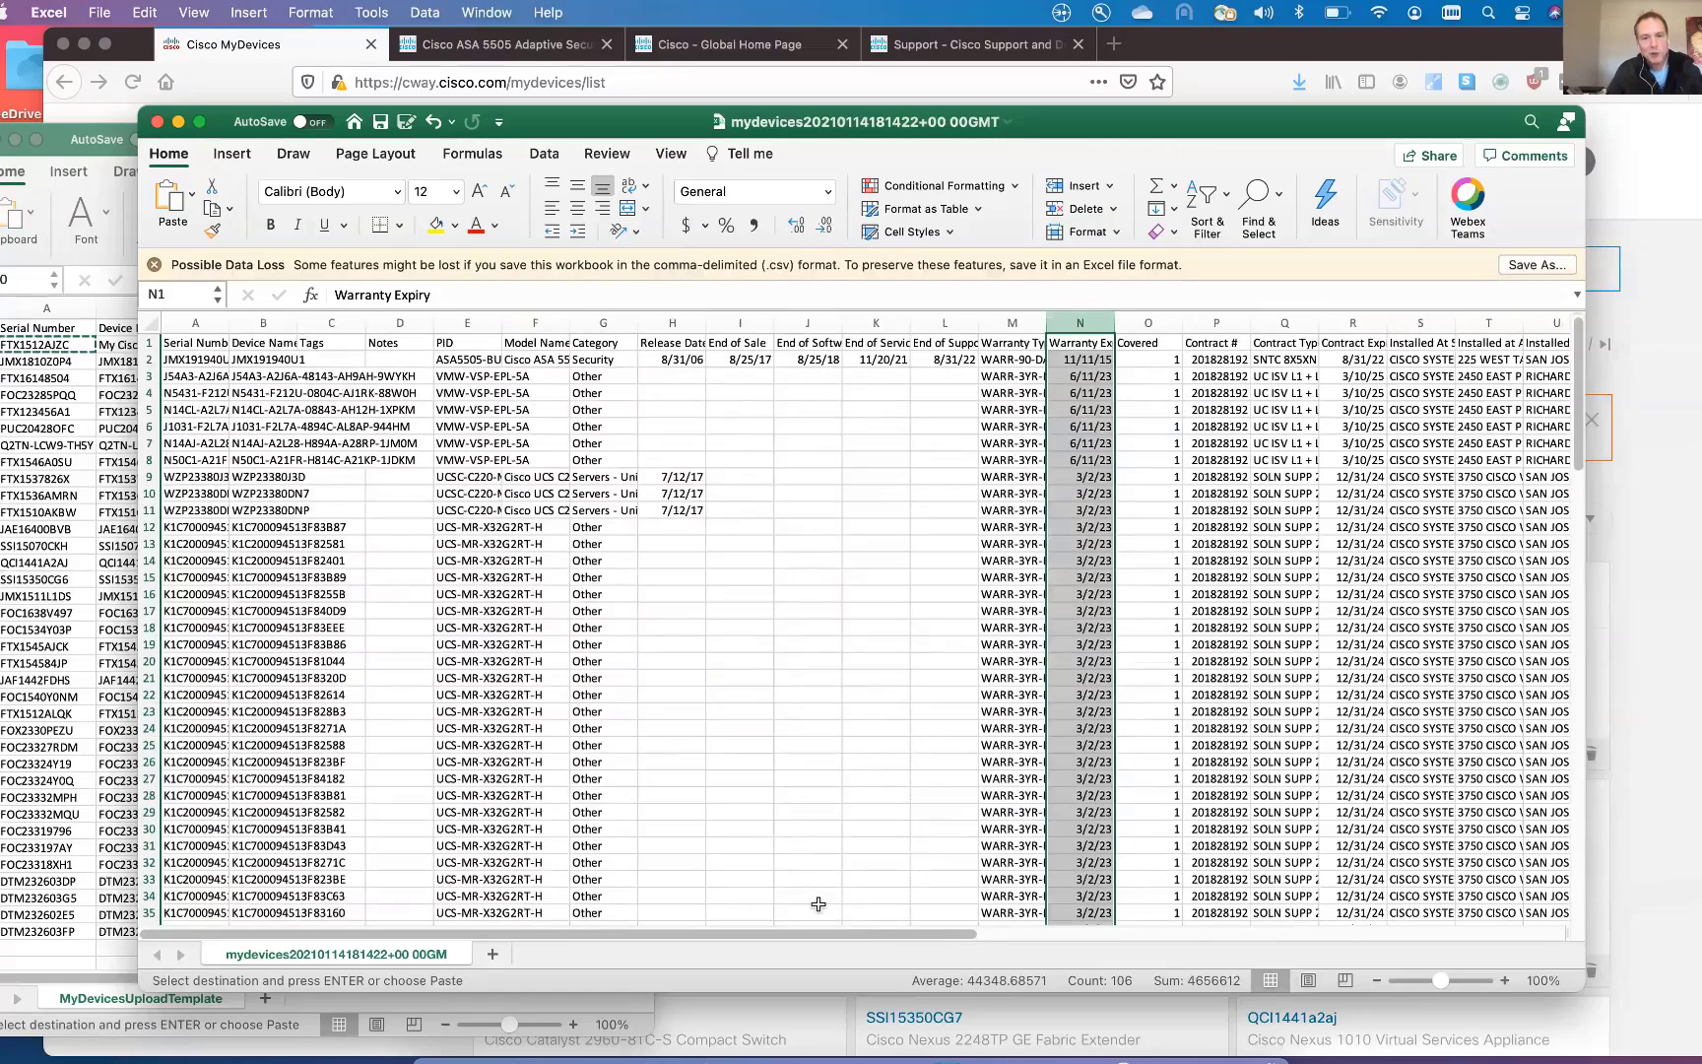
{"action": "scroll", "coordinate": [818, 903], "scroll_direction": "down", "scroll_amount": 20}
{"action": "scroll", "coordinate": [808, 898], "scroll_direction": "up", "scroll_amount": 10}
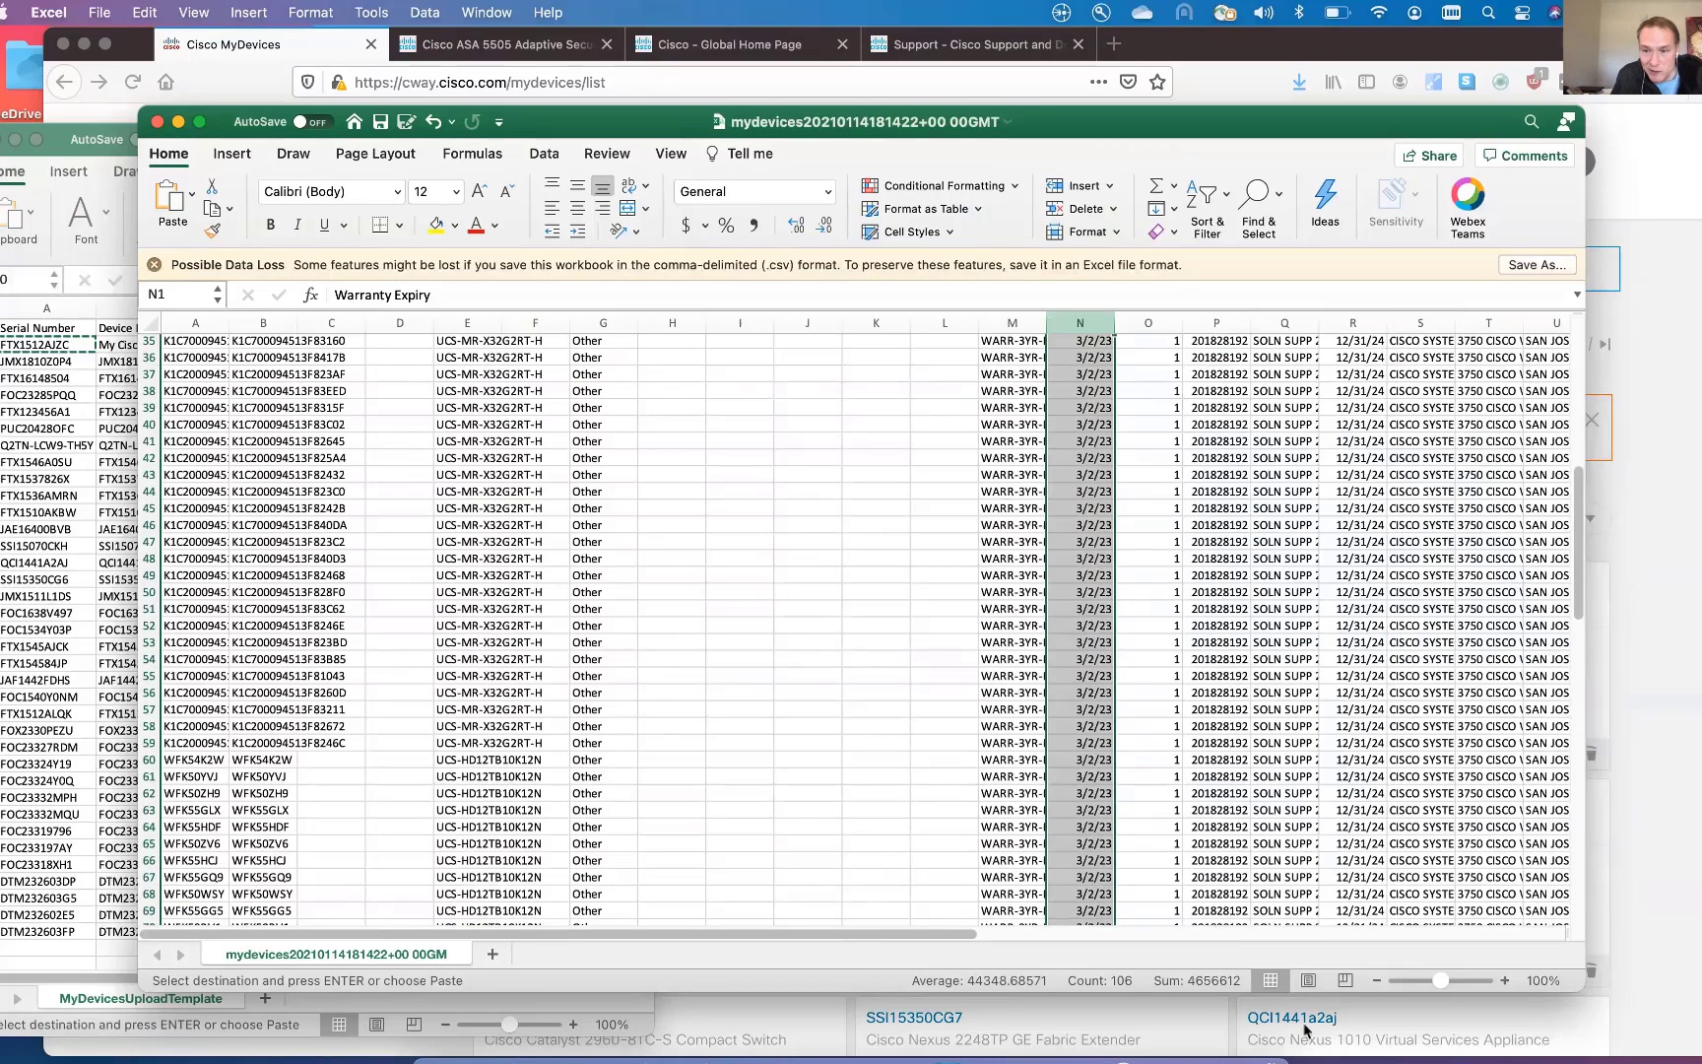
{"action": "left_click_drag", "start_coordinate": [1574, 571], "coordinate": [1574, 420]}
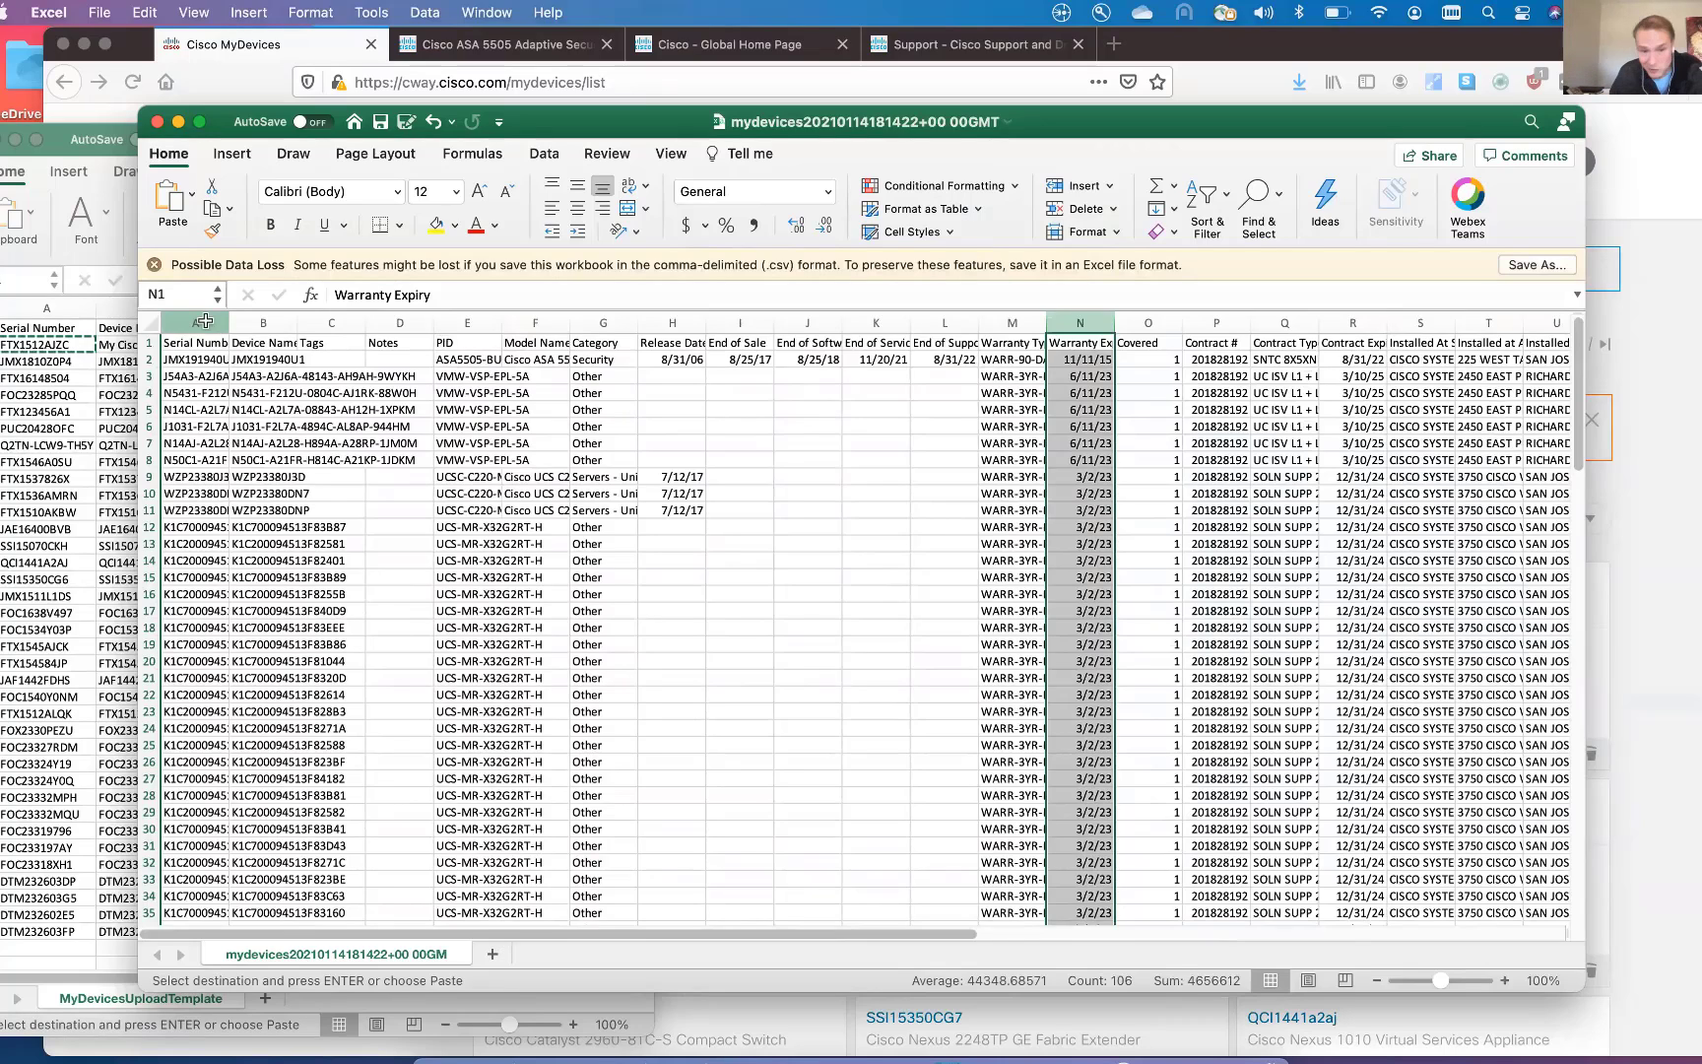
{"action": "left_click_drag", "start_coordinate": [204, 321], "coordinate": [263, 322]}
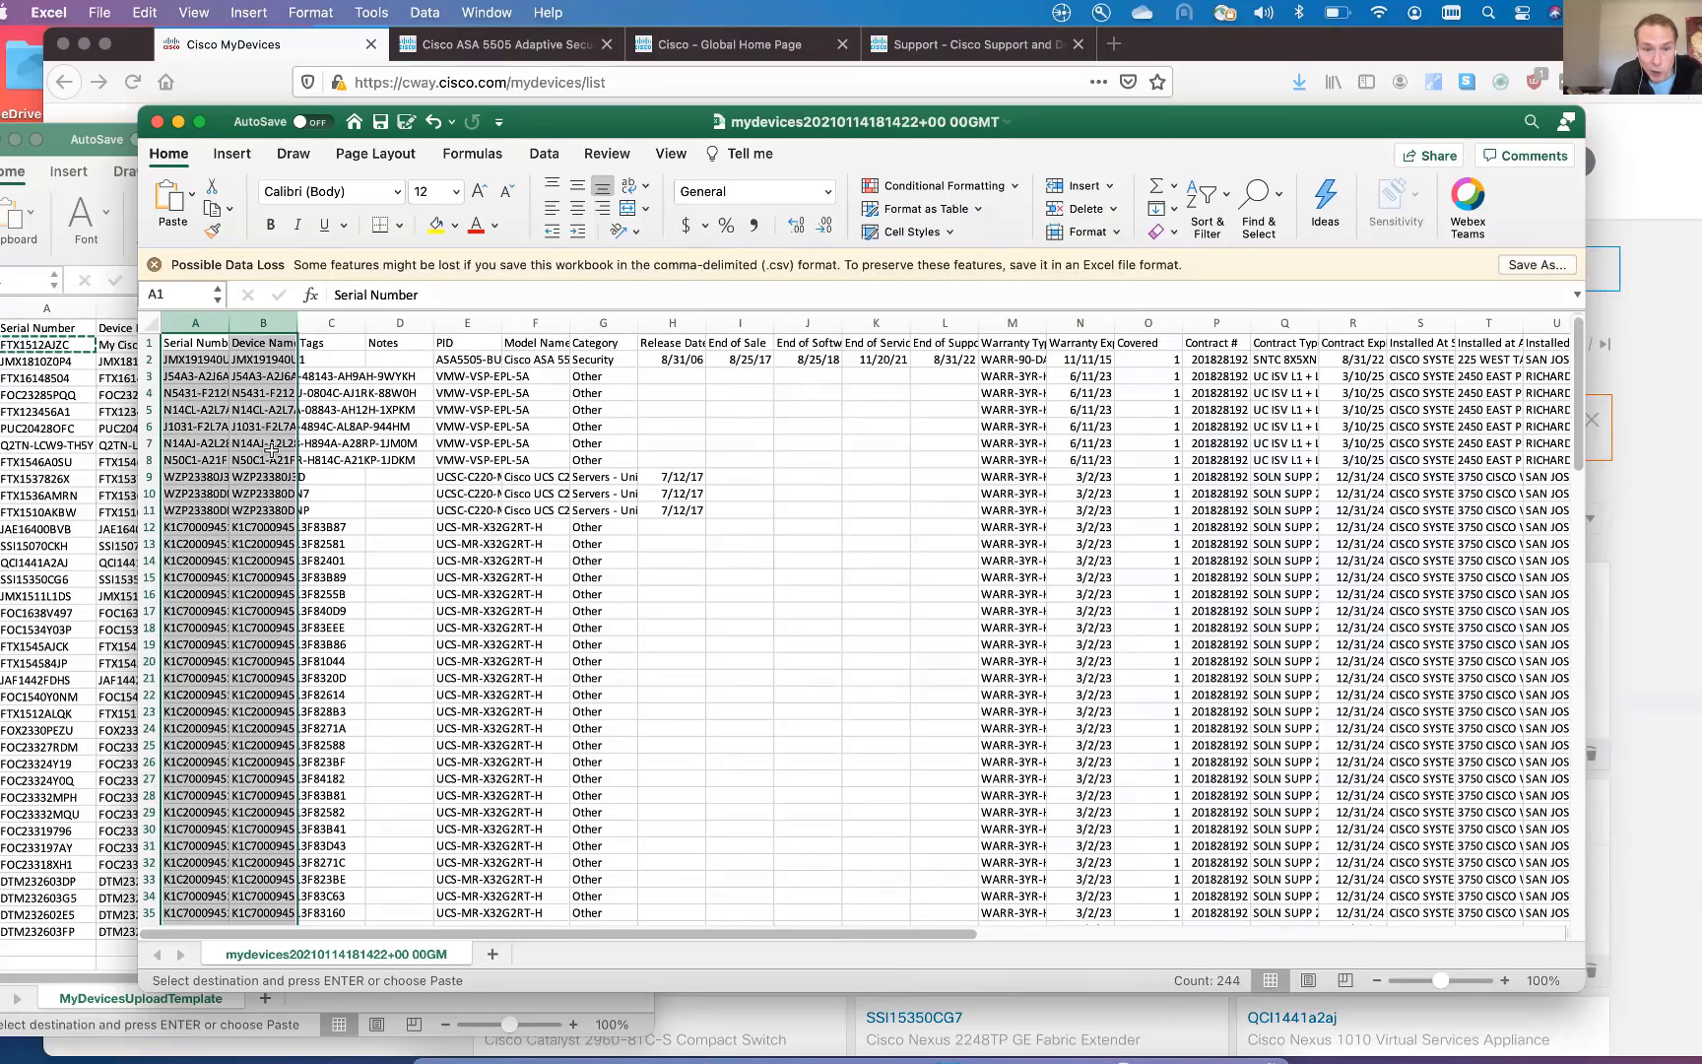
{"action": "left_click", "coordinate": [535, 489]}
{"action": "left_click", "coordinate": [406, 359]}
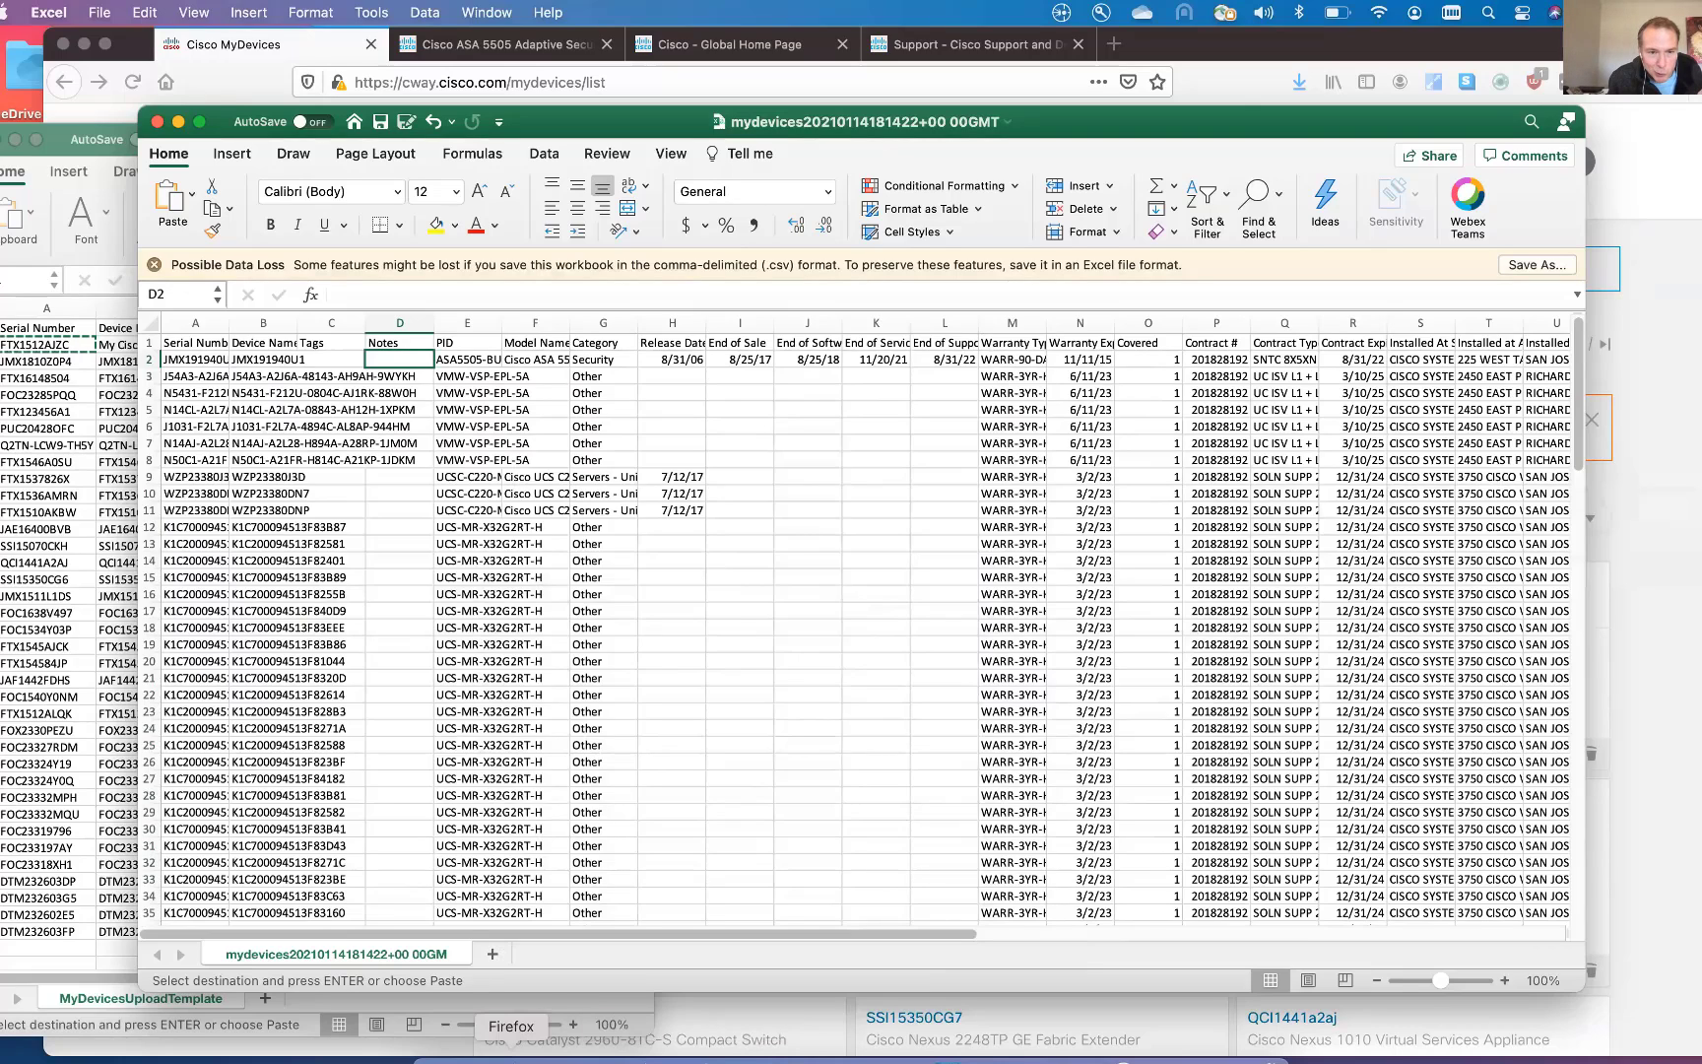
Return to Firefox, select the devices on the page to review the bulk tag and delete options, and clear the selection.
{"action": "left_click", "coordinate": [511, 1054]}
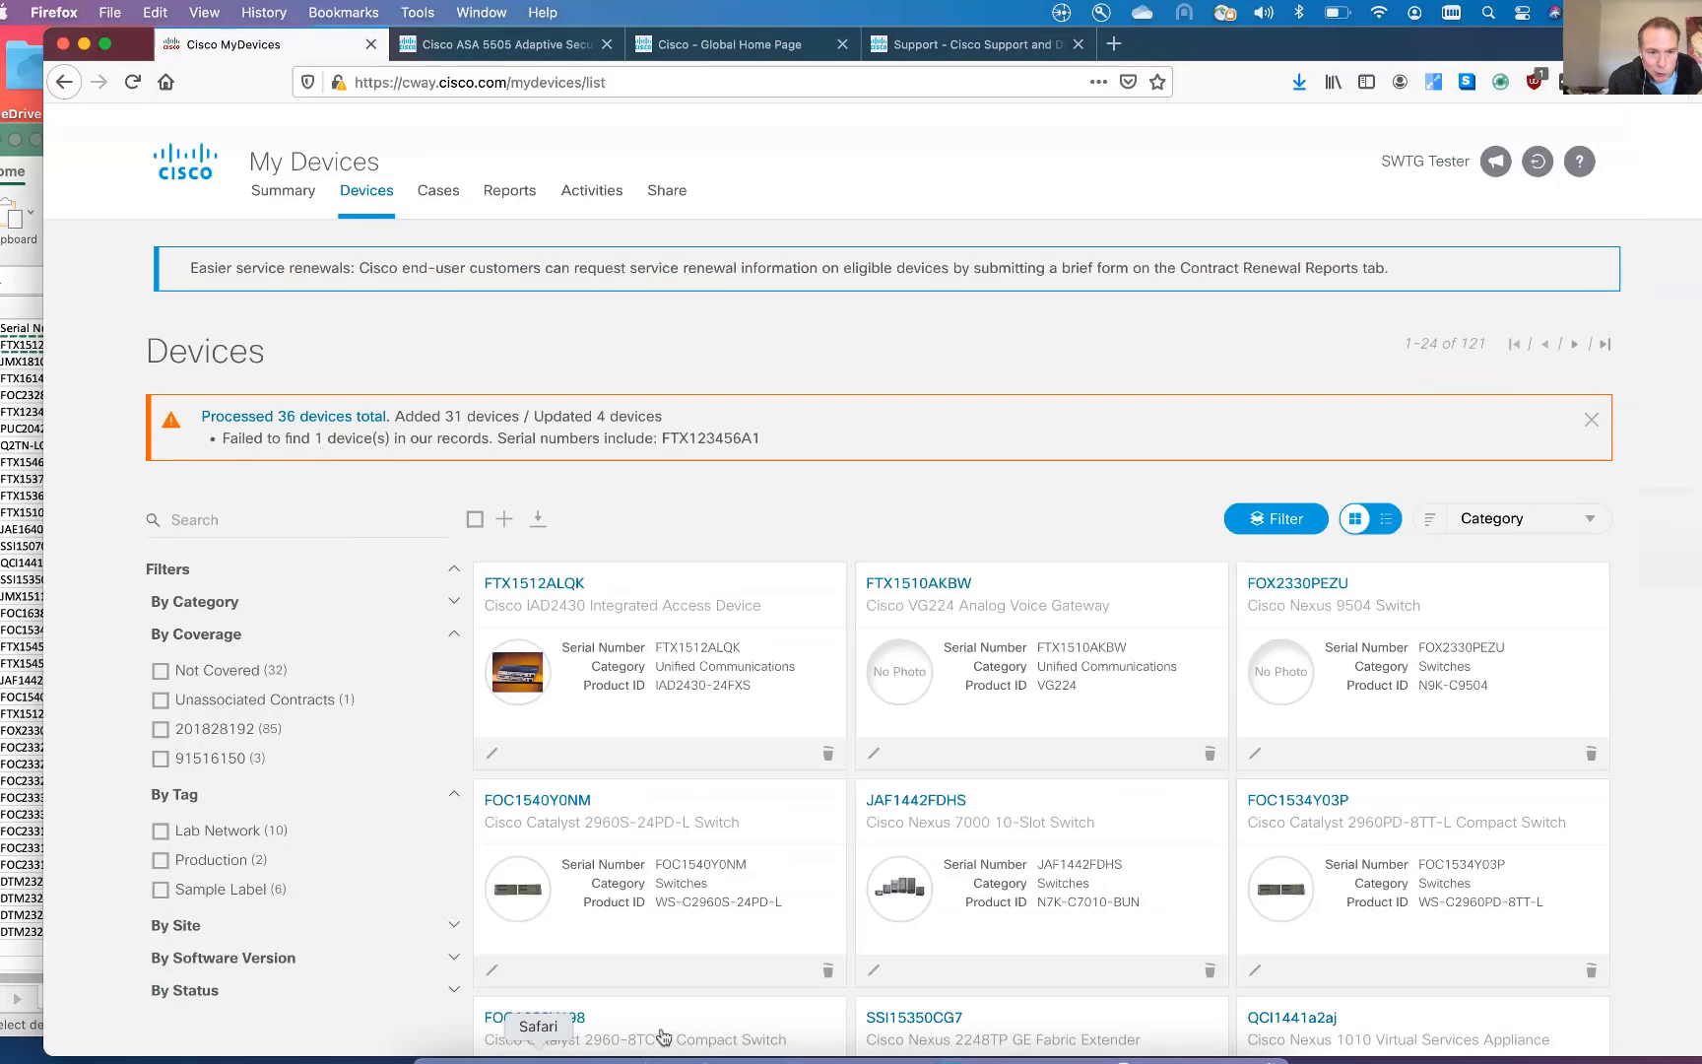
{"action": "left_click", "coordinate": [475, 520]}
{"action": "left_click", "coordinate": [591, 520]}
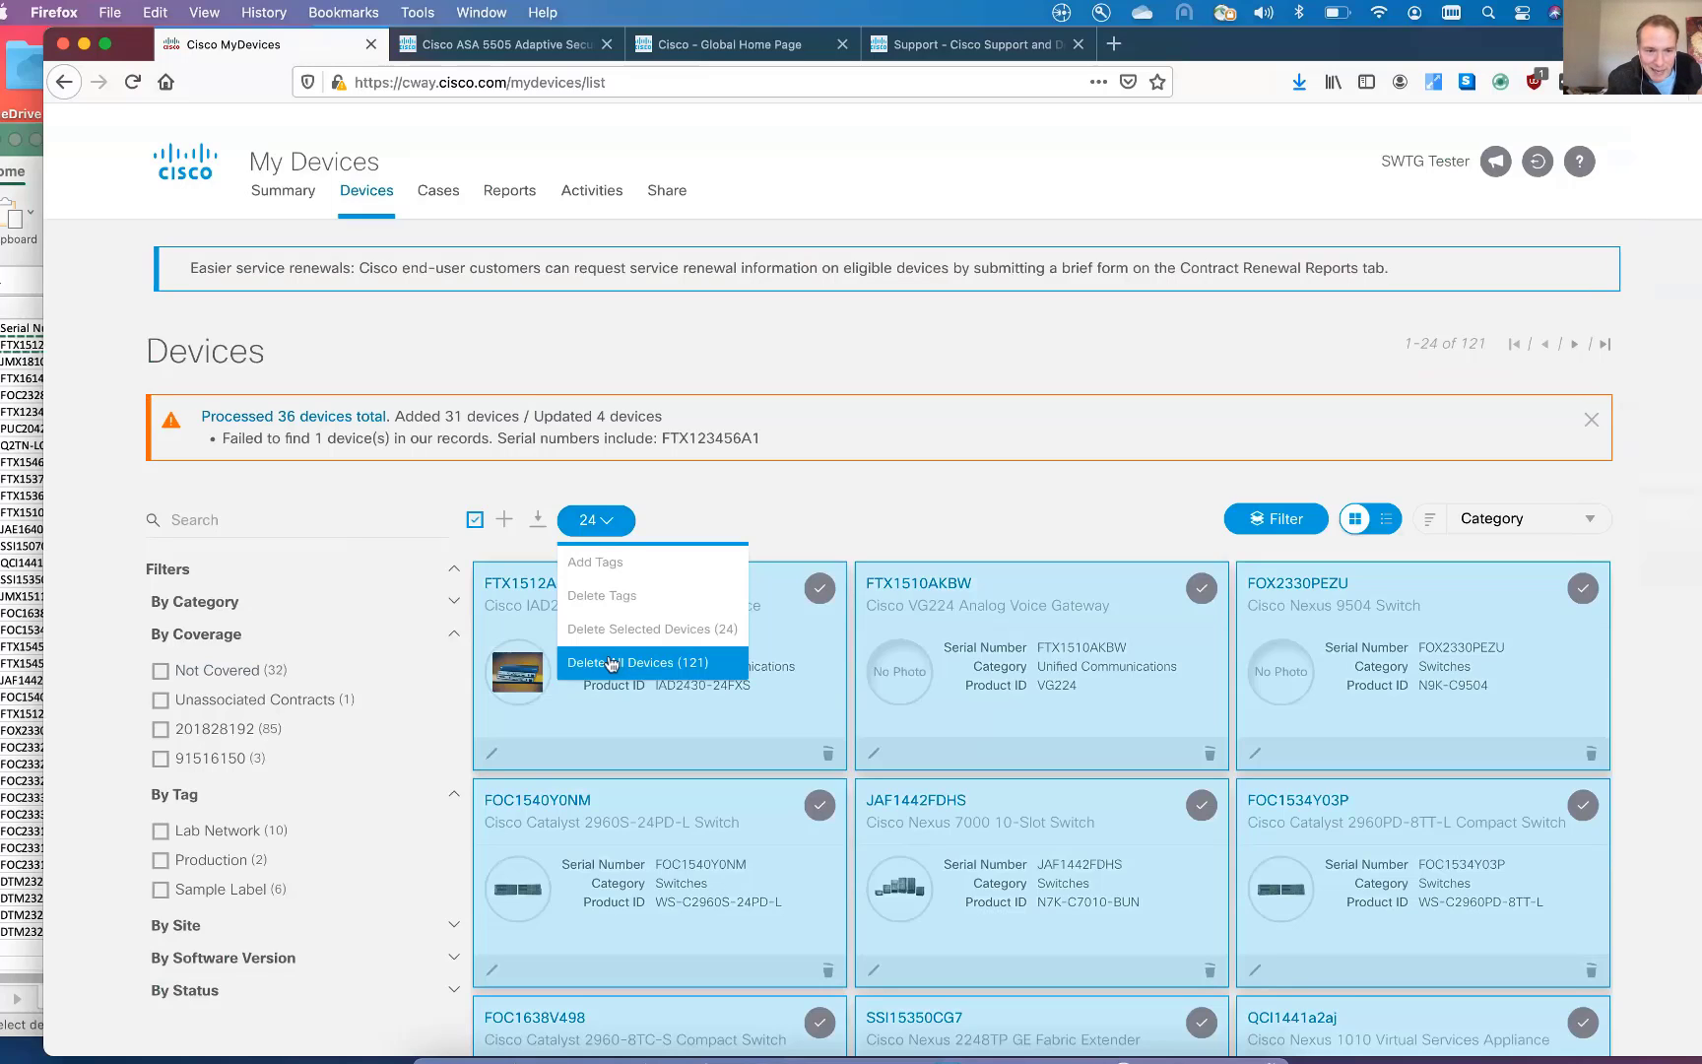
{"action": "left_click", "coordinate": [474, 519]}
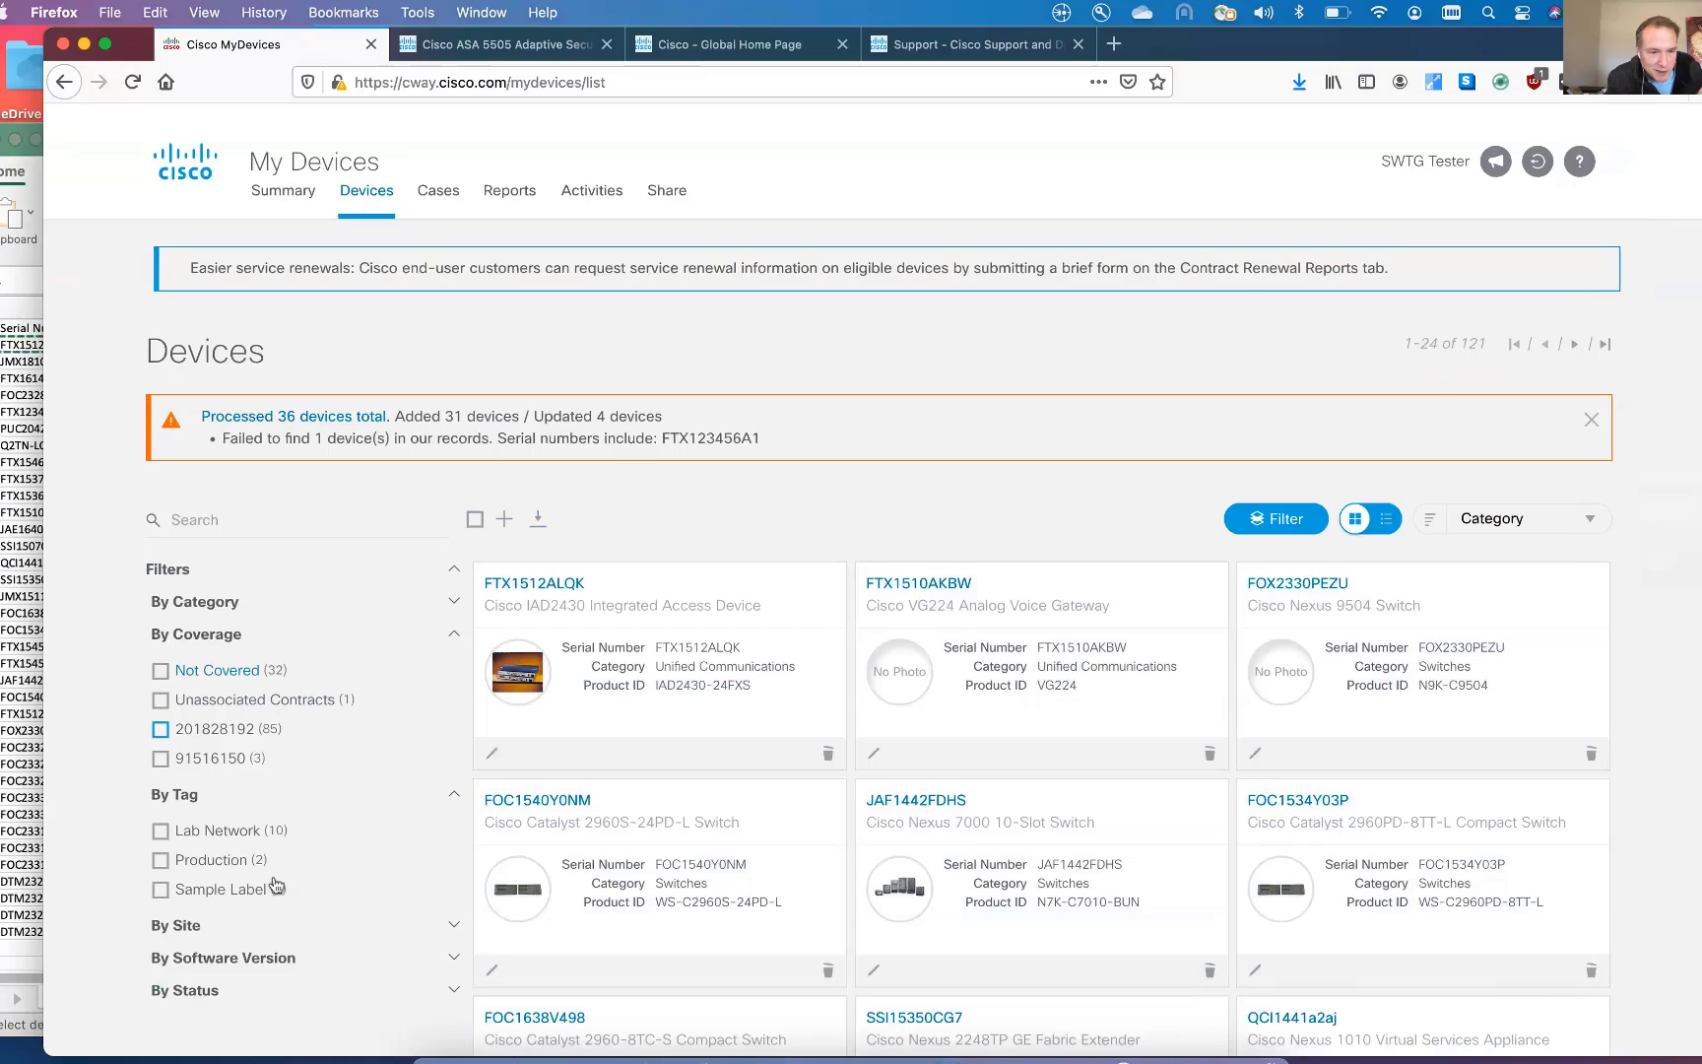
Filter devices by the last listed coverage contract and draft a My Cisco C3925 case with Router and IOS Architecture and Licensing on IOS devices.
{"action": "left_click", "coordinate": [160, 759]}
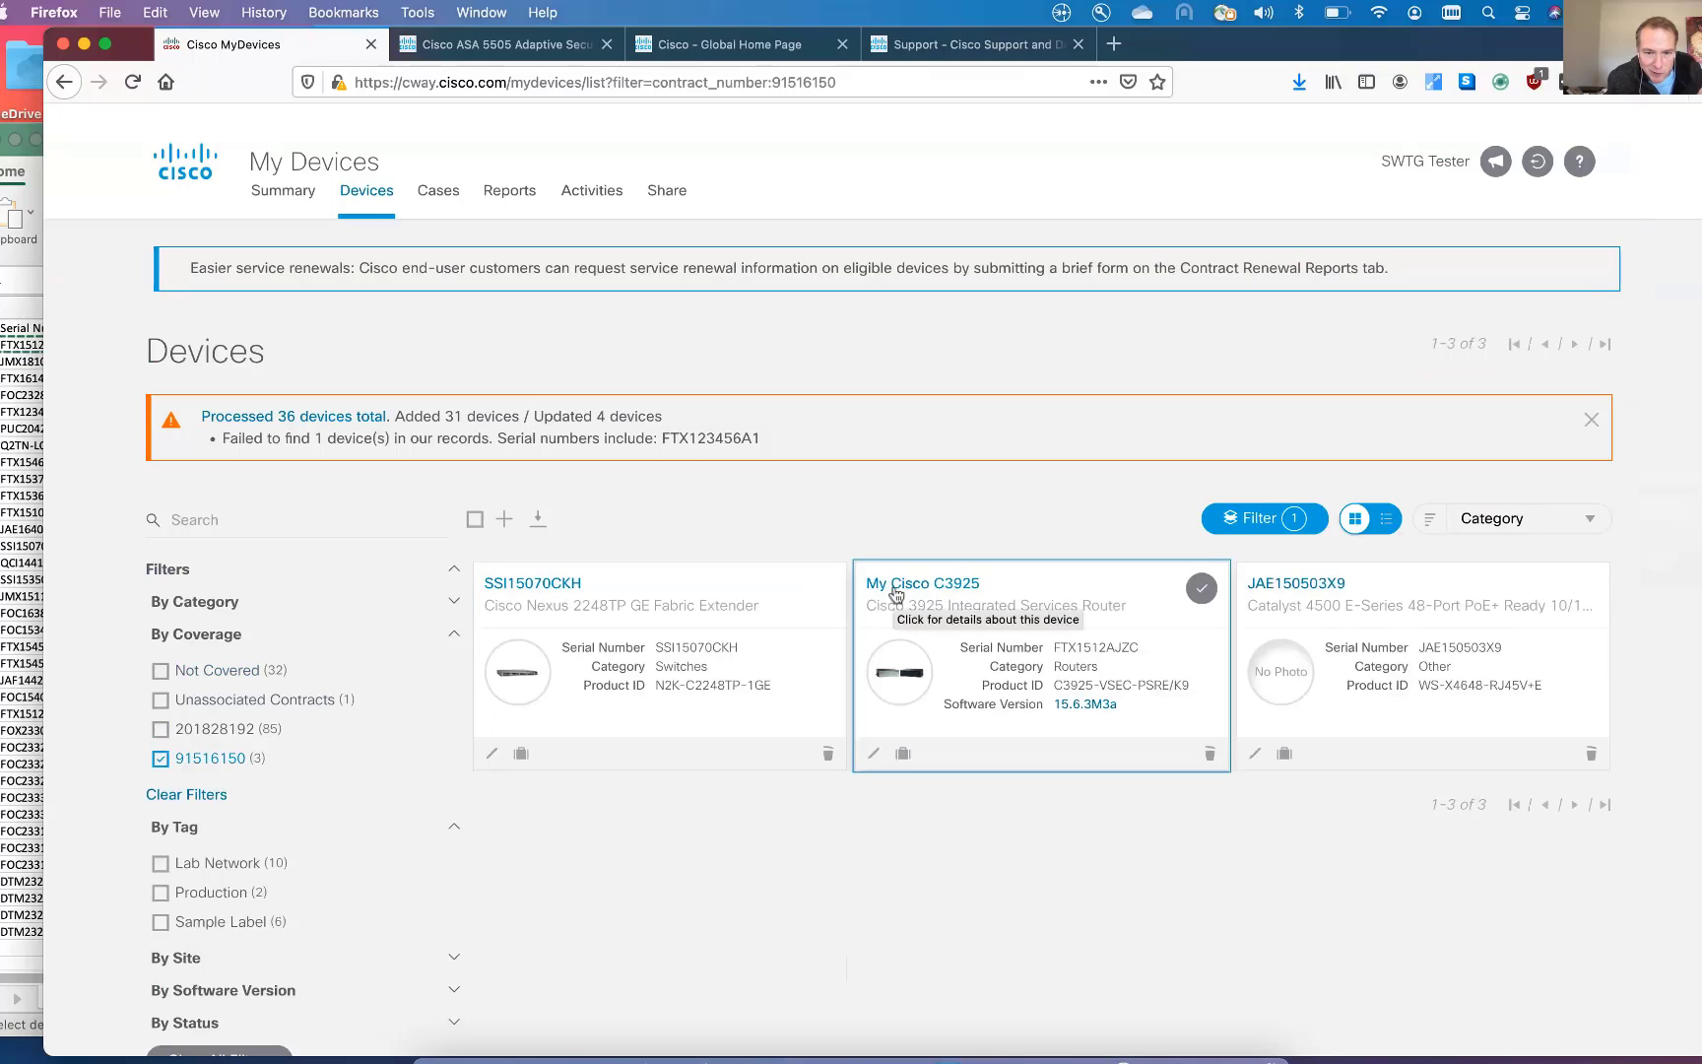
{"action": "left_click", "coordinate": [901, 755]}
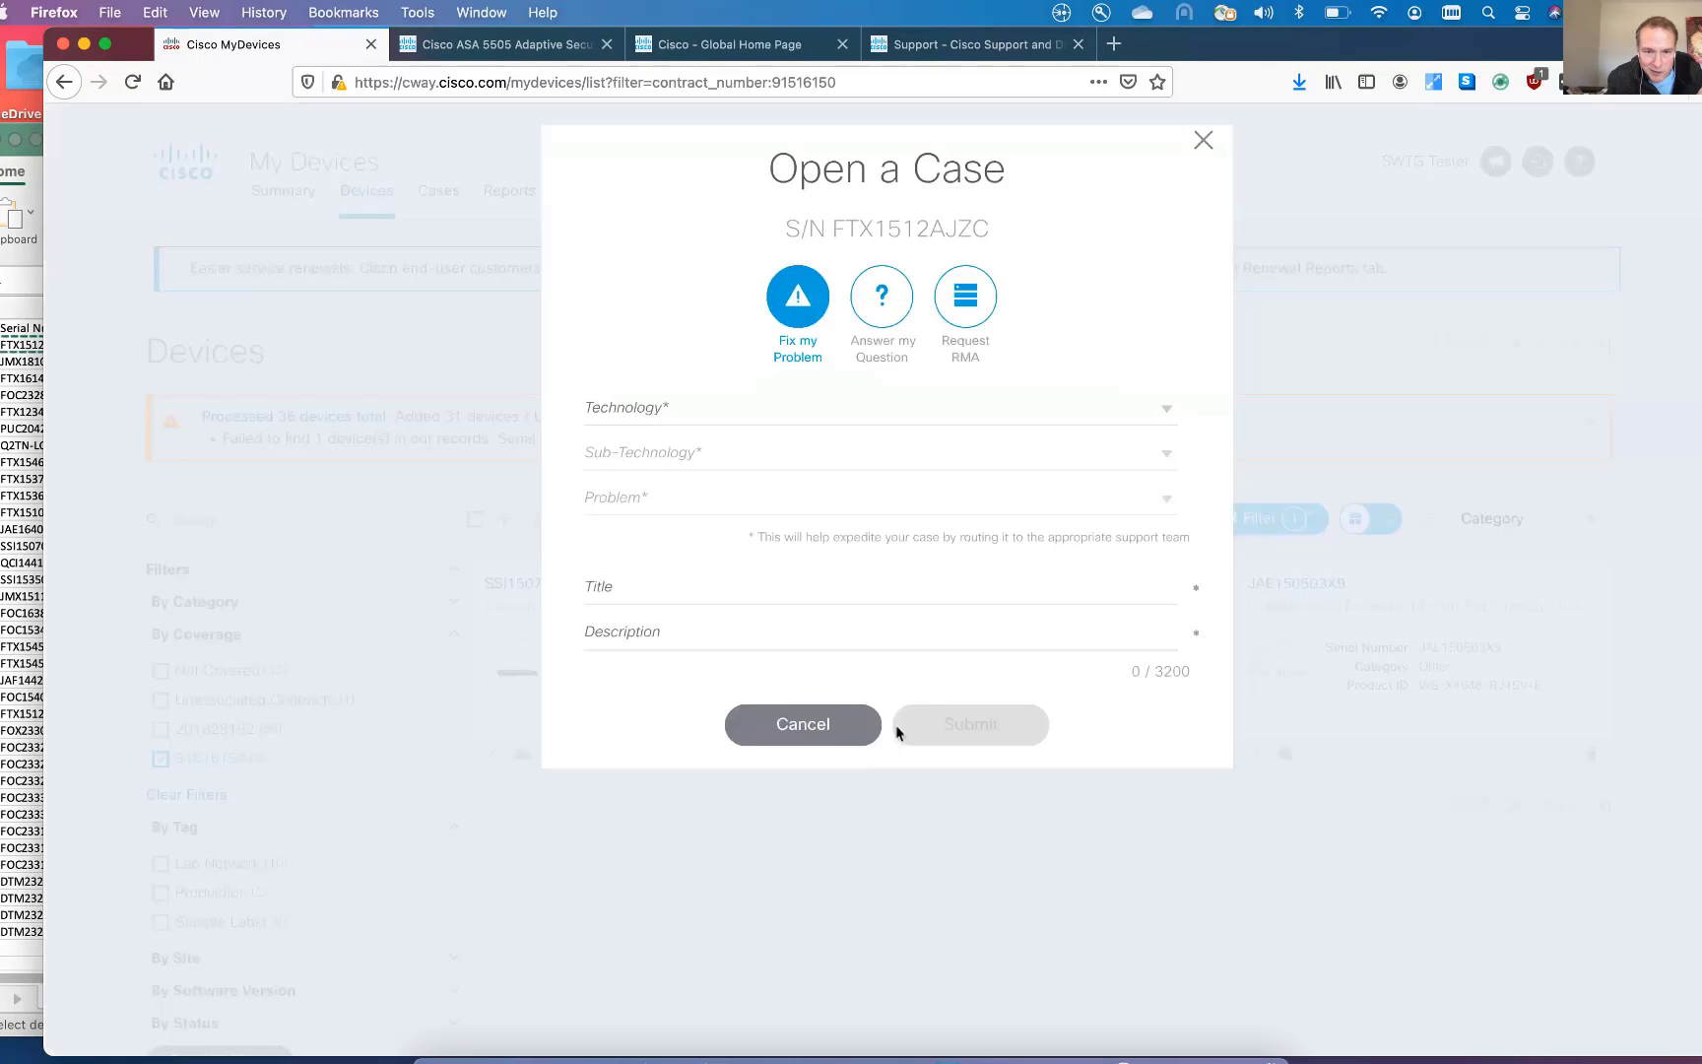
{"action": "left_click", "coordinate": [770, 410]}
{"action": "type", "text": "ios"}
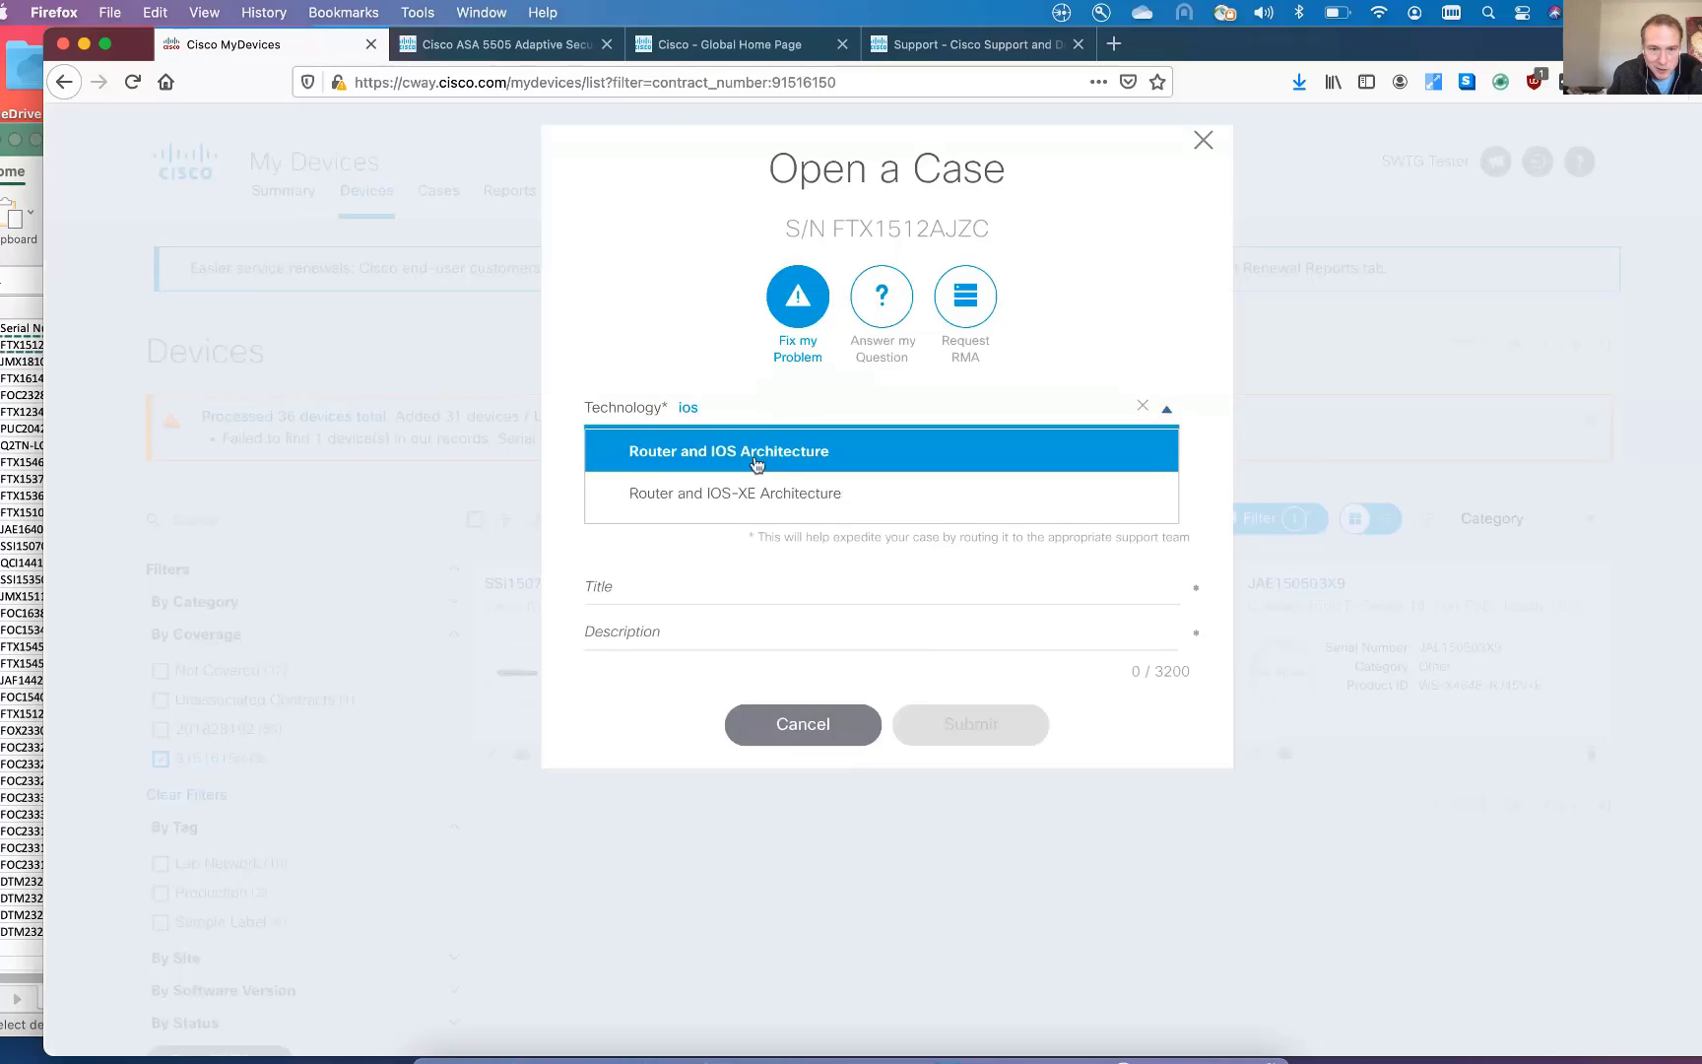
{"action": "left_click", "coordinate": [754, 451]}
{"action": "left_click", "coordinate": [758, 457]}
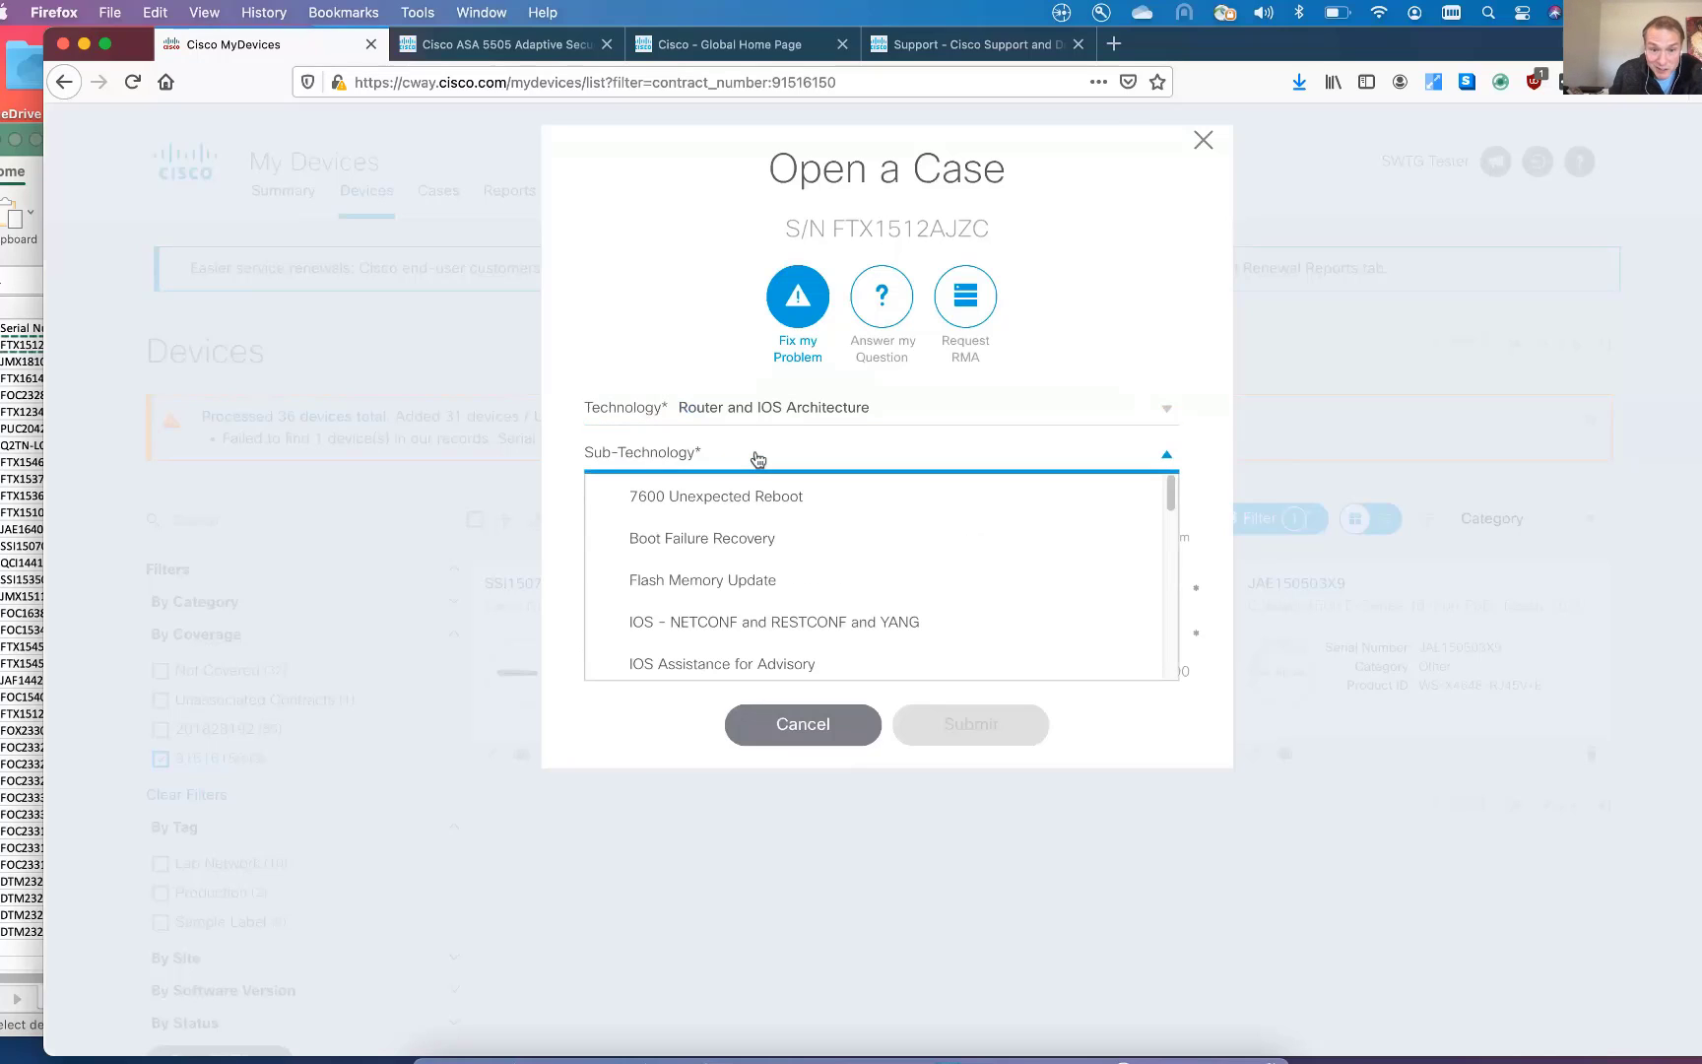
{"action": "type", "text": "lic"}
{"action": "left_click", "coordinate": [763, 496]}
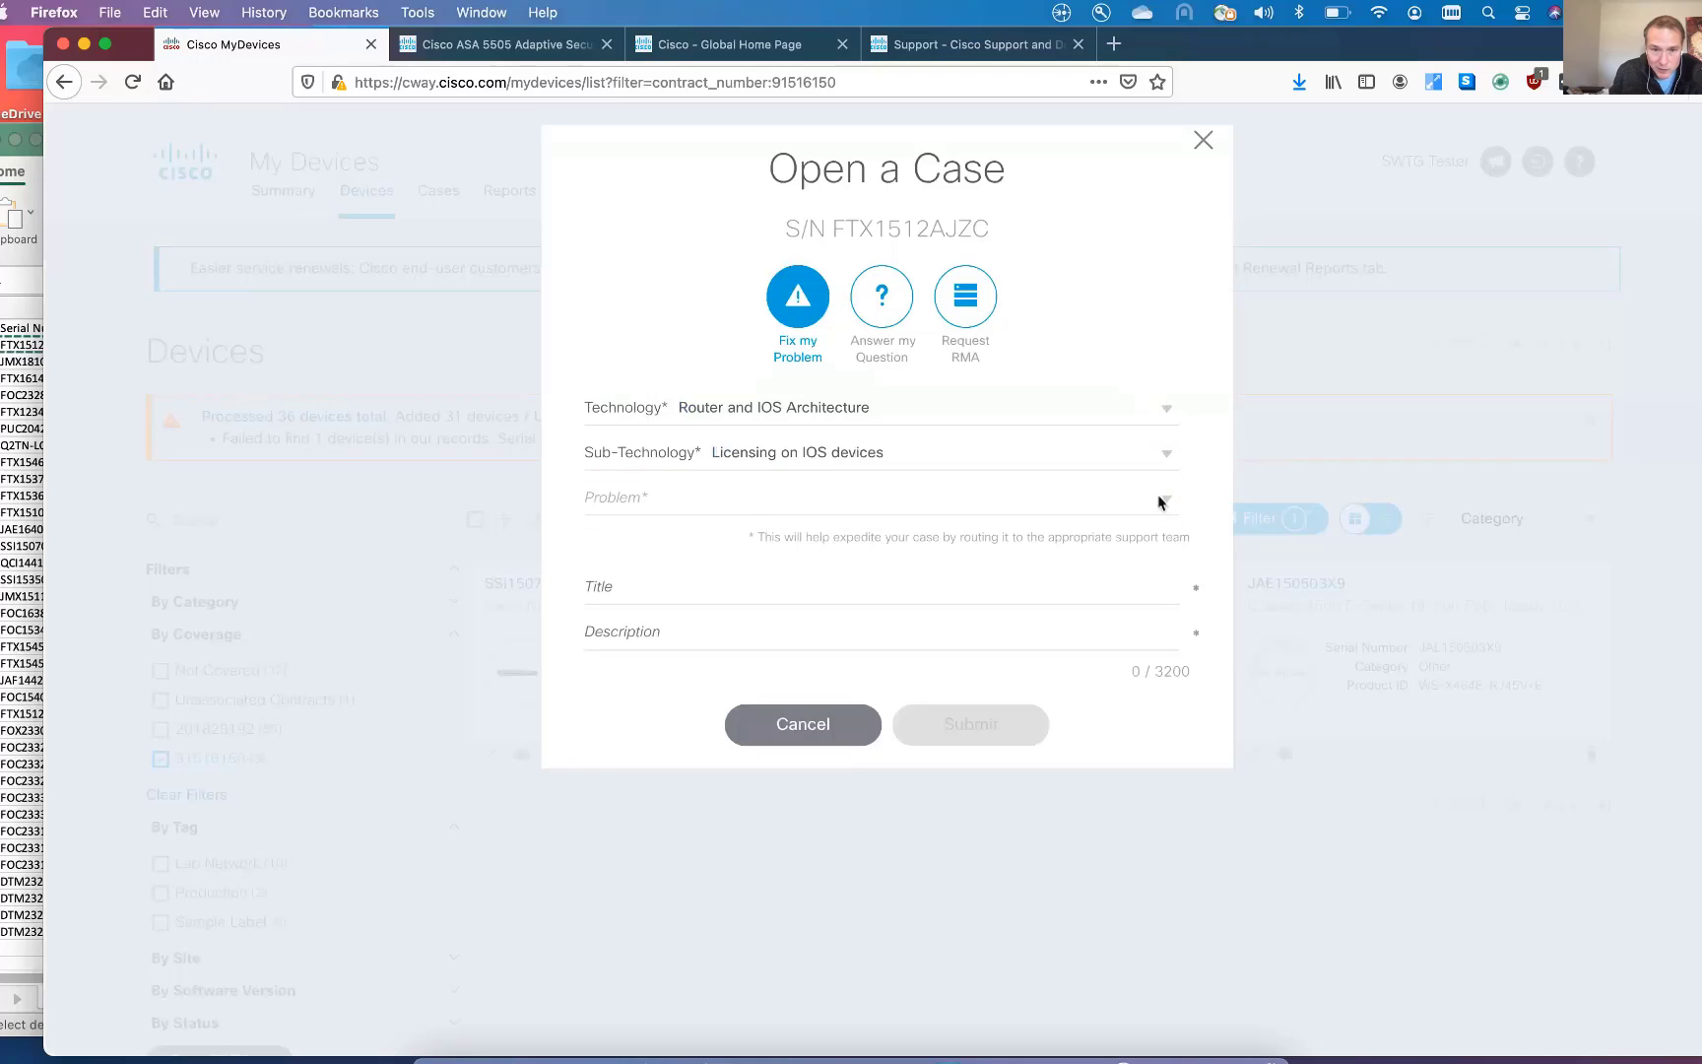
Give the draft case the title Sample, the description Description and the problem Configuration / Licensing, and close the form without submitting.
{"action": "left_click", "coordinate": [822, 585]}
{"action": "type", "text": "Sample"}
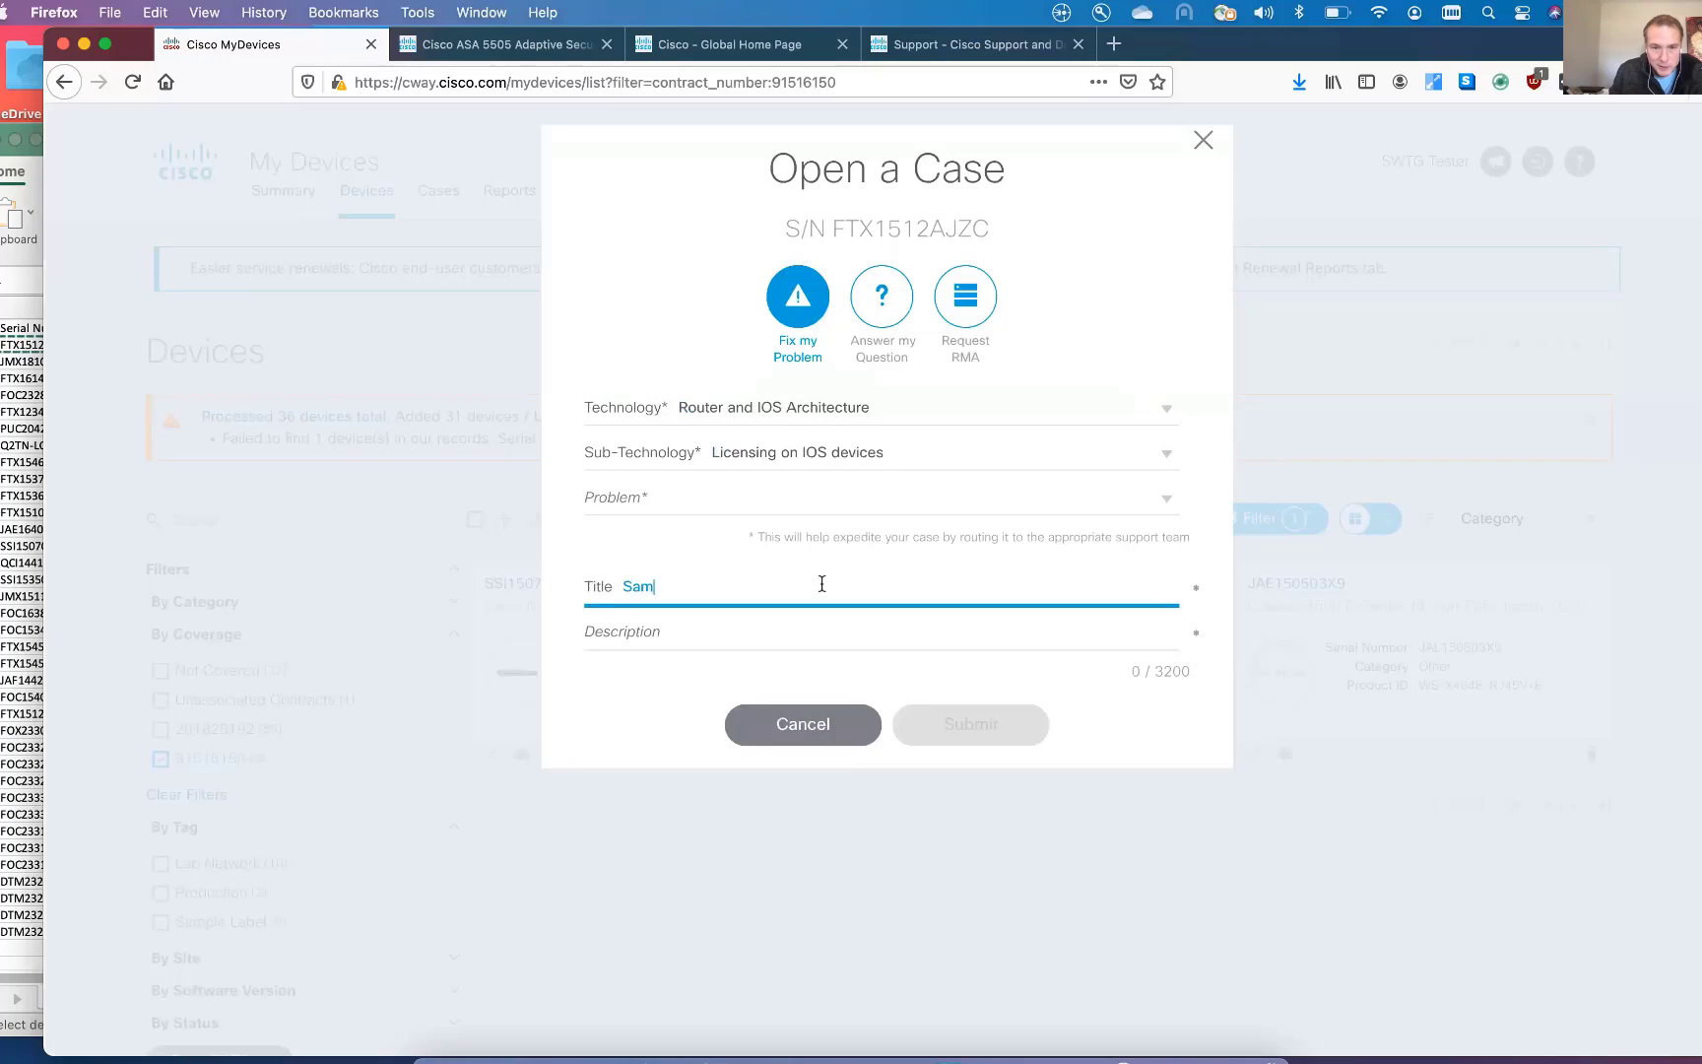
{"action": "left_click", "coordinate": [817, 635]}
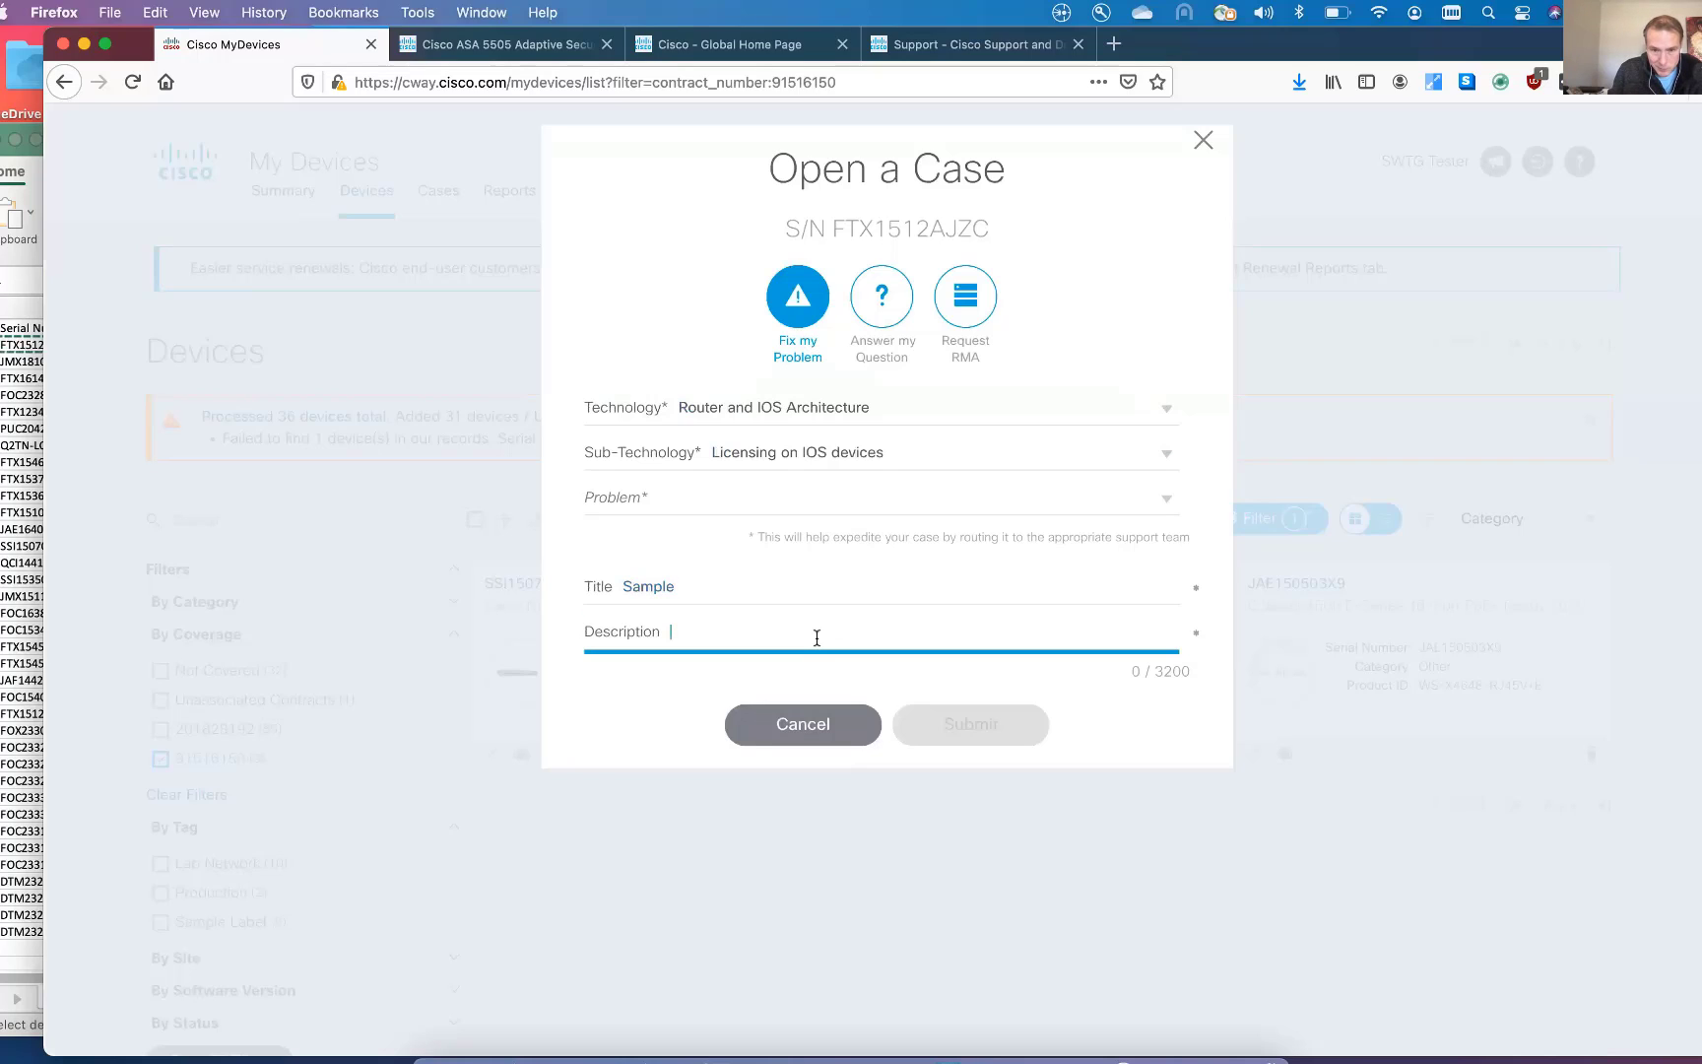
{"action": "type", "text": "Description"}
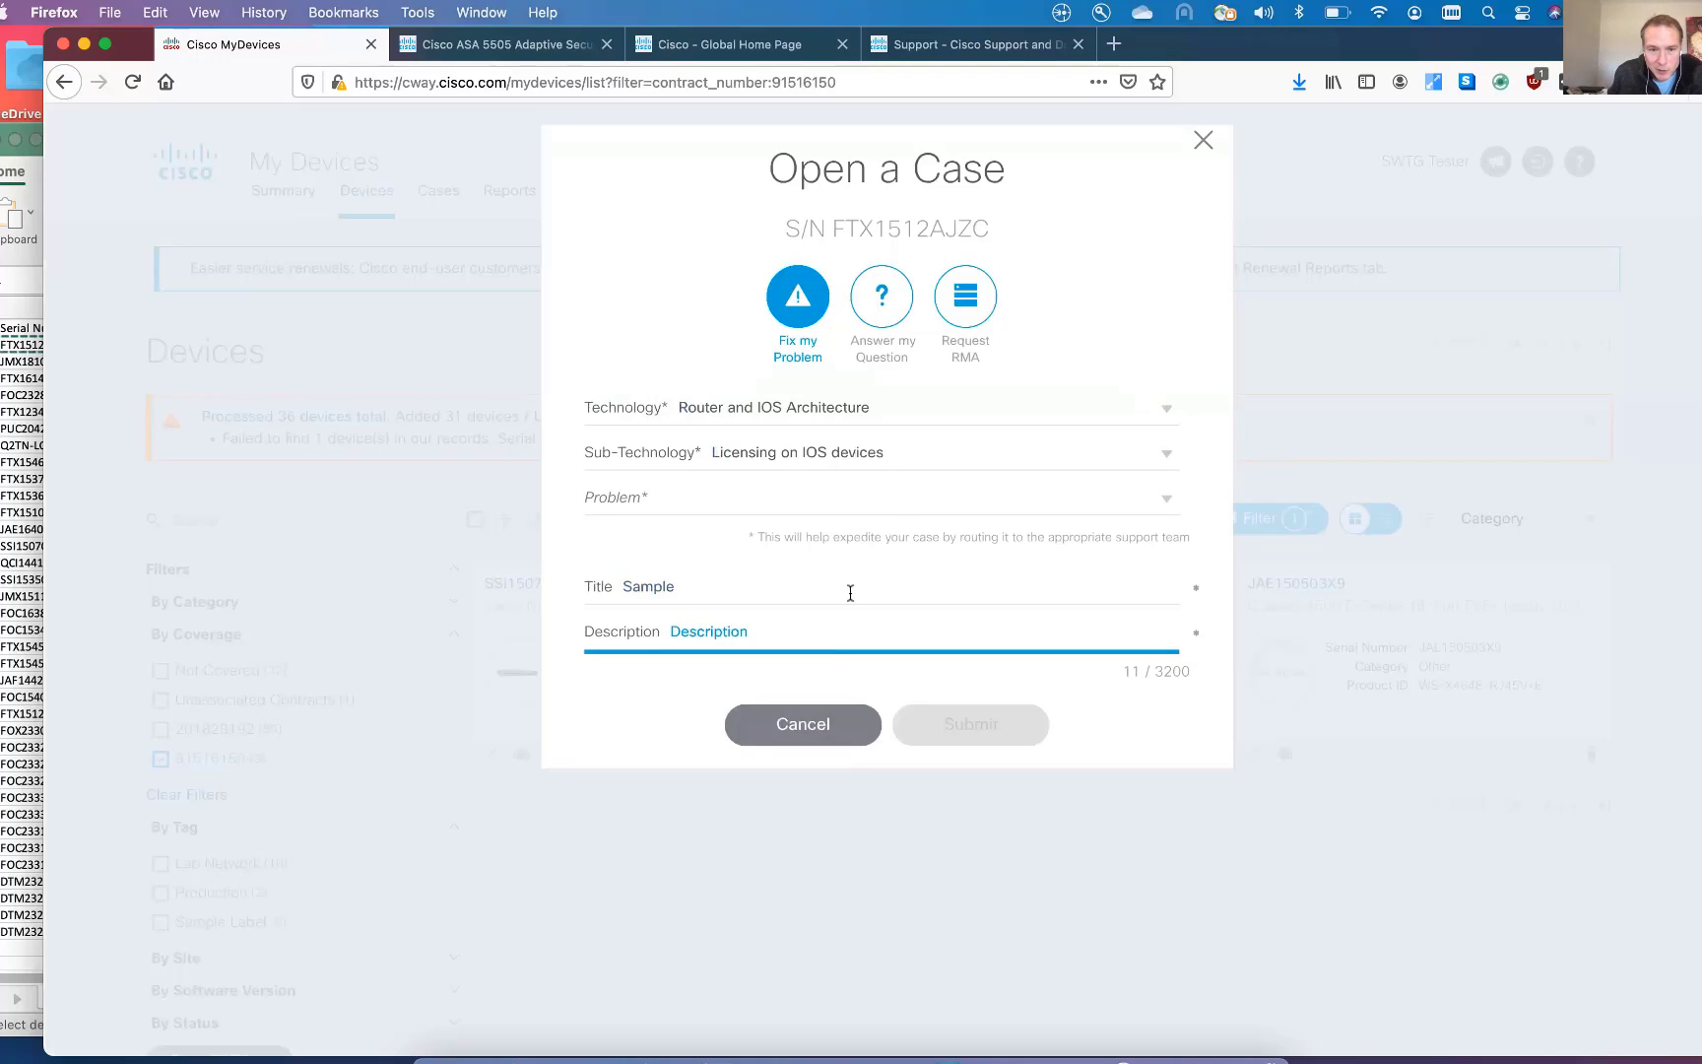
{"action": "left_click", "coordinate": [885, 503]}
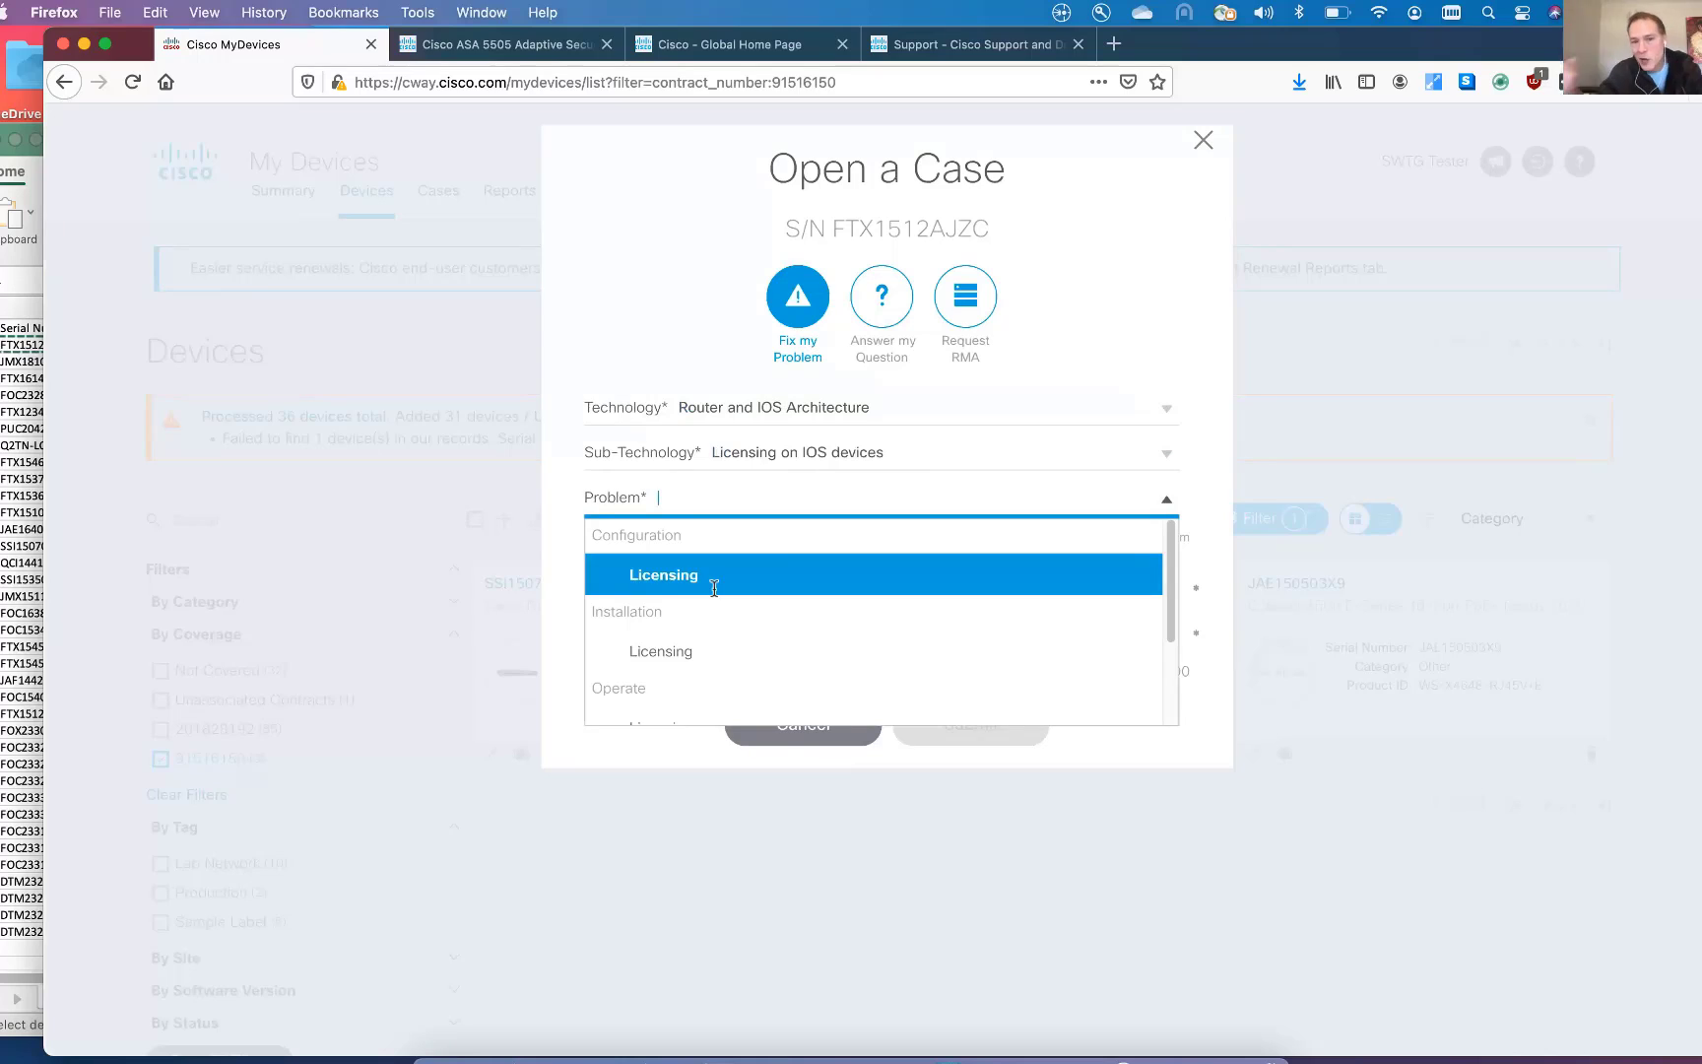
{"action": "left_click", "coordinate": [714, 581]}
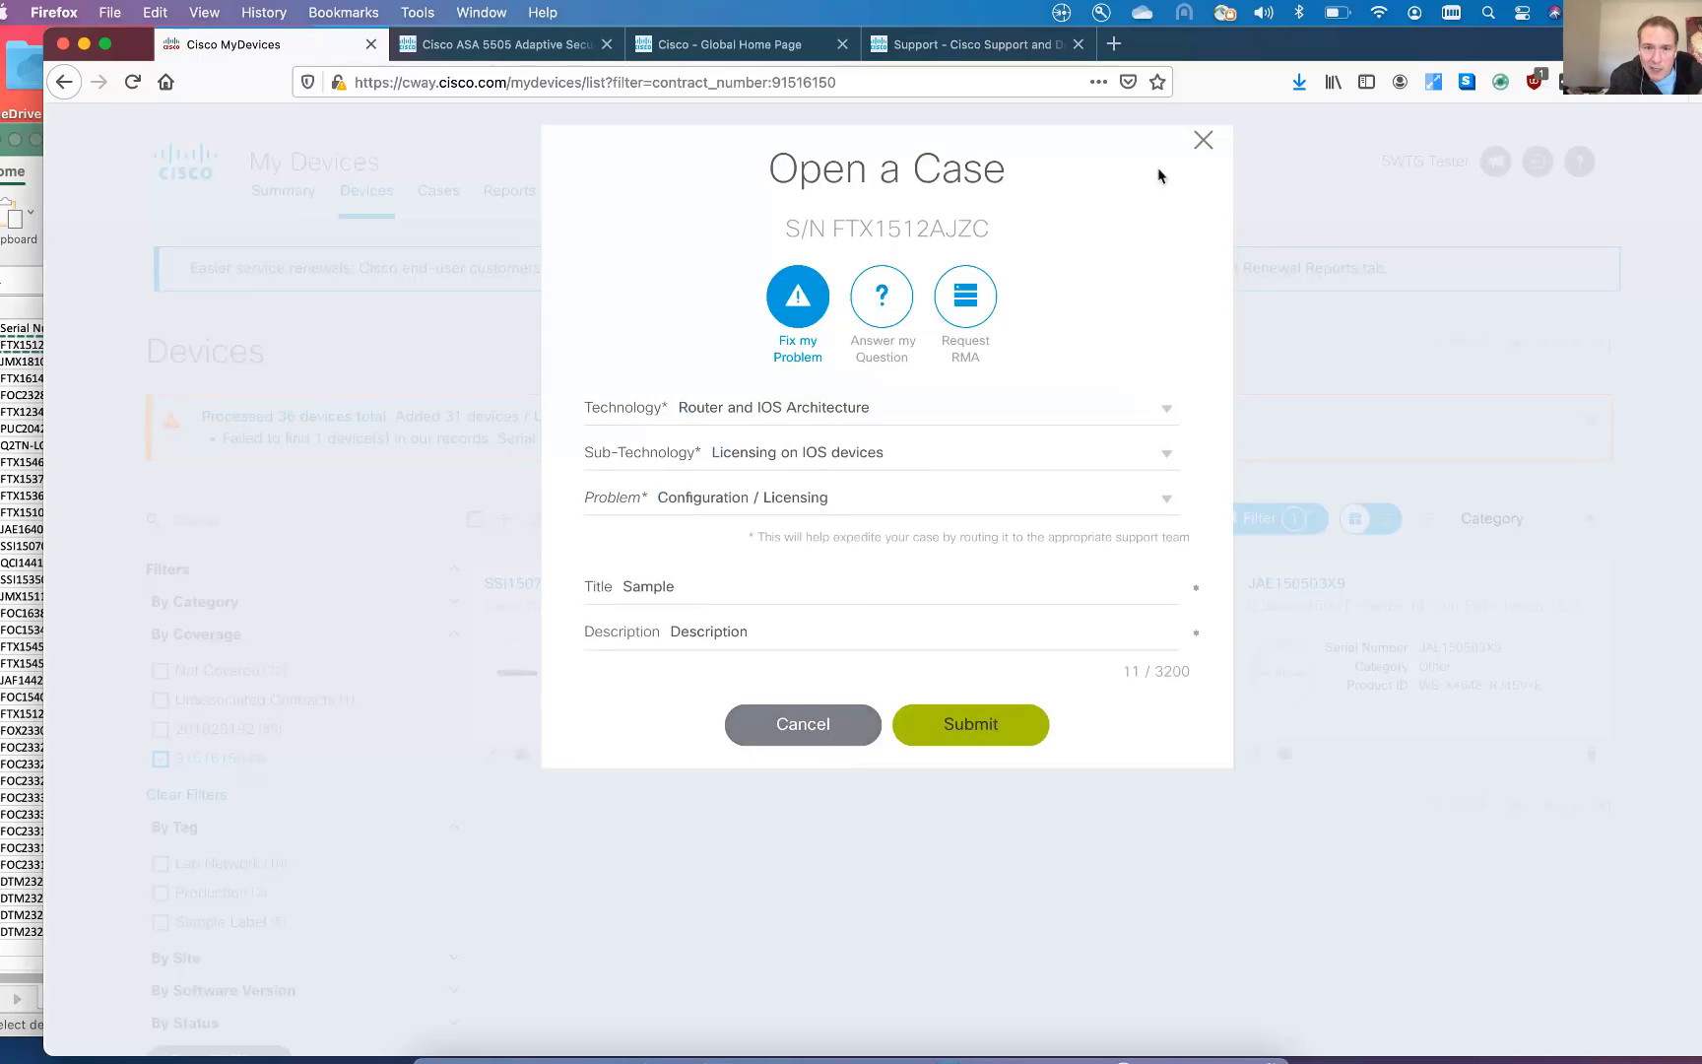
{"action": "left_click", "coordinate": [1203, 141]}
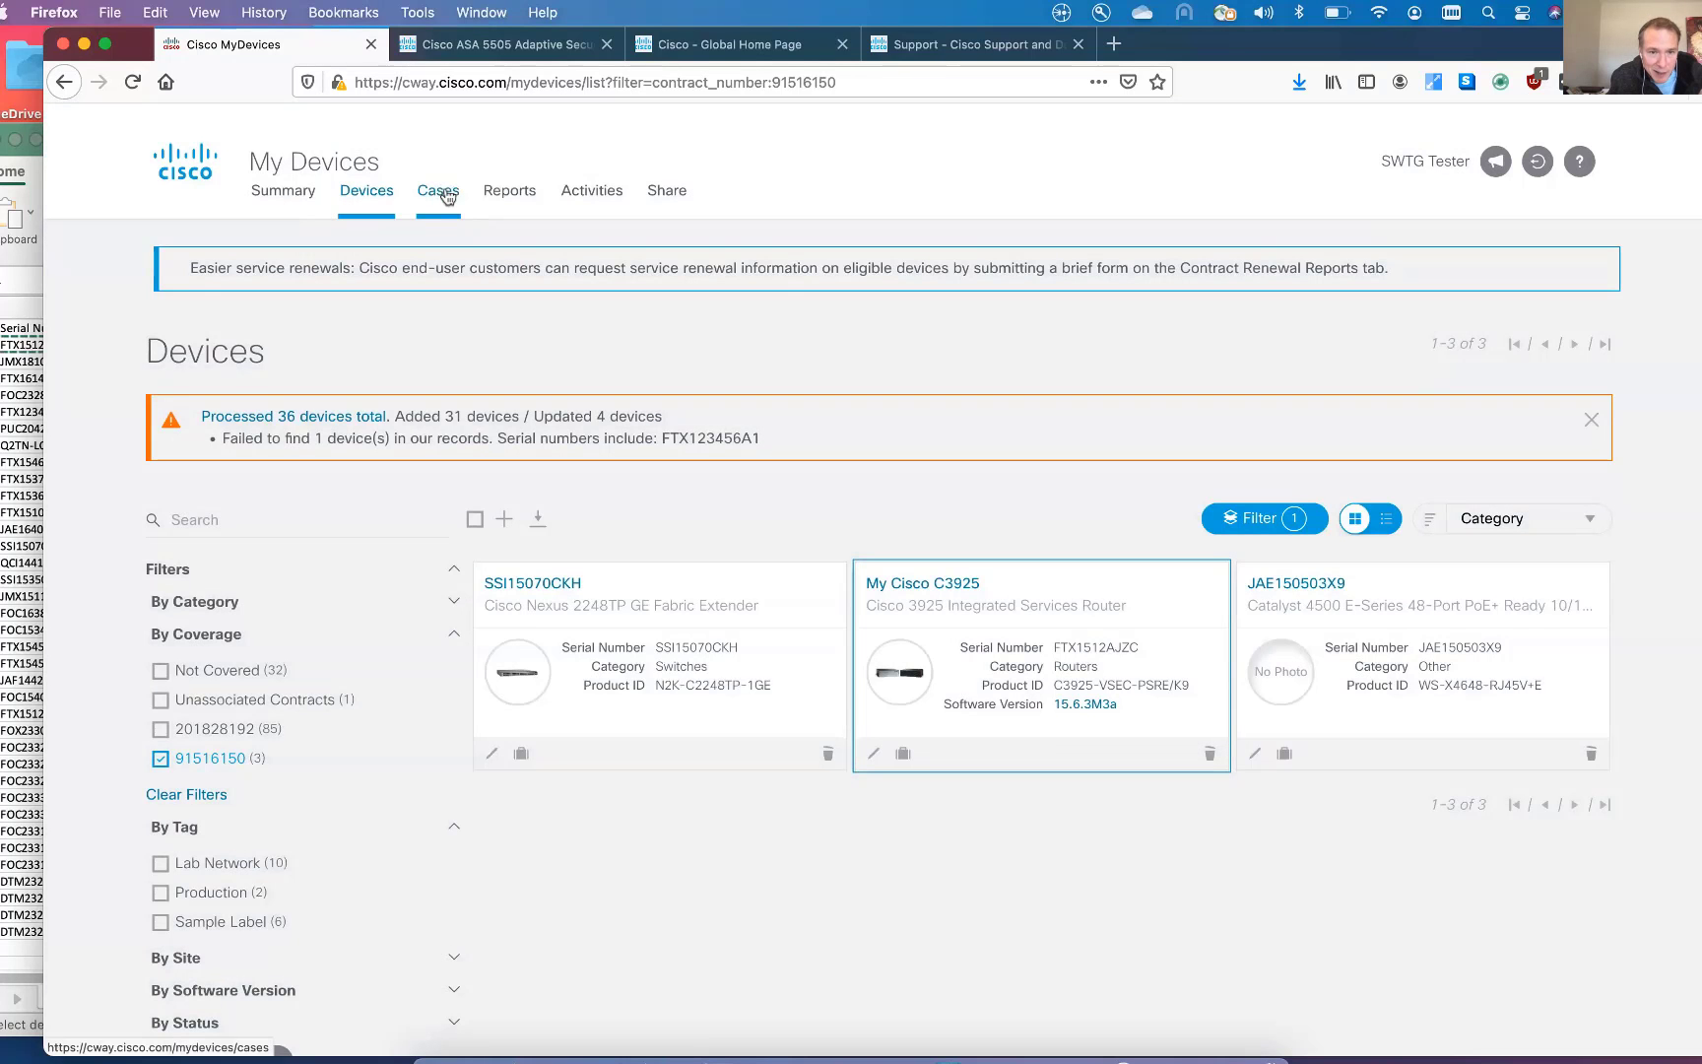
List the support cases, try the Answer my Question severity filter, and keep only the Open status filter.
{"action": "left_click", "coordinate": [439, 191]}
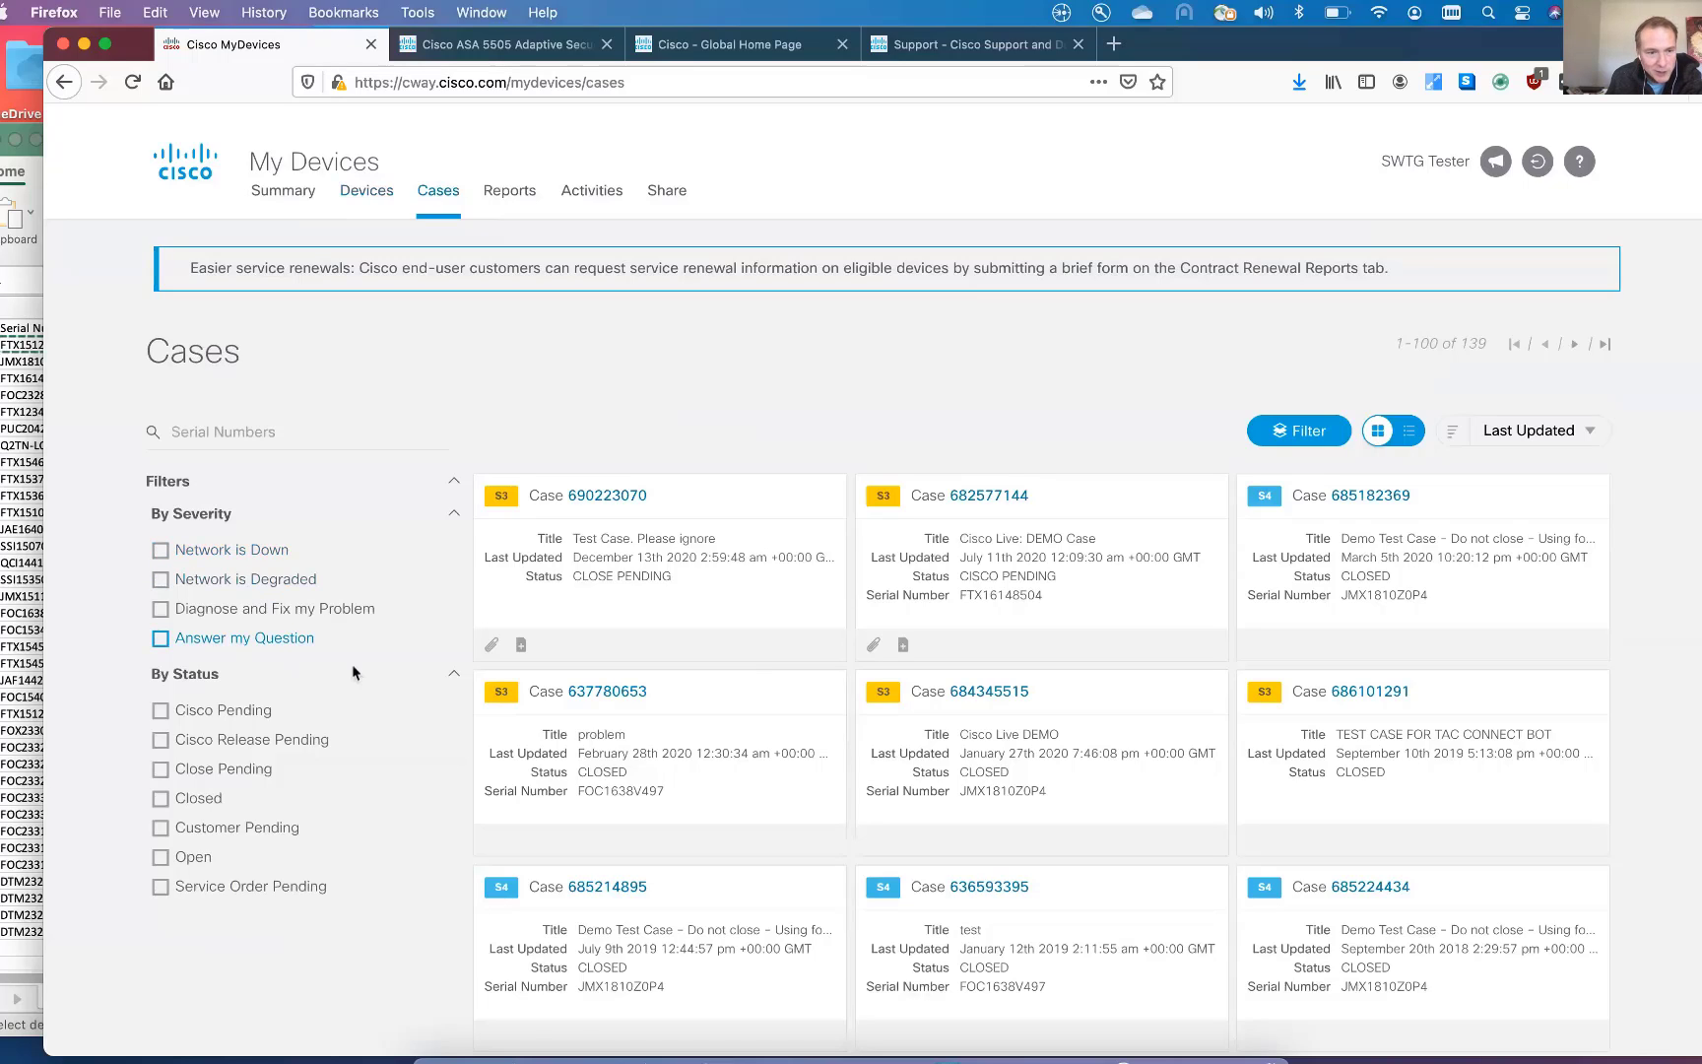
{"action": "left_click", "coordinate": [162, 640]}
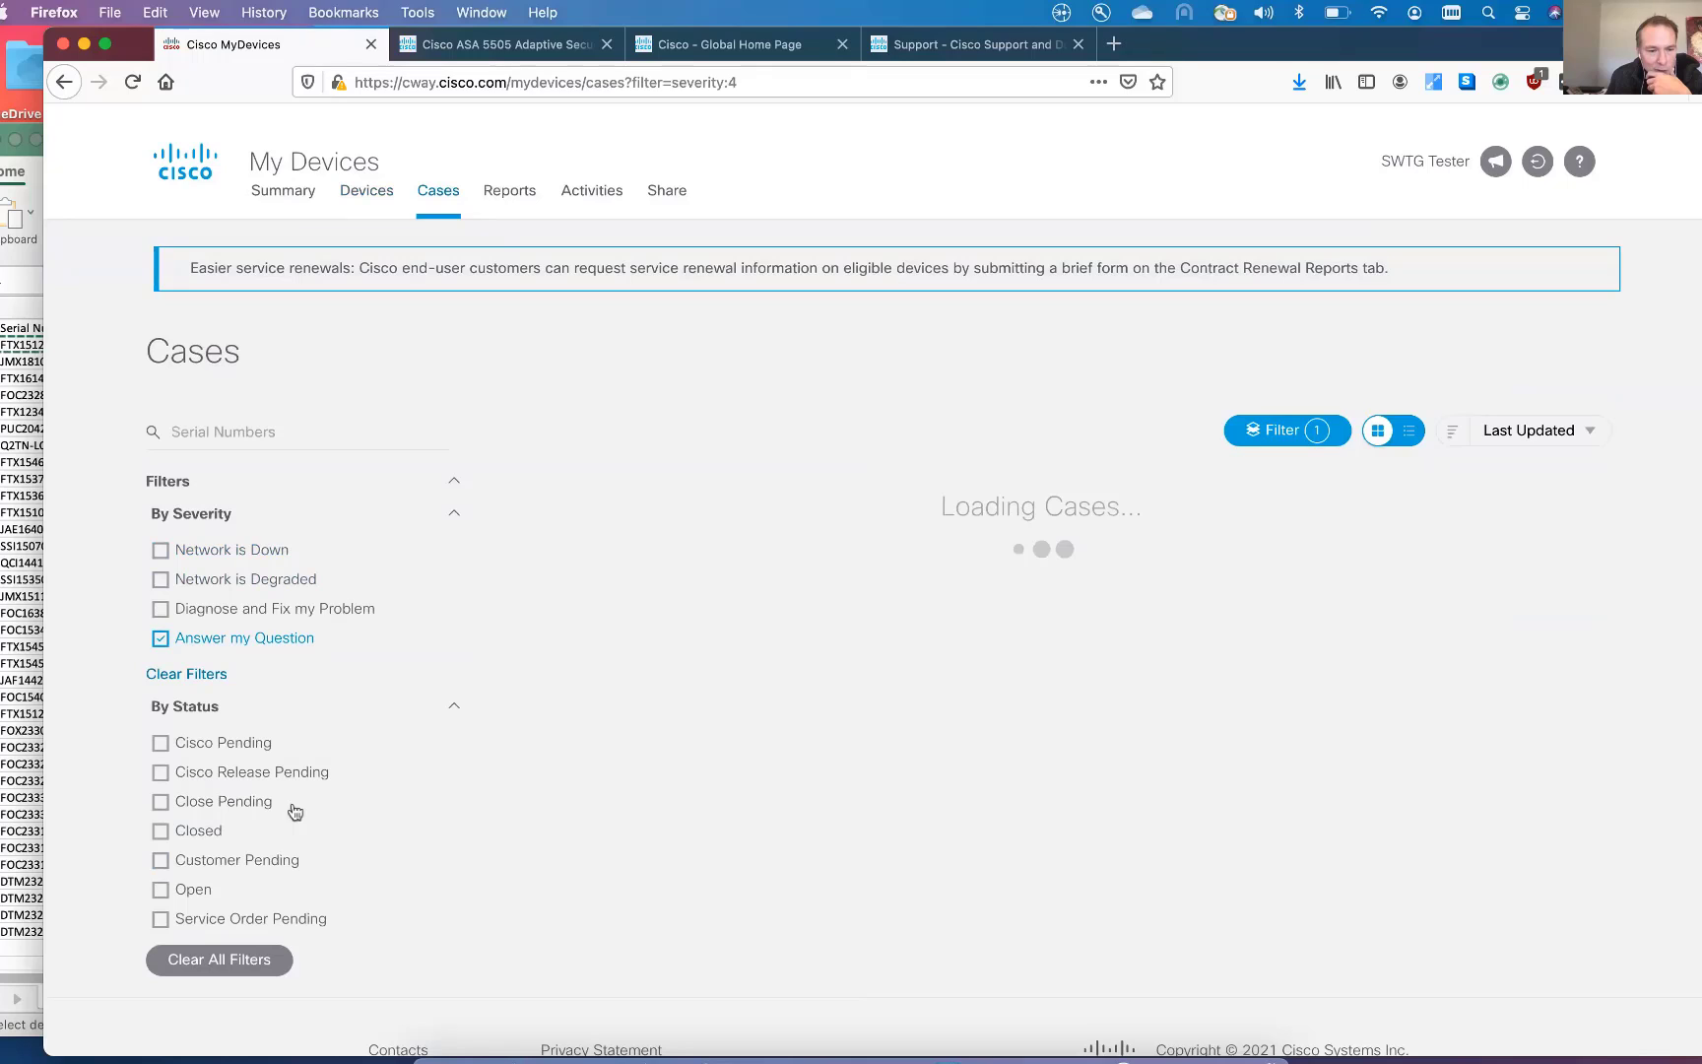
{"action": "left_click", "coordinate": [160, 893]}
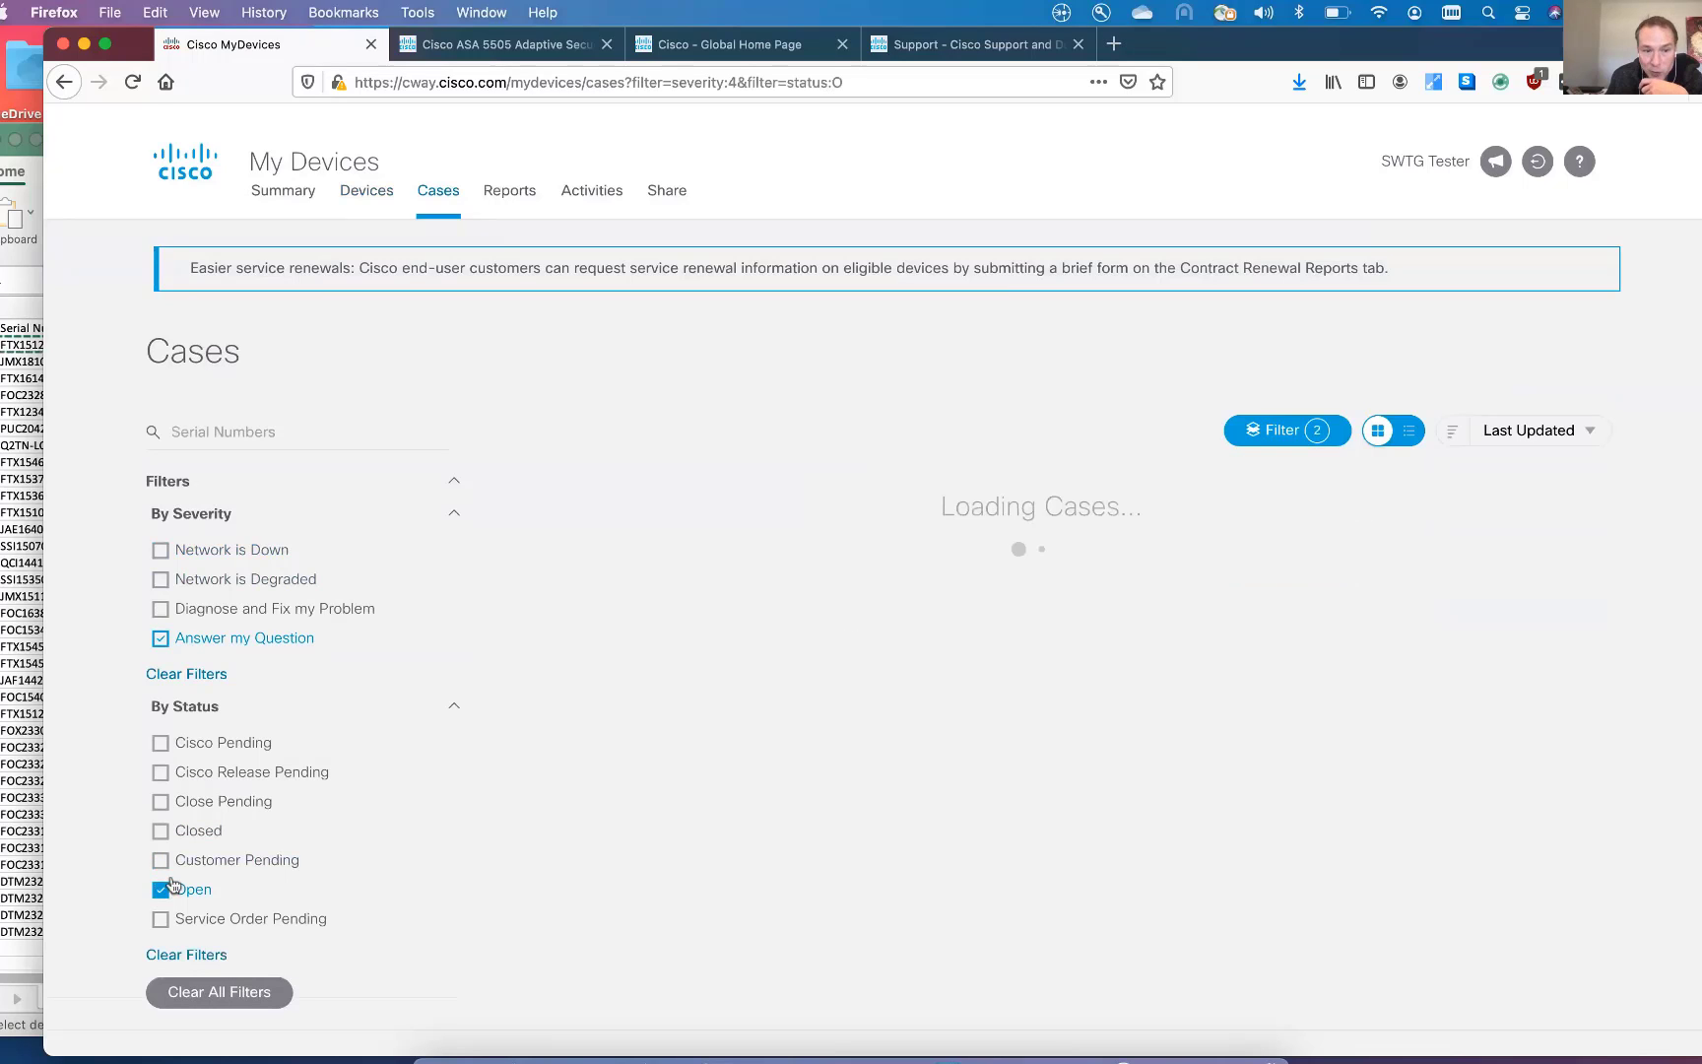
{"action": "left_click", "coordinate": [160, 640]}
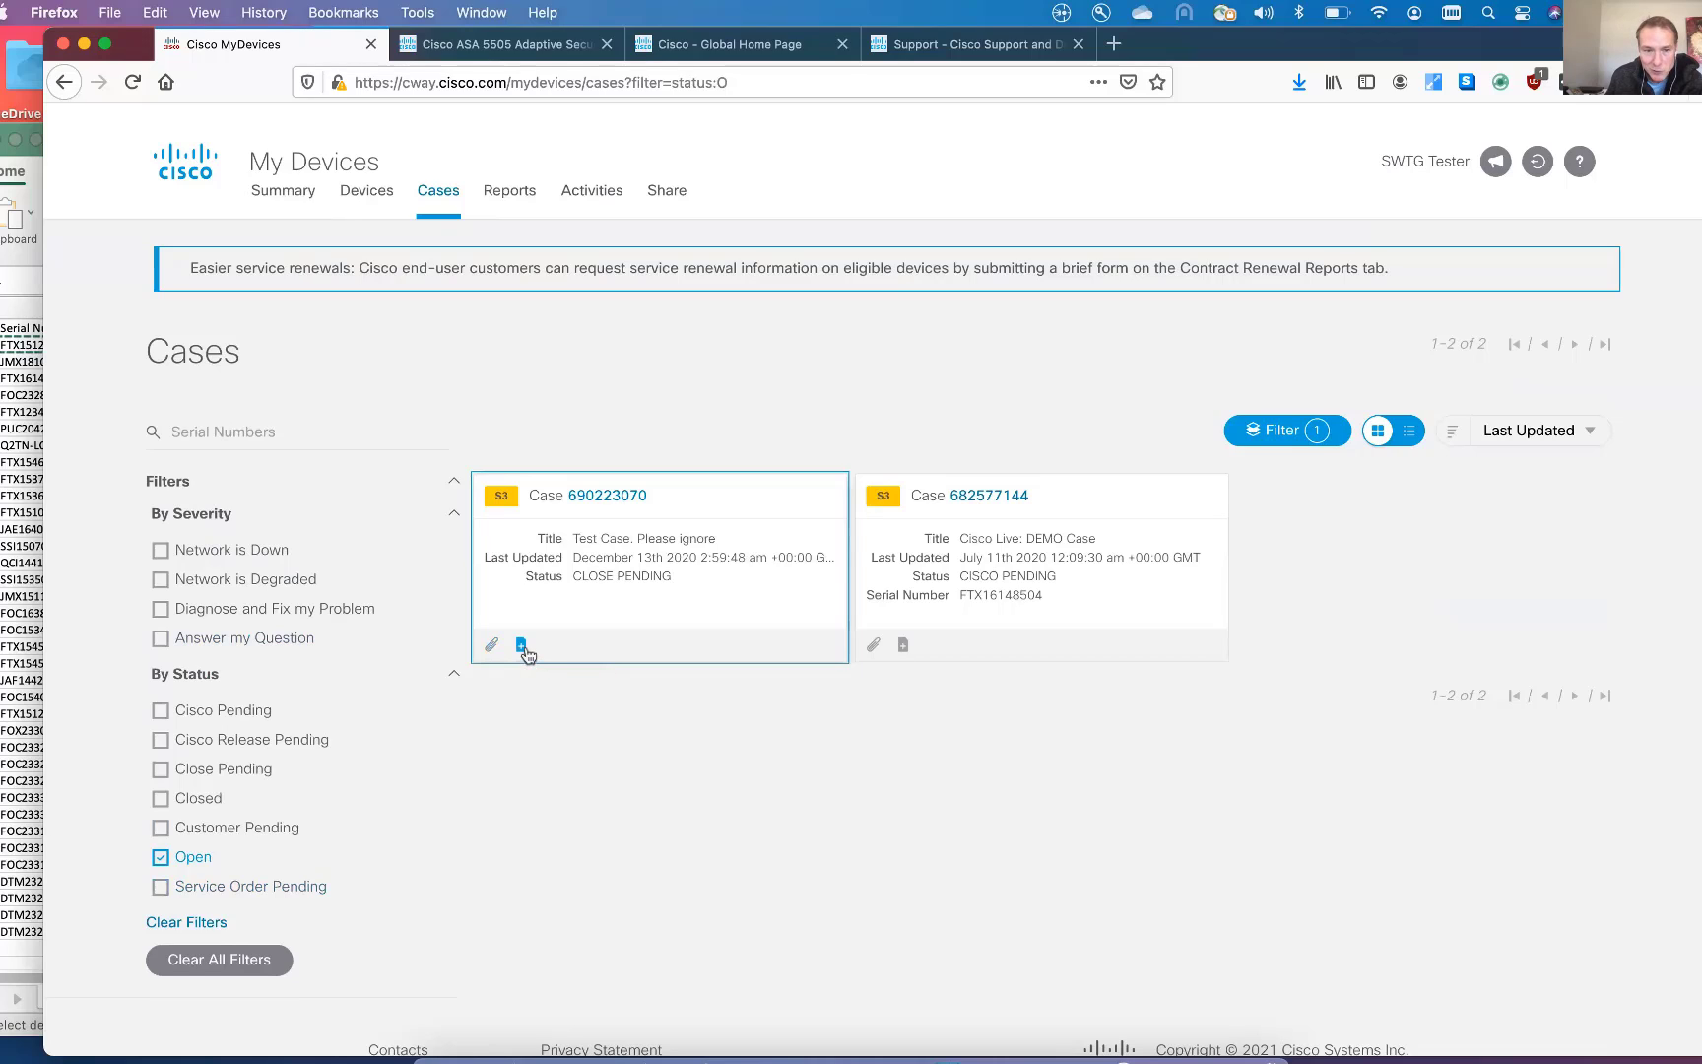
Open the case titled "Test Case. Please ignore" and review its details, notes list and latest note.
{"action": "left_click", "coordinate": [593, 499]}
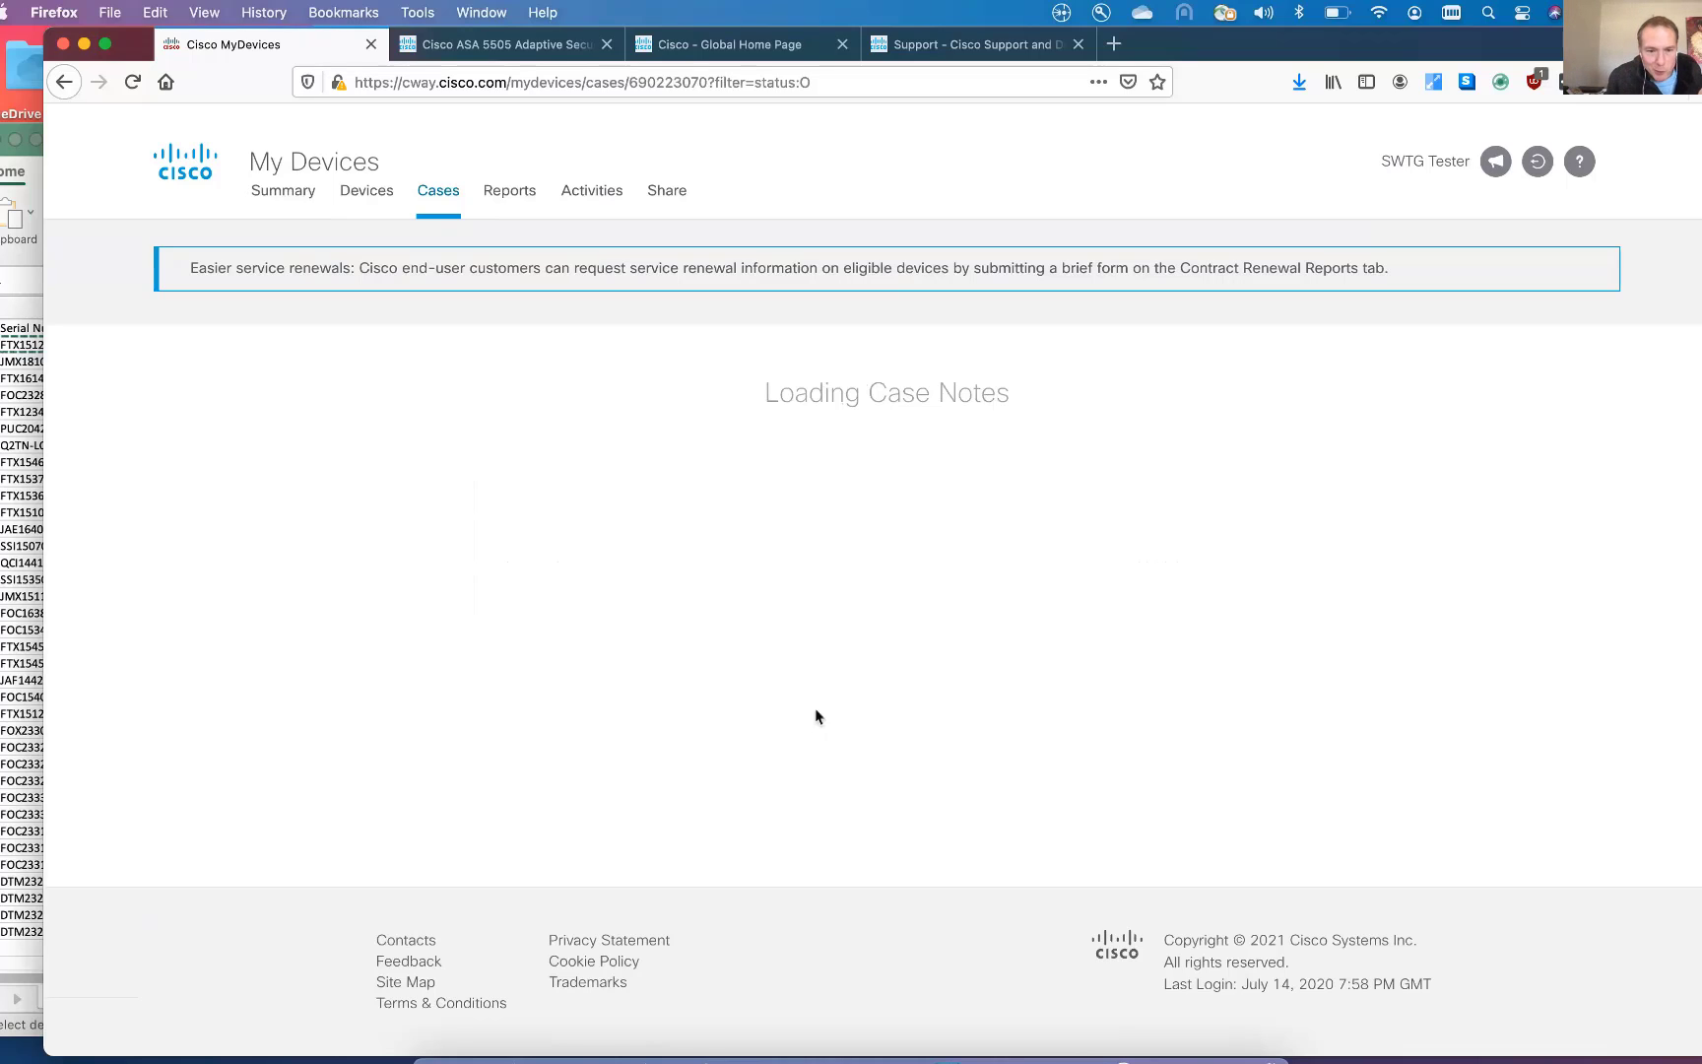
{"action": "scroll", "coordinate": [814, 698], "scroll_direction": "down", "scroll_amount": 1}
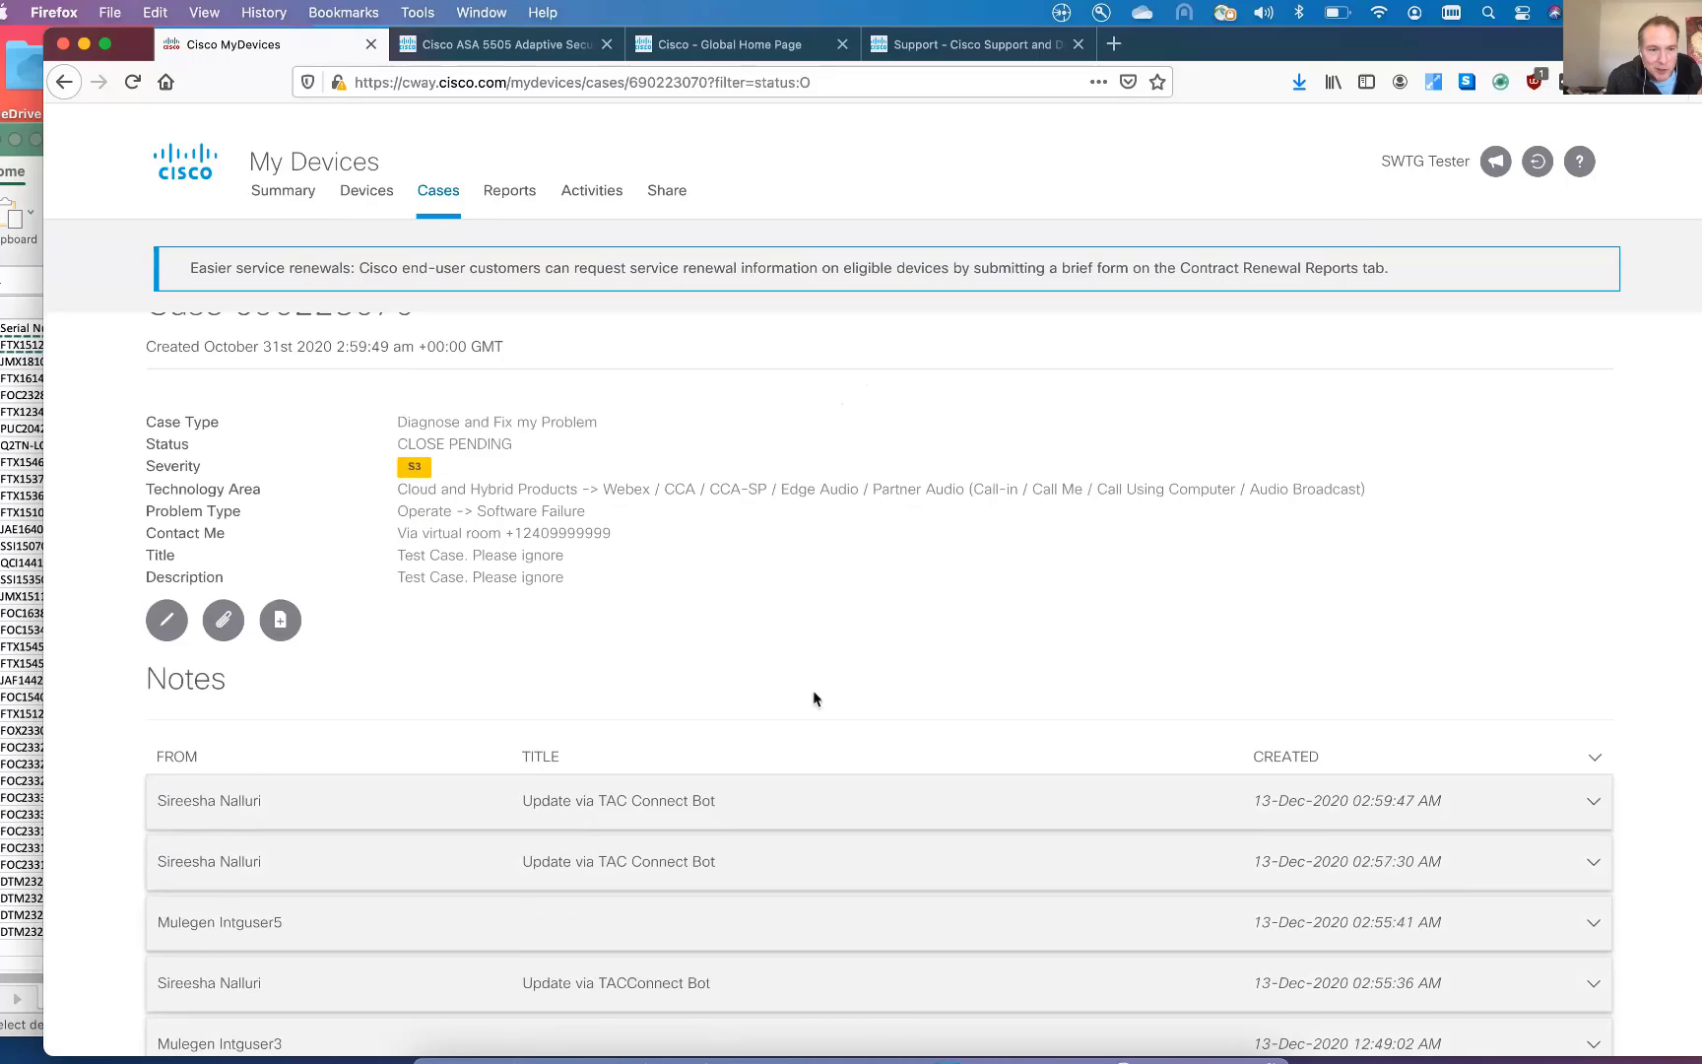
{"action": "scroll", "coordinate": [808, 695], "scroll_direction": "up", "scroll_amount": 1}
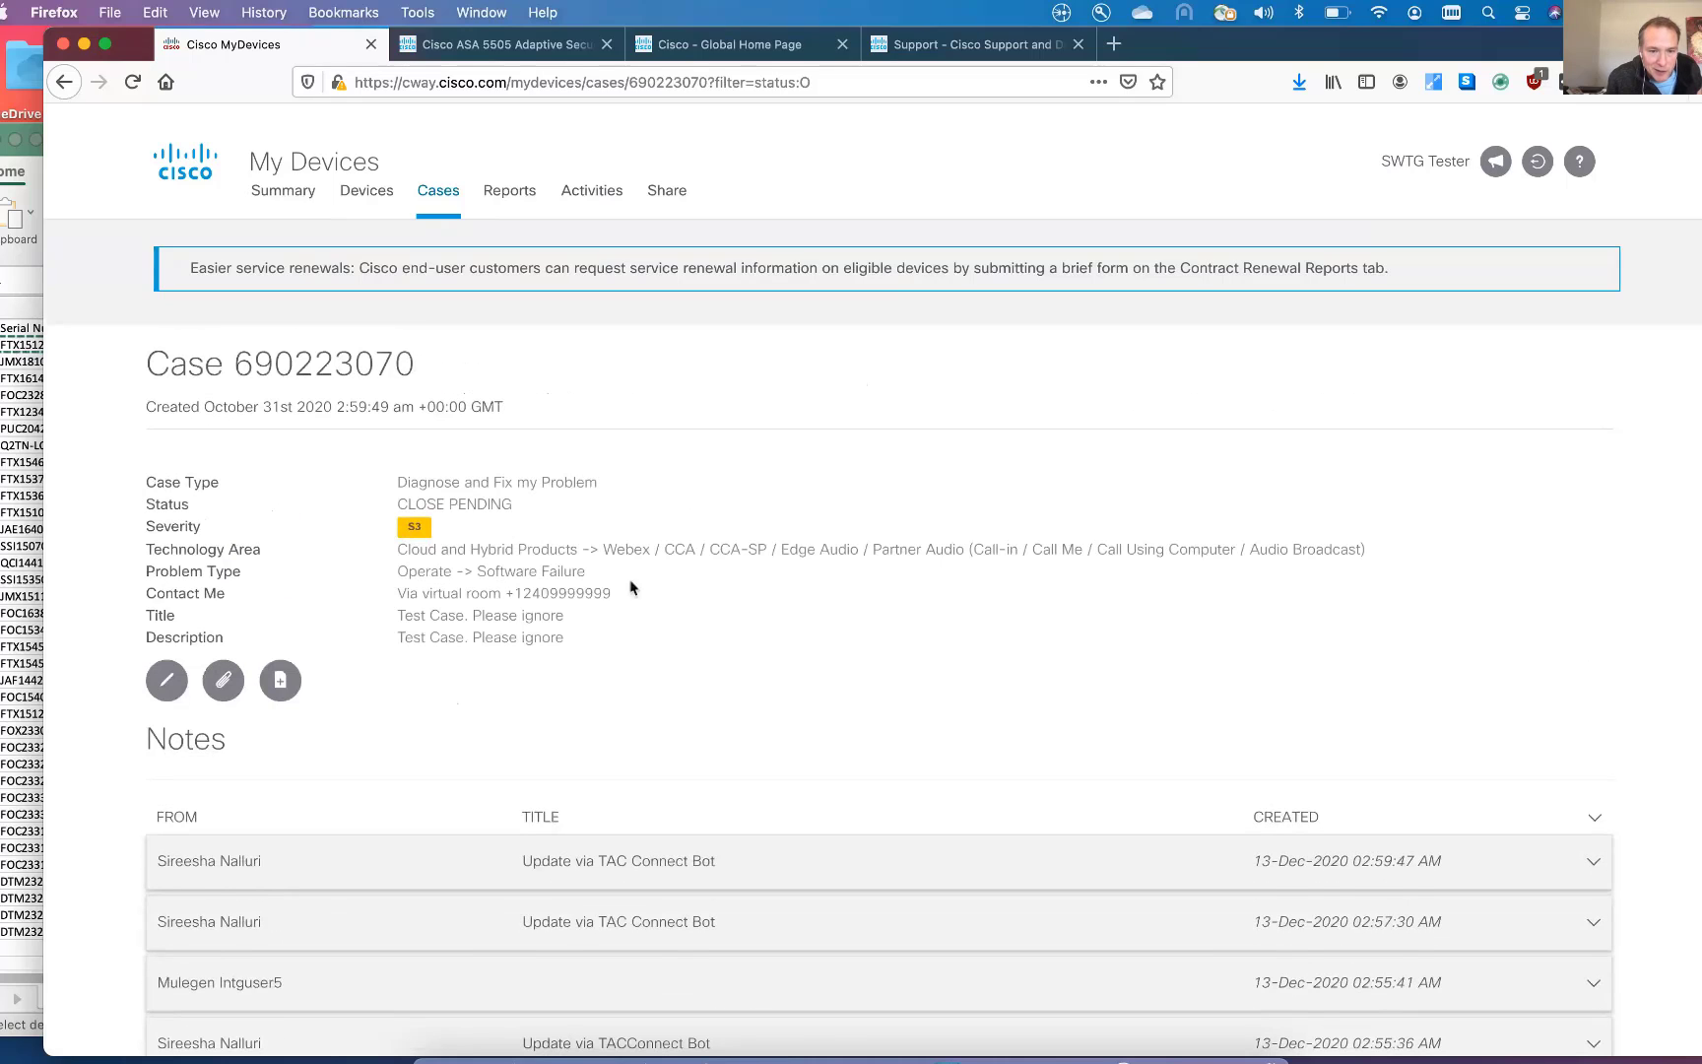
{"action": "scroll", "coordinate": [629, 791], "scroll_direction": "down", "scroll_amount": 2}
{"action": "left_click", "coordinate": [628, 792]}
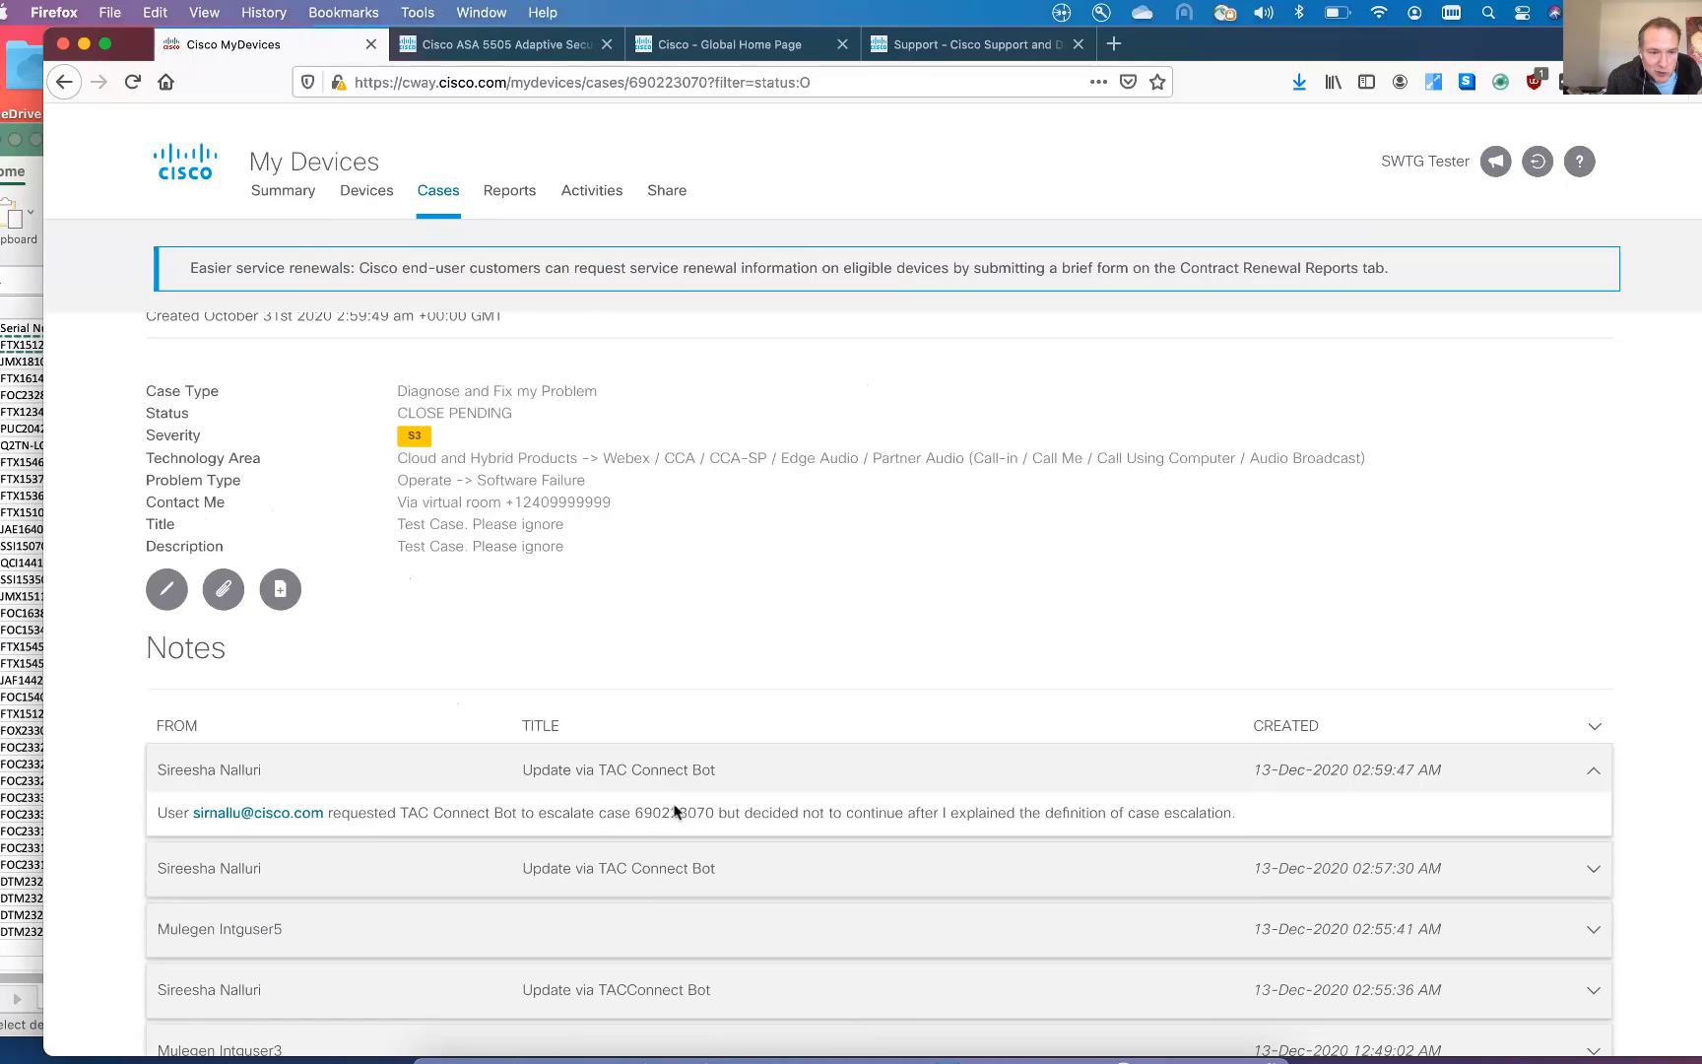
{"action": "scroll", "coordinate": [743, 800], "scroll_direction": "down", "scroll_amount": 4}
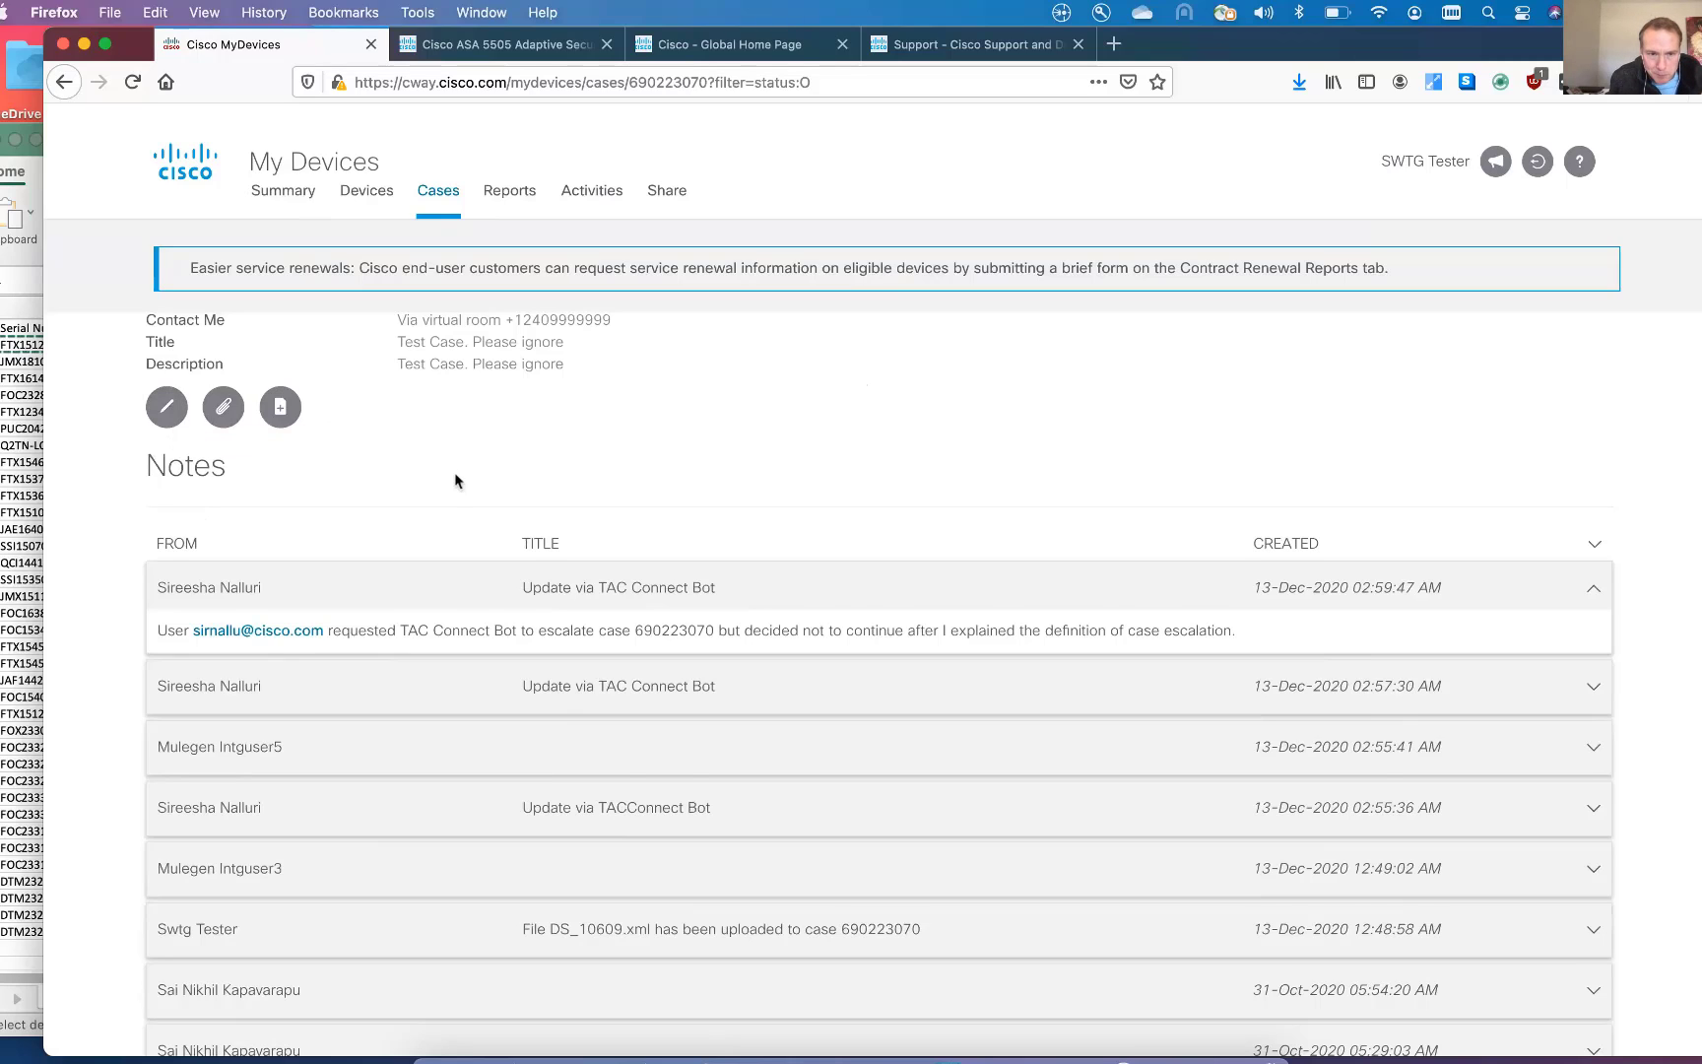
{"action": "scroll", "coordinate": [453, 234], "scroll_direction": "up", "scroll_amount": 3}
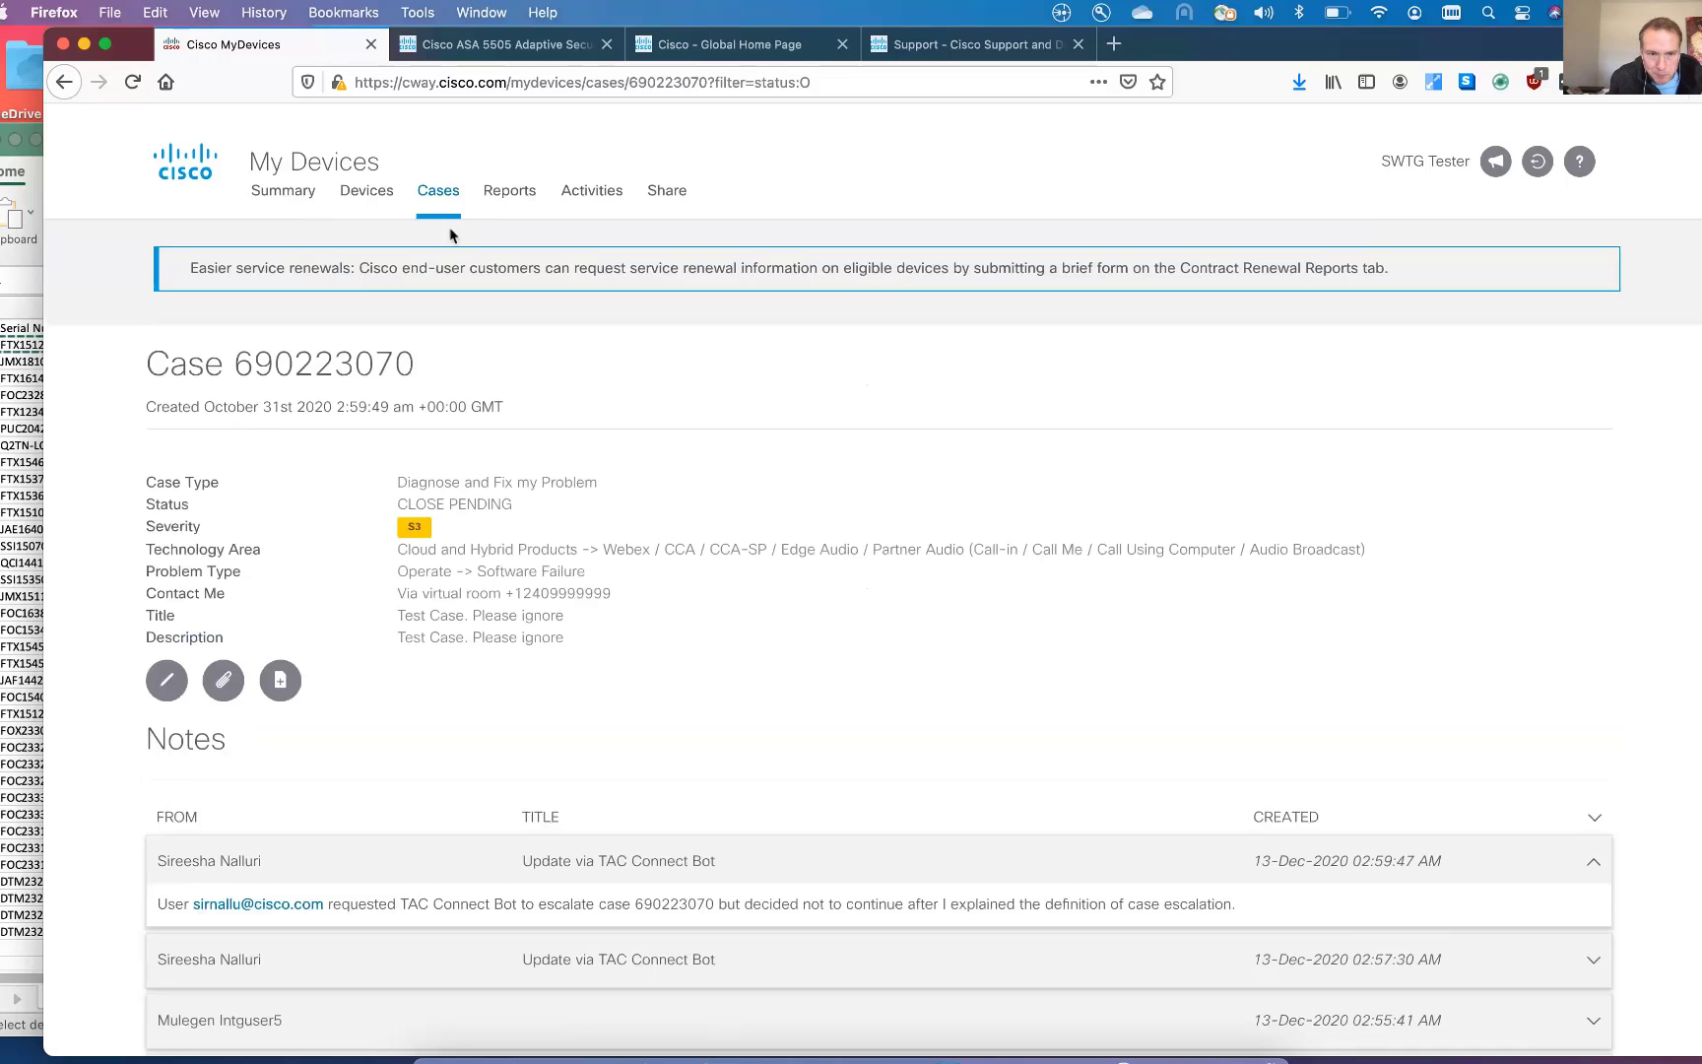
Review the Contract Renewal report and list the devices whose coverage ends in 31 - 90 days.
{"action": "left_click", "coordinate": [521, 206]}
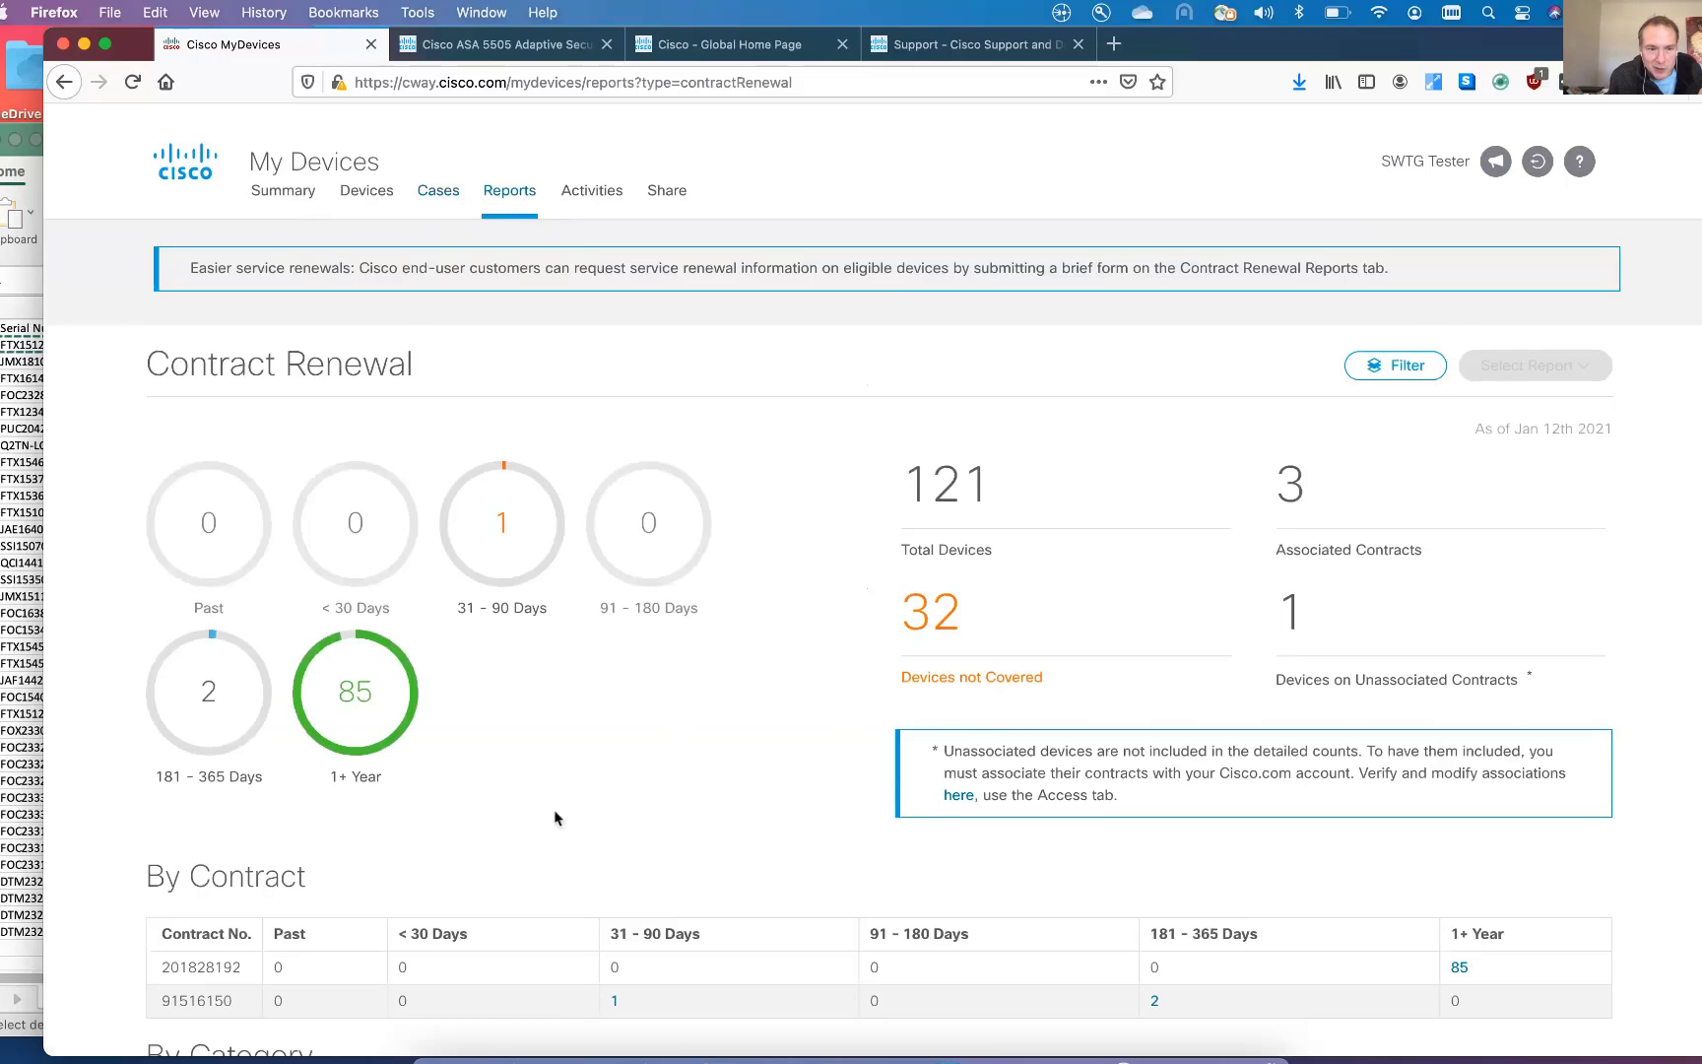
{"action": "scroll", "coordinate": [555, 813], "scroll_direction": "down", "scroll_amount": 1}
{"action": "scroll", "coordinate": [554, 814], "scroll_direction": "up", "scroll_amount": 1}
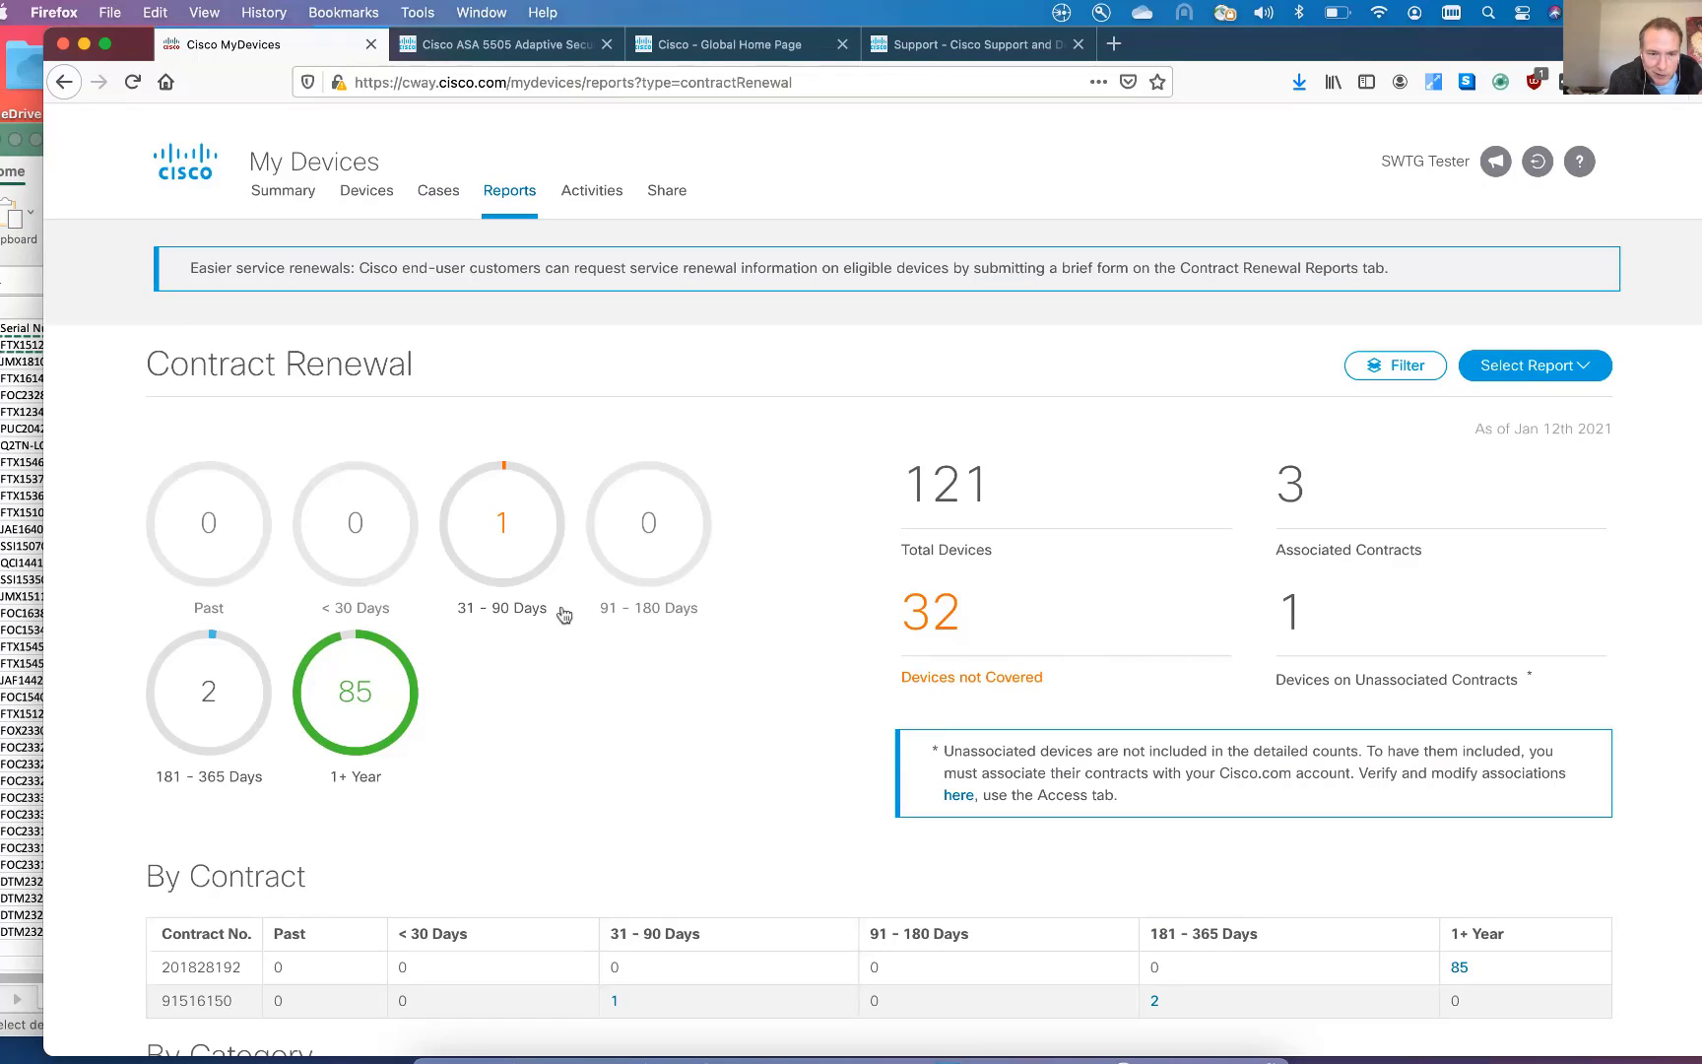
{"action": "left_click", "coordinate": [500, 527]}
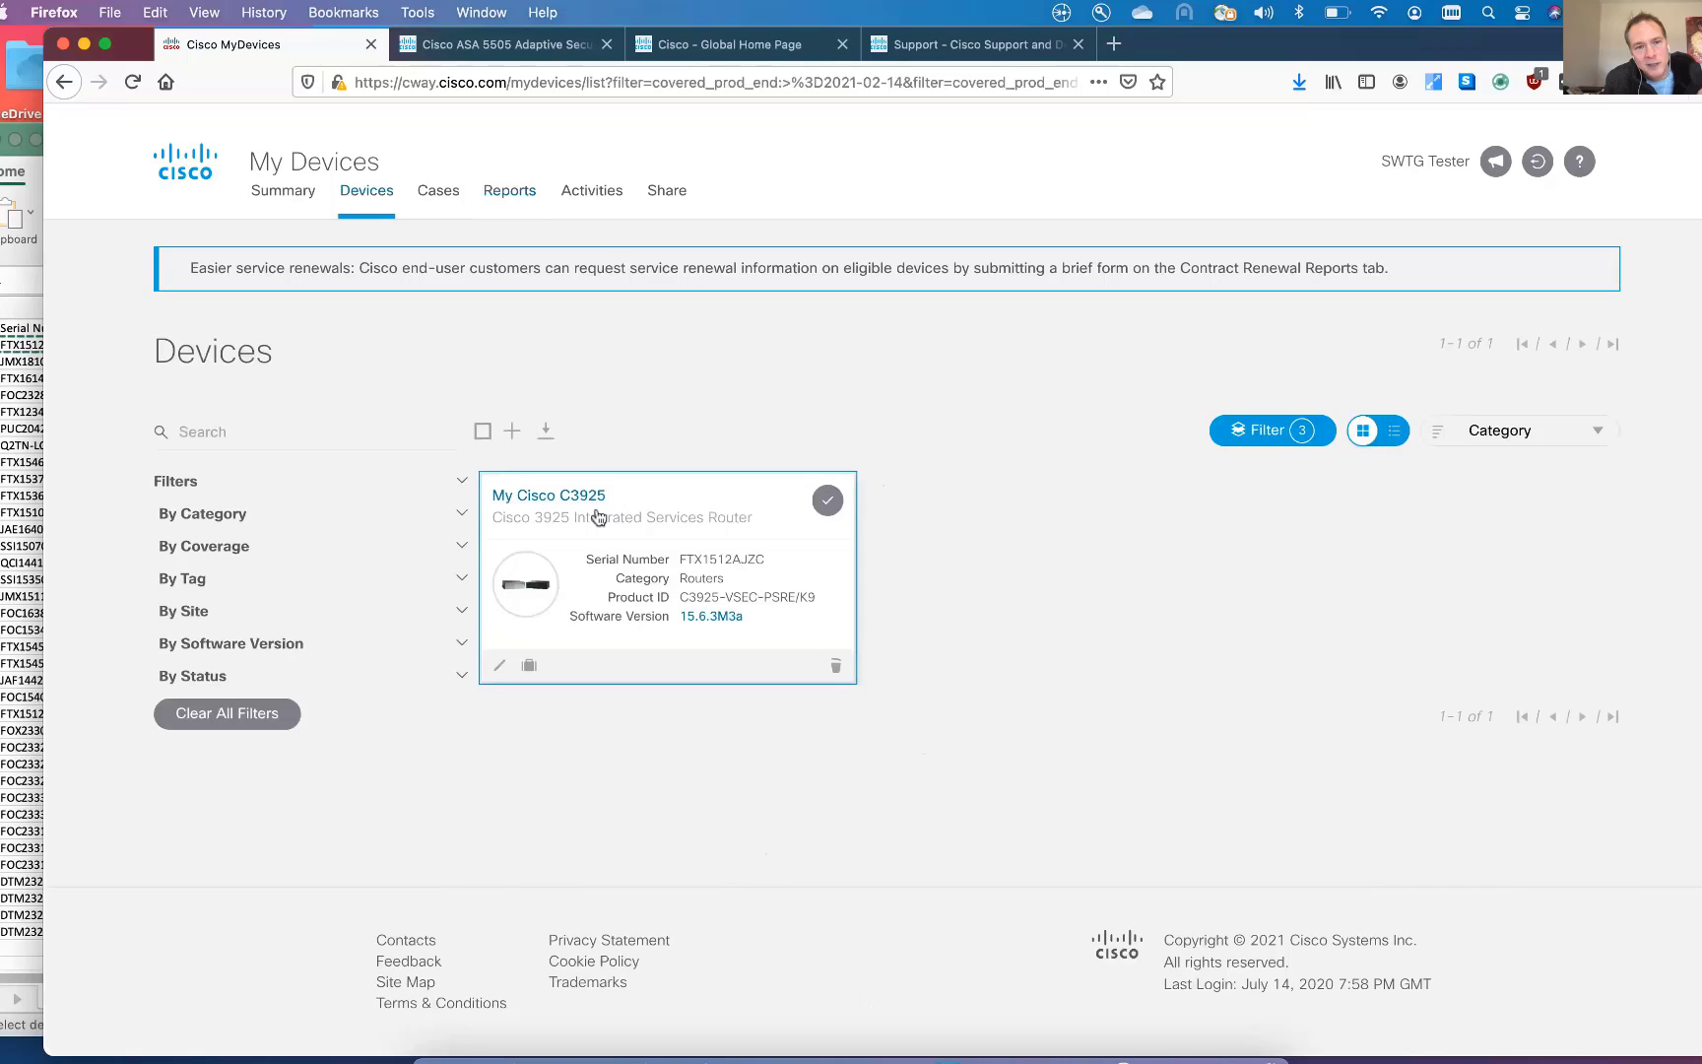
Open the My Cisco C3925 details and review its milestones timeline, notes, and product and contract information.
{"action": "left_click", "coordinate": [587, 504]}
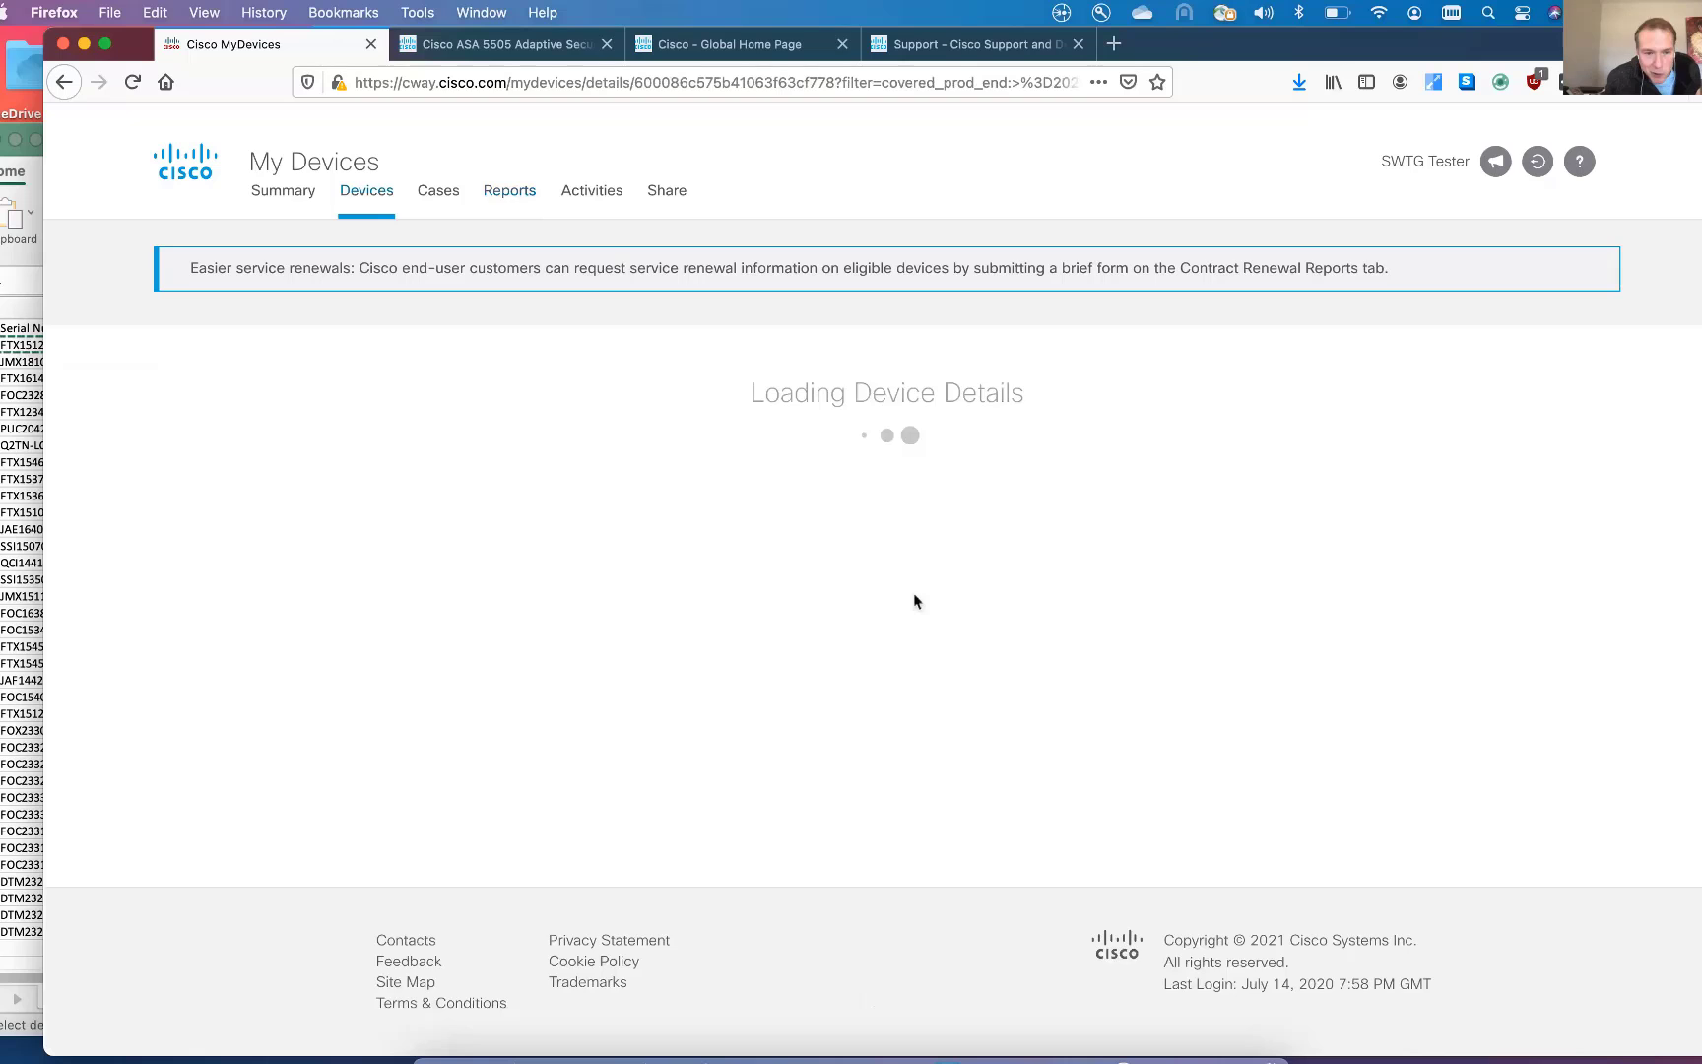
{"action": "scroll", "coordinate": [908, 591], "scroll_direction": "down", "scroll_amount": 10}
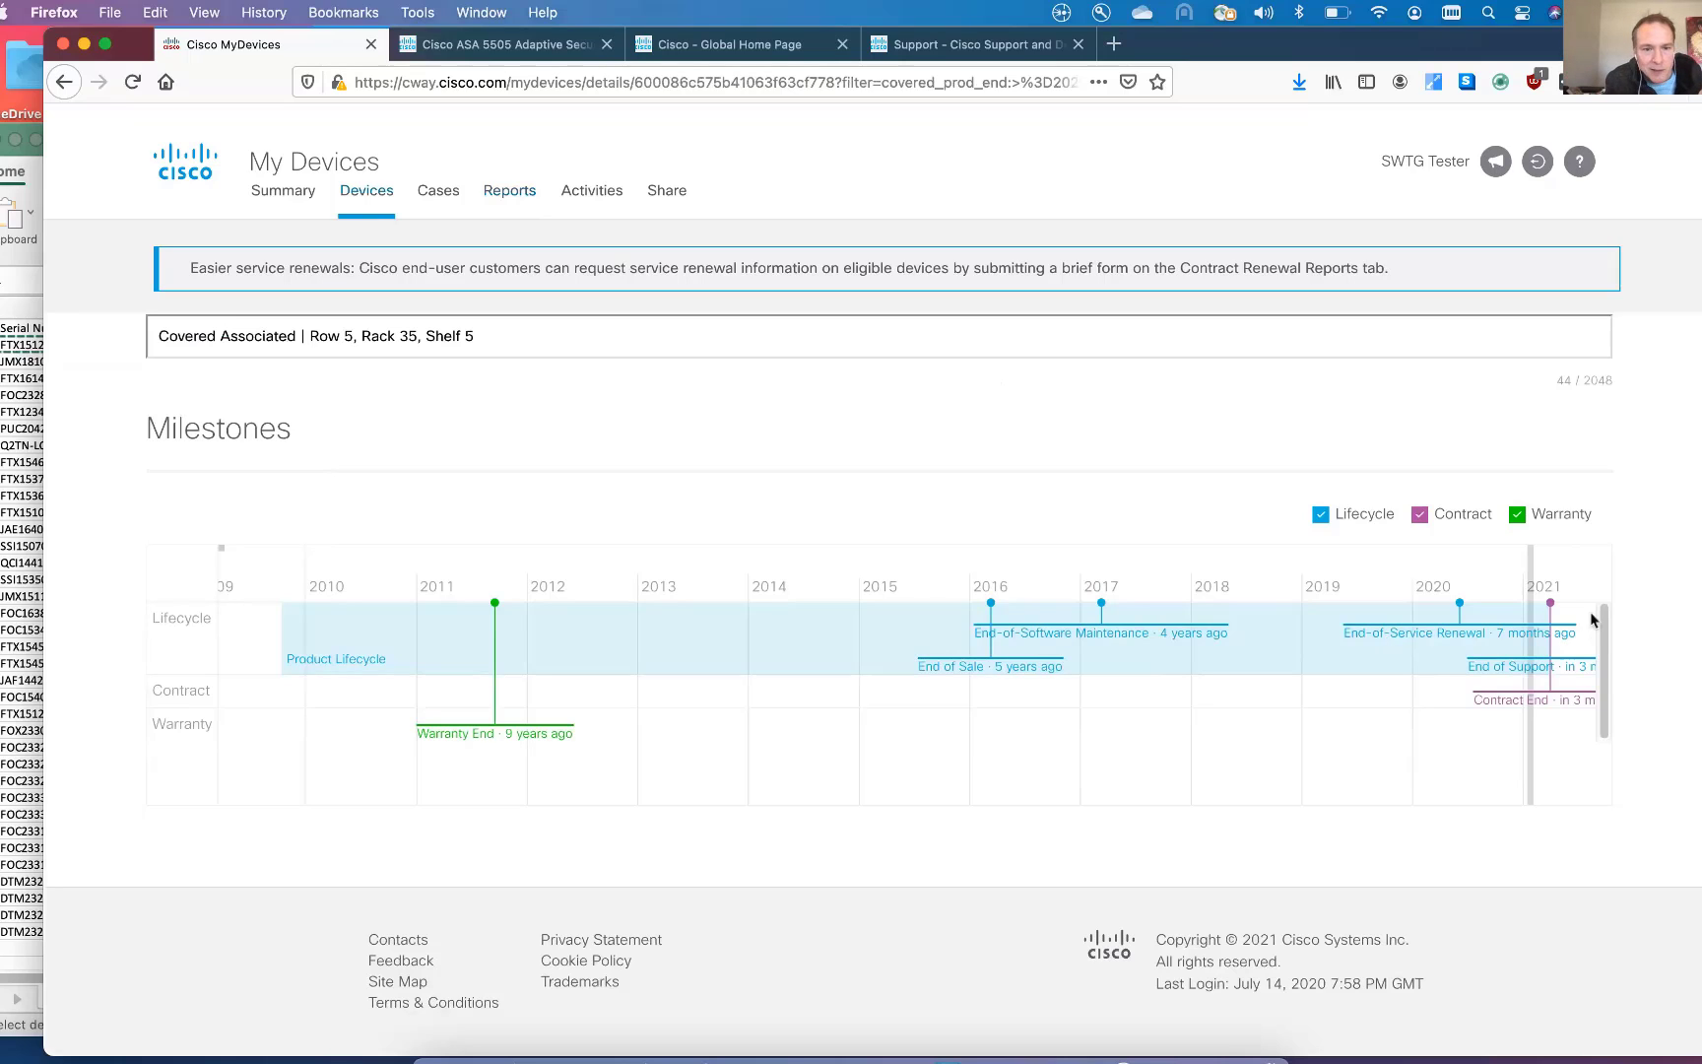
{"action": "scroll", "coordinate": [1265, 653], "scroll_direction": "up", "scroll_amount": 4}
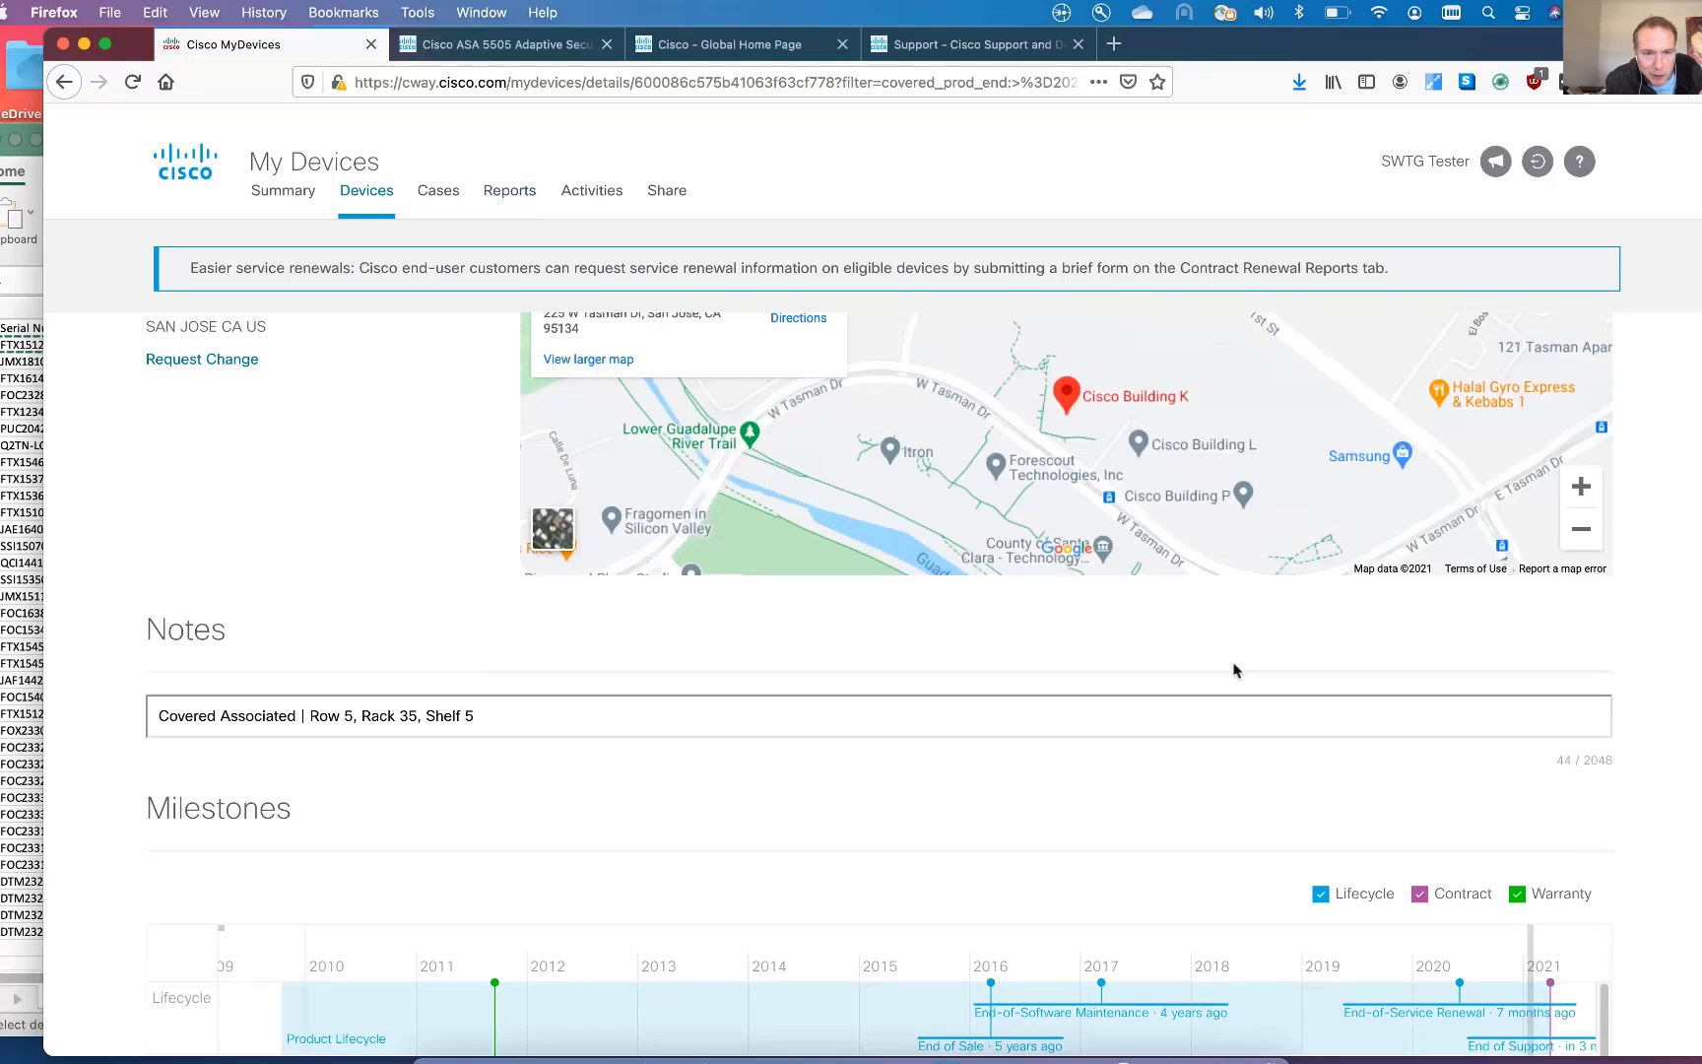
{"action": "scroll", "coordinate": [1234, 670], "scroll_direction": "up", "scroll_amount": 7}
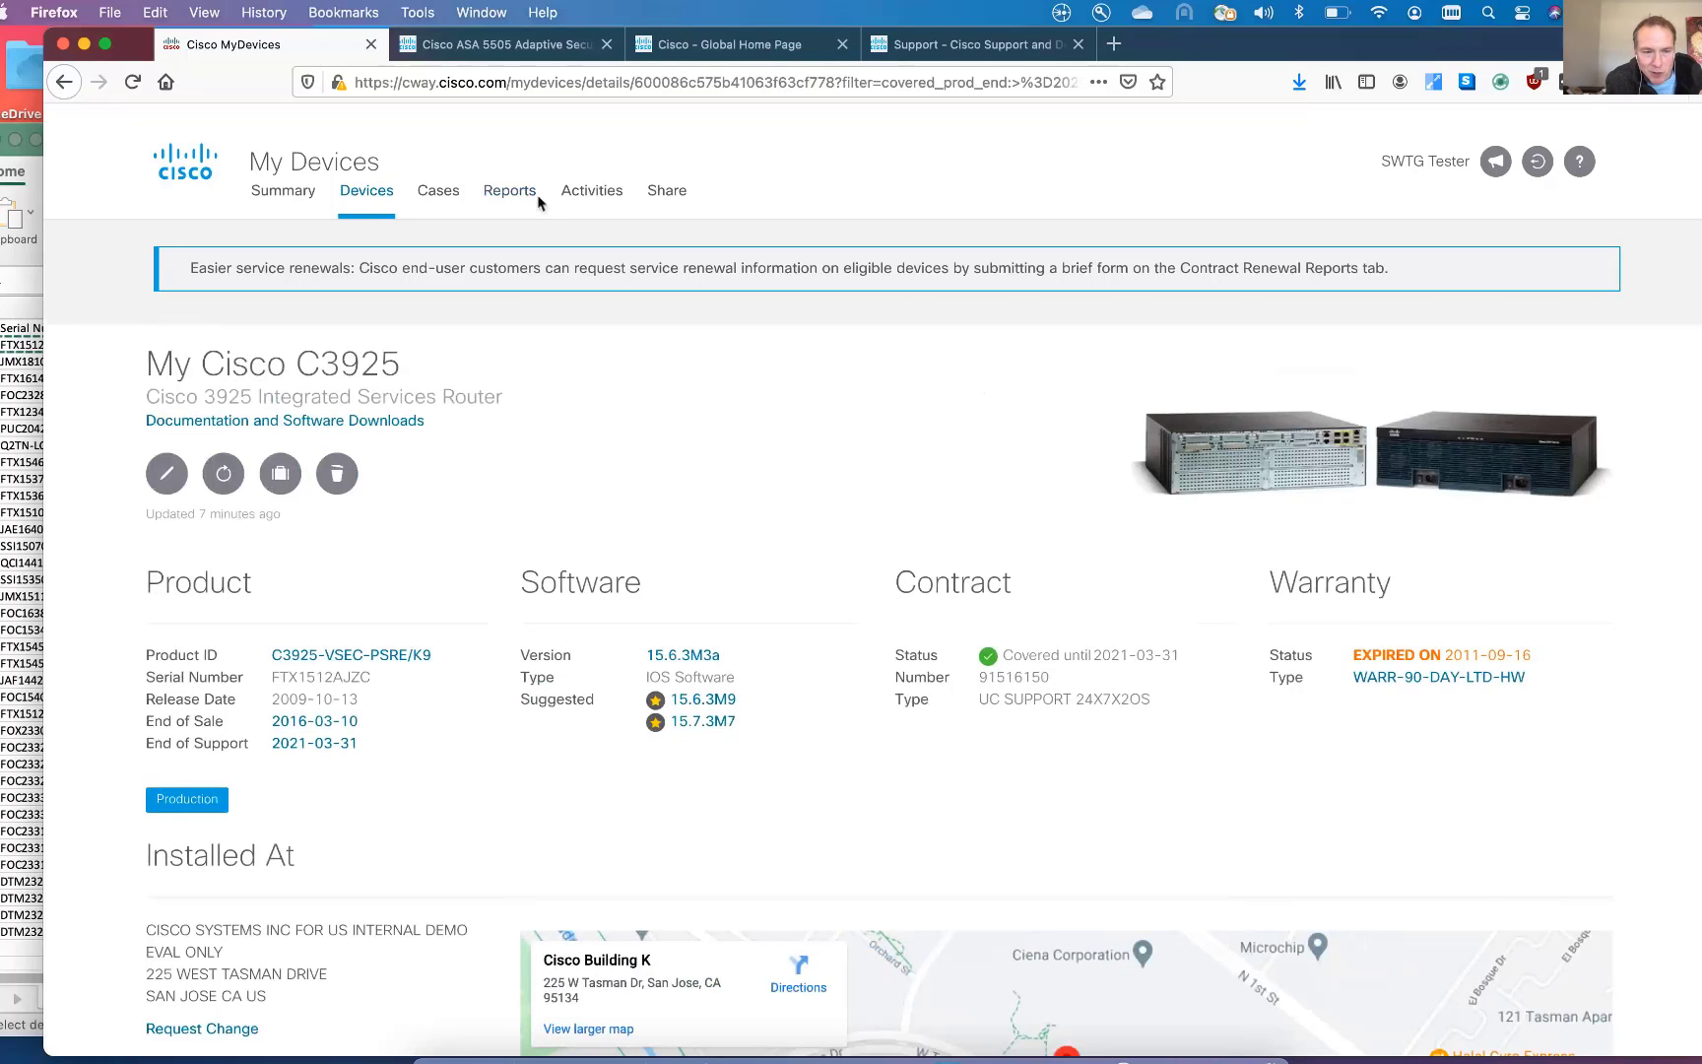
Show the Product Lifecycle report and compare its Last Day of Support, End of Sale and End of Service Renewal views.
{"action": "left_click", "coordinate": [533, 202]}
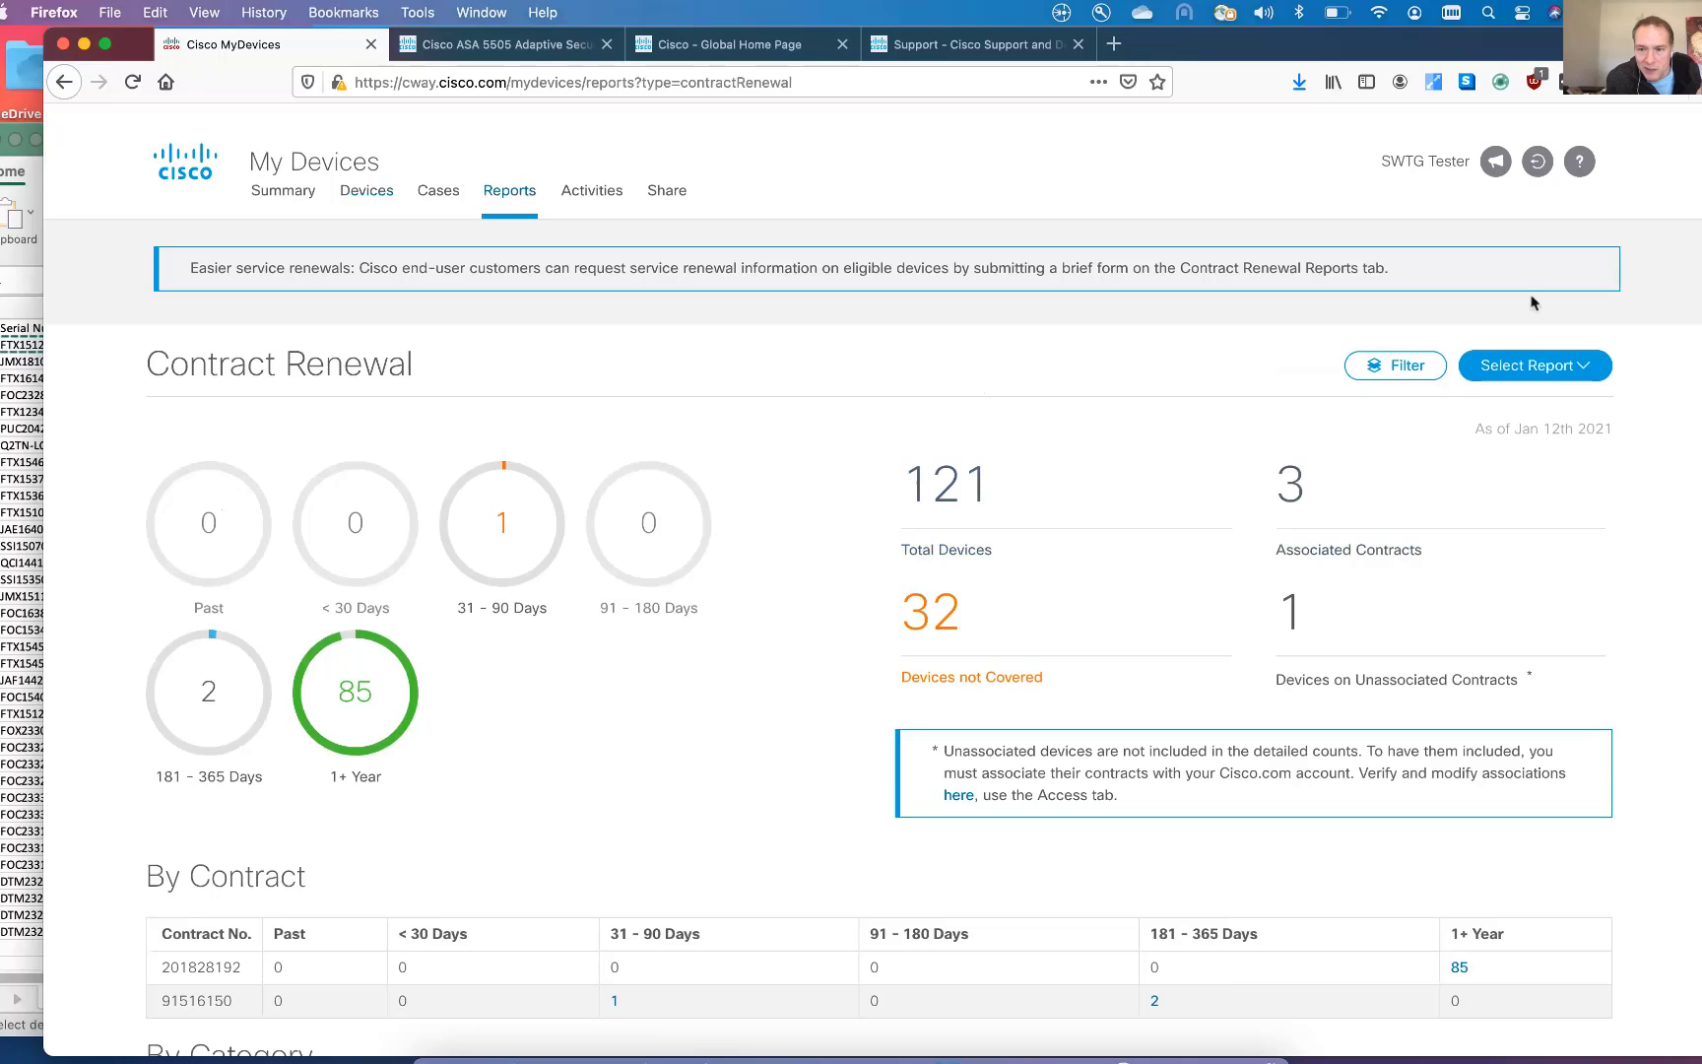
{"action": "left_click", "coordinate": [1542, 370]}
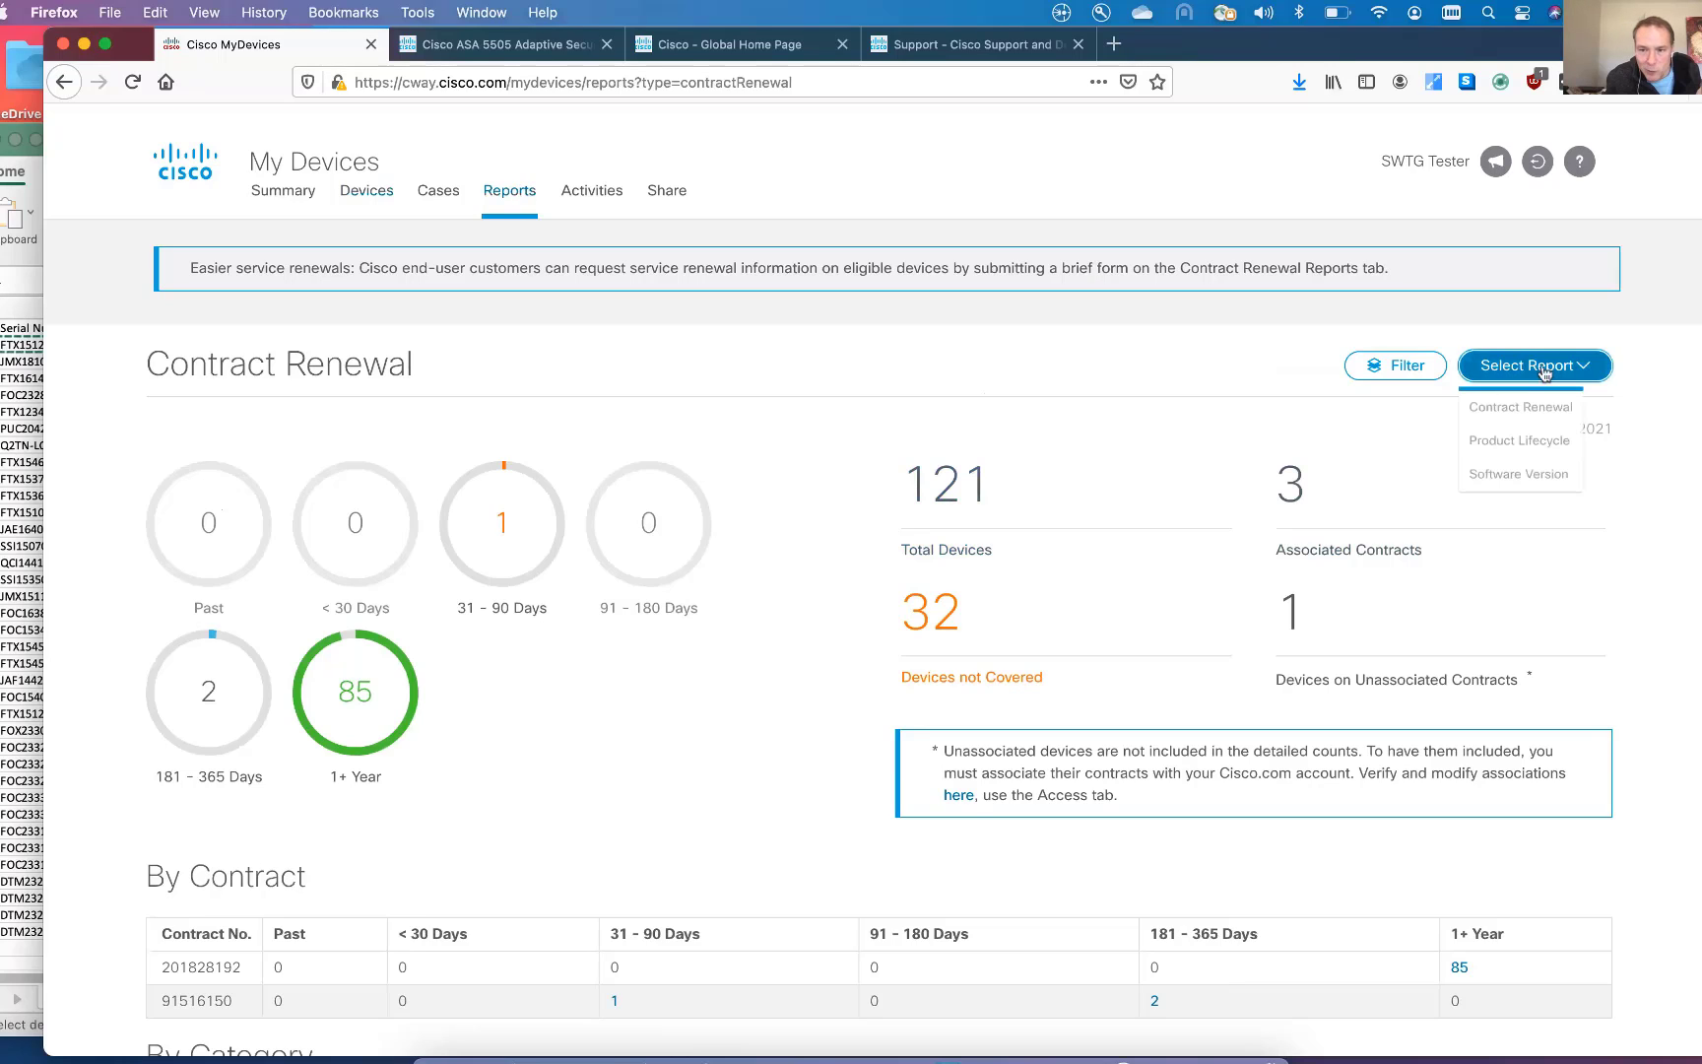
{"action": "left_click", "coordinate": [1523, 442]}
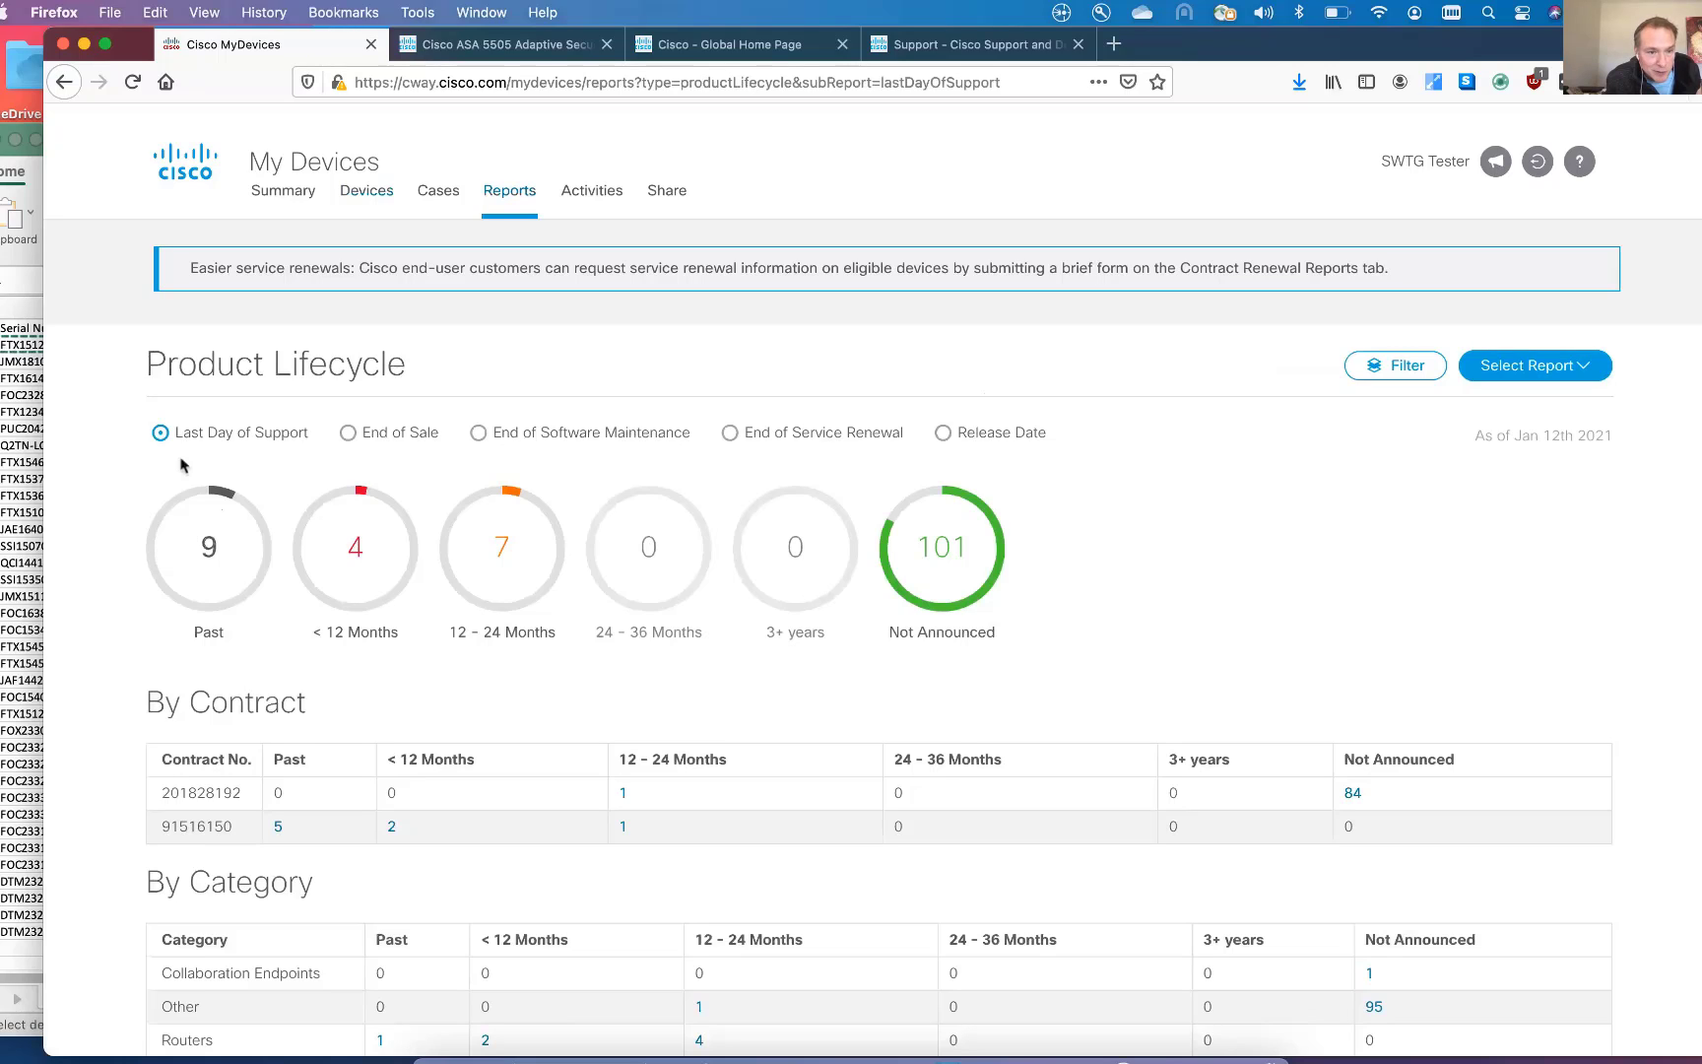
{"action": "mouse_move", "coordinate": [179, 448]}
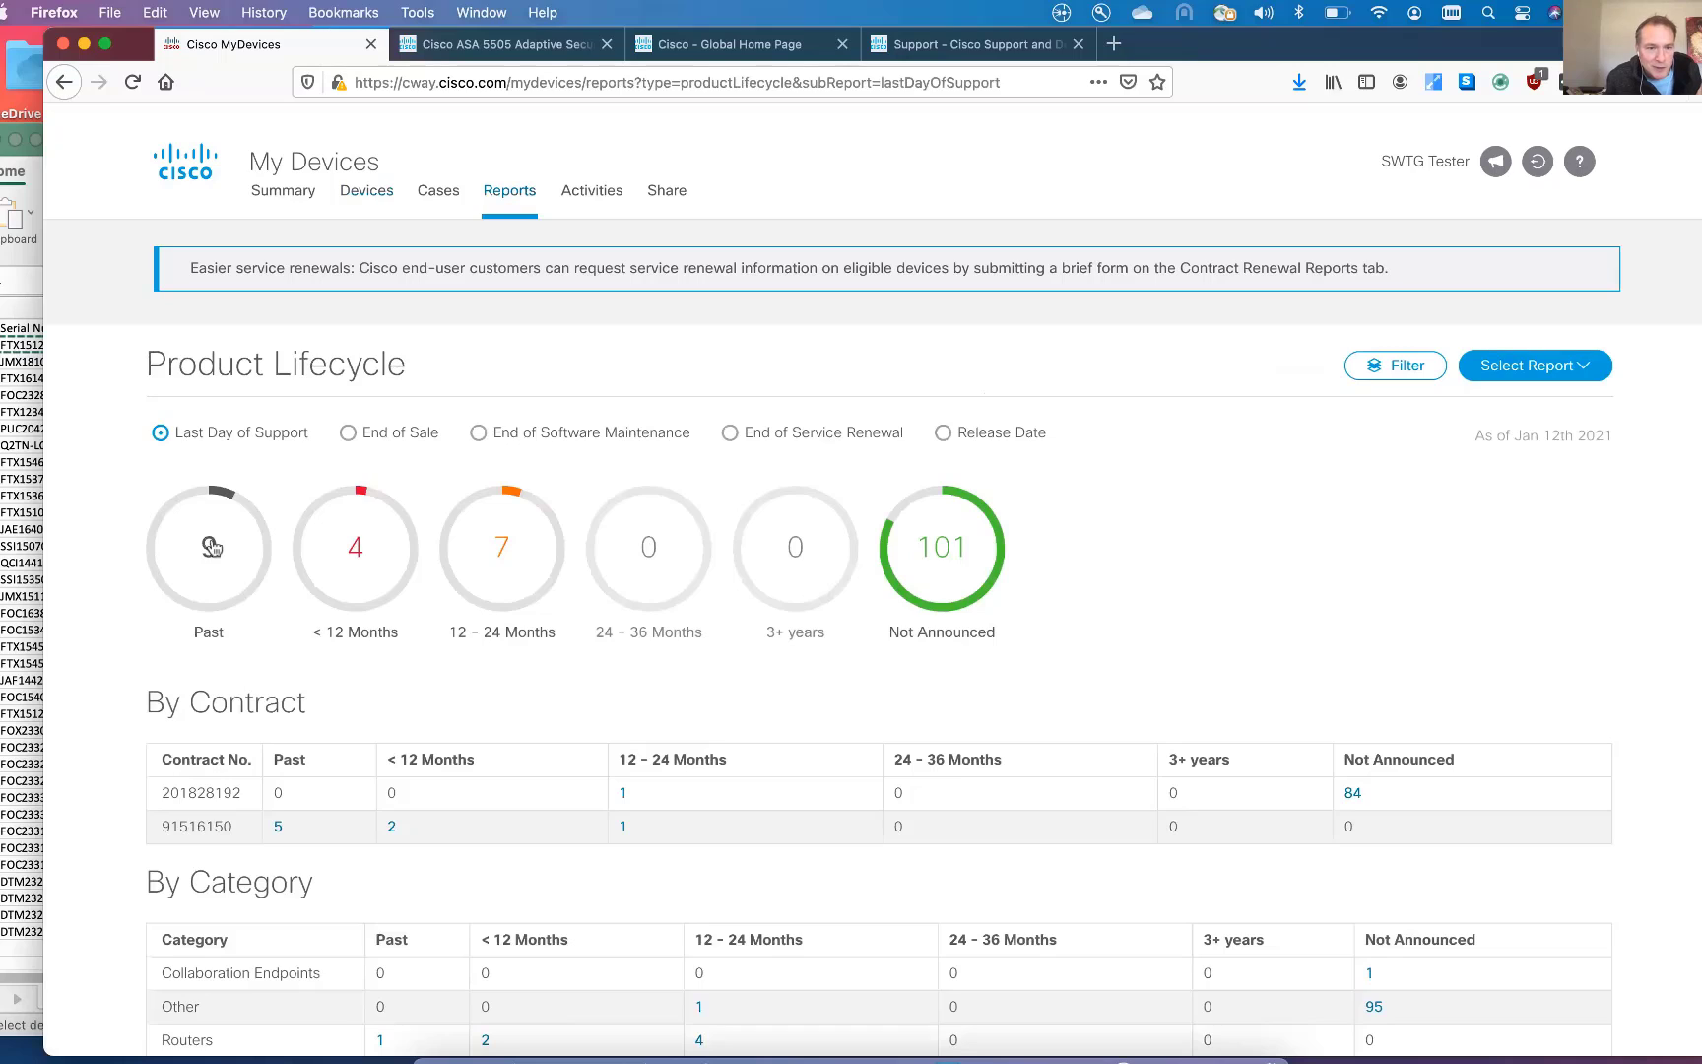
{"action": "left_click", "coordinate": [347, 433]}
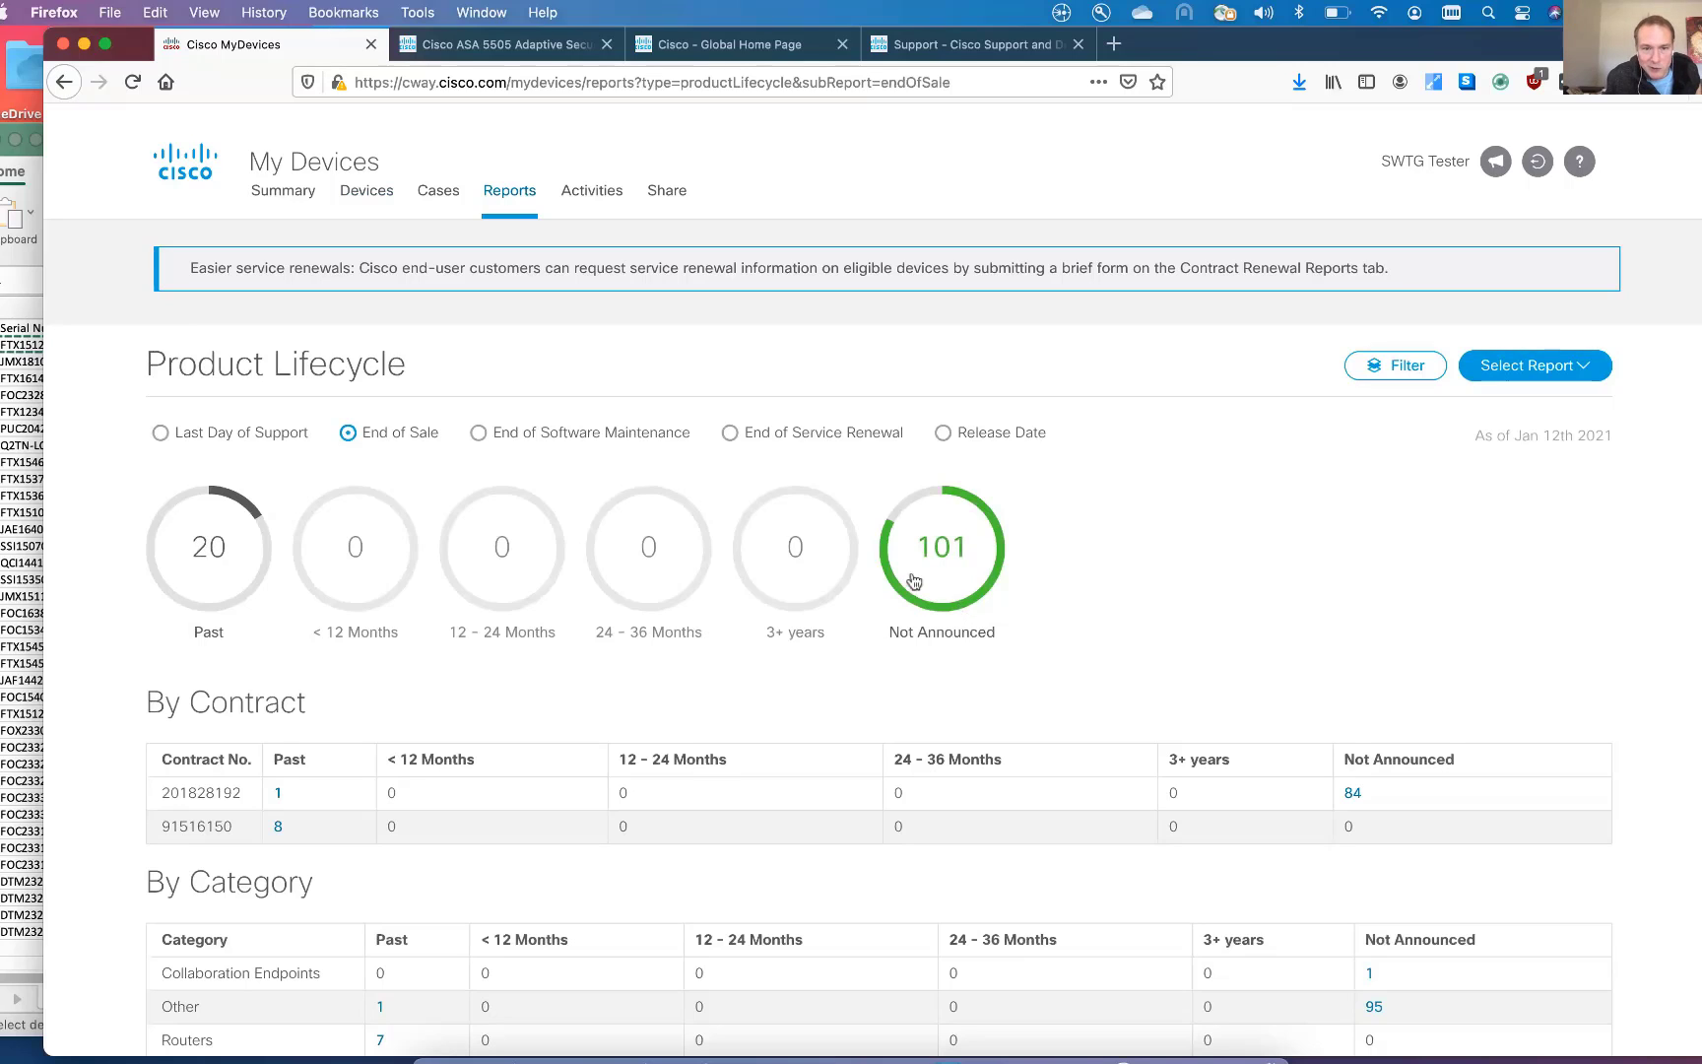
{"action": "left_click", "coordinate": [730, 432]}
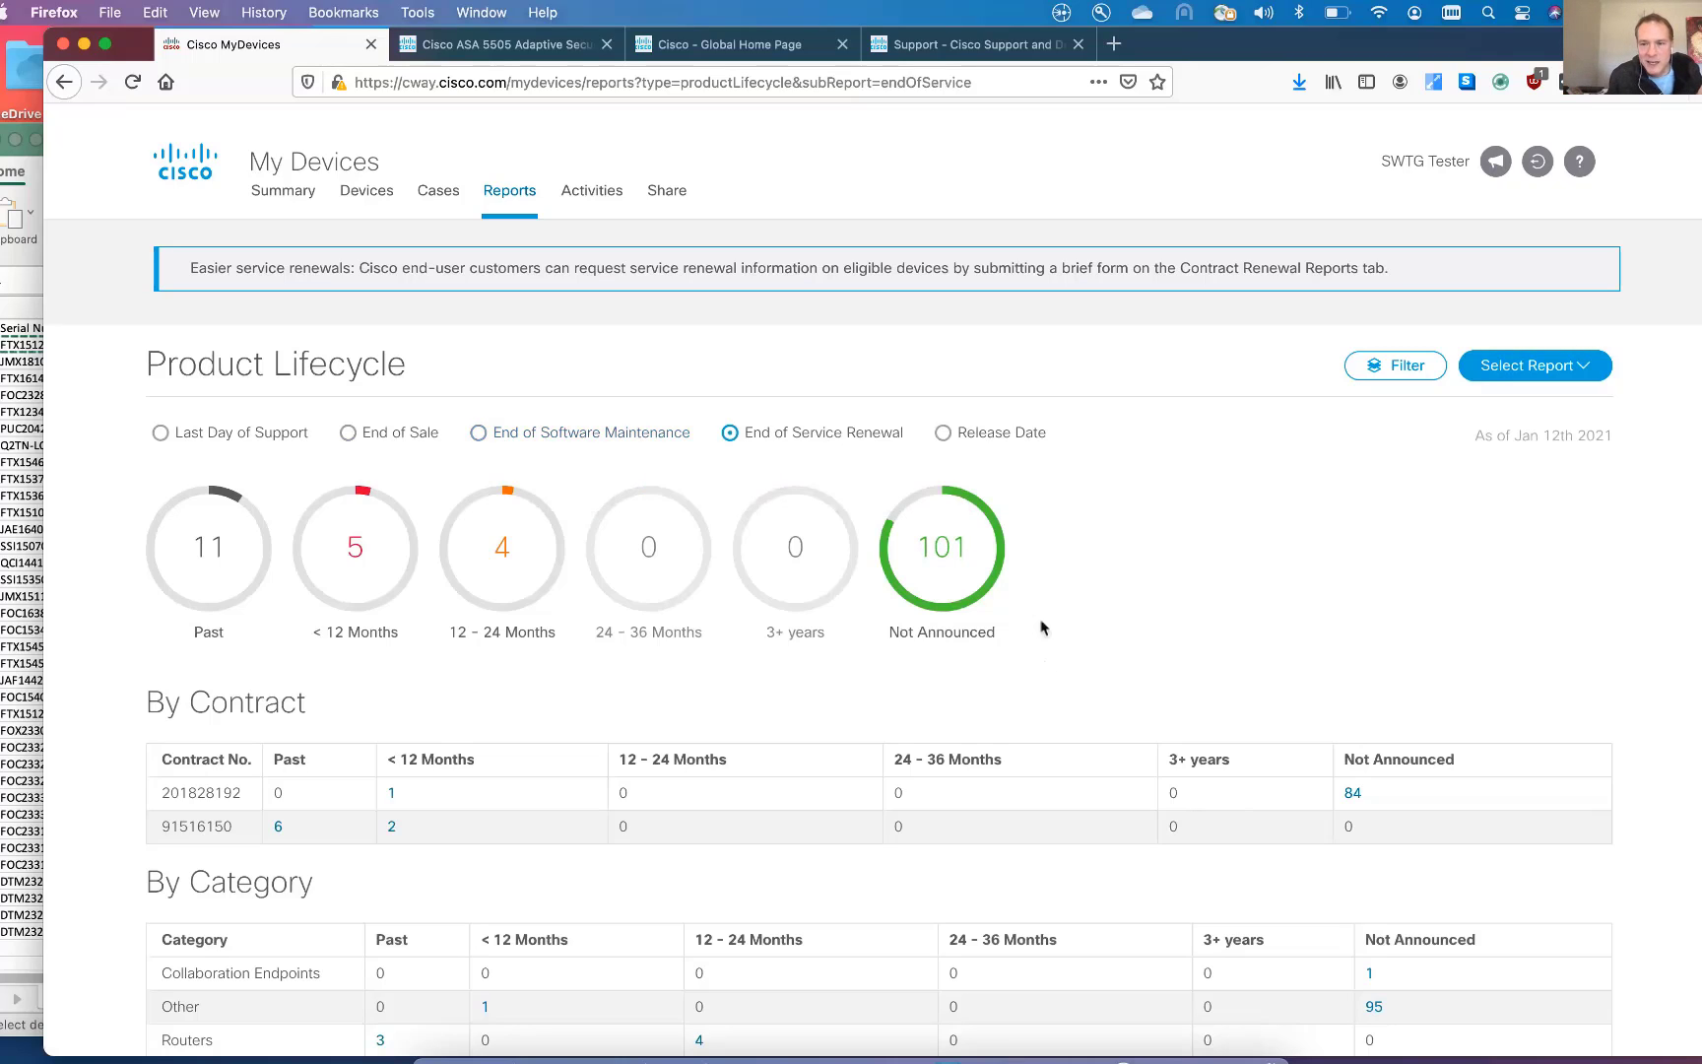
Switch to the upload template in Excel and check the Software Version entries of the first two devices.
{"action": "left_click", "coordinate": [1494, 372]}
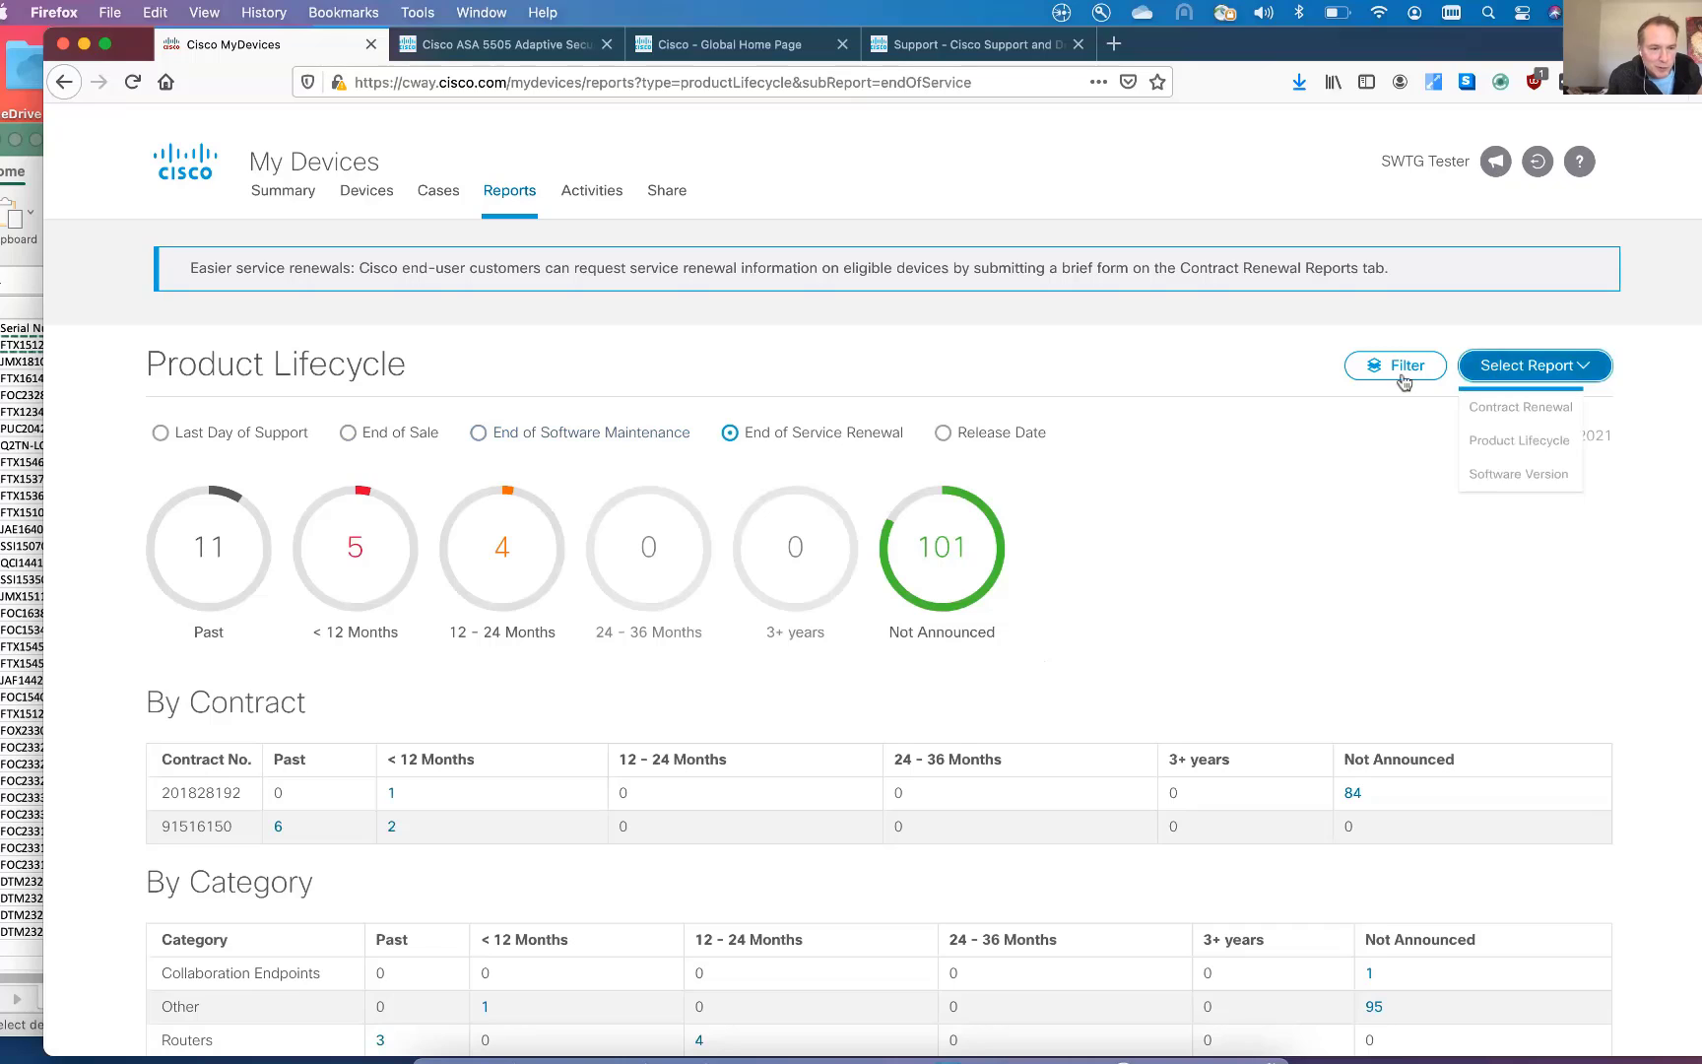
{"action": "left_click", "coordinate": [29, 562]}
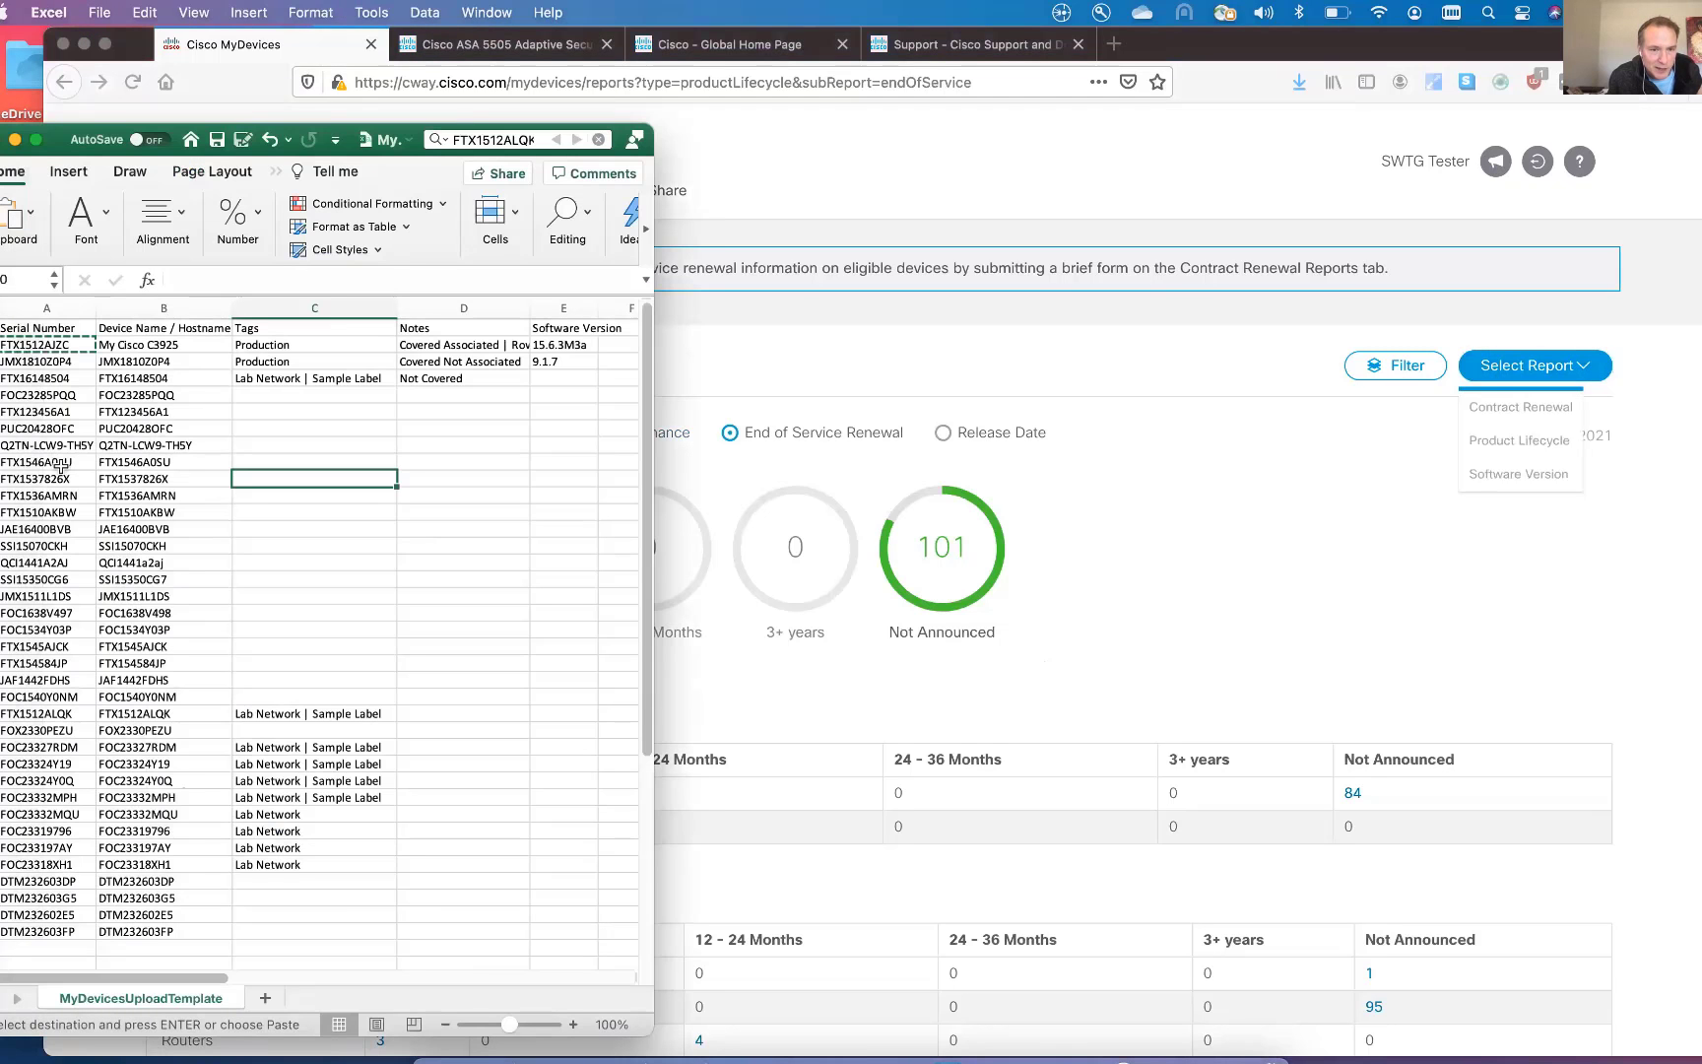
{"action": "left_click", "coordinate": [551, 350]}
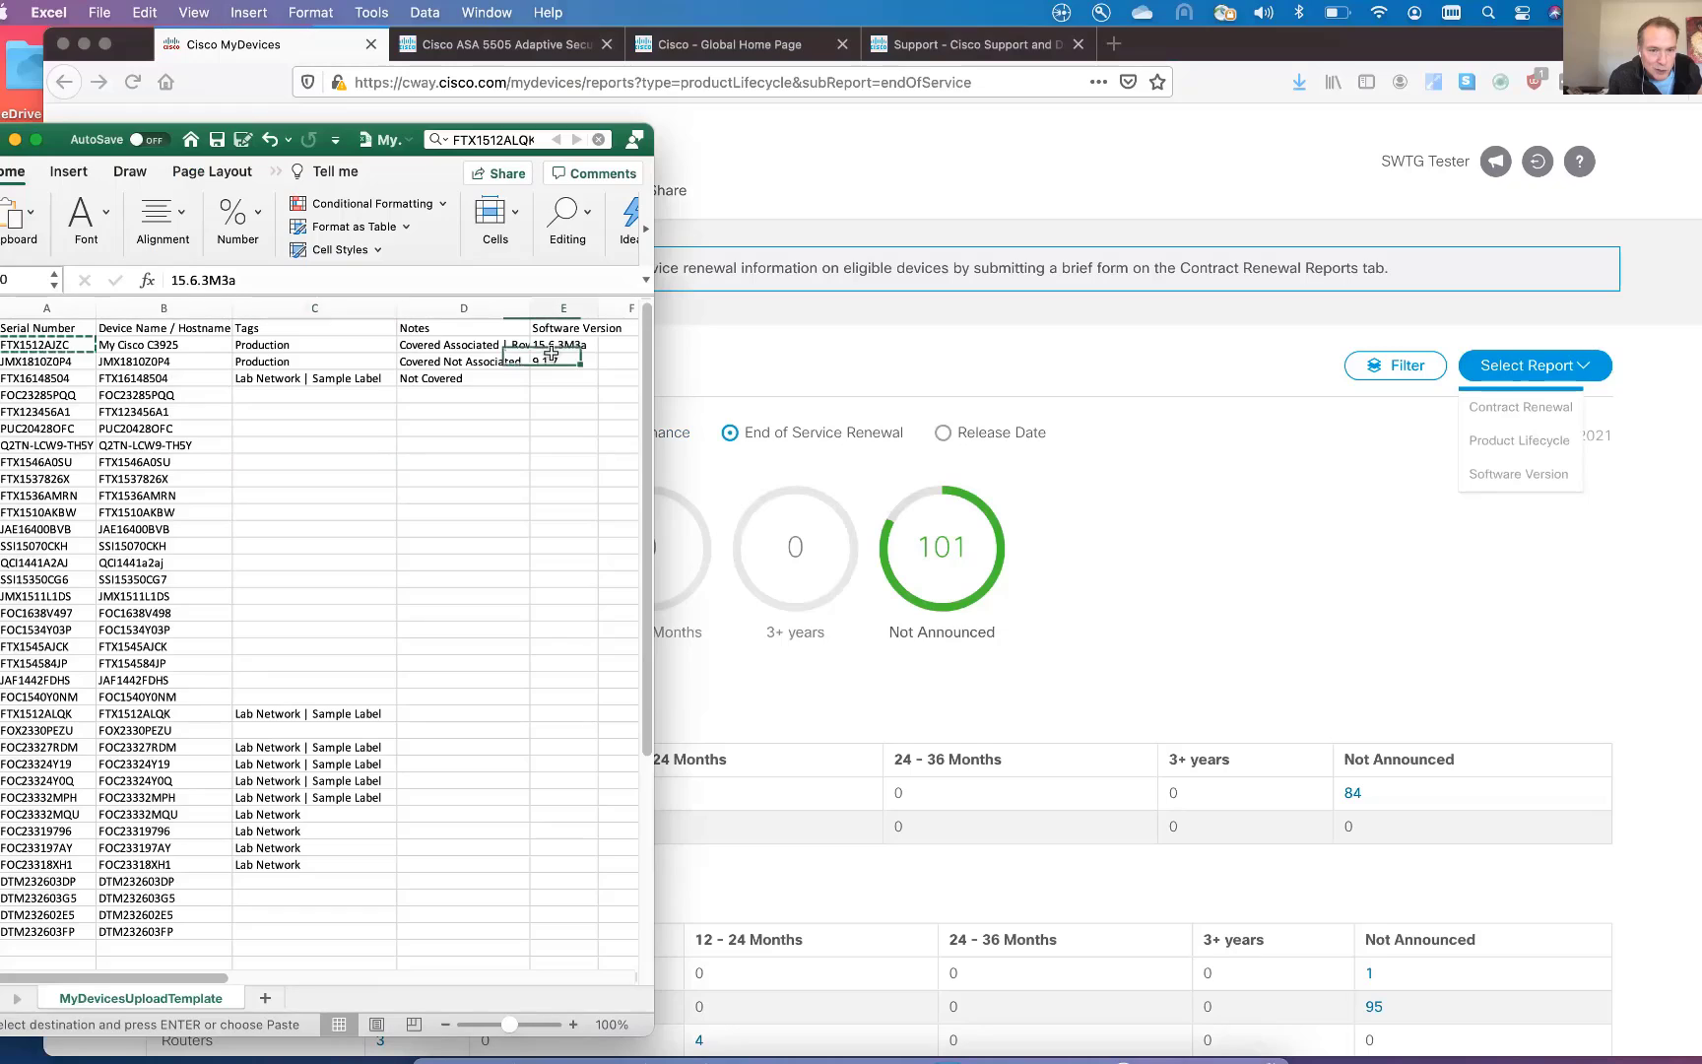
{"action": "left_click_drag", "start_coordinate": [552, 352], "coordinate": [552, 362]}
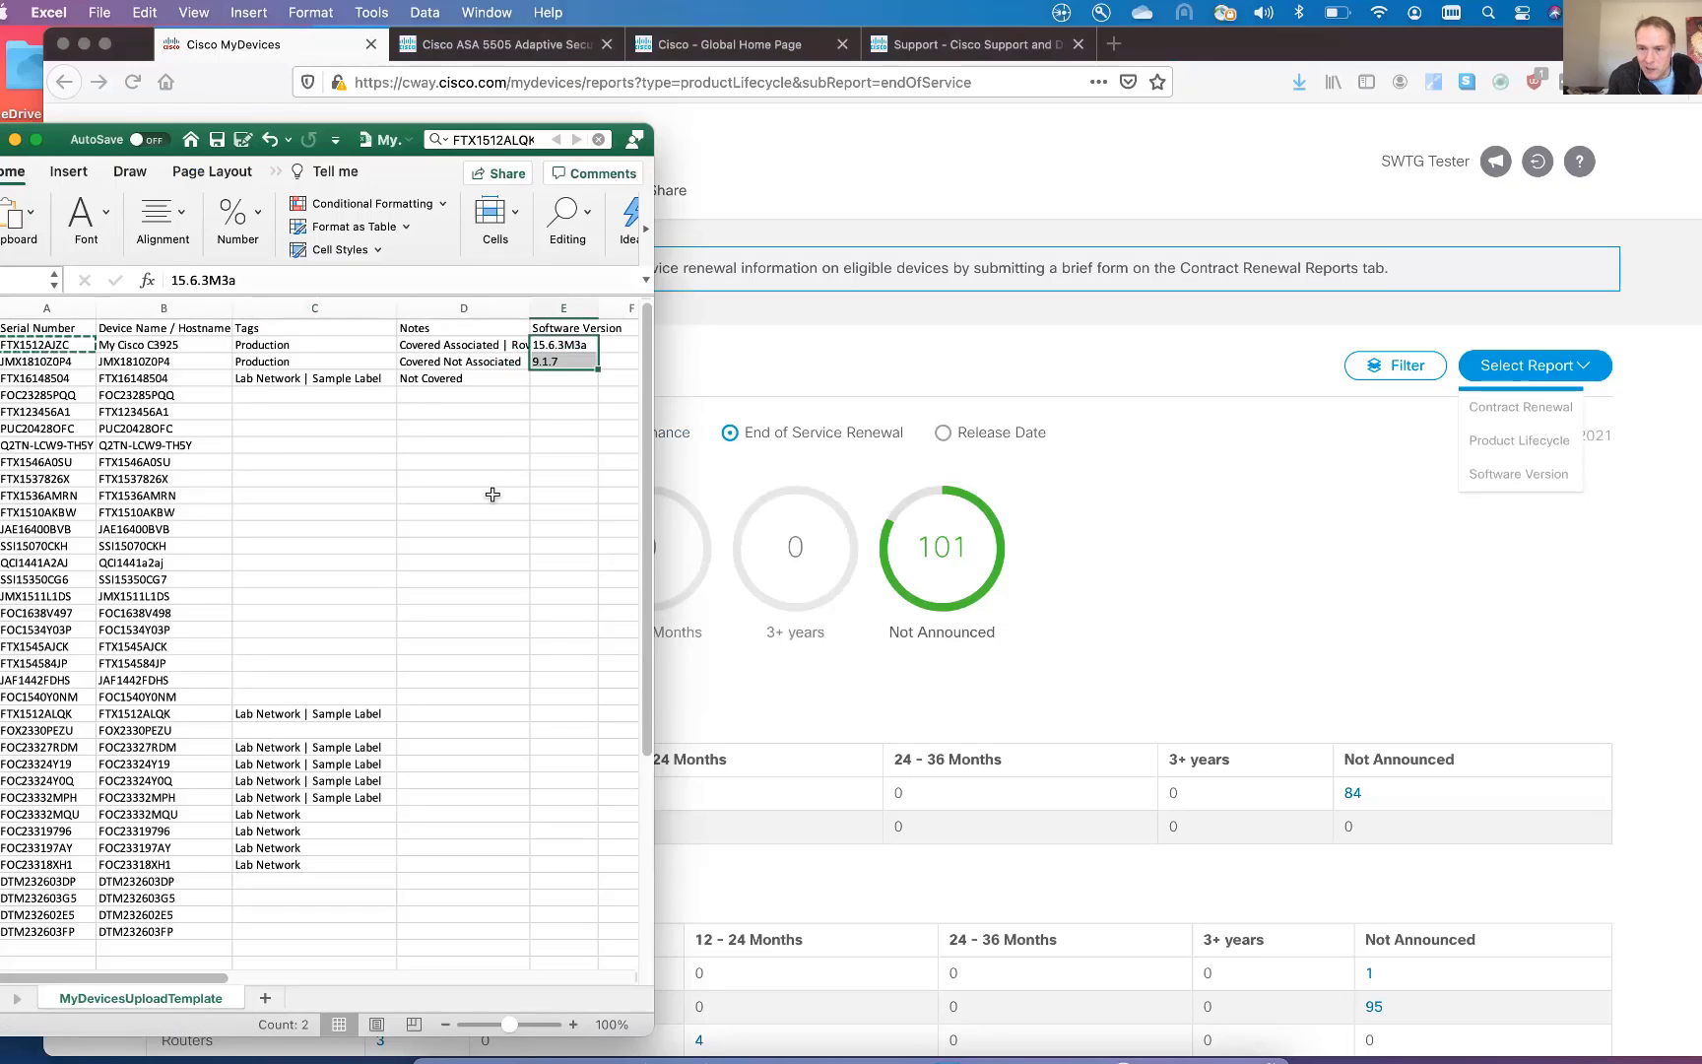
Show the Software Version report in My Devices and view the download page for My Cisco C3925's suggested release 15.6.3M9.
{"action": "left_click", "coordinate": [1512, 476]}
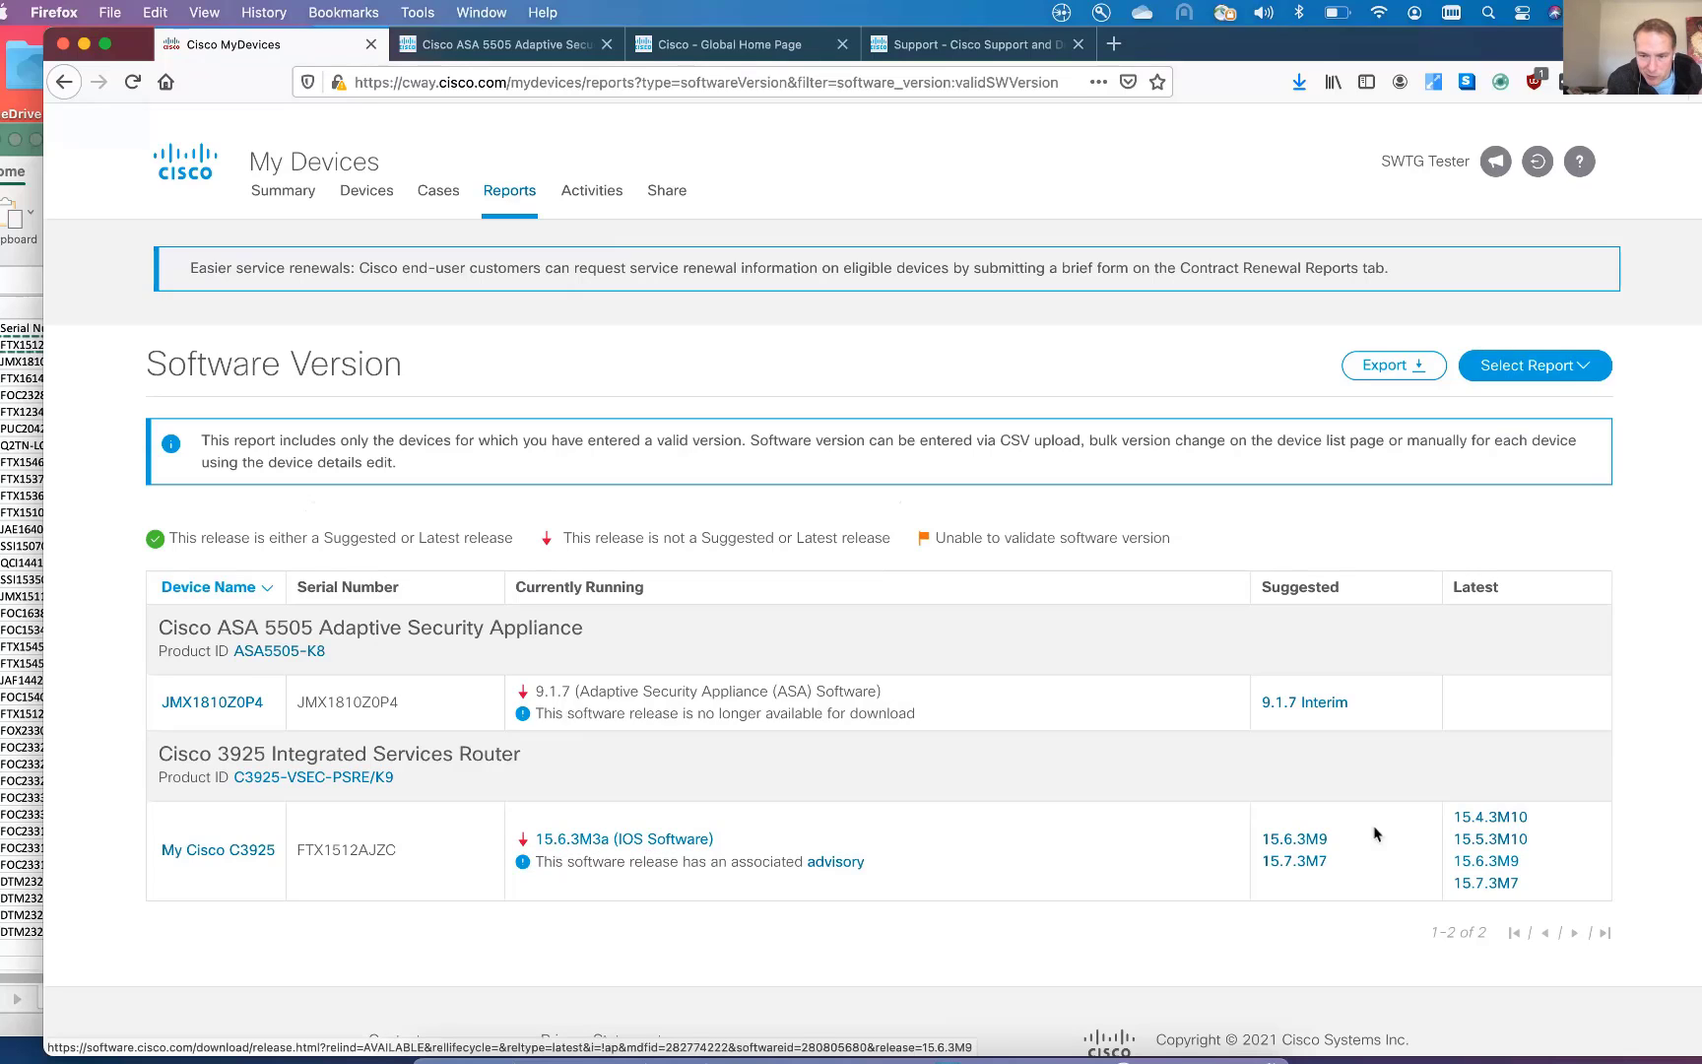
{"action": "left_click", "coordinate": [1293, 841]}
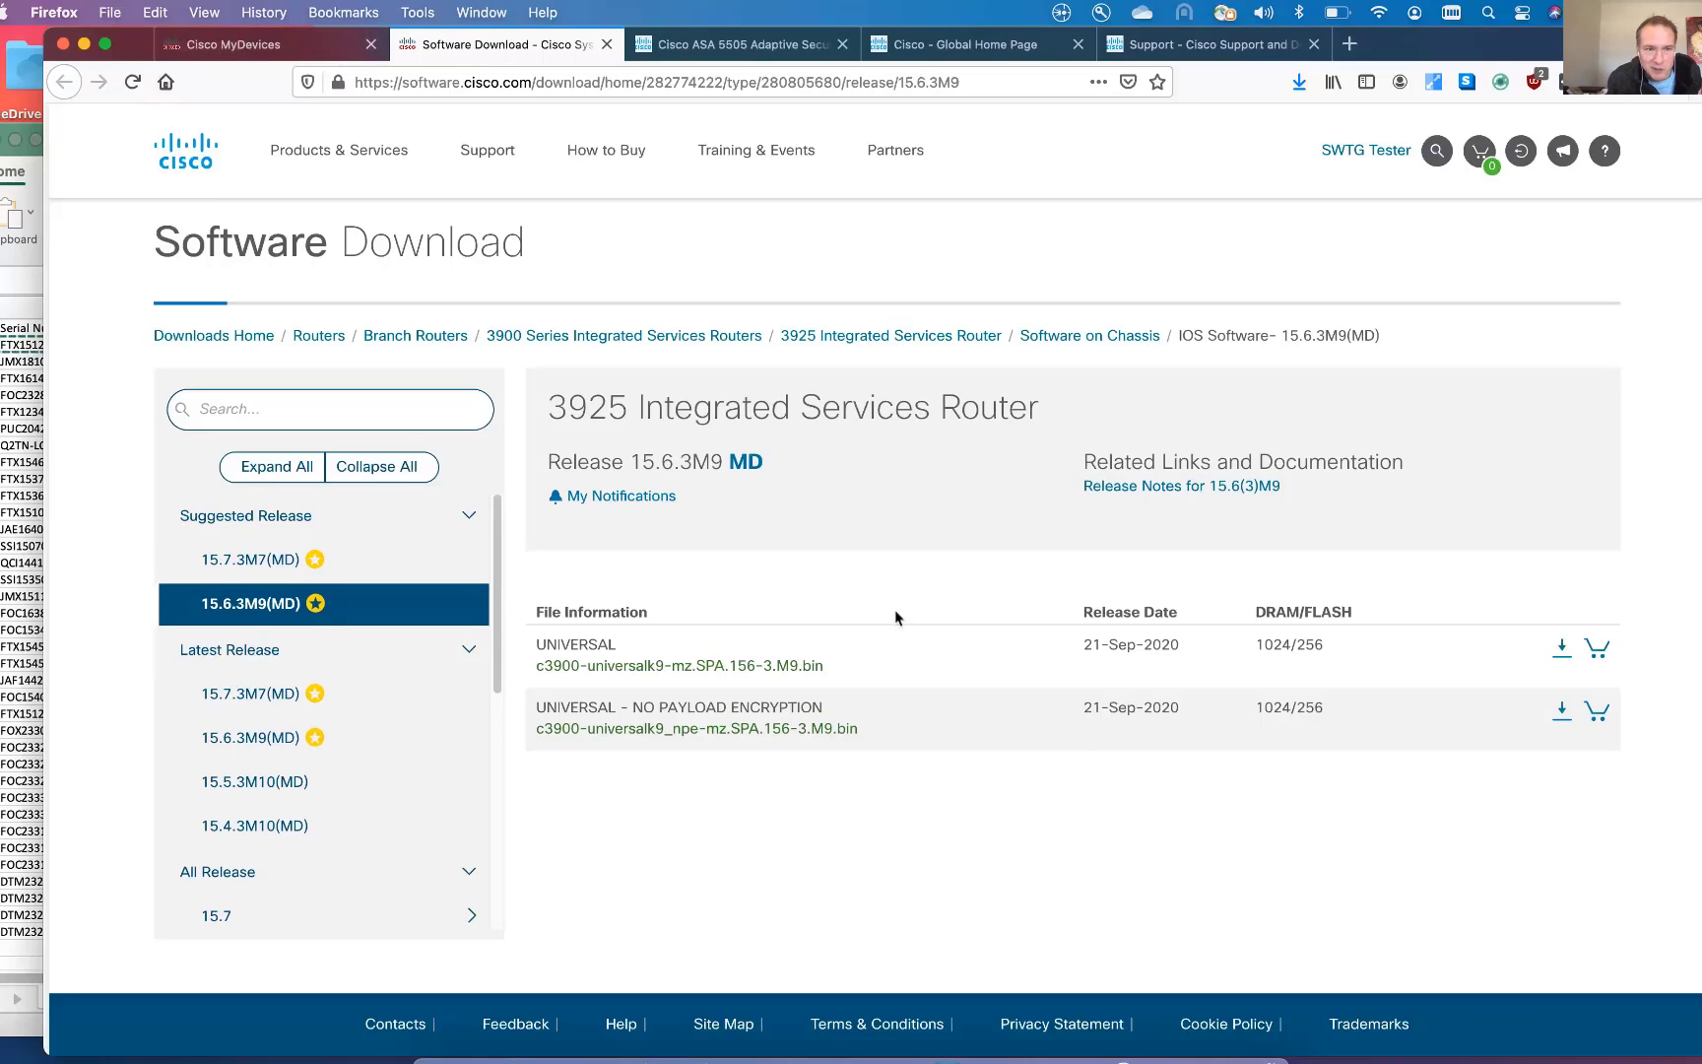
{"action": "left_click", "coordinate": [258, 45]}
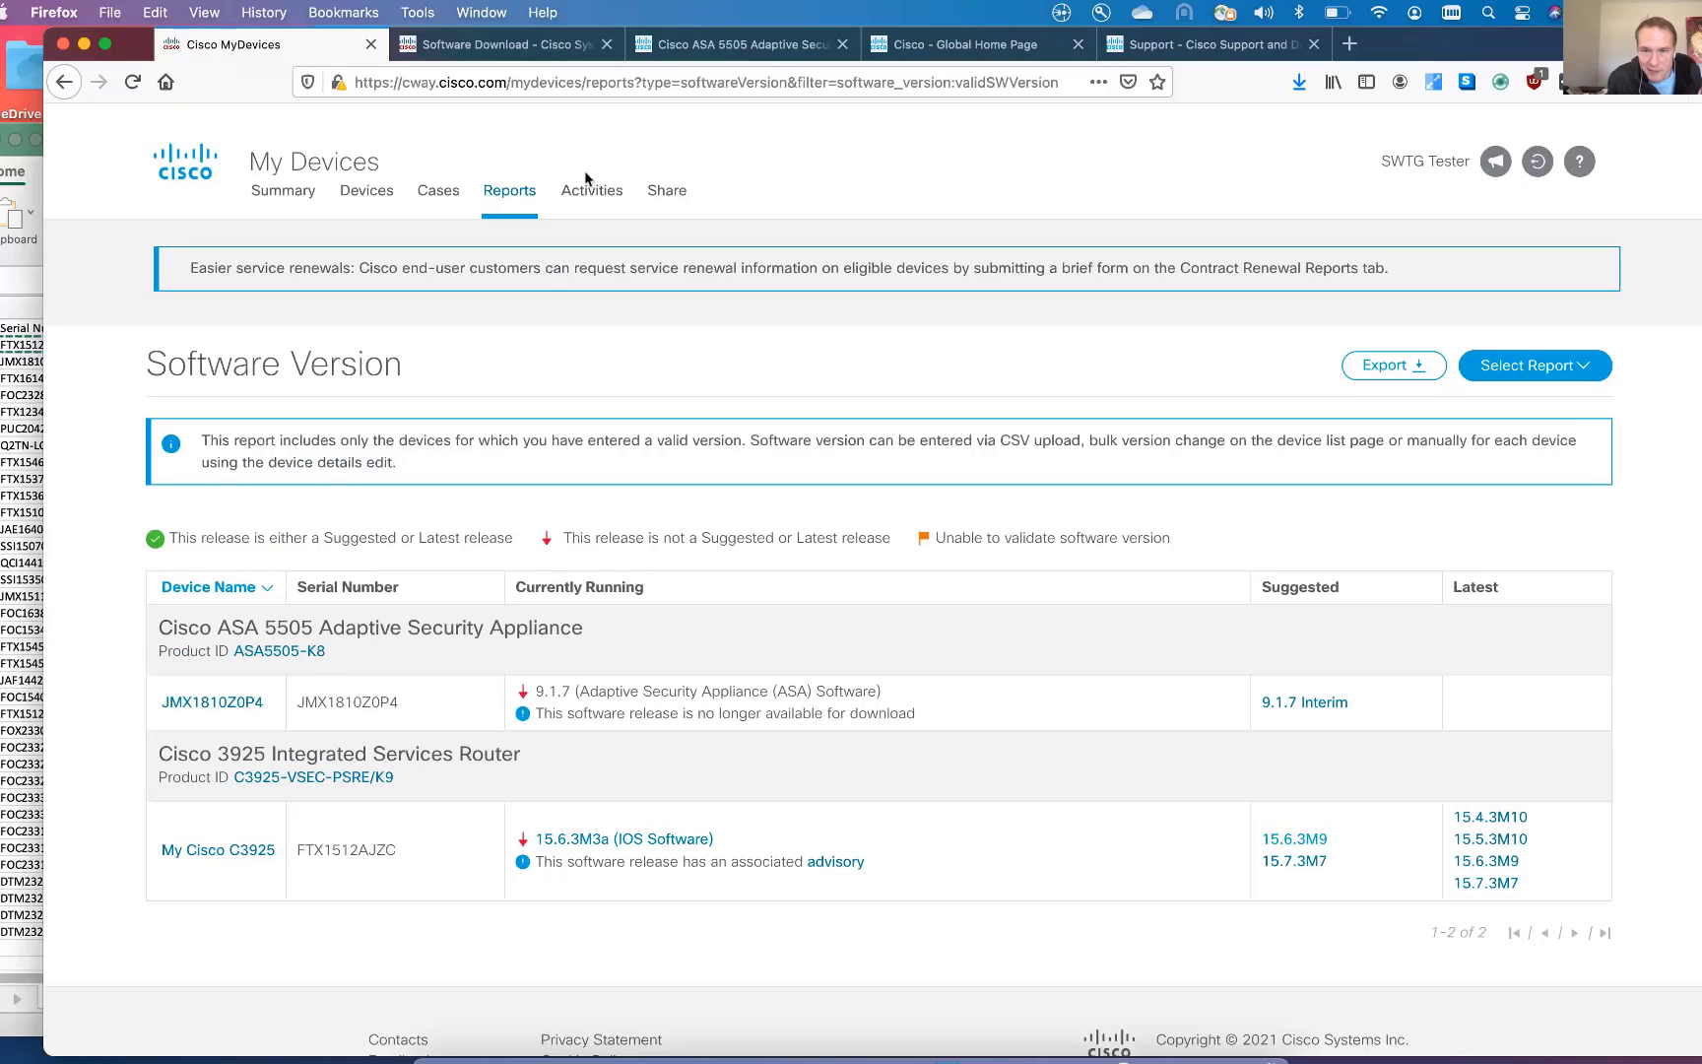
Review the Activities log of device and contract changes, and open the Share page.
{"action": "left_click", "coordinate": [600, 201]}
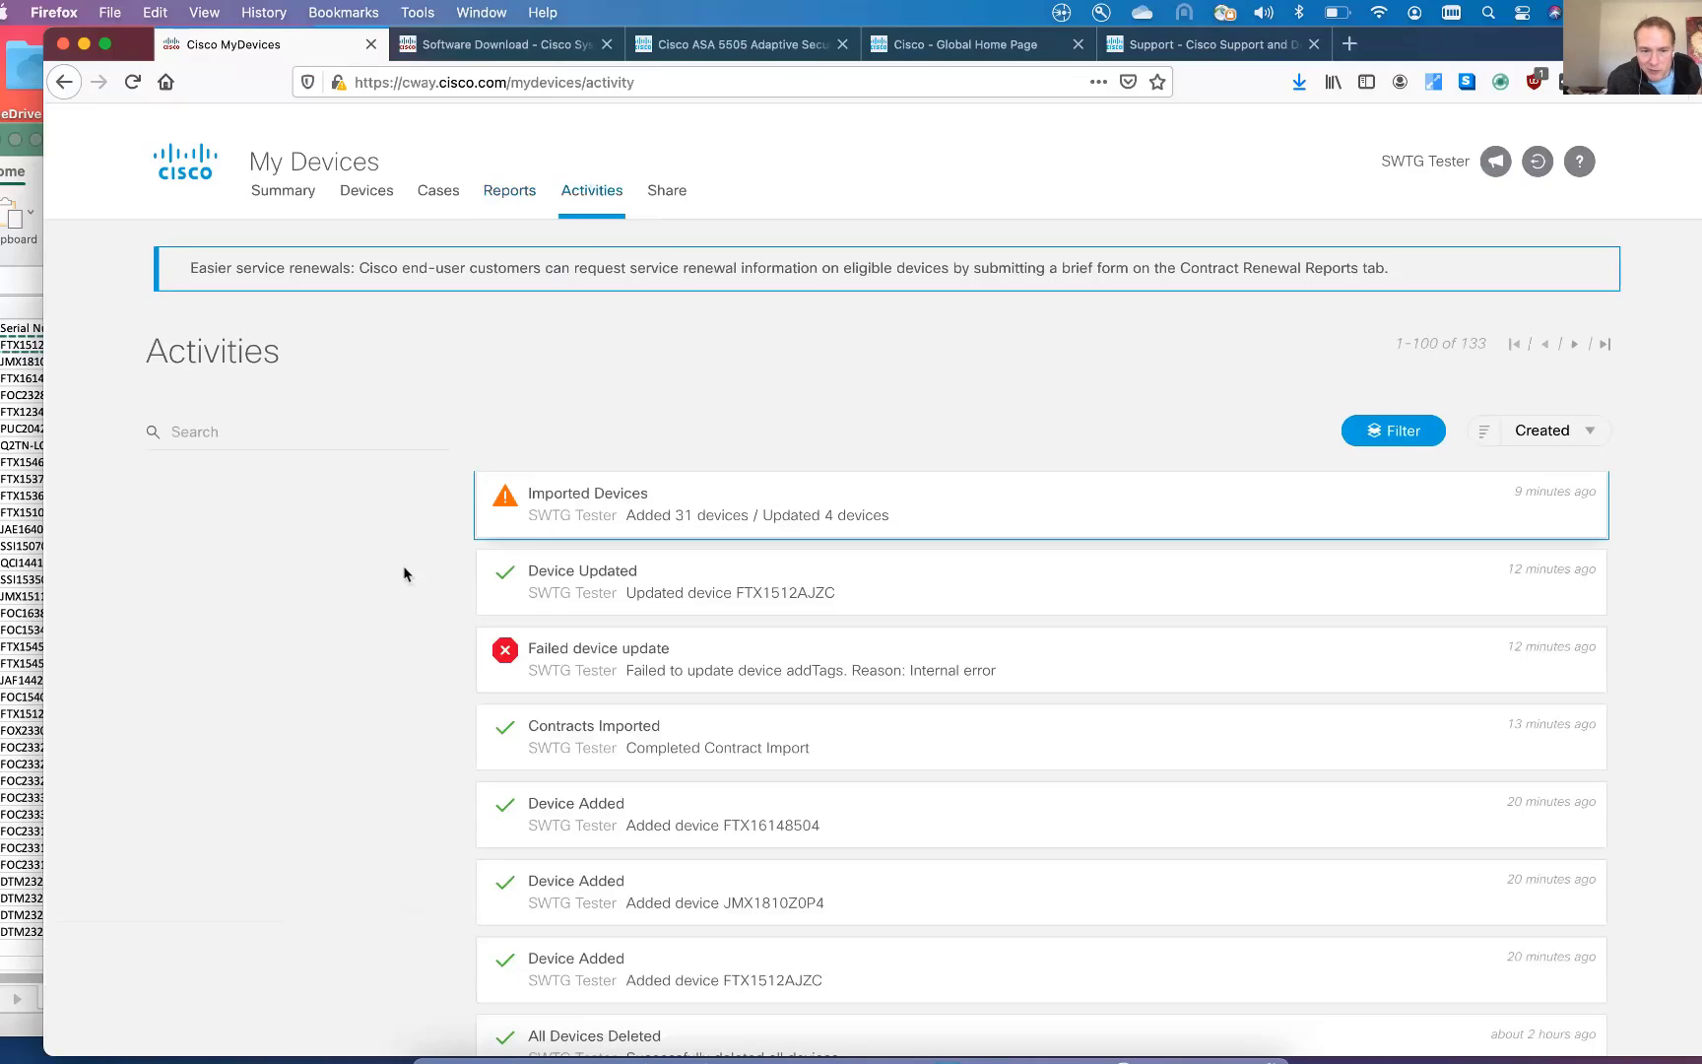
{"action": "scroll", "coordinate": [547, 843], "scroll_direction": "down", "scroll_amount": 2}
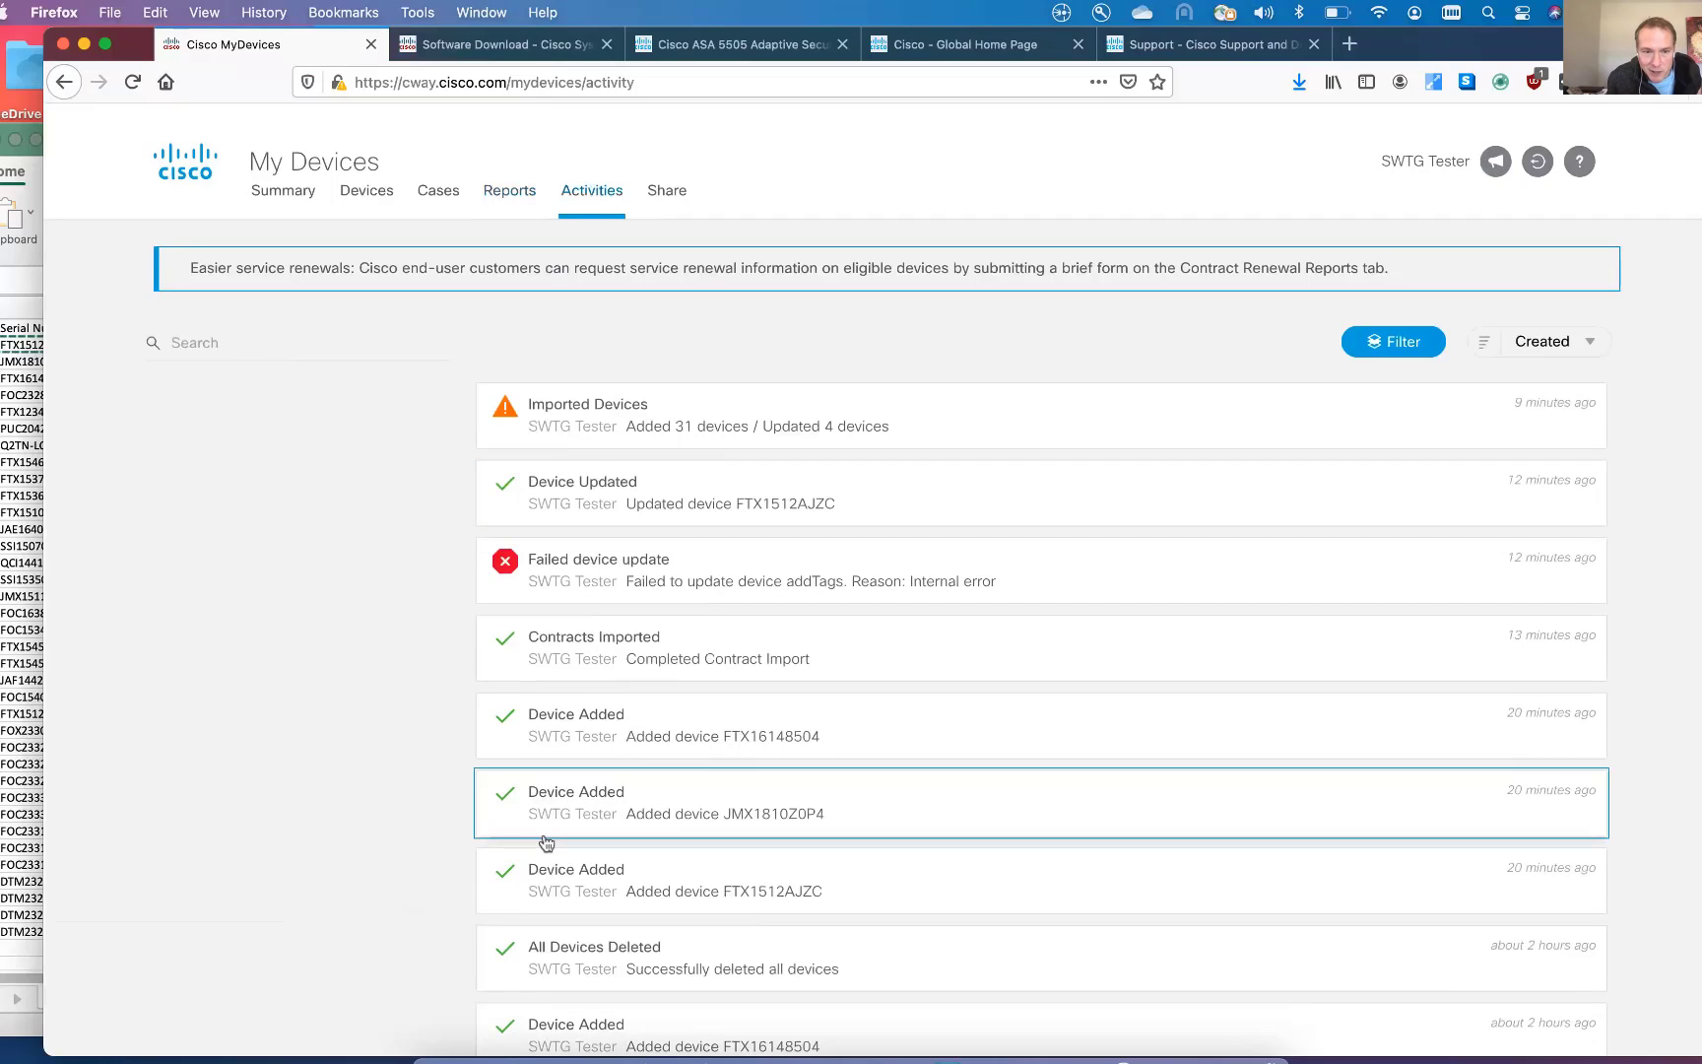
{"action": "scroll", "coordinate": [546, 843], "scroll_direction": "up", "scroll_amount": 2}
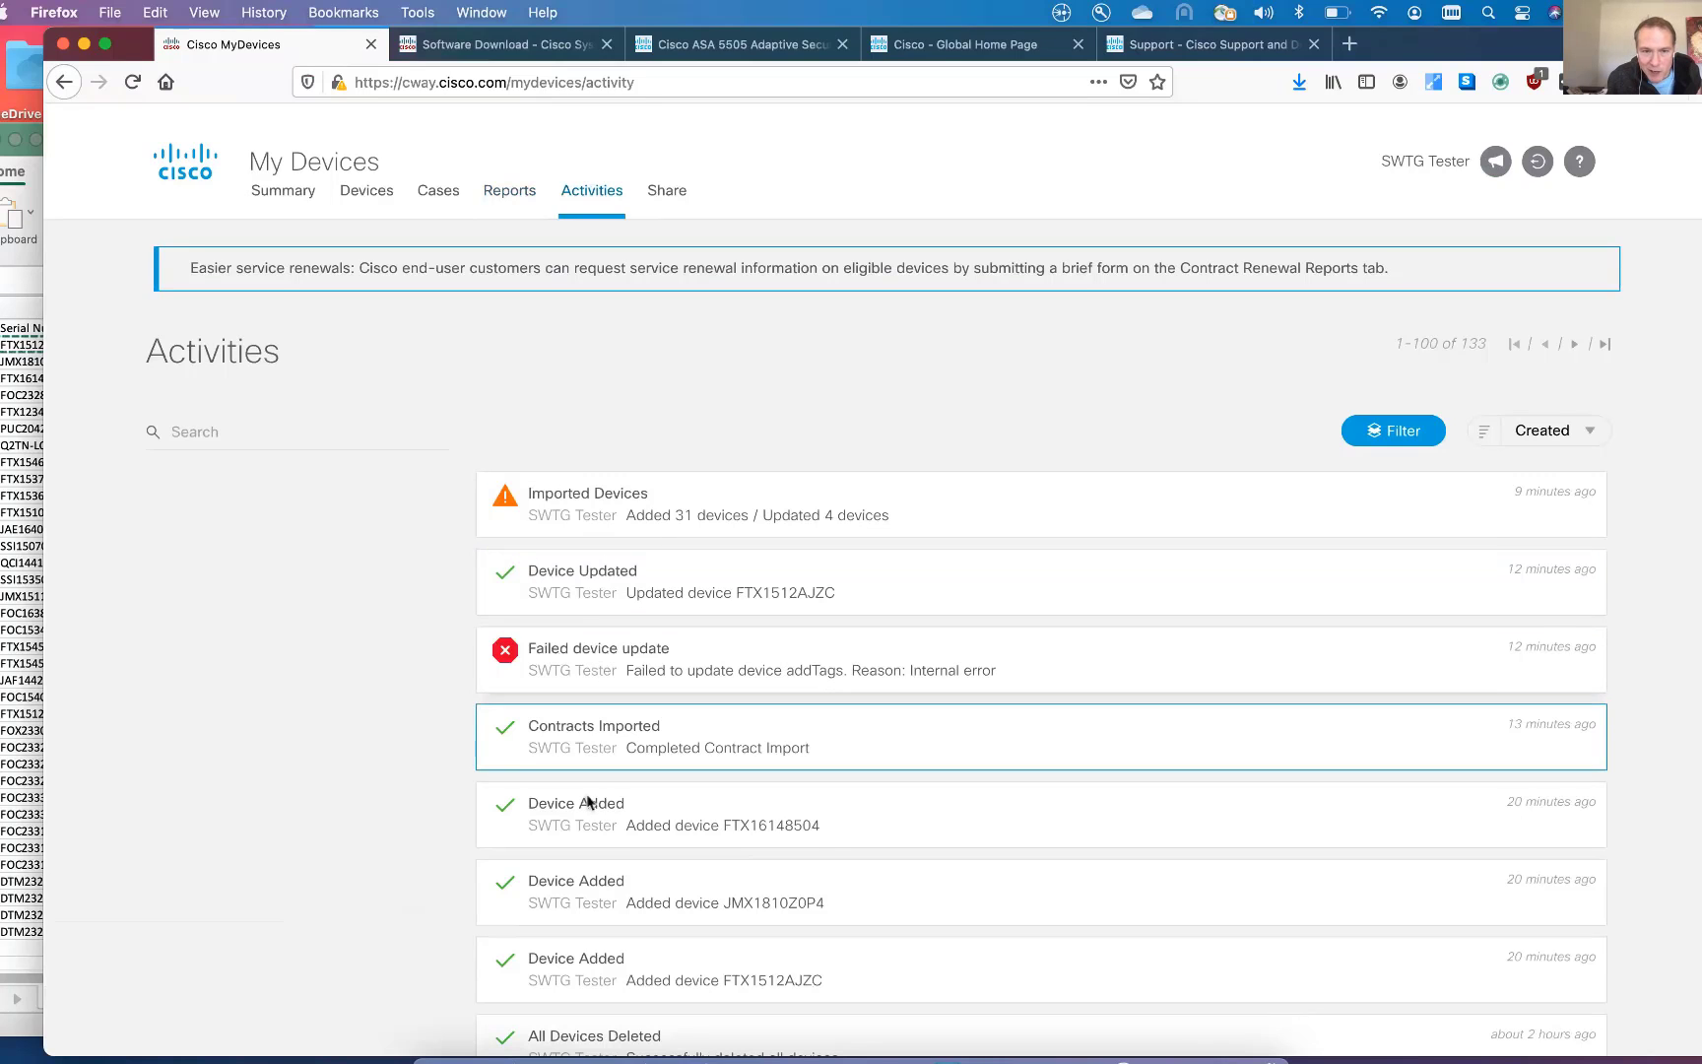
{"action": "scroll", "coordinate": [588, 802], "scroll_direction": "down", "scroll_amount": 3}
{"action": "scroll", "coordinate": [646, 752], "scroll_direction": "up", "scroll_amount": 3}
{"action": "left_click", "coordinate": [667, 190]}
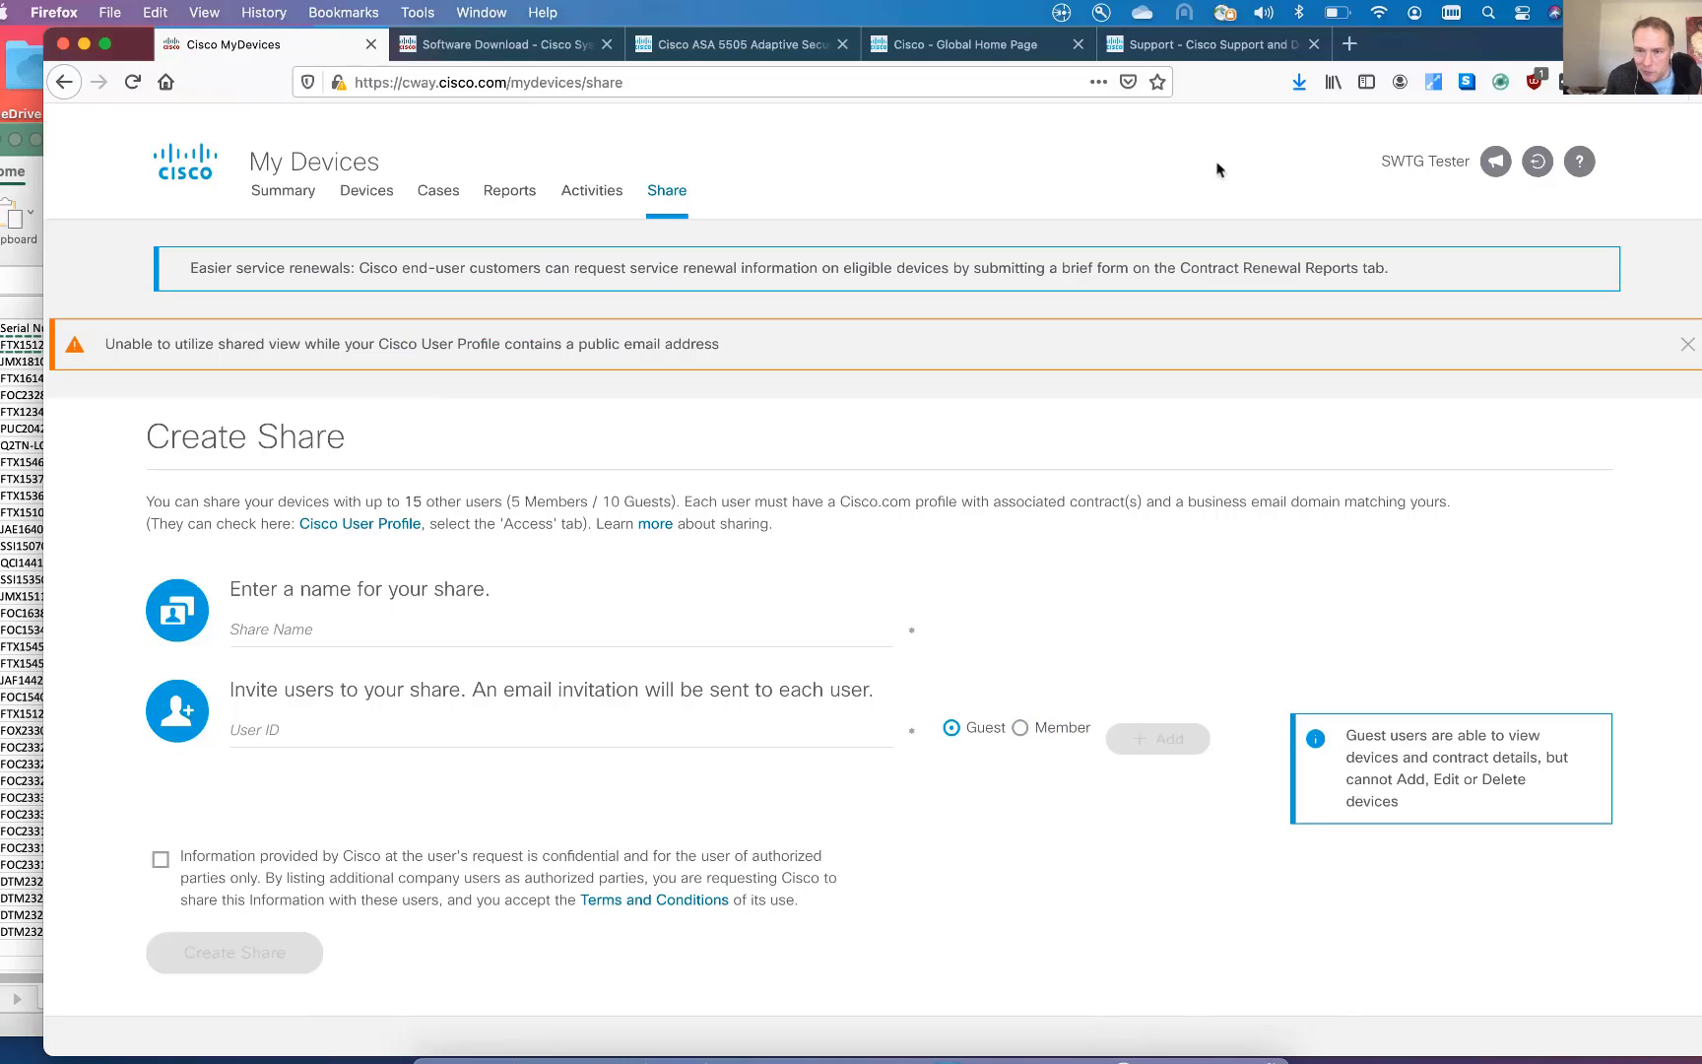
Submit site feedback with a five-star rating and the comment "Sample Q please ignore..." plus a greeting to the recipient and the sender's first name.
{"action": "left_click", "coordinate": [1496, 166]}
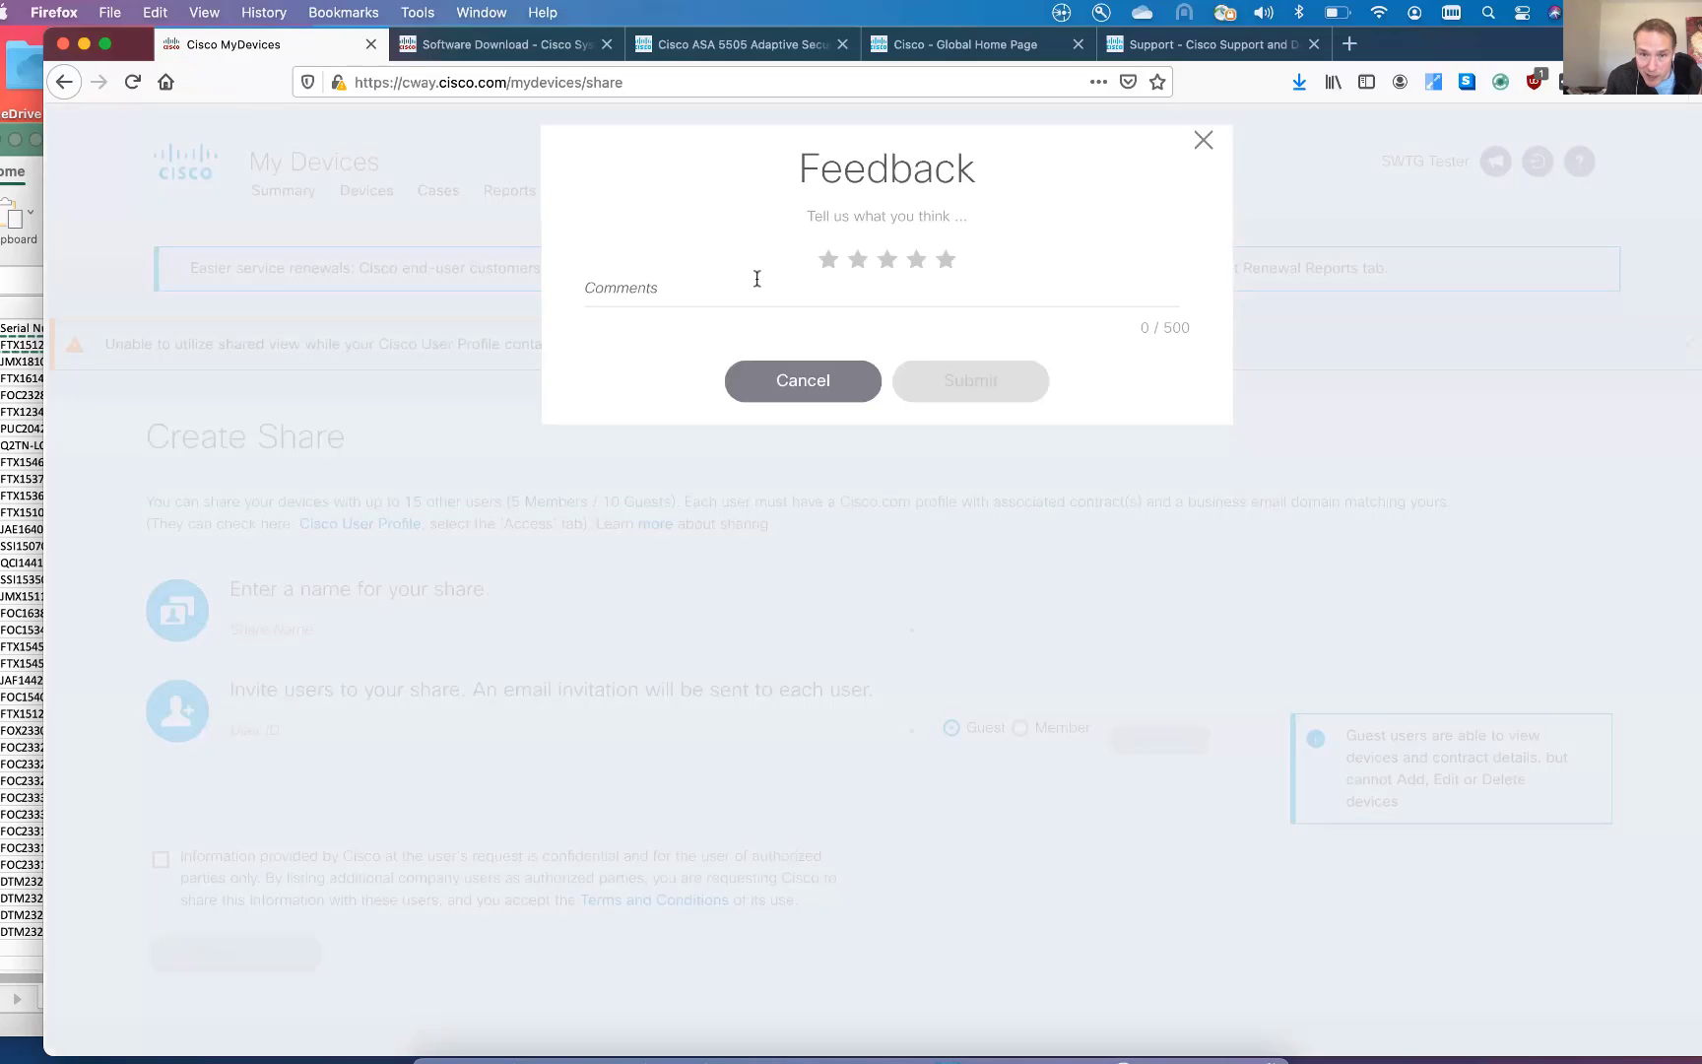
{"action": "left_click", "coordinate": [828, 259]}
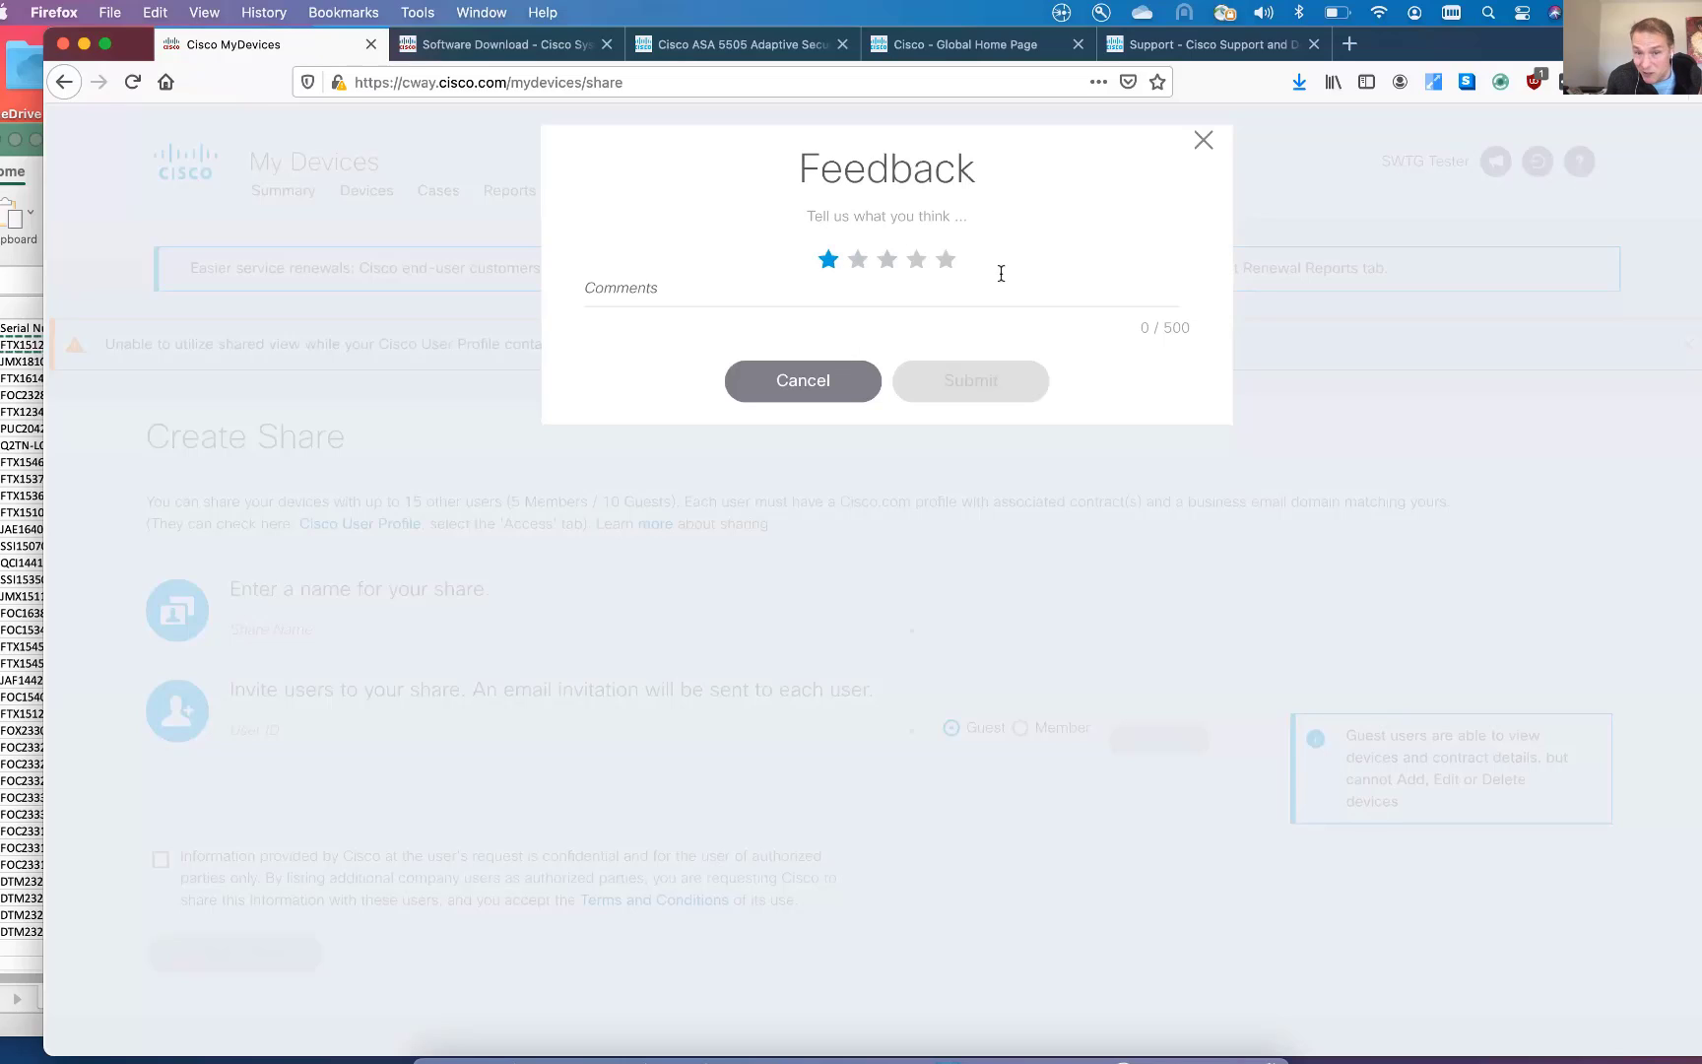
{"action": "left_click", "coordinate": [947, 262]}
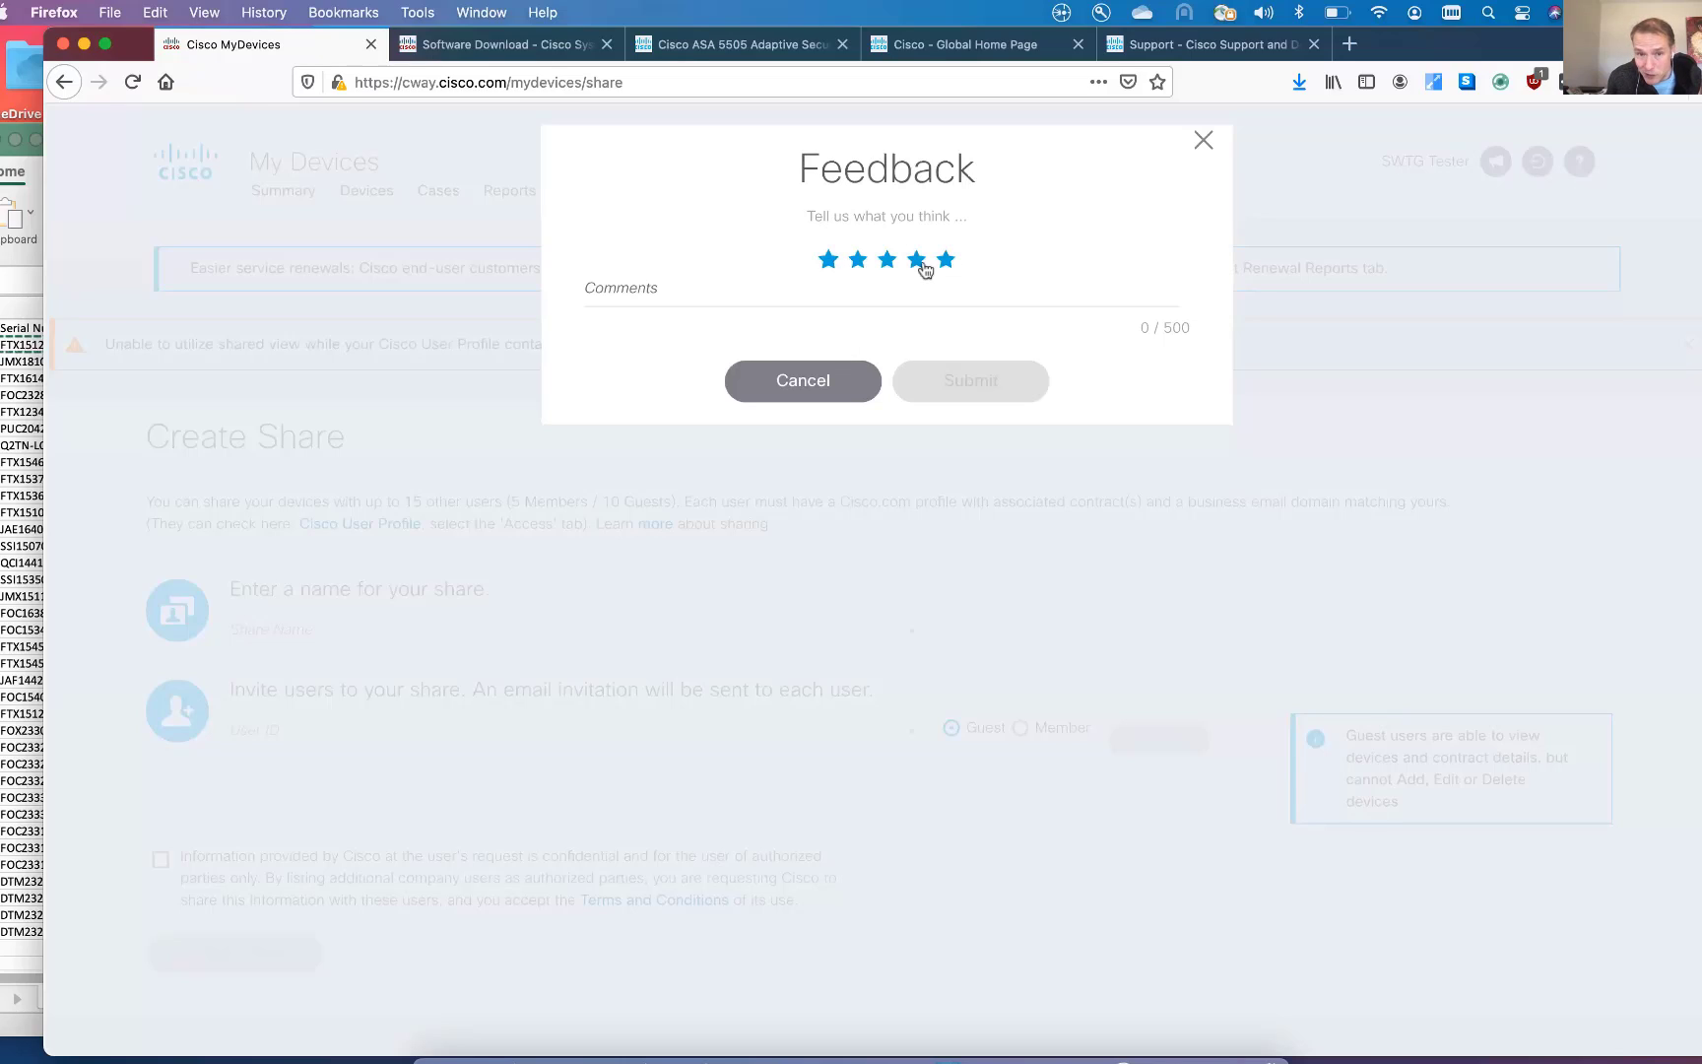
{"action": "left_click", "coordinate": [779, 293]}
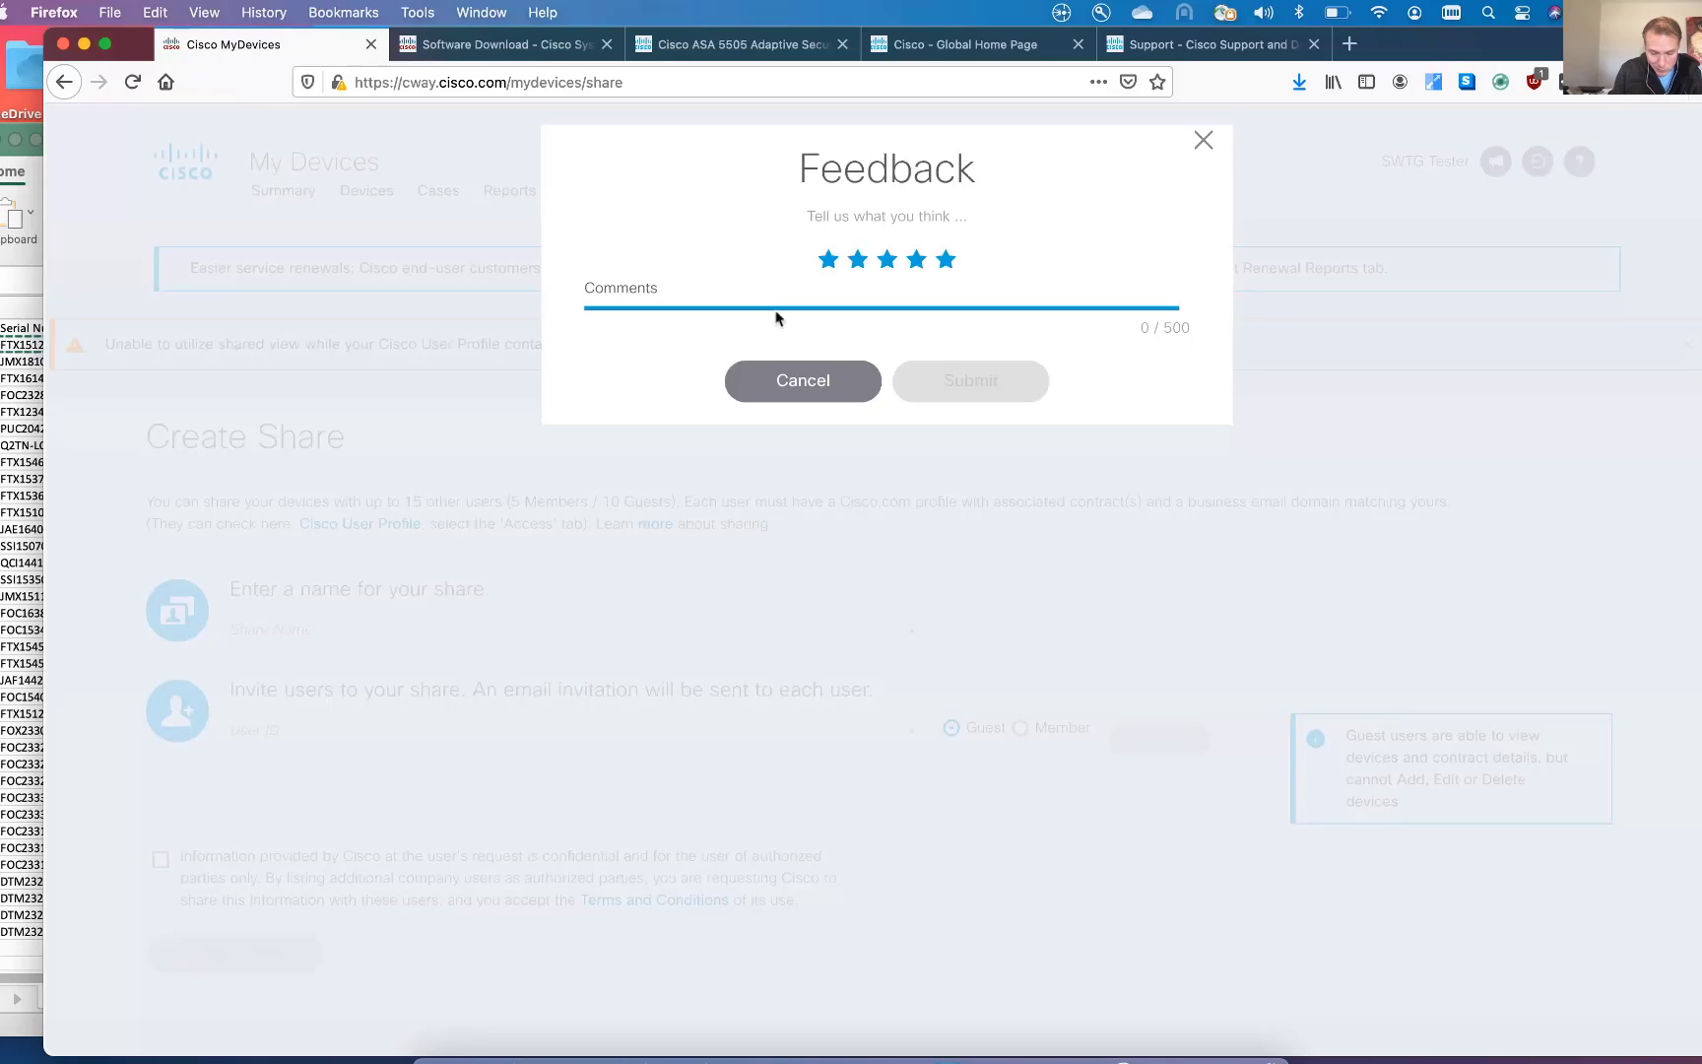
{"action": "type", "text": "Sample Q "}
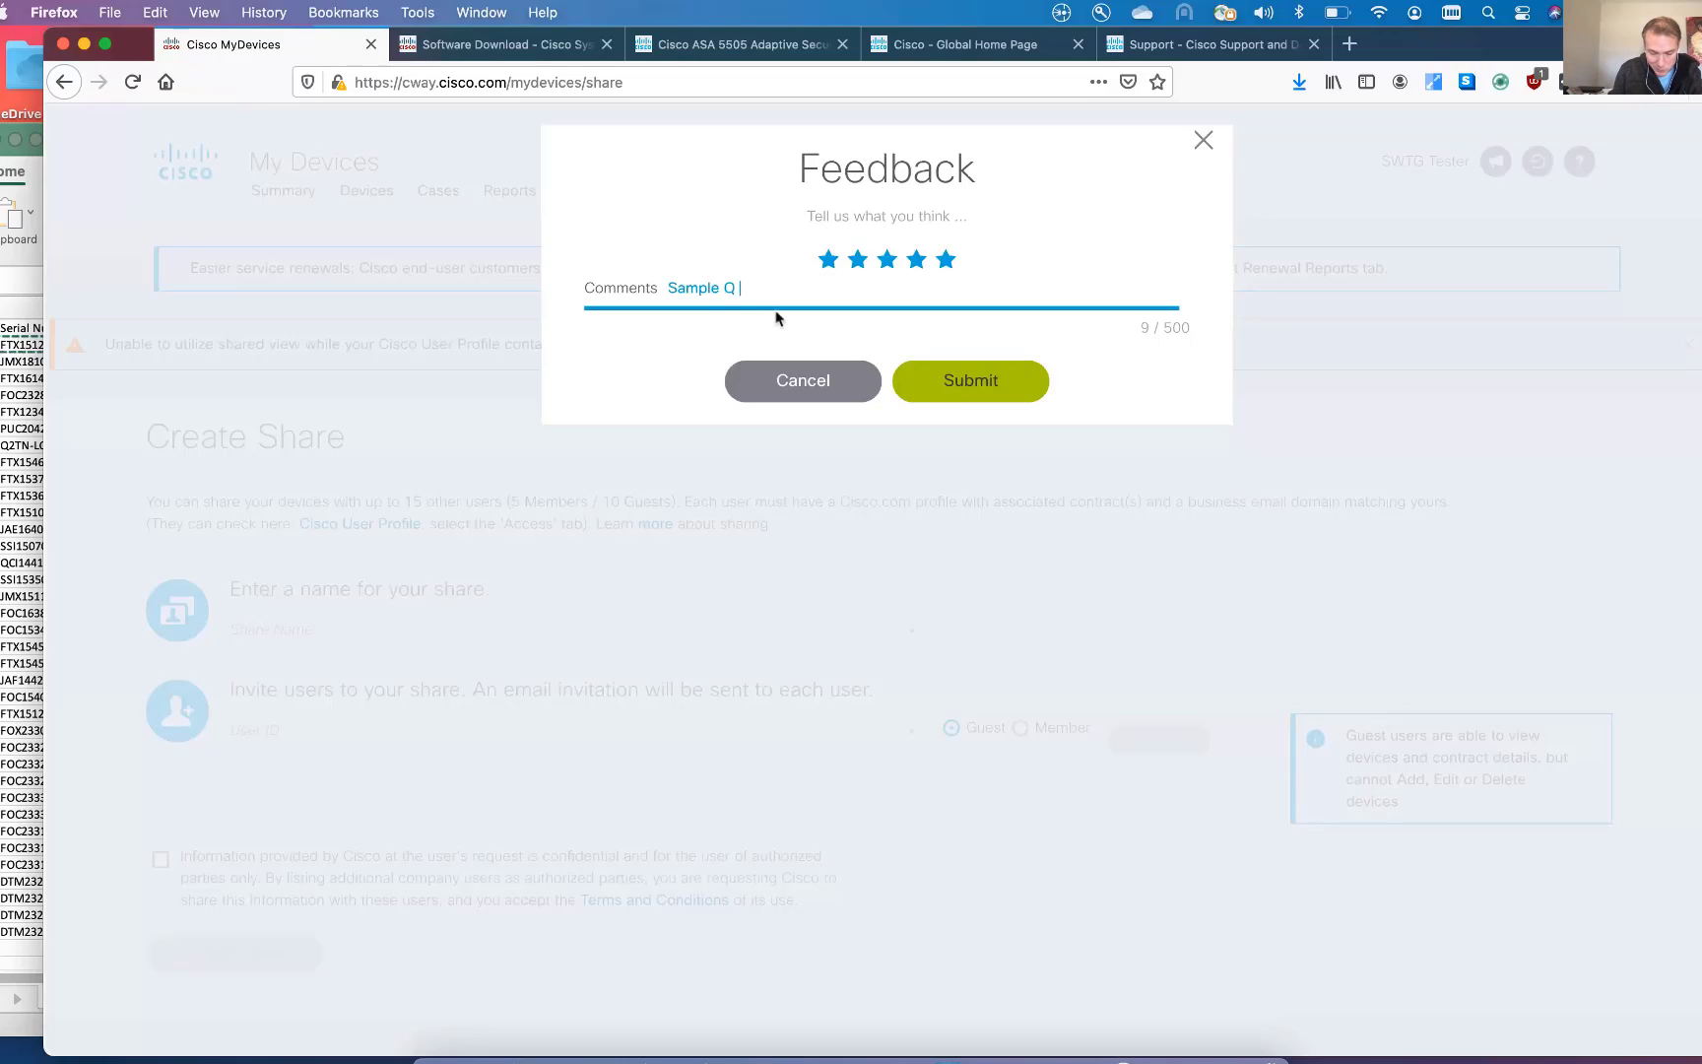
{"action": "type", "text": "please ignore... Hi Sachin - Dave"}
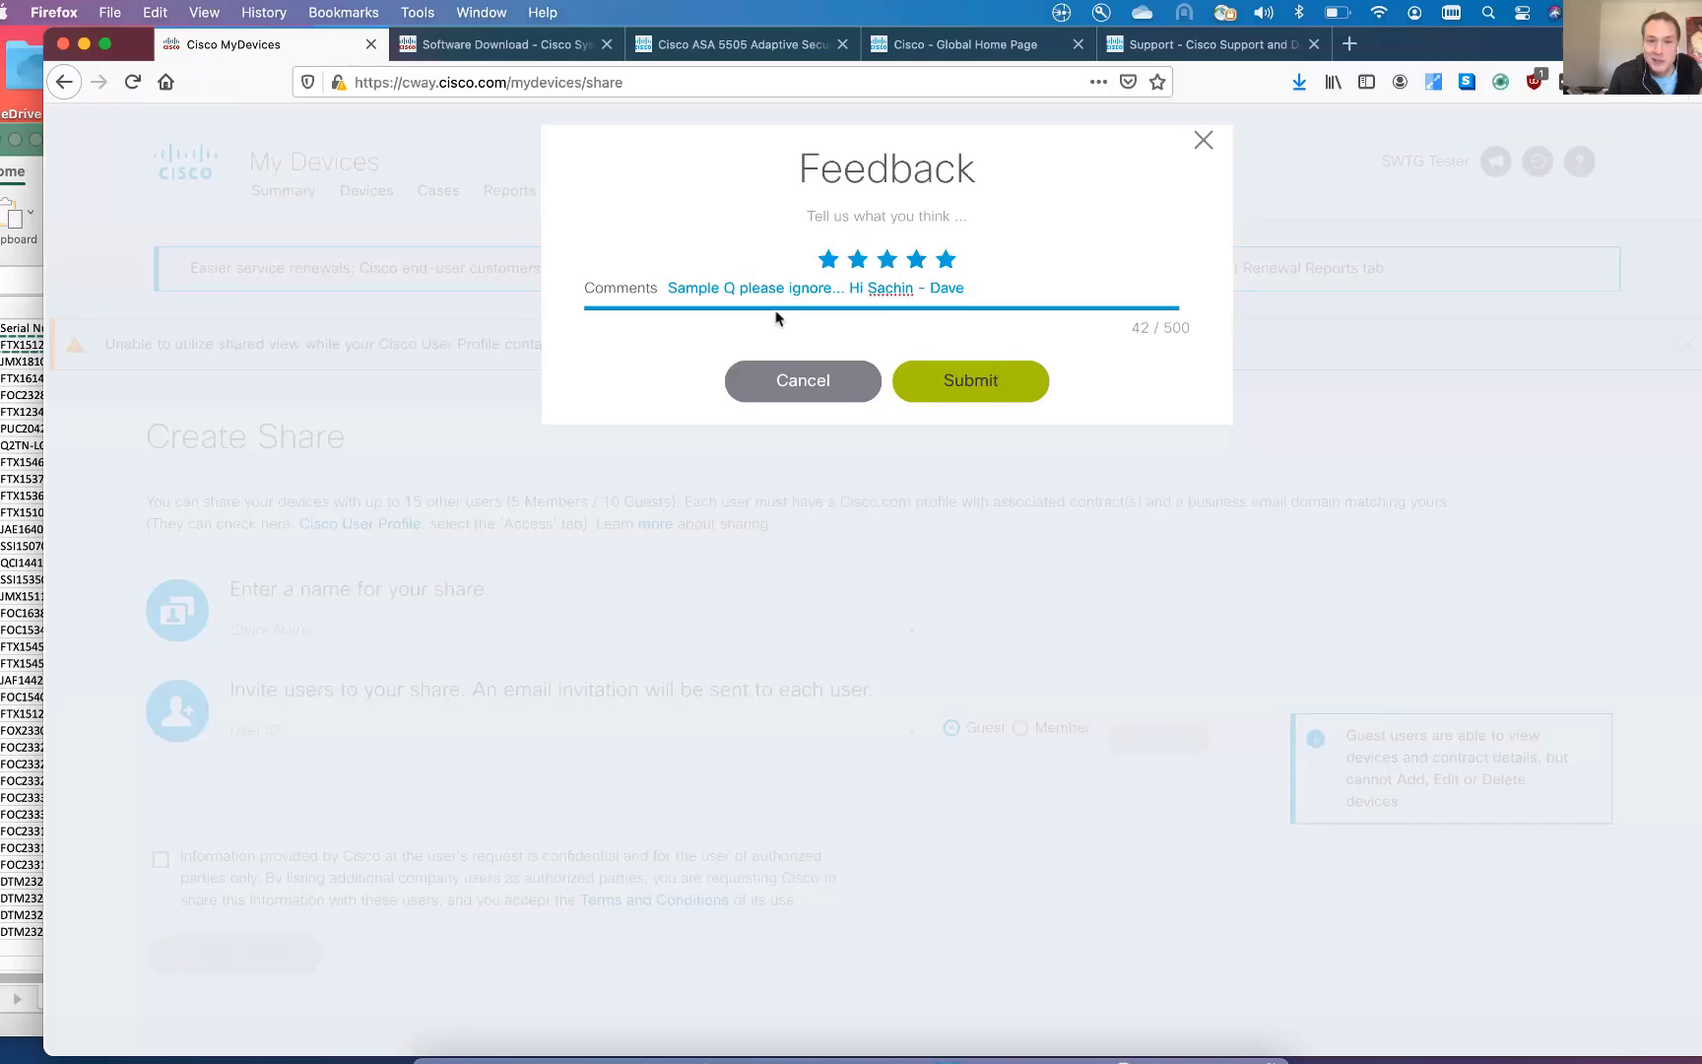
{"action": "left_click", "coordinate": [976, 387]}
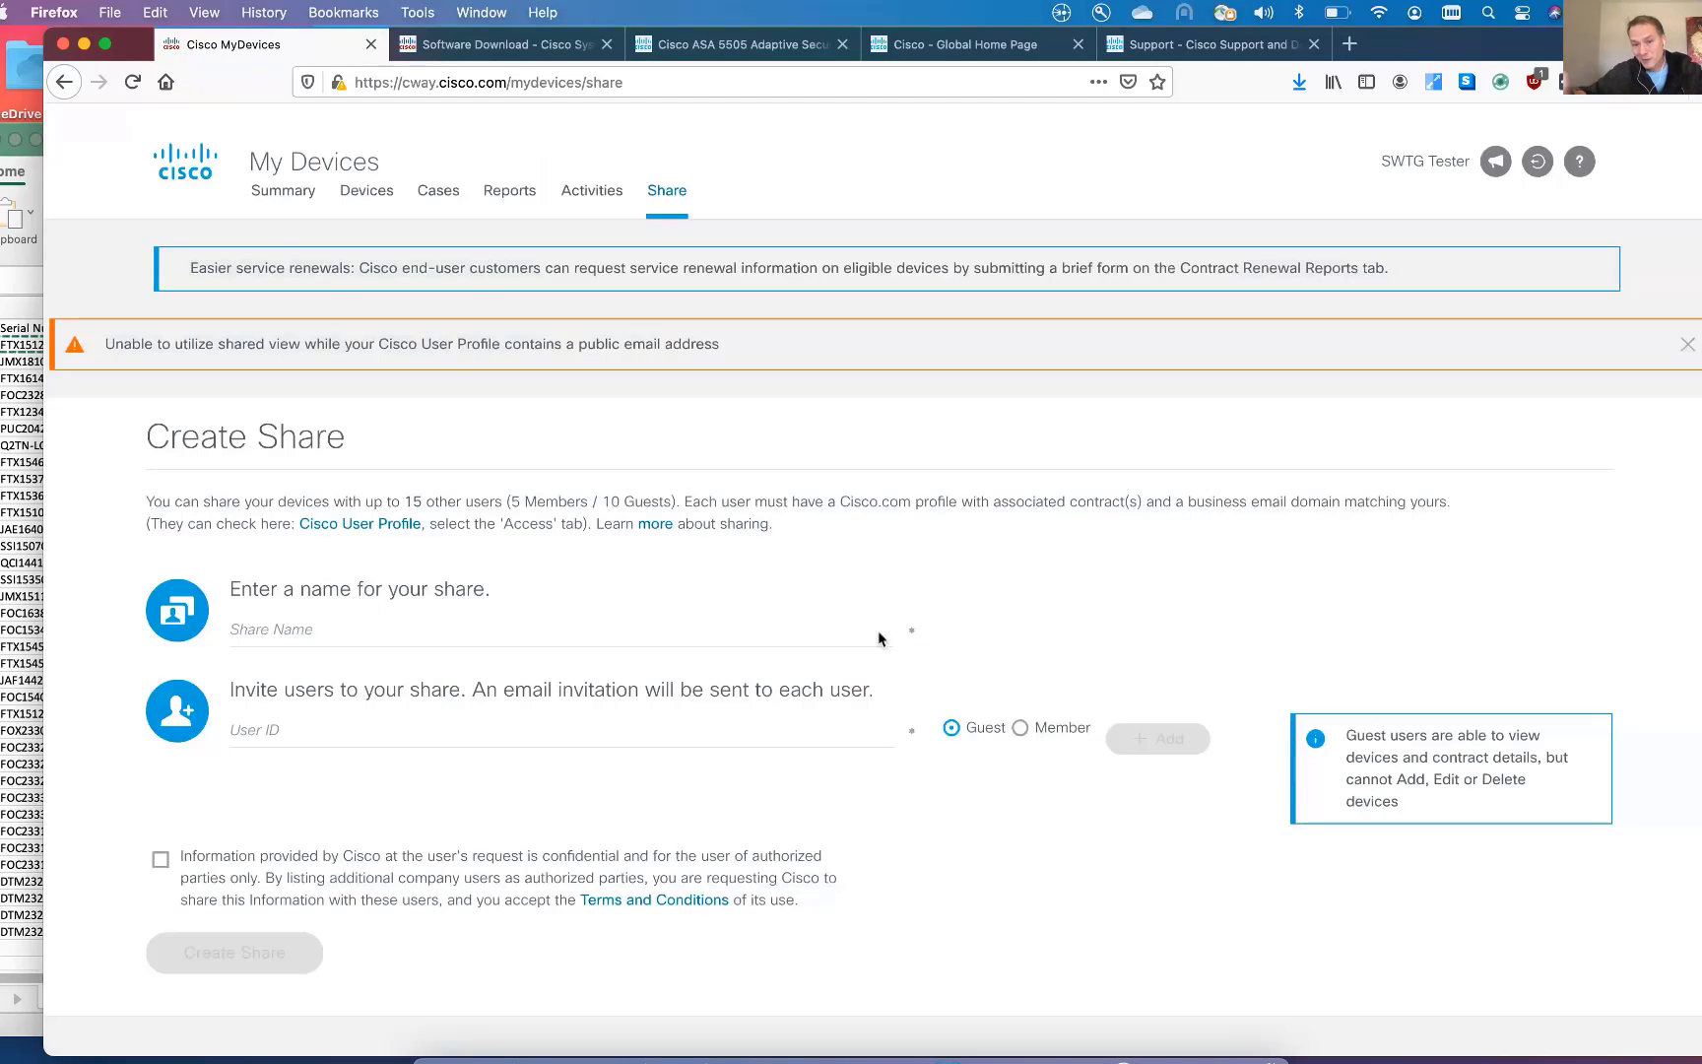